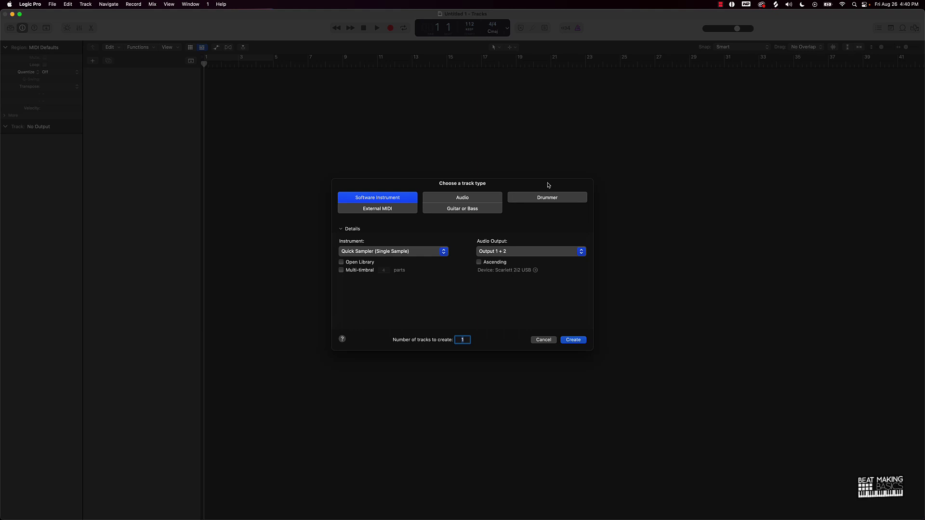
Step: Create one new audio track in the empty project
{"action": "left_click", "coordinate": [463, 197]}
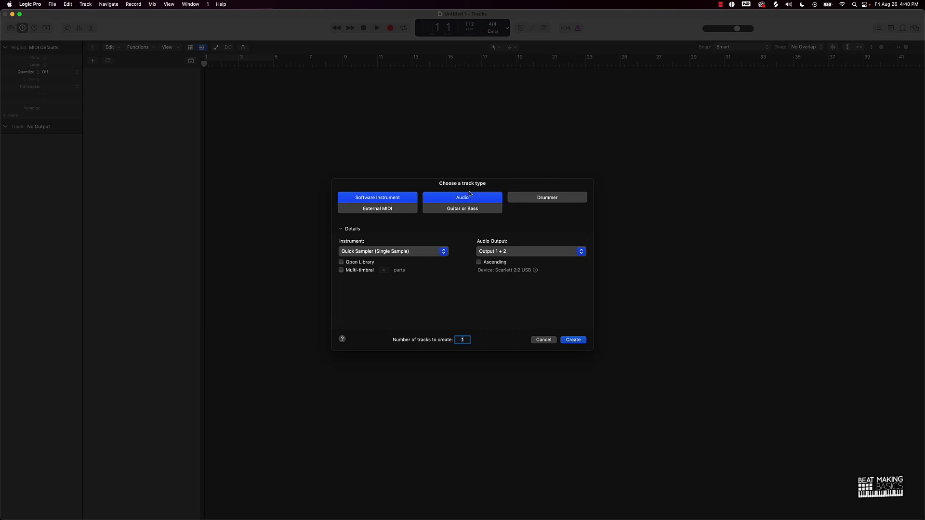
{"action": "left_click", "coordinate": [569, 341]}
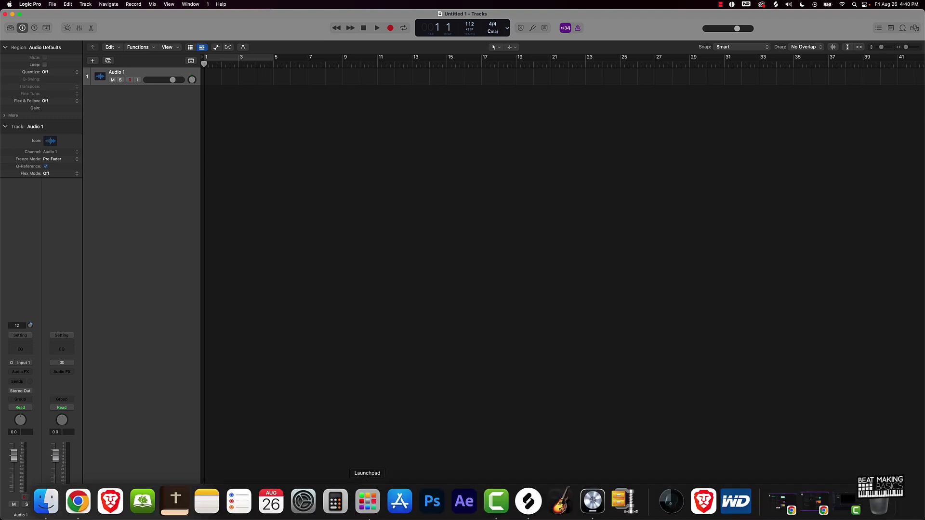
Step: Bring all the Why Slow Down WAV files from the Finder trackouts folder to bar 1, creating a new track for each
{"action": "left_click", "coordinate": [46, 506]}
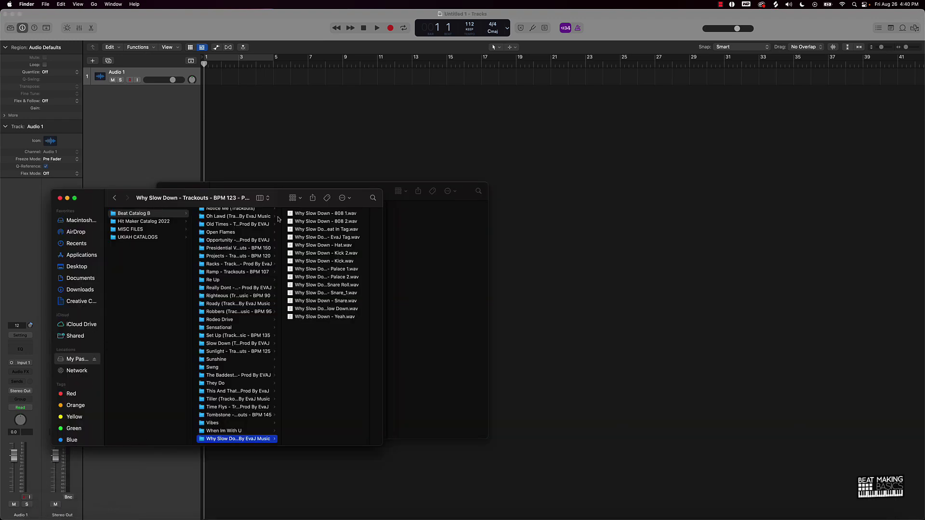
{"action": "left_click_drag", "start_coordinate": [322, 334], "coordinate": [313, 213]}
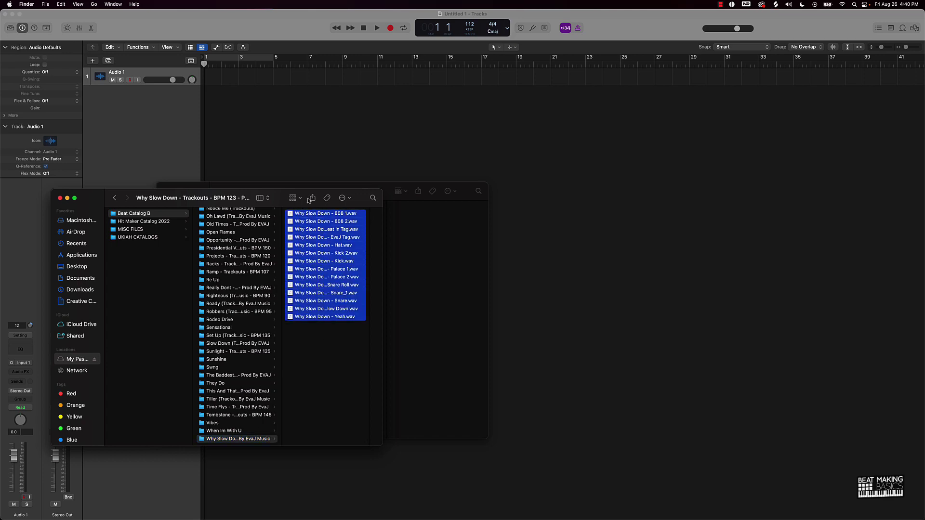
{"action": "left_click", "coordinate": [257, 185]}
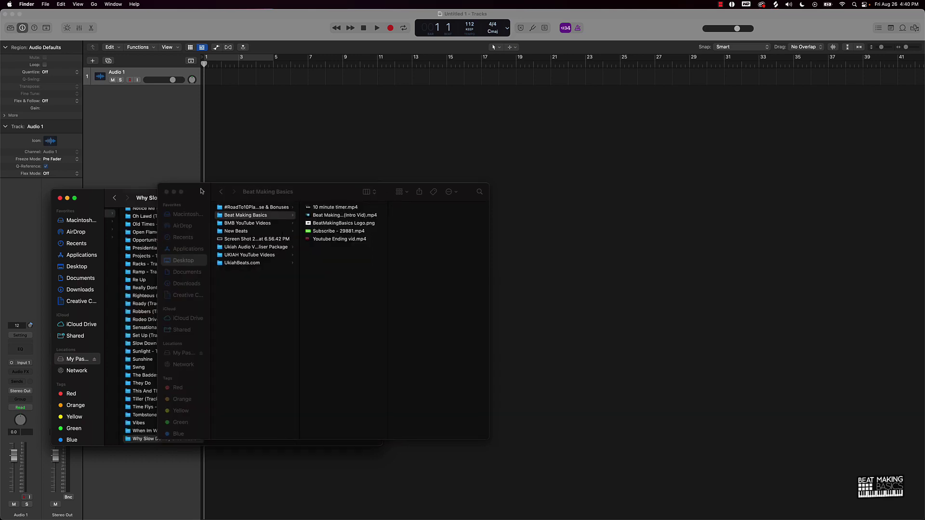
{"action": "left_click_drag", "start_coordinate": [175, 194], "coordinate": [789, 192]}
{"action": "left_click_drag", "start_coordinate": [249, 216], "coordinate": [207, 117]}
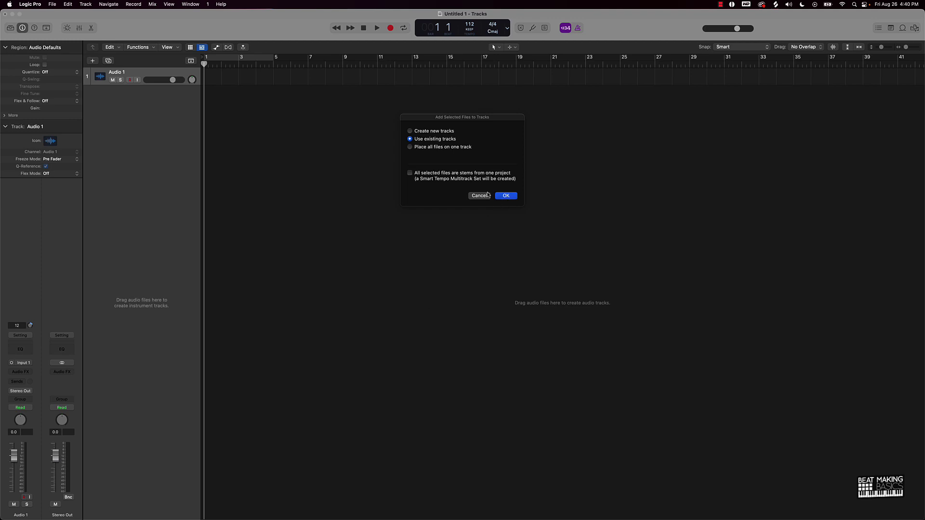
{"action": "left_click", "coordinate": [434, 131]}
{"action": "key", "text": "Return"}
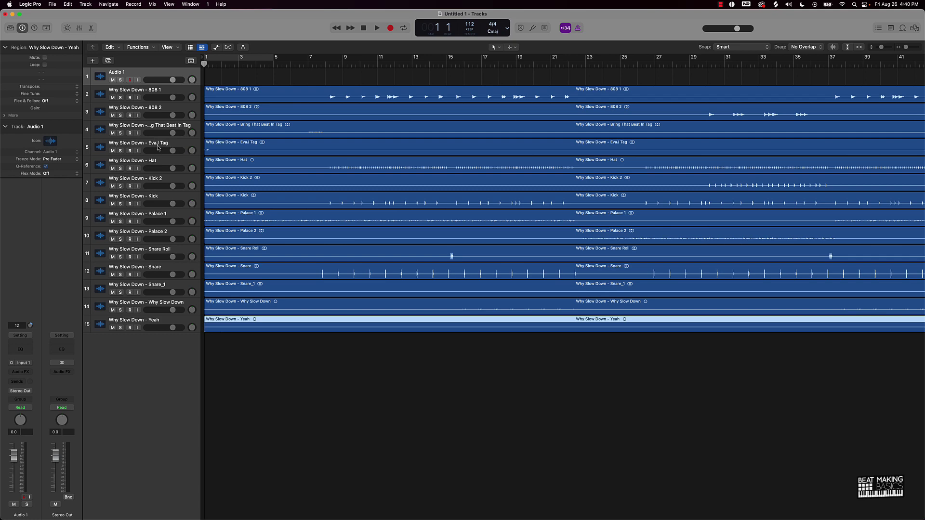
Step: Delete the producer tag track, number 5, together with its audio region
{"action": "left_click", "coordinate": [191, 145]}
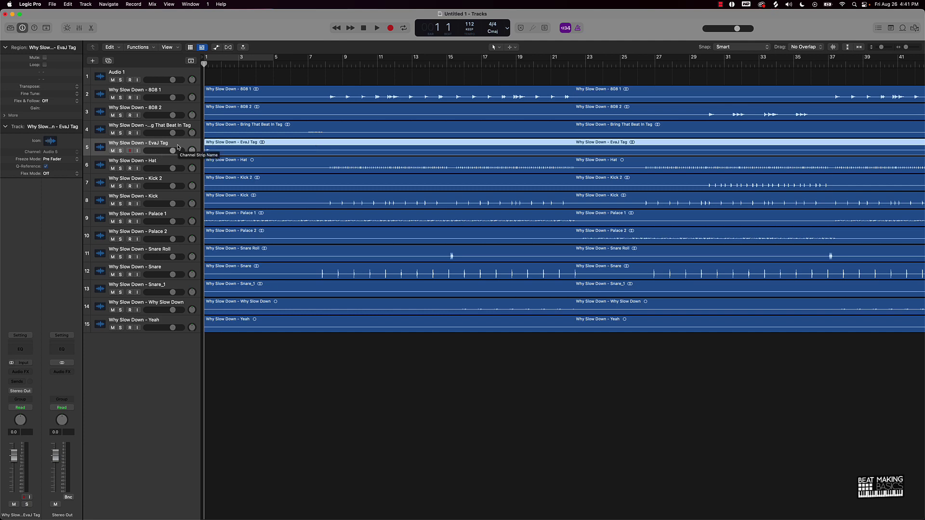
{"action": "key", "text": "Delete"}
{"action": "key", "text": "Delete"}
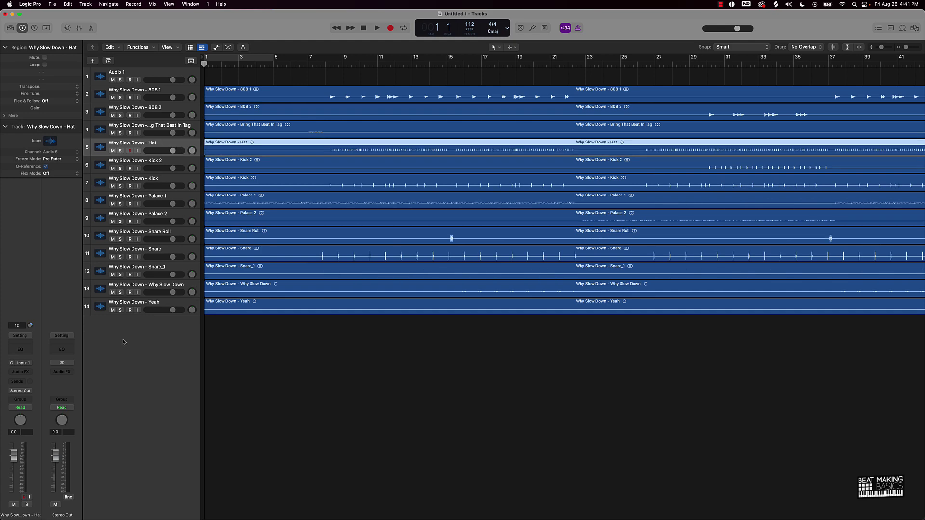
Step: Check the BPM in the trackouts folder name in Finder and set the project tempo to 123
{"action": "left_click", "coordinate": [46, 500]}
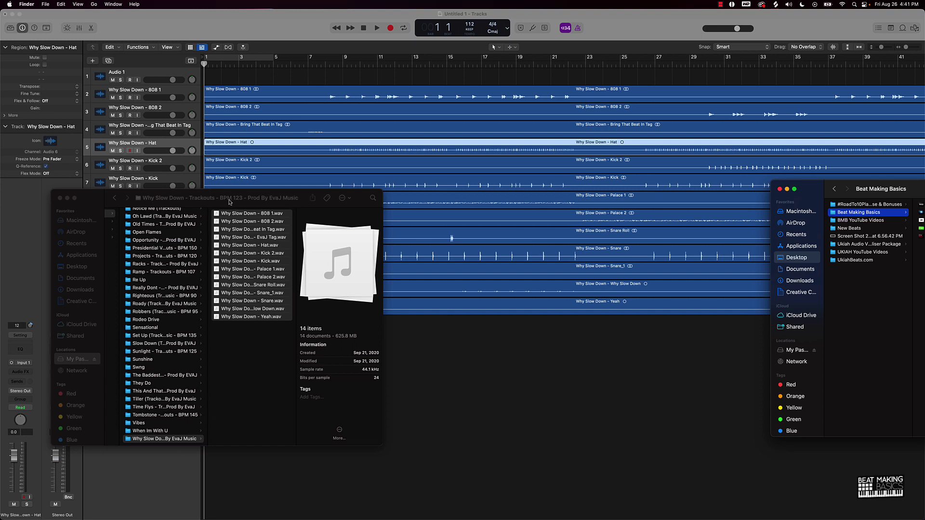
{"action": "left_click", "coordinate": [456, 371]}
{"action": "left_click_drag", "start_coordinate": [471, 24], "coordinate": [471, 12]}
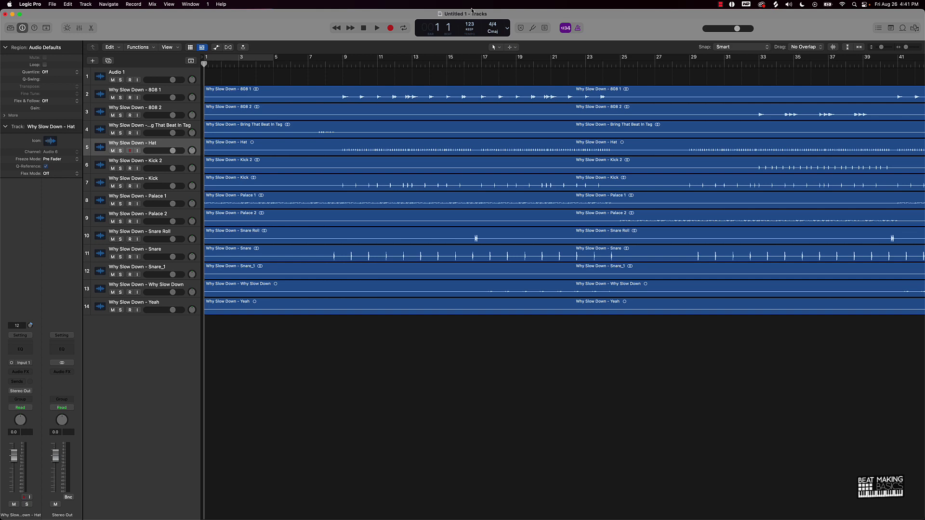
Step: Delete the empty Audio 1 track above the imported stems
{"action": "left_click", "coordinate": [168, 72]}
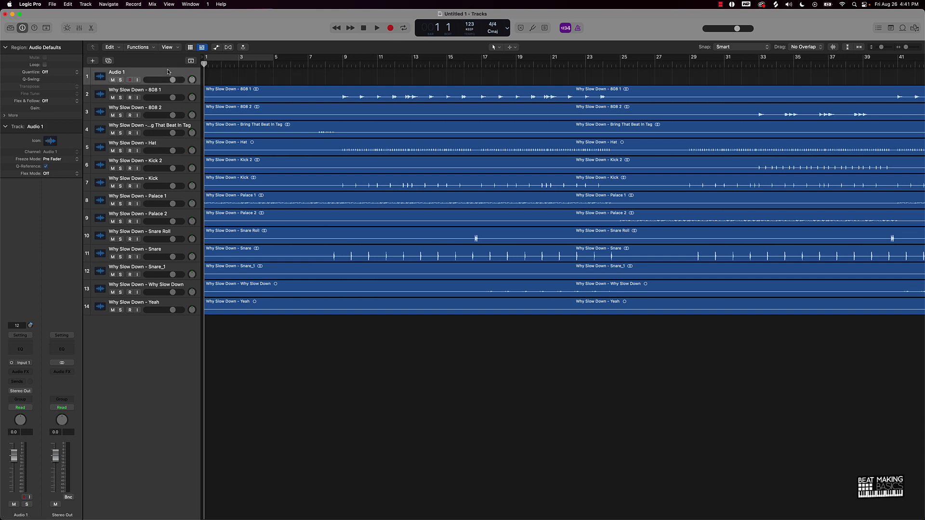
{"action": "key", "text": "super+BackSpace"}
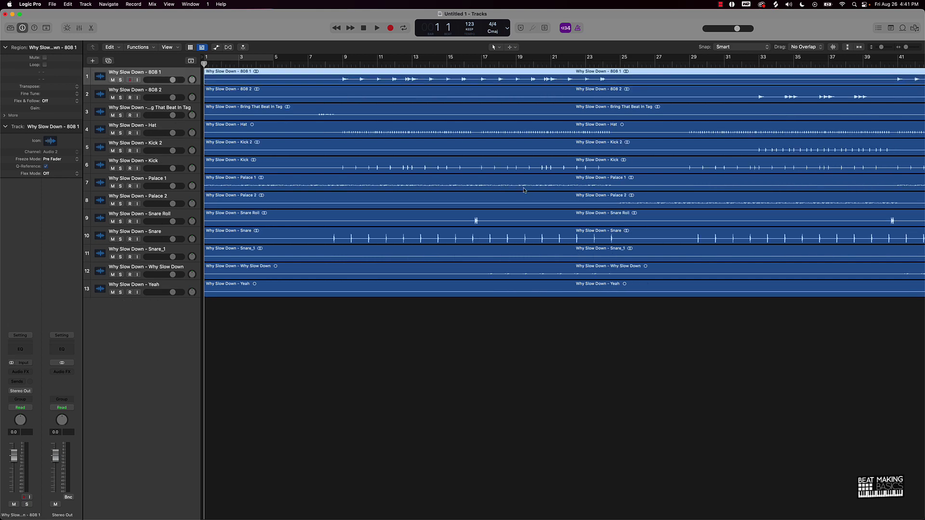
{"action": "scroll", "coordinate": [245, 297], "scroll_direction": "right", "scroll_amount": 1}
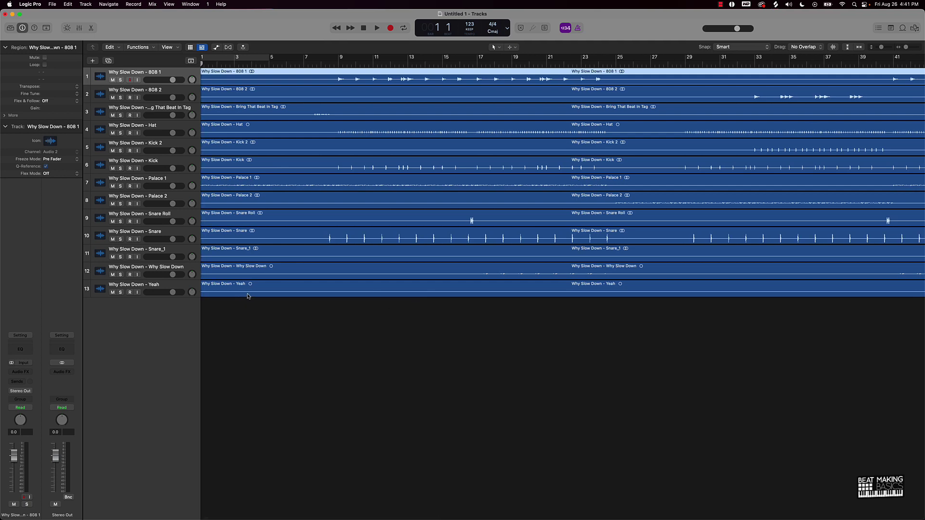
Step: Save the project in the Logic folder as "Slow Down - Mix", organized as a package with its audio files copied in
{"action": "key", "text": "super+s"}
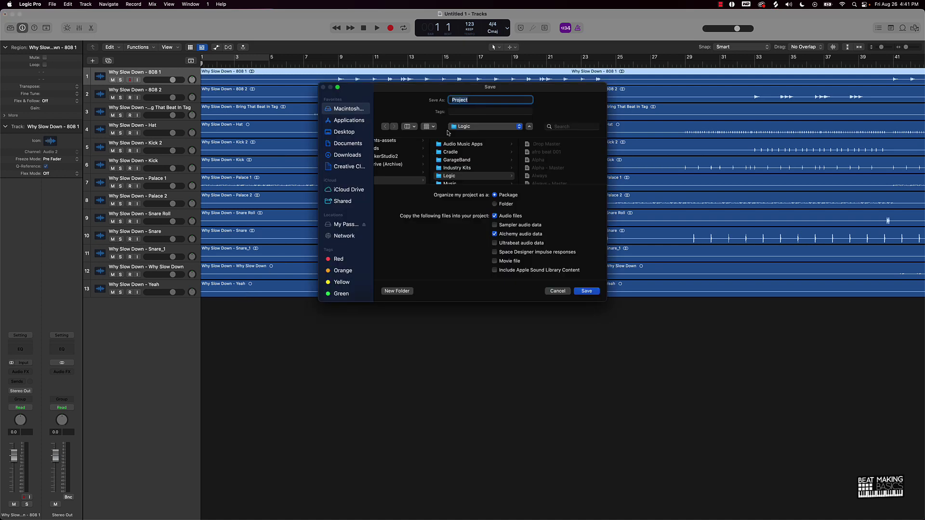
{"action": "type", "text": "Slow Down - Mix"}
{"action": "key", "text": "Return"}
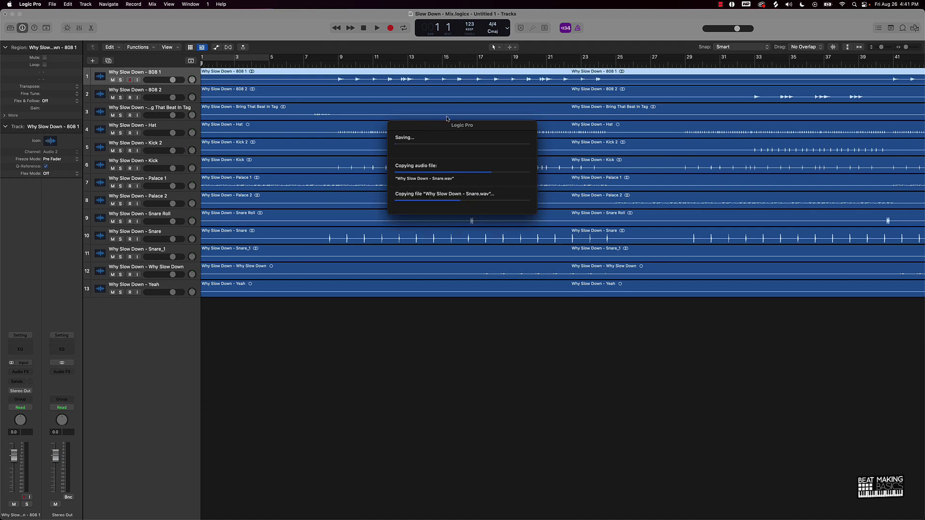
{"action": "left_click_drag", "start_coordinate": [450, 129], "coordinate": [542, 343]}
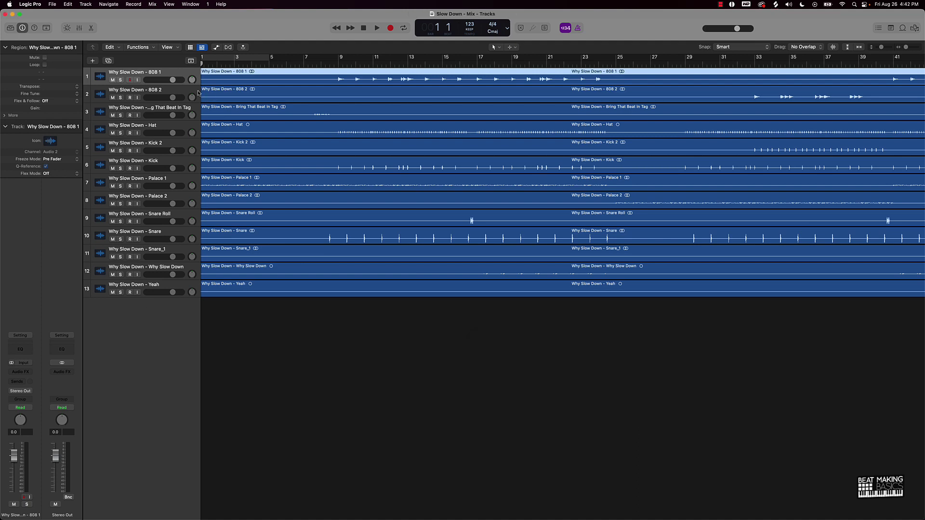
Step: Delete the "Bring That Beat In Tag" region and its track
{"action": "left_click", "coordinate": [167, 111]}
{"action": "key", "text": "BackSpace"}
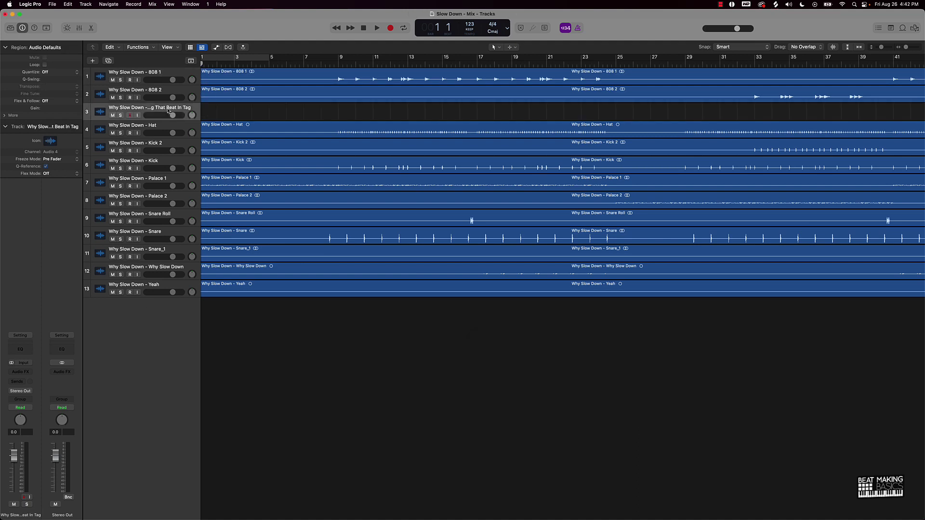
{"action": "key", "text": "super+BackSpace"}
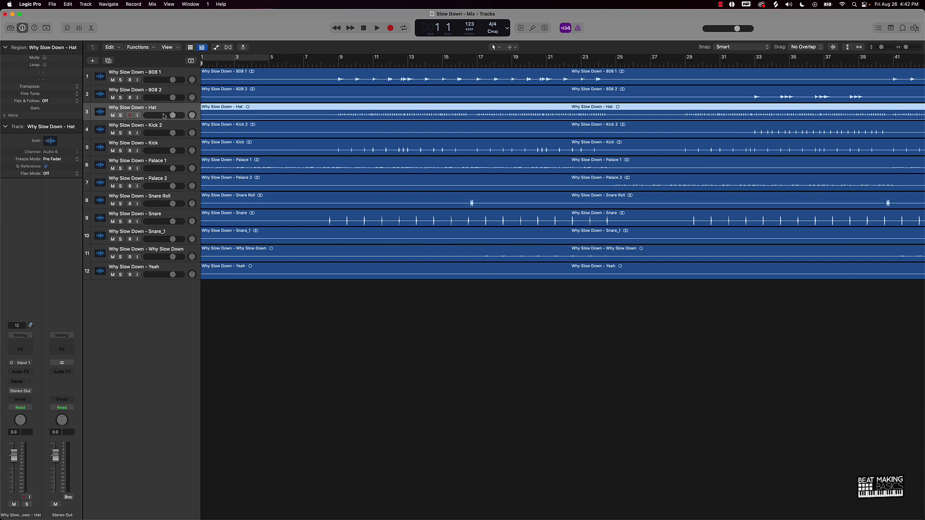
Step: Reorder the tracks so Kick, Kick 2, Snare, Snare_1 and Snare Roll sit between 808 2 and Hat
{"action": "left_click_drag", "start_coordinate": [153, 128], "coordinate": [151, 107]}
{"action": "left_click_drag", "start_coordinate": [154, 139], "coordinate": [151, 108]}
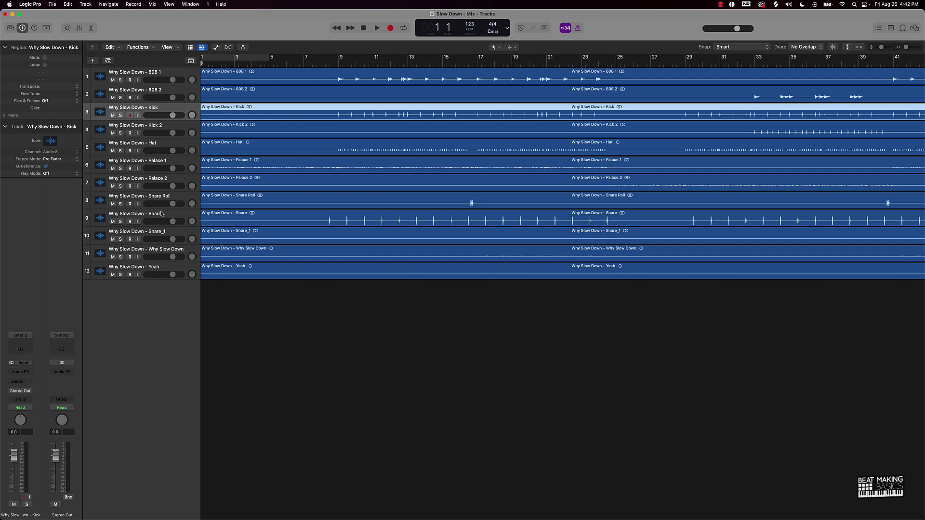
{"action": "left_click_drag", "start_coordinate": [155, 212], "coordinate": [157, 147]}
{"action": "left_click_drag", "start_coordinate": [159, 214], "coordinate": [160, 163]}
{"action": "left_click_drag", "start_coordinate": [156, 231], "coordinate": [156, 156]}
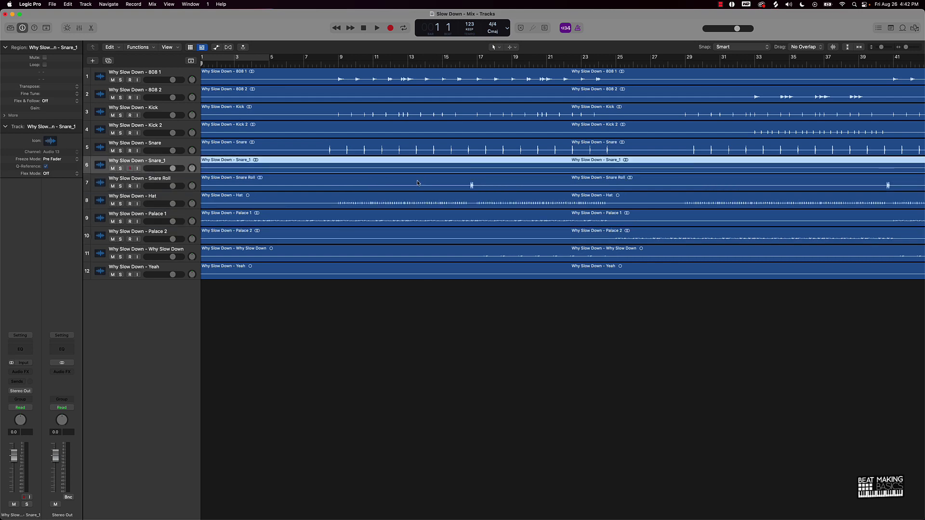
Step: Move the Yeah track directly below Hat and pull the project end back to about bar 113, just past the longest region
{"action": "key", "text": "super+Left"}
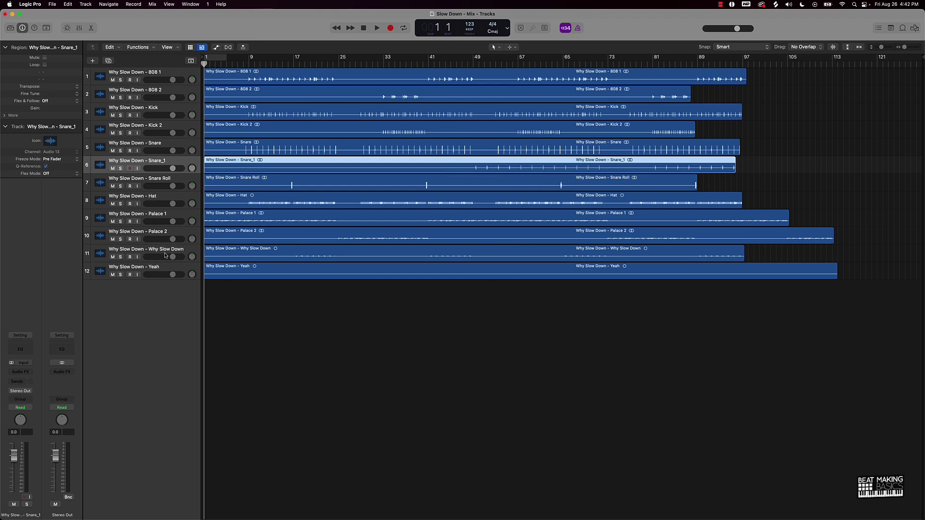
{"action": "left_click_drag", "start_coordinate": [159, 267], "coordinate": [160, 216]}
{"action": "left_click", "coordinate": [467, 332]}
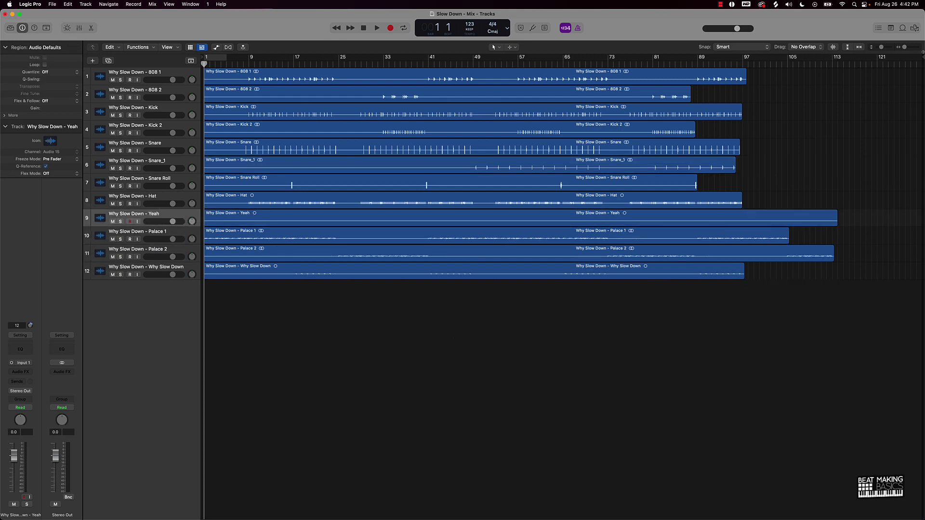
{"action": "left_click_drag", "start_coordinate": [921, 56], "coordinate": [841, 86]}
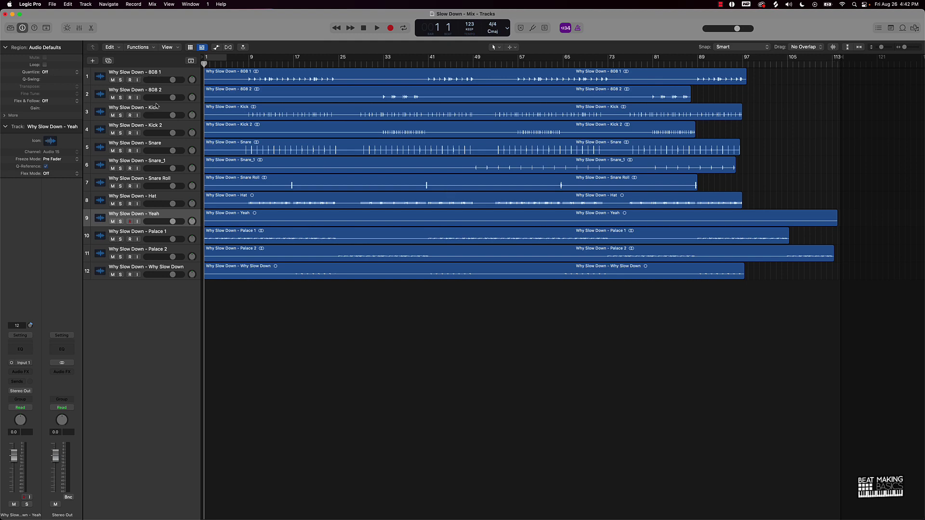
Step: Rename the two 808 tracks as "808 A" and "808 B"
{"action": "double_click", "coordinate": [149, 72]}
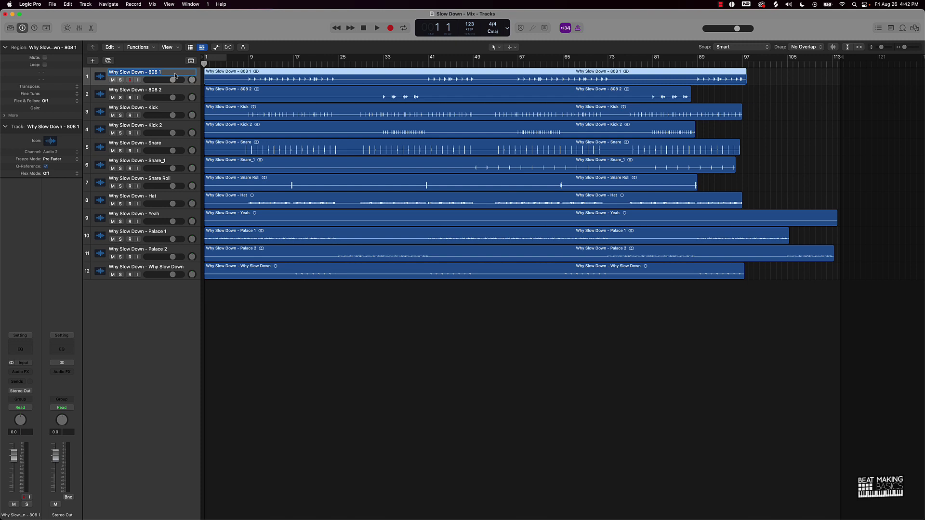
{"action": "type", "text": "808 A"}
{"action": "key", "text": "Return"}
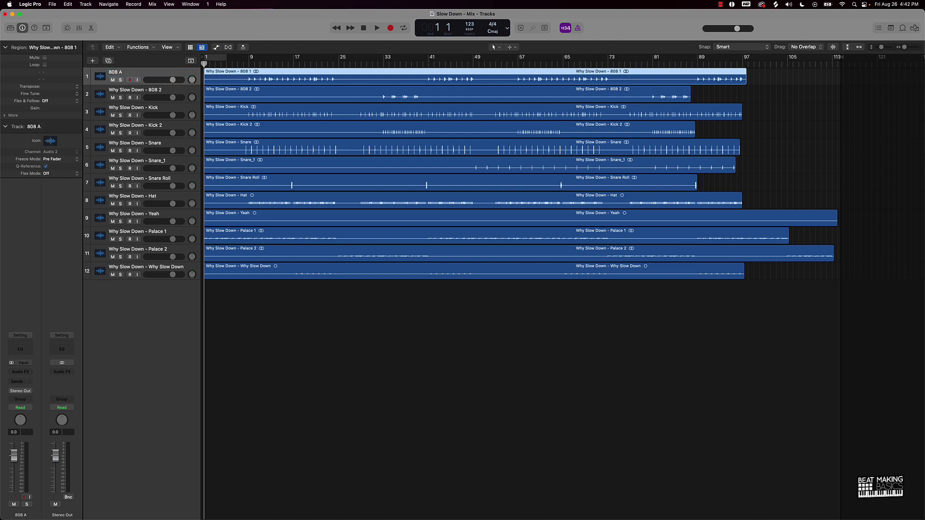
{"action": "double_click", "coordinate": [162, 90]}
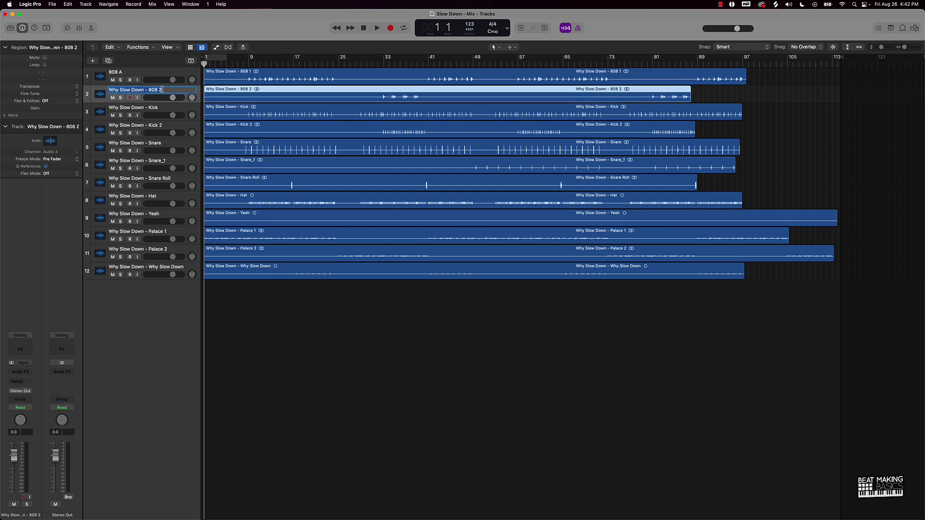
{"action": "type", "text": "808 B"}
{"action": "key", "text": "Return"}
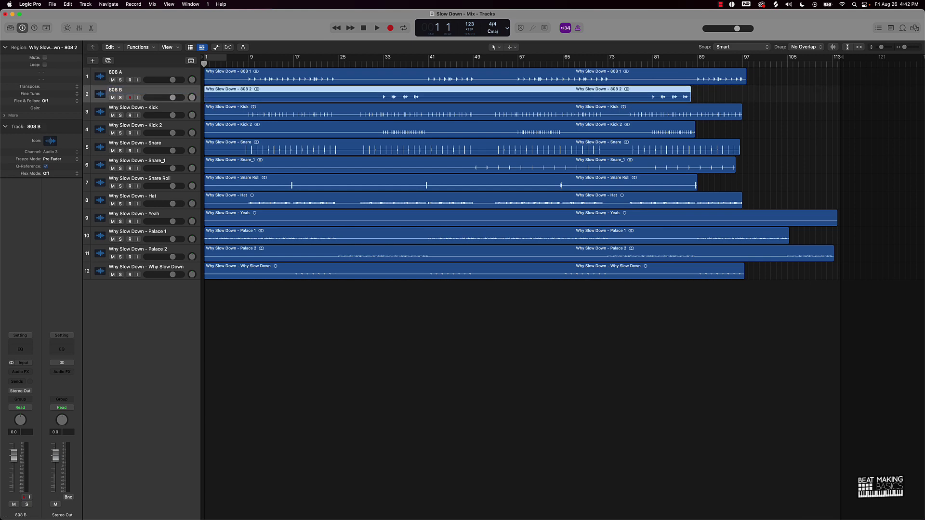
Step: Rename the Kick and Kick 2 tracks as "Kick A" and "Kick B"
{"action": "double_click", "coordinate": [134, 107]}
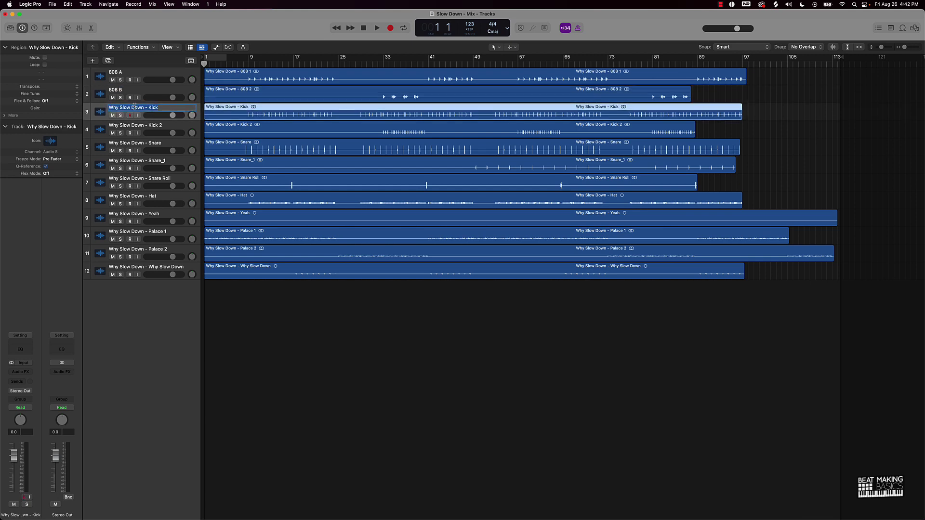
{"action": "type", "text": "Kick"}
{"action": "key", "text": "Return"}
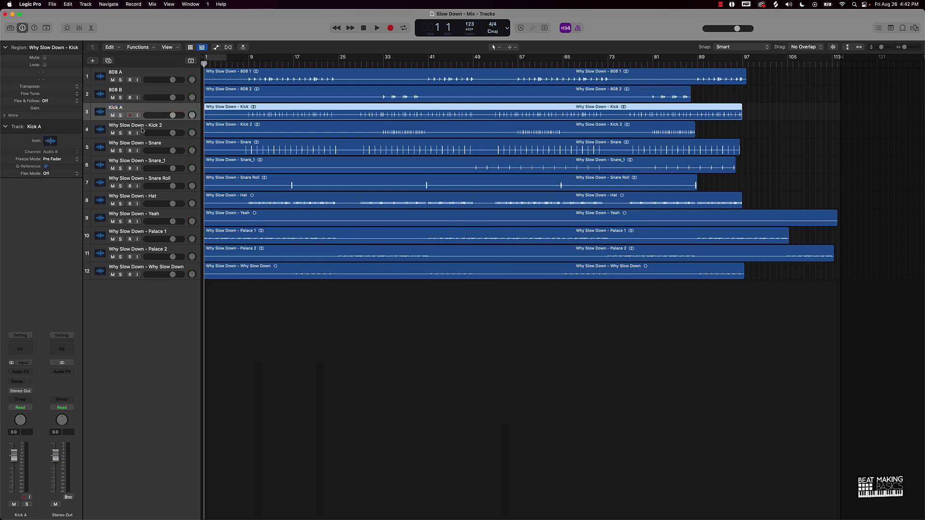
{"action": "double_click", "coordinate": [145, 125]}
{"action": "type", "text": "Kick"}
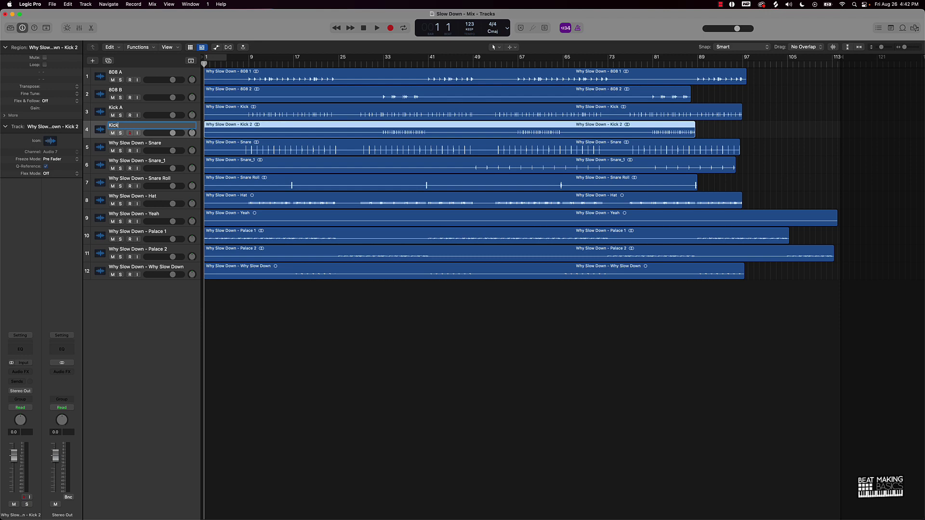
{"action": "type", "text": " B"}
{"action": "key", "text": "Return"}
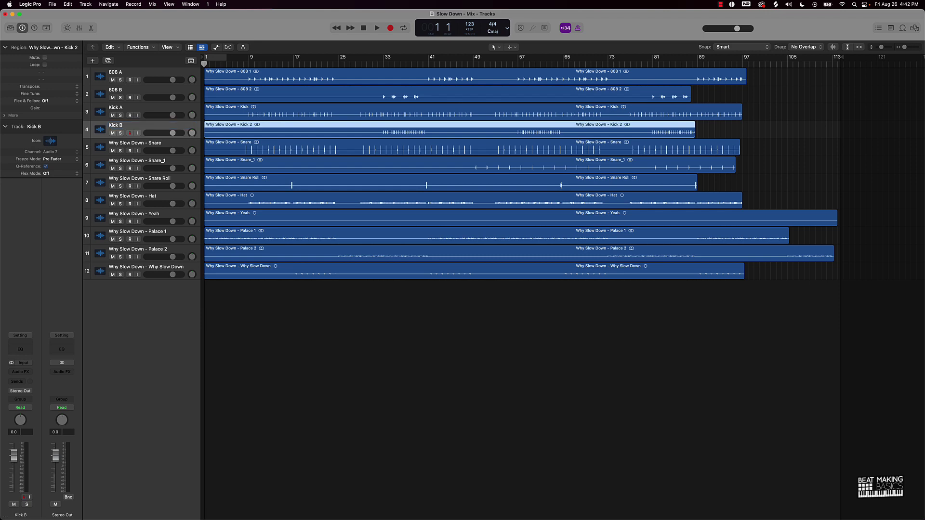
Step: Rename the Snare and Snare_1 tracks as "Snare A" and "Snare B"
{"action": "double_click", "coordinate": [150, 143]}
{"action": "type", "text": "Snare A"}
{"action": "key", "text": "Return"}
{"action": "double_click", "coordinate": [164, 162]}
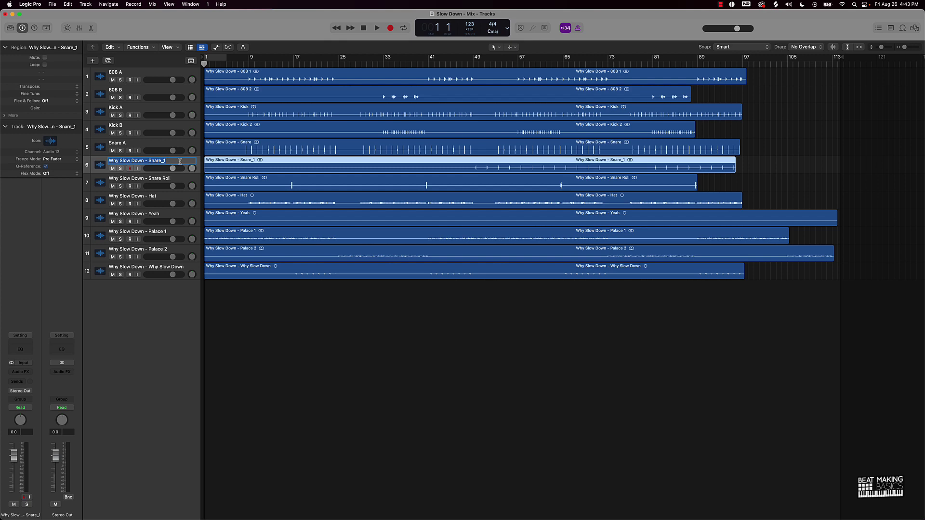
{"action": "type", "text": "Snare"}
{"action": "type", "text": "B"}
{"action": "key", "text": "Return"}
Step: Rename the Why Slow Down - Snare Roll and Why Slow Down - Hat tracks as "Snare Roll" and "Hat"
{"action": "double_click", "coordinate": [165, 178]}
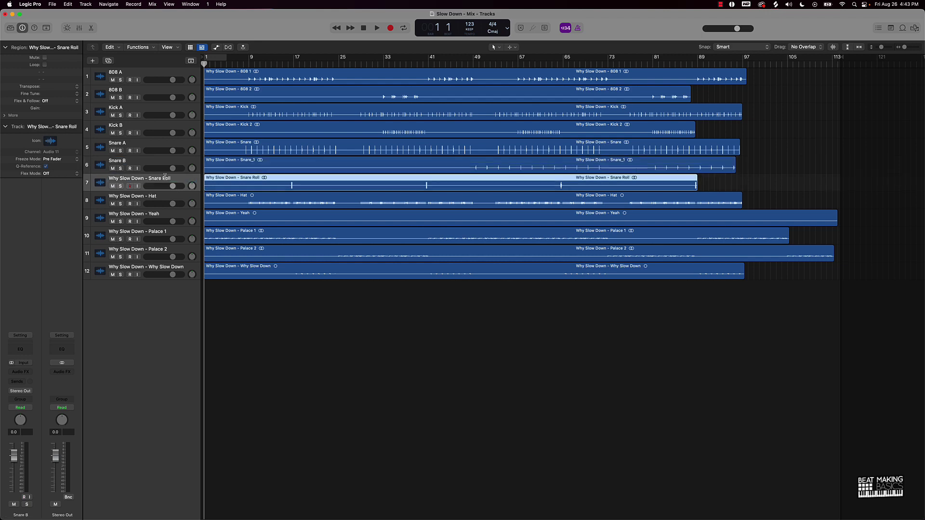
{"action": "type", "text": "Snare"}
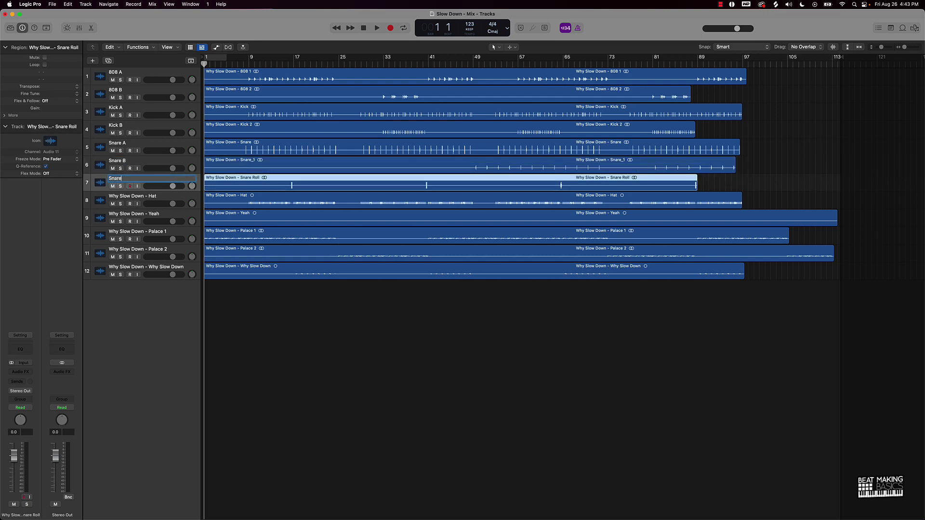
{"action": "type", "text": " Roll"}
{"action": "key", "text": "Return"}
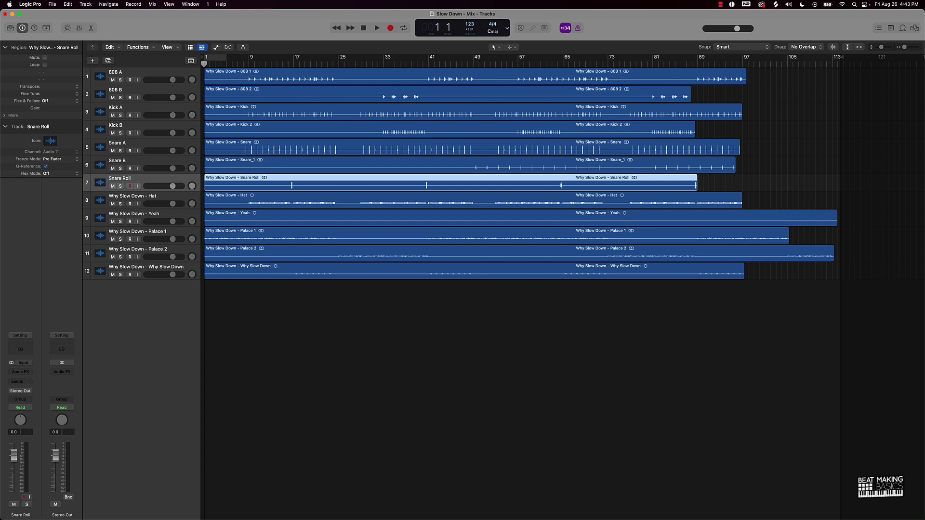
{"action": "double_click", "coordinate": [158, 196]}
{"action": "type", "text": "Hat"}
{"action": "key", "text": "Return"}
Step: Rename the Why Slow Down - Yeah track as "FX"
{"action": "left_click", "coordinate": [151, 214]}
{"action": "double_click", "coordinate": [151, 213]}
{"action": "type", "text": "FX"}
{"action": "key", "text": "Return"}
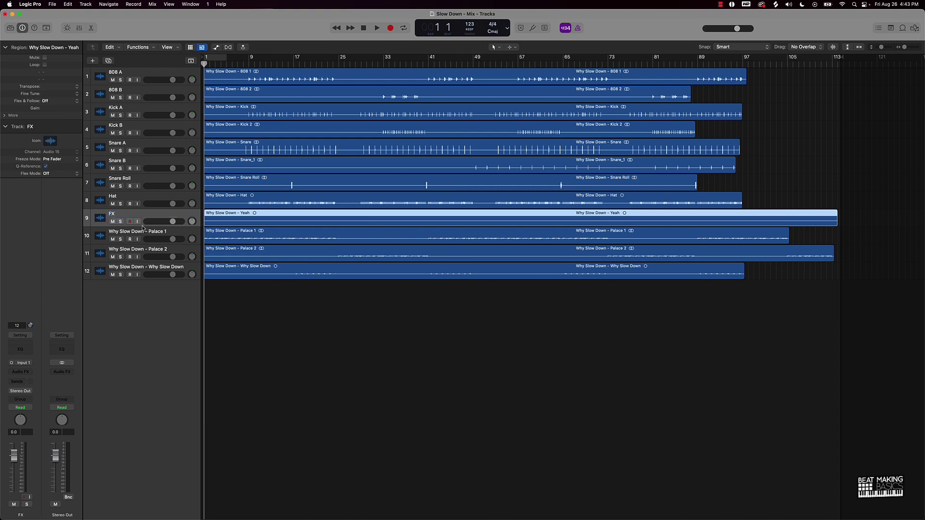
Step: Rename the Palace 1 and Palace 2 tracks as "Loop A" and "Loop B"
{"action": "double_click", "coordinate": [148, 232]}
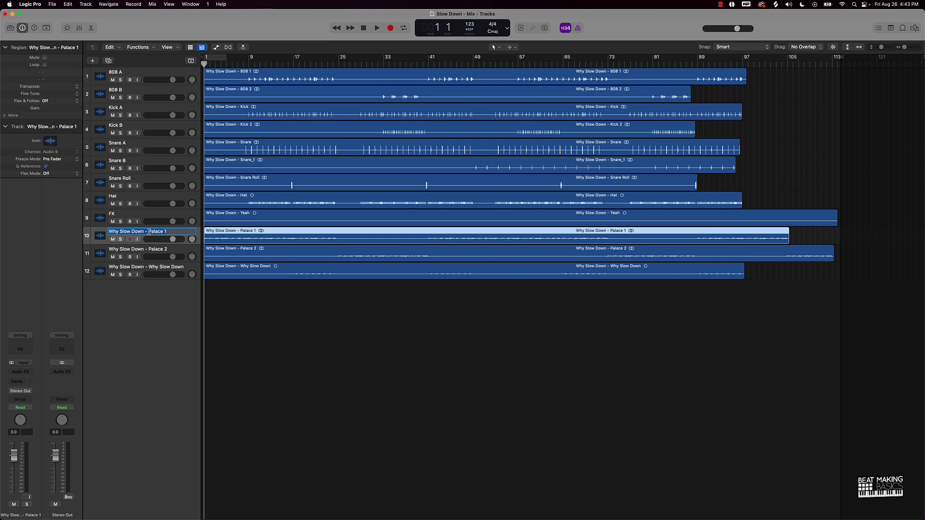
{"action": "type", "text": "Loop 1A"}
{"action": "key", "text": "Return"}
{"action": "double_click", "coordinate": [139, 251]}
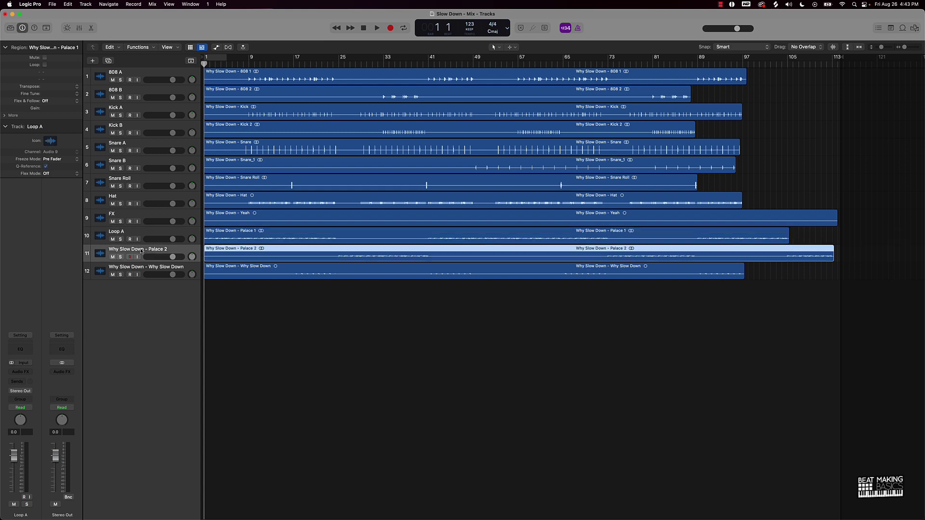
{"action": "type", "text": "Loop B"}
{"action": "key", "text": "Return"}
Step: Mute the Why Slow Down - Why Slow Down track and name all regions after their tracks
{"action": "left_click", "coordinate": [157, 269]}
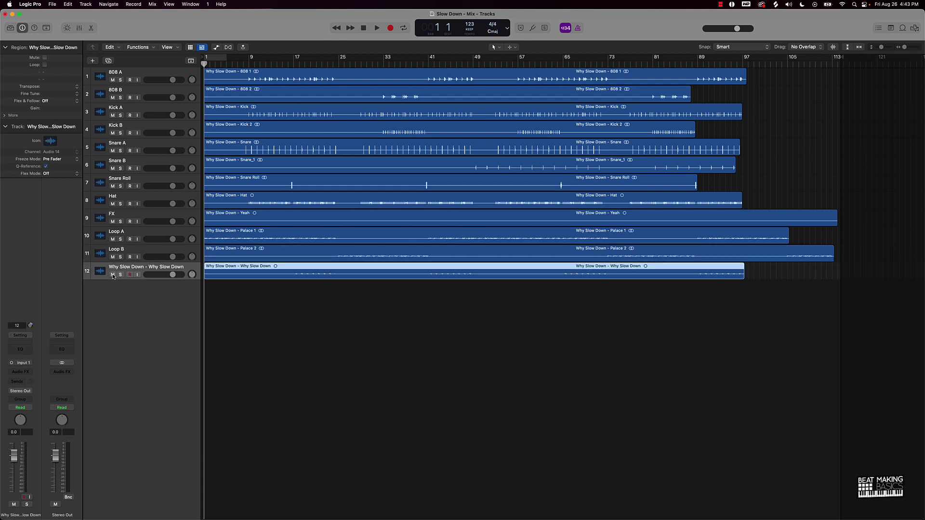
{"action": "left_click", "coordinate": [113, 274]}
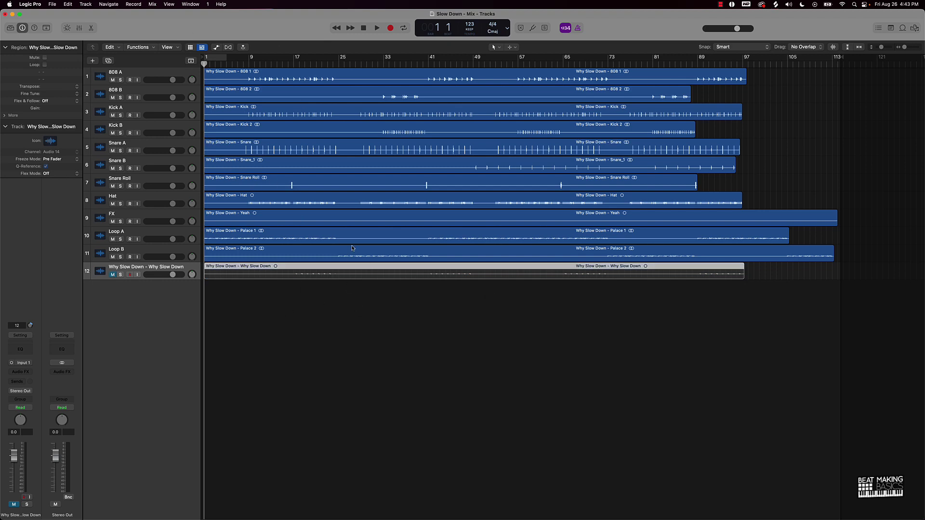
{"action": "key", "text": "super+a"}
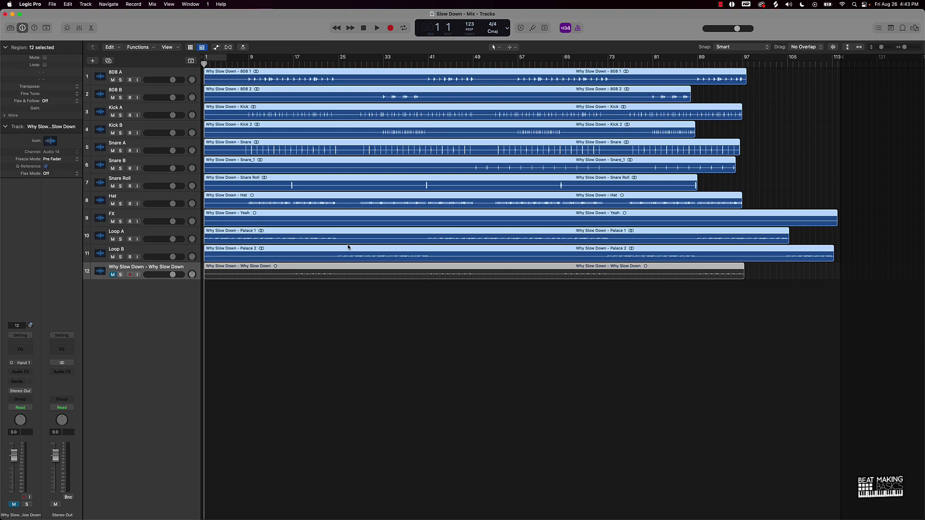
{"action": "key", "text": "alt+shift+n"}
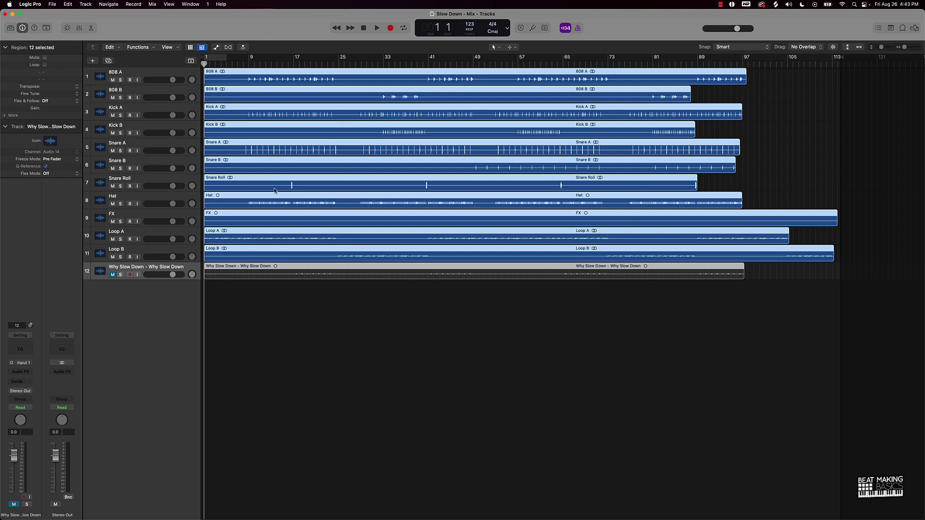
{"action": "left_click", "coordinate": [490, 322]}
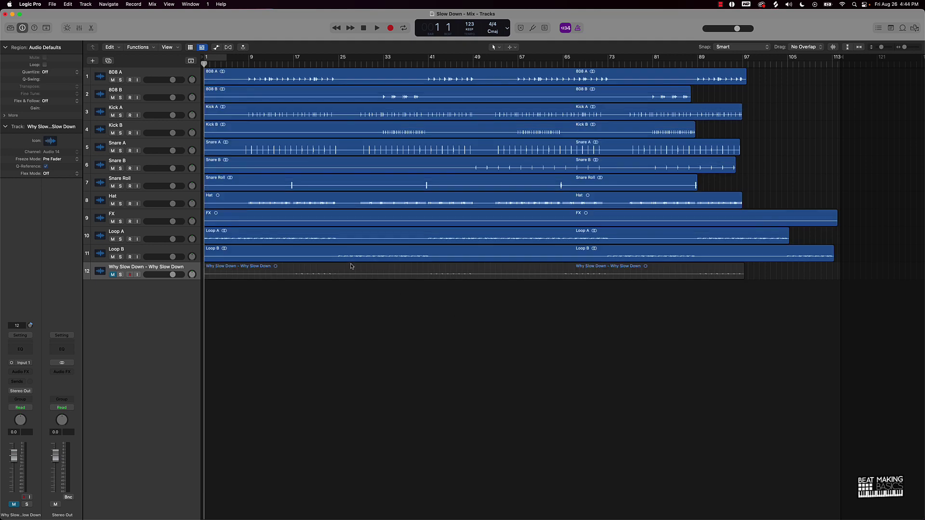
Step: Set the cycle range to bars 9–25 and pull every track fader in the mixer down to minus infinity, leaving Stereo Out and Master alone
{"action": "left_click_drag", "start_coordinate": [251, 59], "coordinate": [336, 60]}
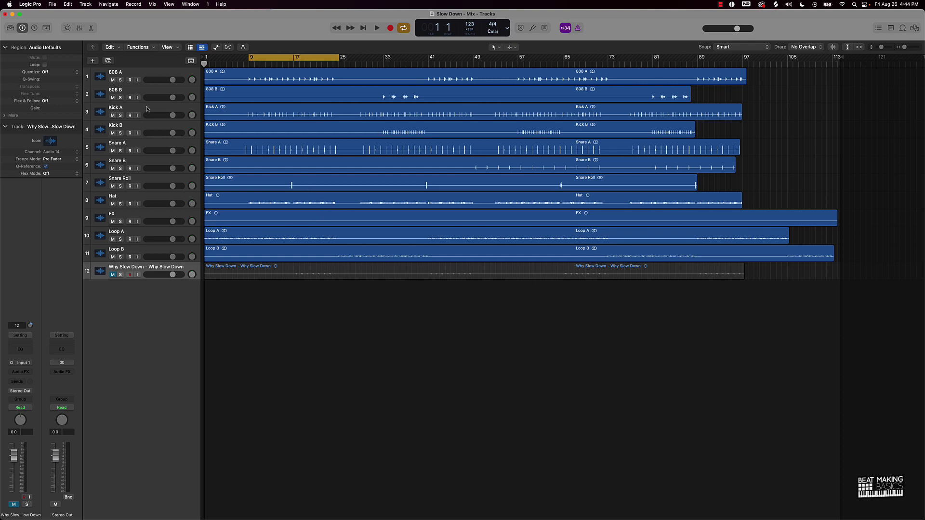
{"action": "left_click", "coordinate": [79, 27]}
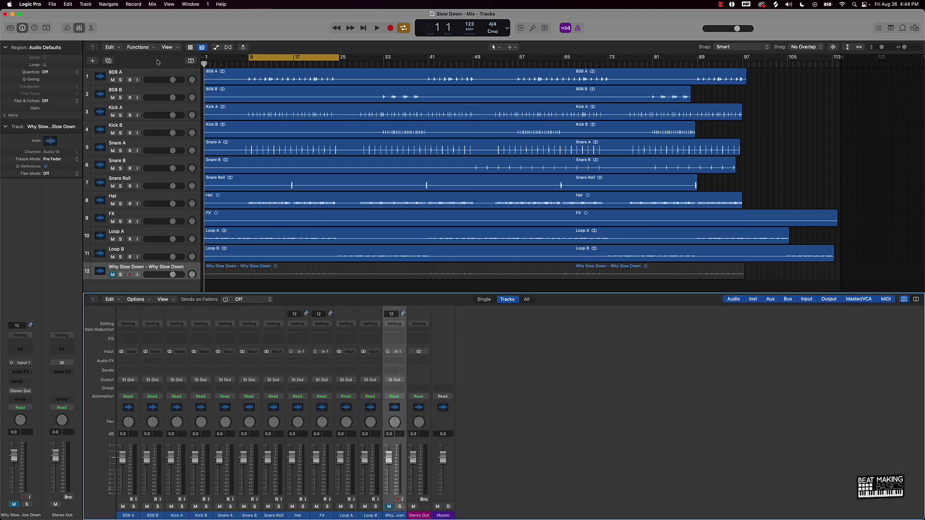
{"action": "left_click", "coordinate": [80, 28]}
{"action": "left_click", "coordinate": [79, 28]}
{"action": "left_click_drag", "start_coordinate": [390, 501], "coordinate": [121, 488]}
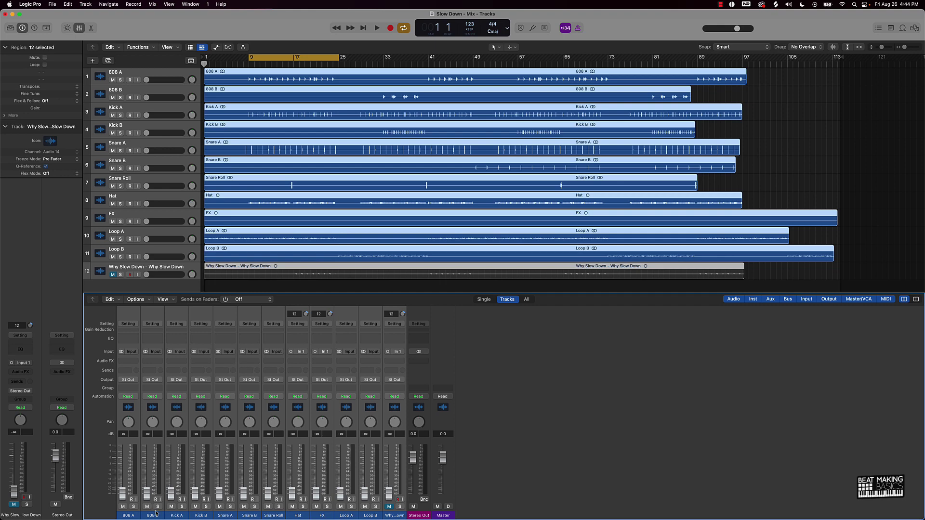
Step: Raise the Kick A fader to 1.1 dB while checking its level in playback
{"action": "left_click", "coordinate": [177, 515]}
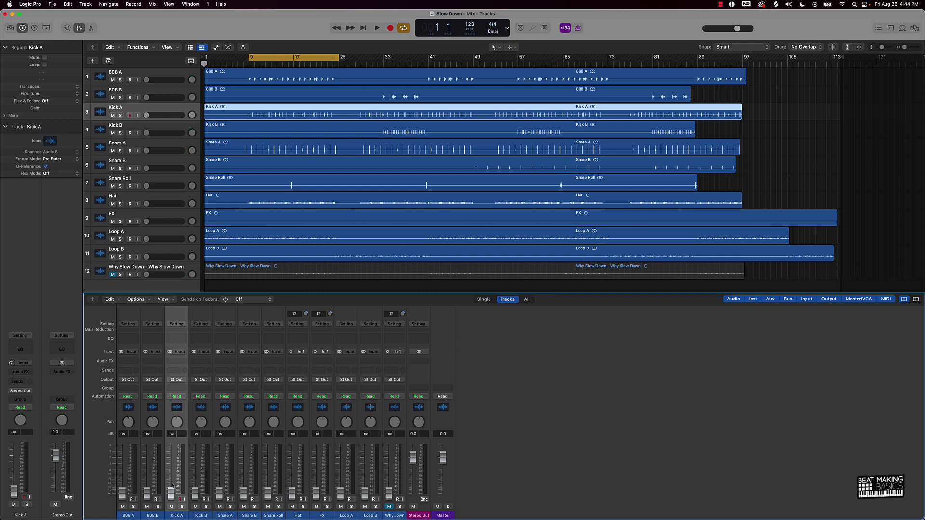
{"action": "left_click_drag", "start_coordinate": [171, 493], "coordinate": [171, 462]}
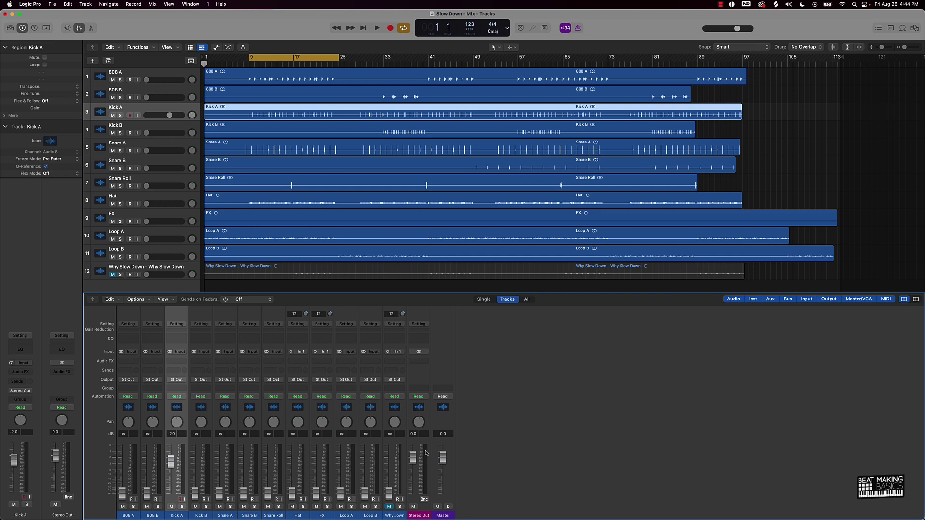
{"action": "key", "text": "space"}
{"action": "left_click_drag", "start_coordinate": [170, 466], "coordinate": [170, 460]}
{"action": "key", "text": "space"}
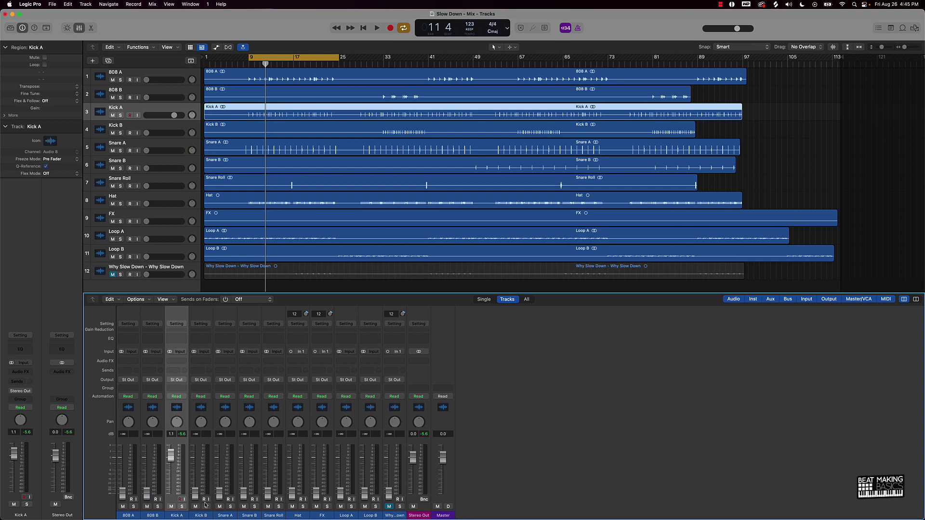
Step: Balance the snares against the kick in playback, setting Snare A to -6.8 dB and Snare Roll to -7.6 dB
{"action": "left_click_drag", "start_coordinate": [219, 494], "coordinate": [219, 472]}
{"action": "key", "text": "space"}
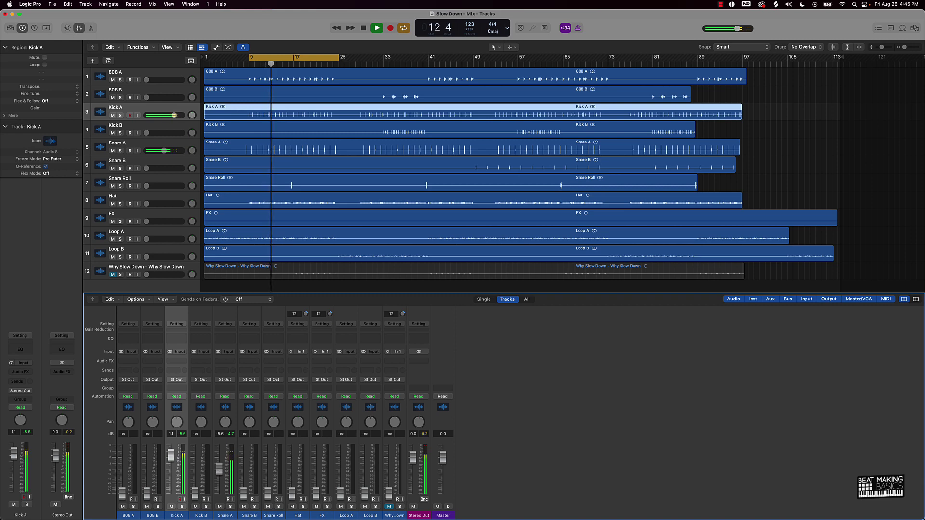
{"action": "left_click_drag", "start_coordinate": [220, 471], "coordinate": [220, 478]}
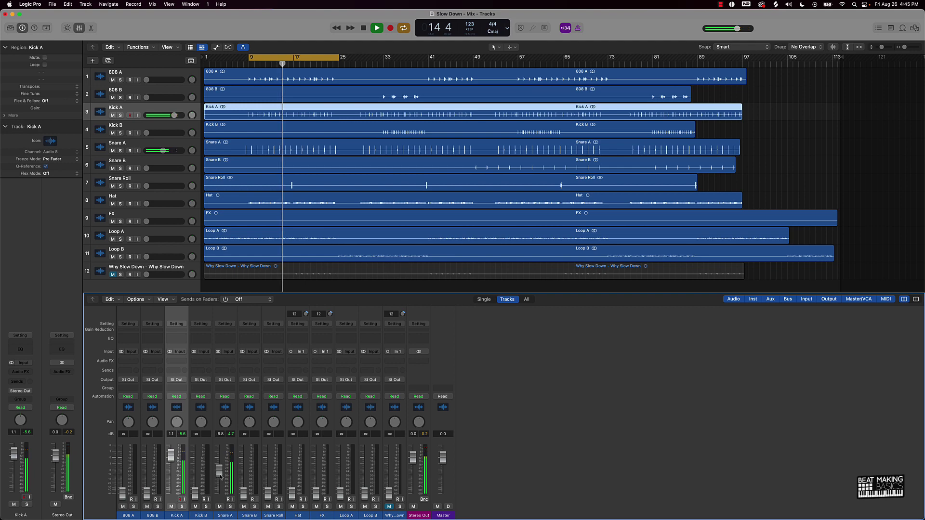
{"action": "mouse_move", "coordinate": [268, 492]}
{"action": "left_mouse_down"}
{"action": "mouse_move", "coordinate": [267, 466]}
{"action": "mouse_move", "coordinate": [265, 475]}
{"action": "left_mouse_up"}
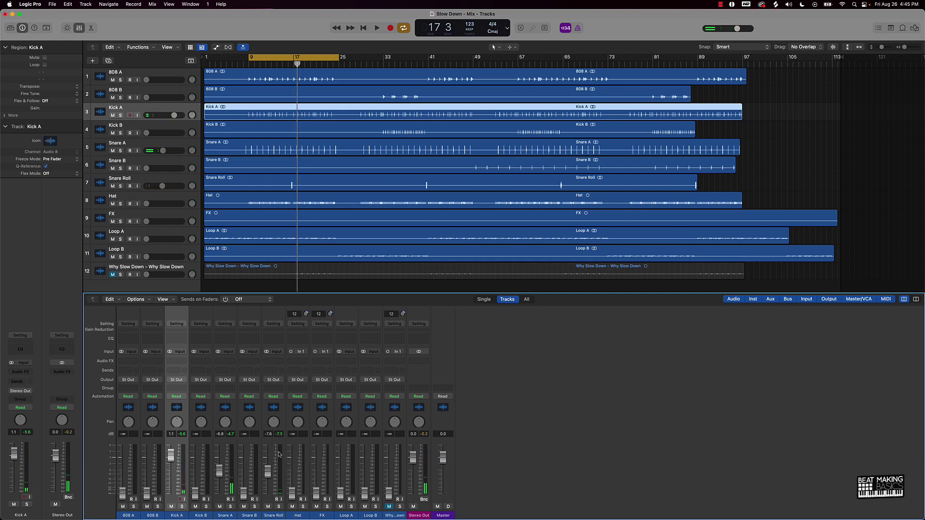
{"action": "left_click", "coordinate": [429, 289]}
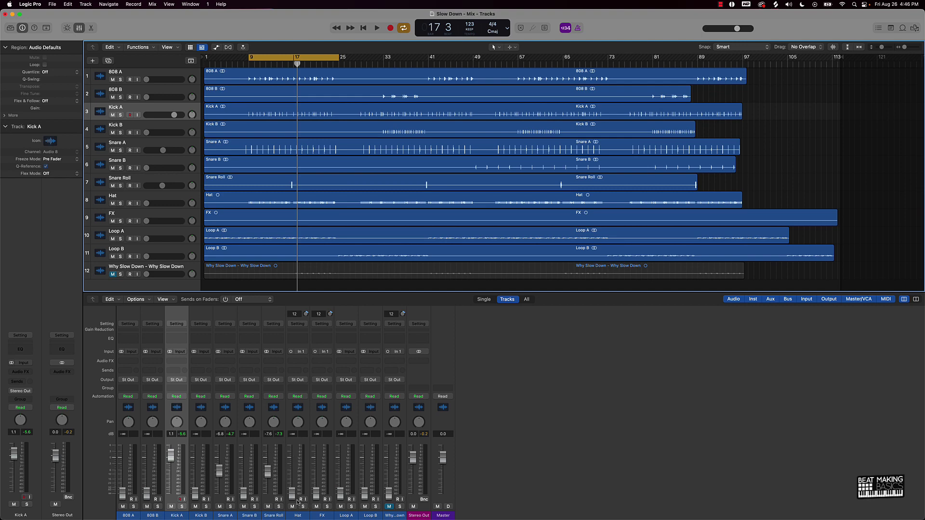
Step: Raise the Hat fader to -12.0 dB and play the loop to check it against the kick and snare
{"action": "left_click_drag", "start_coordinate": [291, 498], "coordinate": [292, 475]}
{"action": "key", "text": "space"}
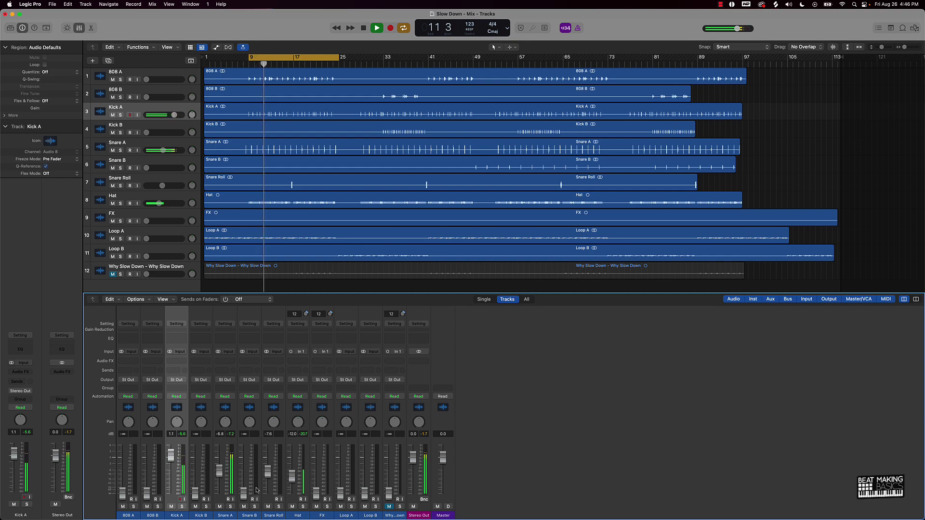
{"action": "key", "text": "space"}
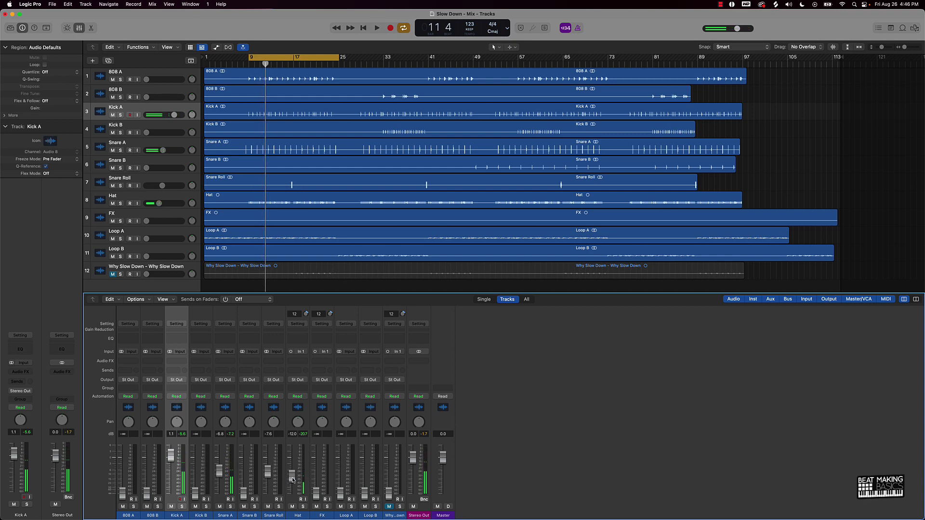
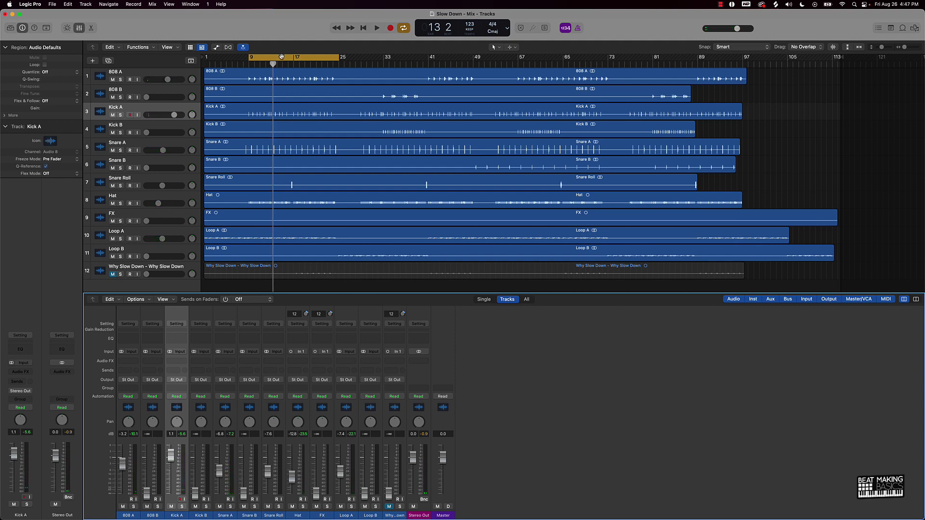
Step: Move the cycle range to bars 33–49, and set the 808 B fader to -3.1 dB and Kick B to -2.8 dB
{"action": "left_click_drag", "start_coordinate": [277, 58], "coordinate": [407, 72]}
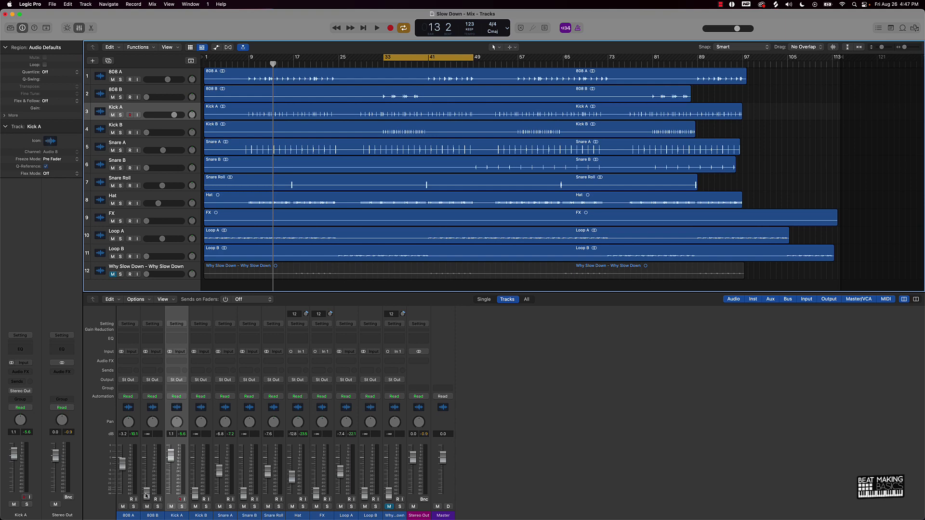
{"action": "left_click_drag", "start_coordinate": [146, 495], "coordinate": [147, 461]}
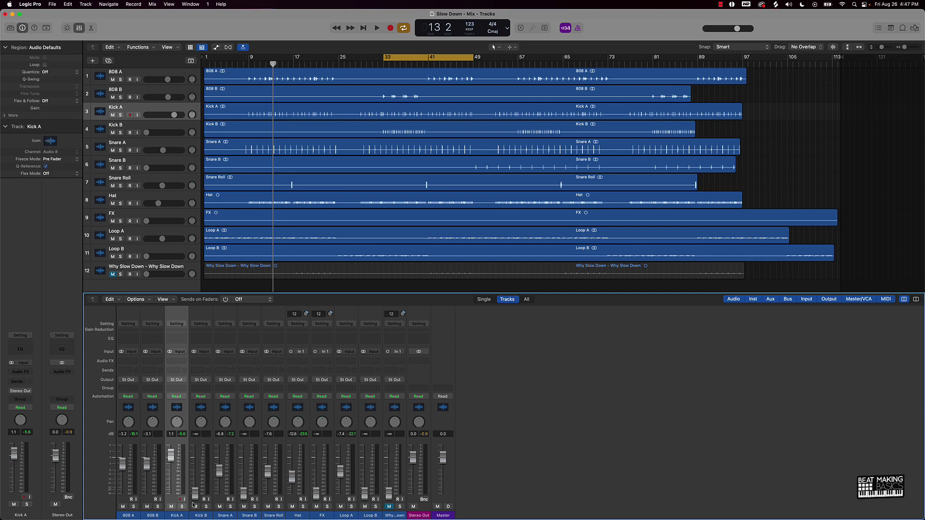
{"action": "left_click_drag", "start_coordinate": [195, 493], "coordinate": [195, 457]}
{"action": "left_click_drag", "start_coordinate": [195, 471], "coordinate": [196, 461]}
Step: Move the cycle range to bars 57–73 and set the Snare B fader to -12.2 dB while listening in playback
{"action": "left_click_drag", "start_coordinate": [448, 57], "coordinate": [584, 56]}
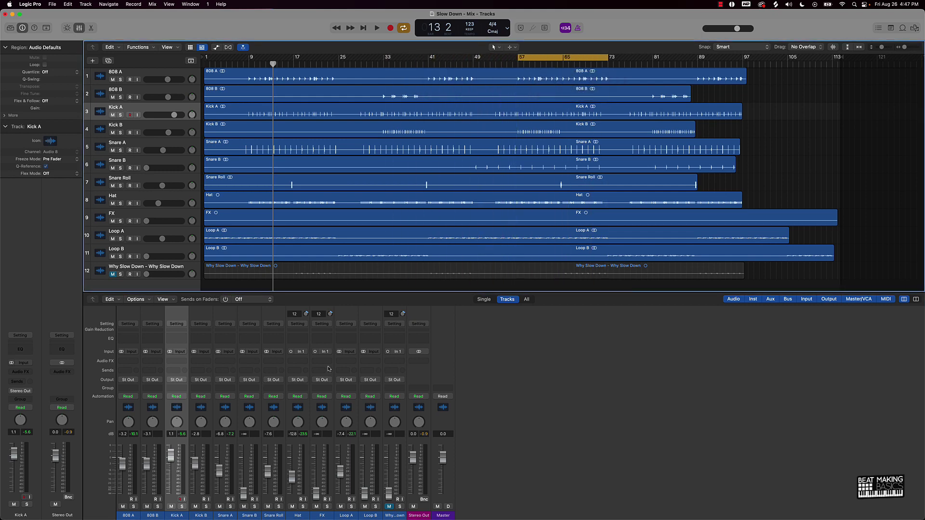
{"action": "left_click_drag", "start_coordinate": [243, 494], "coordinate": [243, 474]}
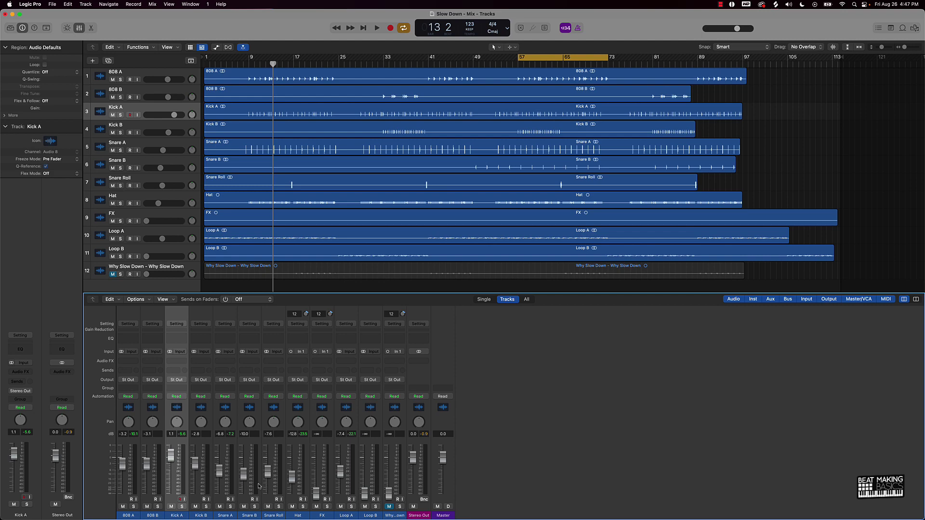
{"action": "left_click_drag", "start_coordinate": [244, 475], "coordinate": [243, 476]}
{"action": "key", "text": "space"}
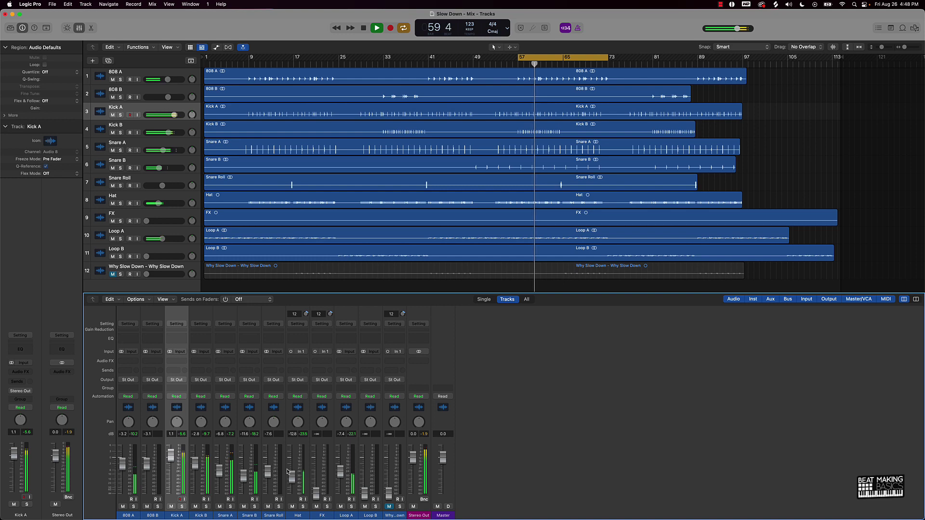
{"action": "left_click_drag", "start_coordinate": [244, 475], "coordinate": [245, 480]}
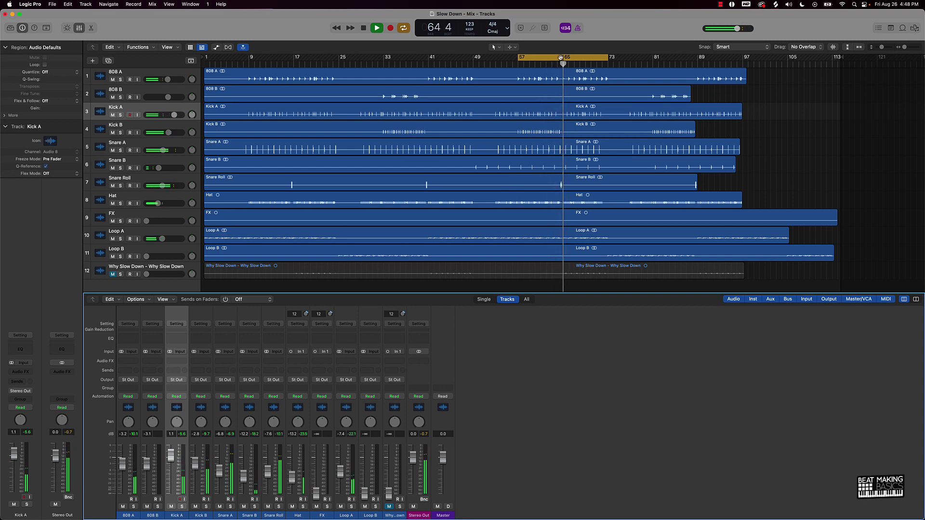
{"action": "key", "text": "space"}
Step: Move the cycle range to bars 25–41, then set Loop B to -8.0 dB and FX to -5.1 dB during playback
{"action": "left_click_drag", "start_coordinate": [558, 57], "coordinate": [377, 78]}
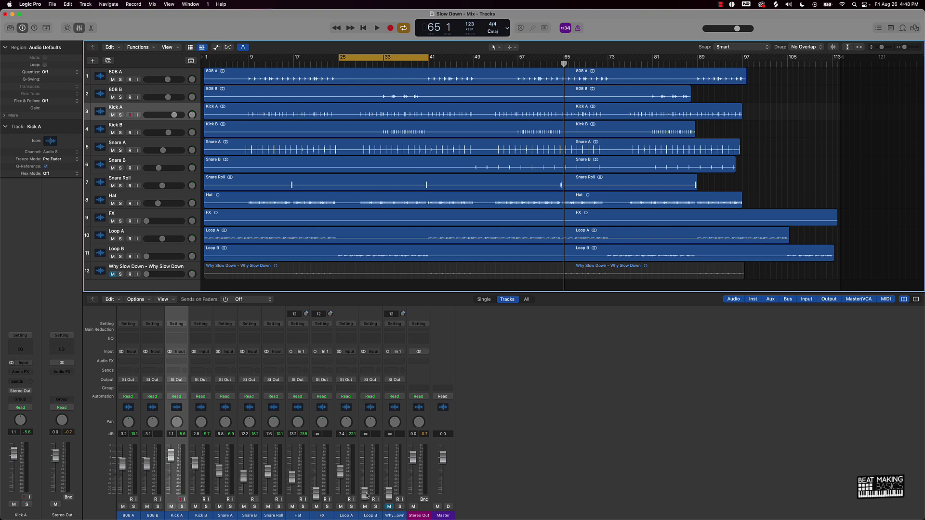
{"action": "left_click_drag", "start_coordinate": [366, 496], "coordinate": [365, 473]}
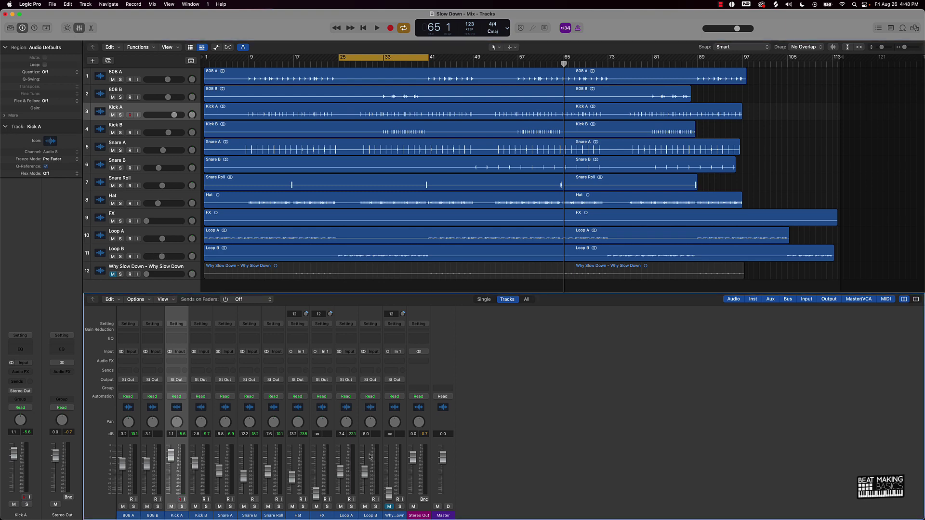
{"action": "key", "text": "space"}
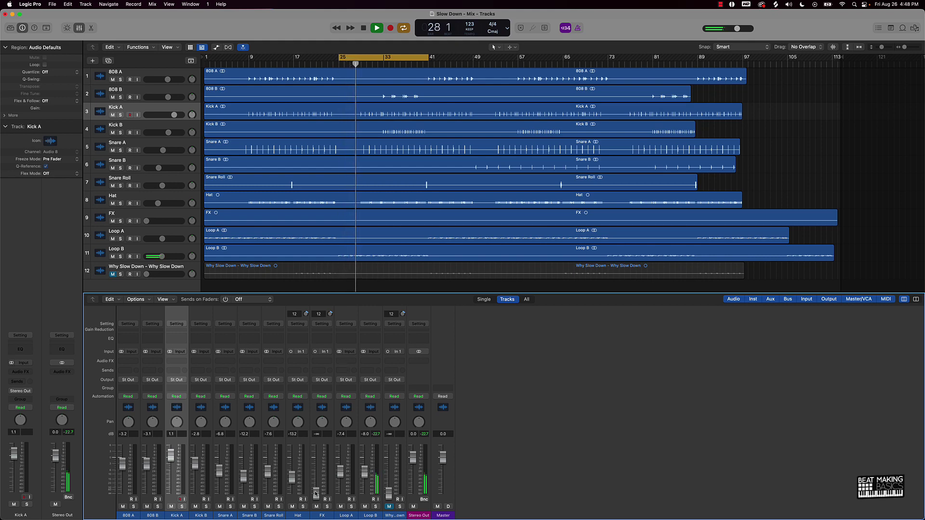
{"action": "left_click_drag", "start_coordinate": [316, 492], "coordinate": [316, 461]}
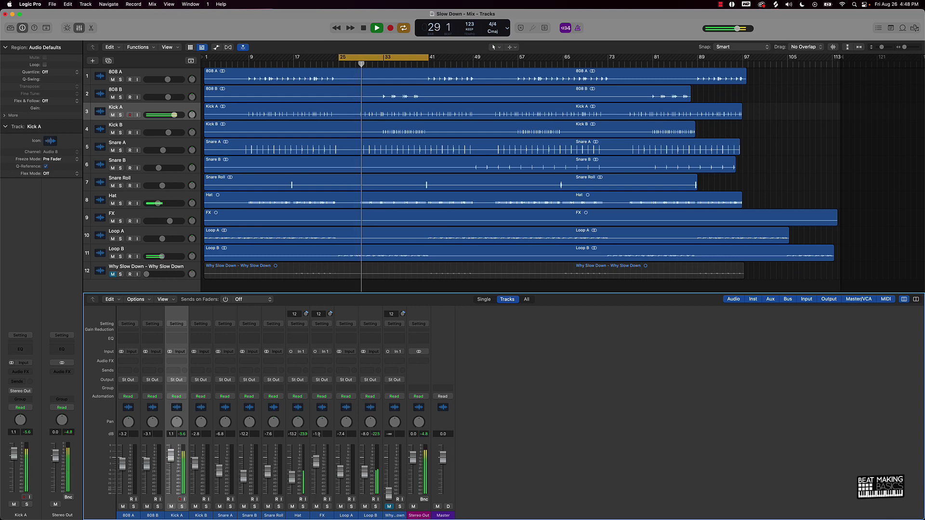
{"action": "left_click_drag", "start_coordinate": [316, 461], "coordinate": [317, 466]}
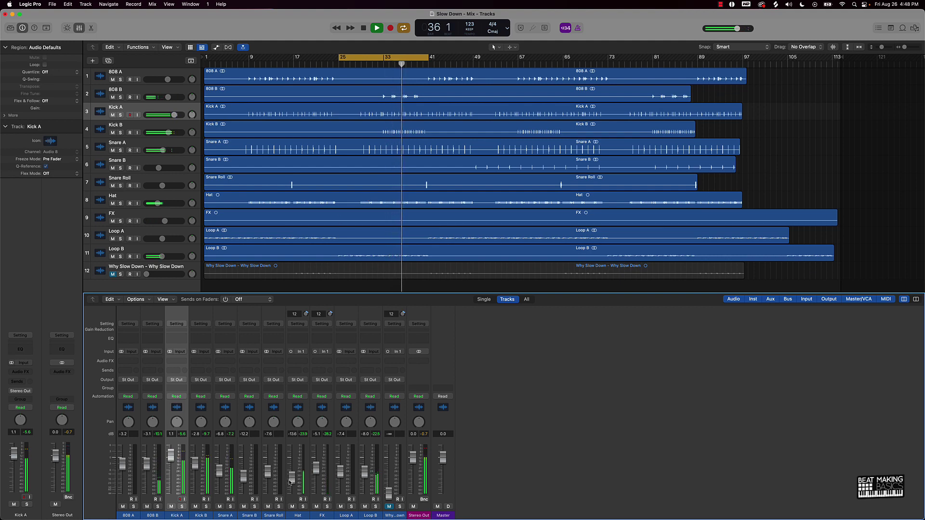
Step: Move the cycle range to bars 17–33, then unmute the Why Slow Down reference track and raise its fader to 1.4 dB during playback
{"action": "key", "text": "space"}
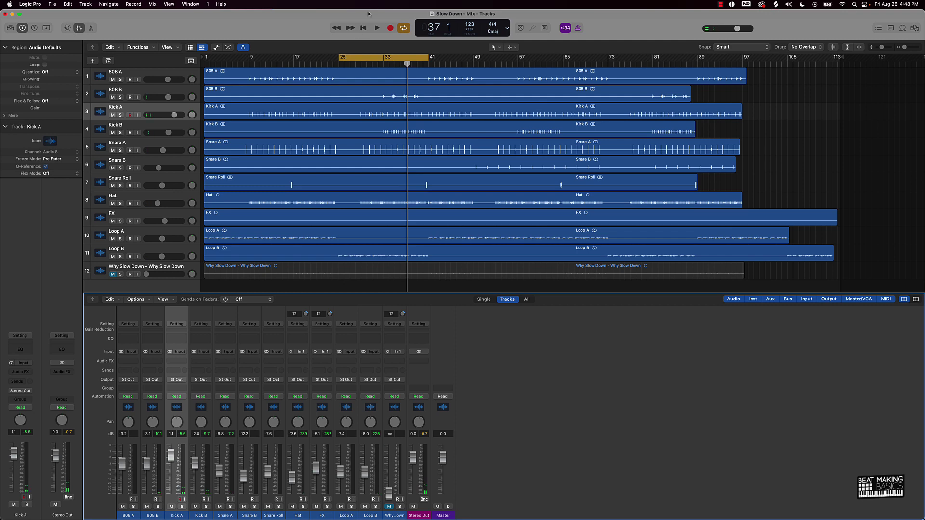
{"action": "left_click_drag", "start_coordinate": [383, 60], "coordinate": [341, 60]}
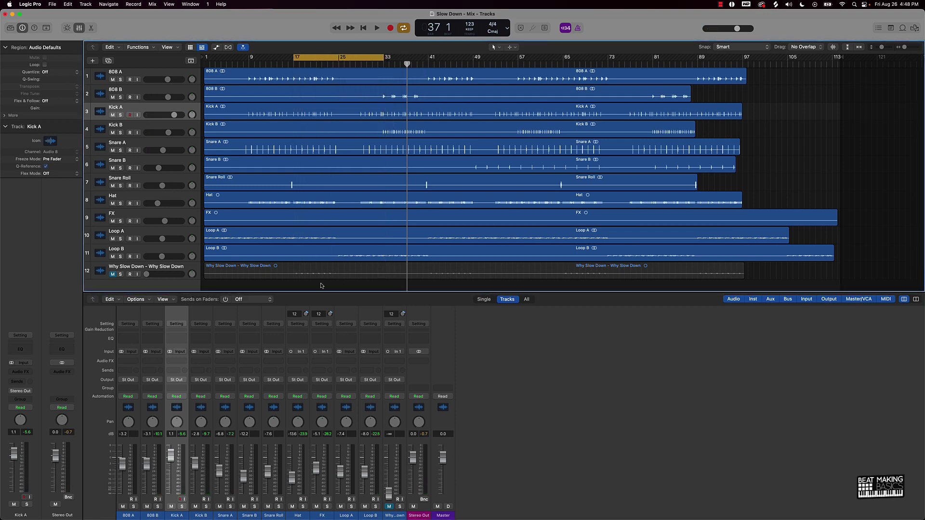
{"action": "key", "text": "space"}
{"action": "left_click", "coordinate": [389, 506]}
{"action": "left_click_drag", "start_coordinate": [389, 492], "coordinate": [391, 463]}
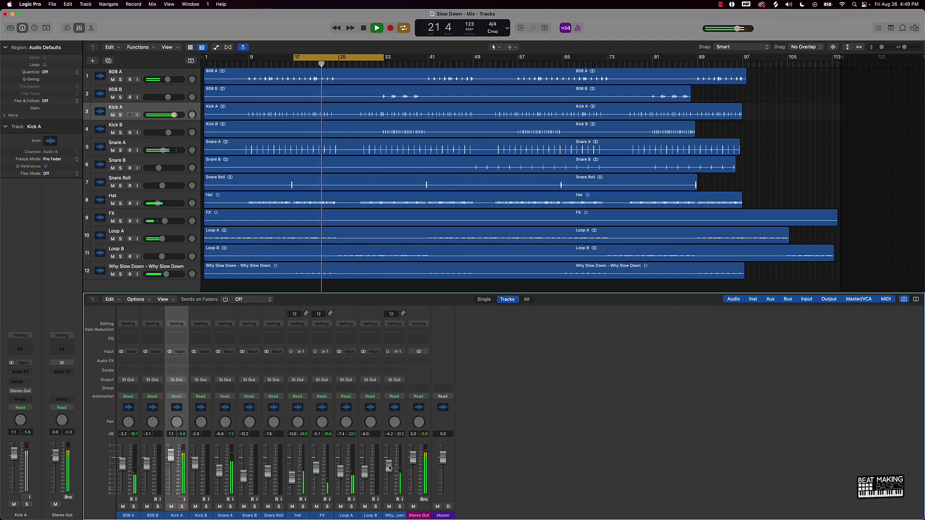
{"action": "left_click_drag", "start_coordinate": [389, 468], "coordinate": [391, 448]}
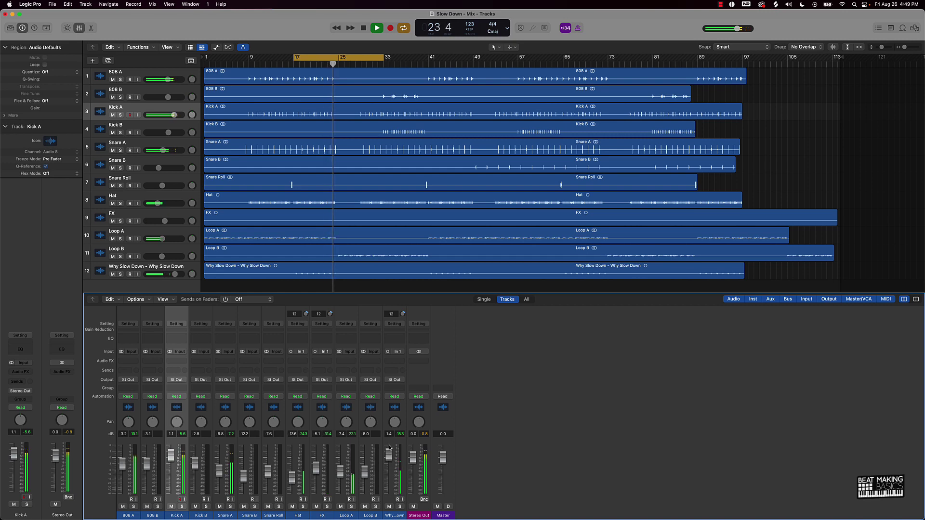
{"action": "key", "text": "space"}
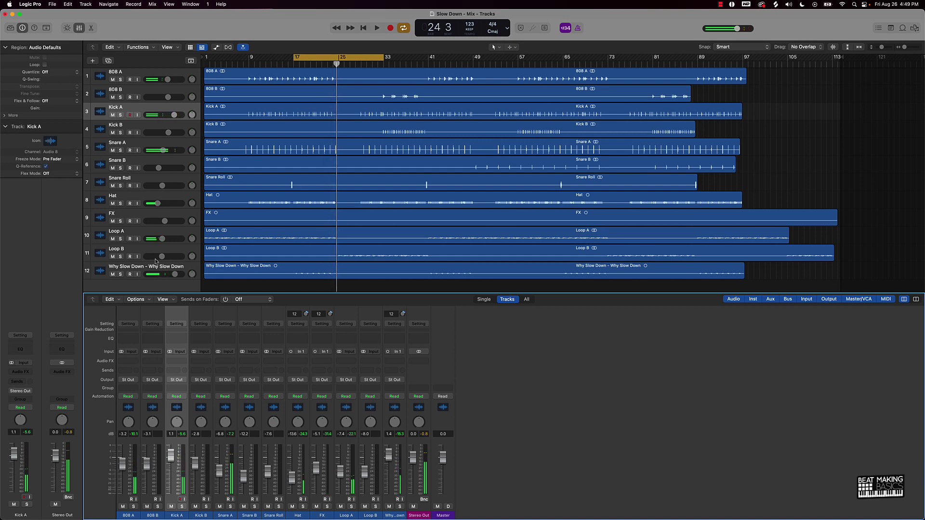
Step: Delete the Why Slow Down reference region and its track from the project
{"action": "left_click", "coordinate": [216, 272]}
{"action": "key", "text": "Delete"}
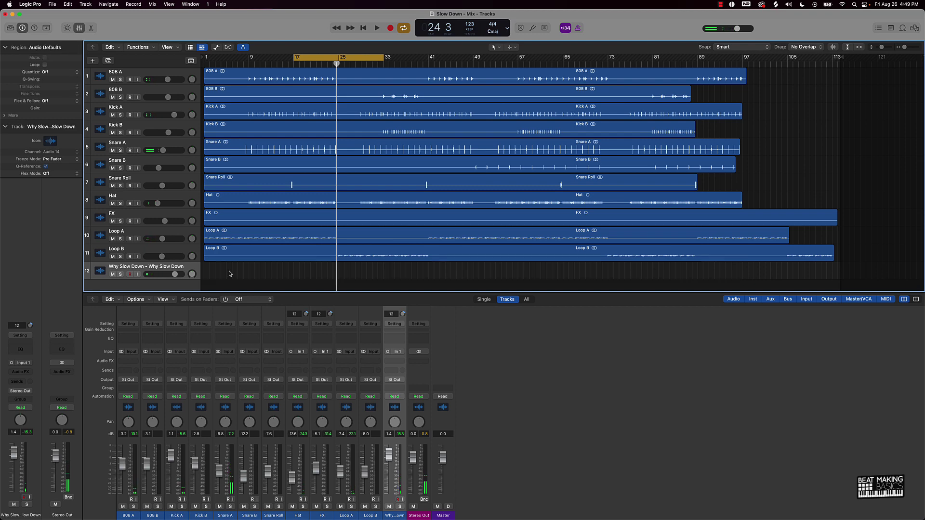
{"action": "key", "text": "super+BackSpace"}
{"action": "left_click", "coordinate": [286, 278]}
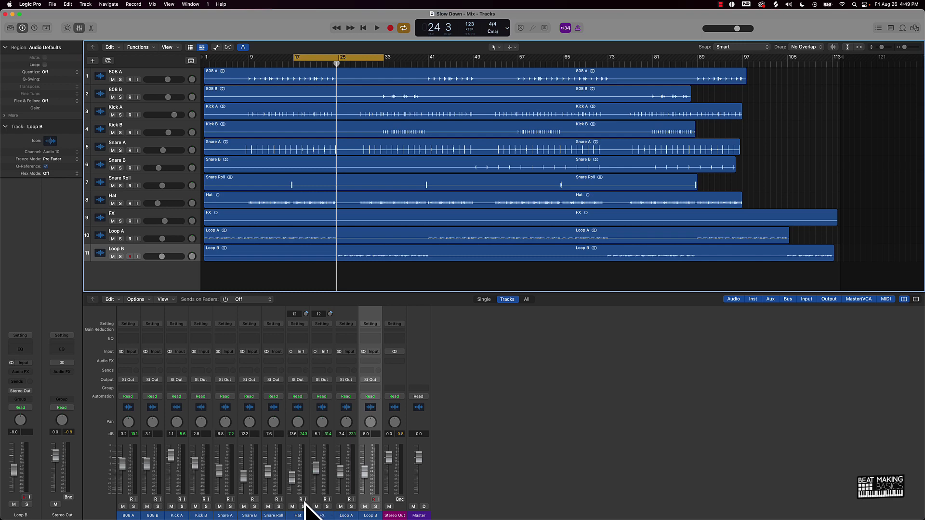
Step: Route the outputs of all channels from 808 A through Hat to Bus 1 and rename the resulting aux channel Drums
{"action": "left_click_drag", "start_coordinate": [304, 517], "coordinate": [127, 516]}
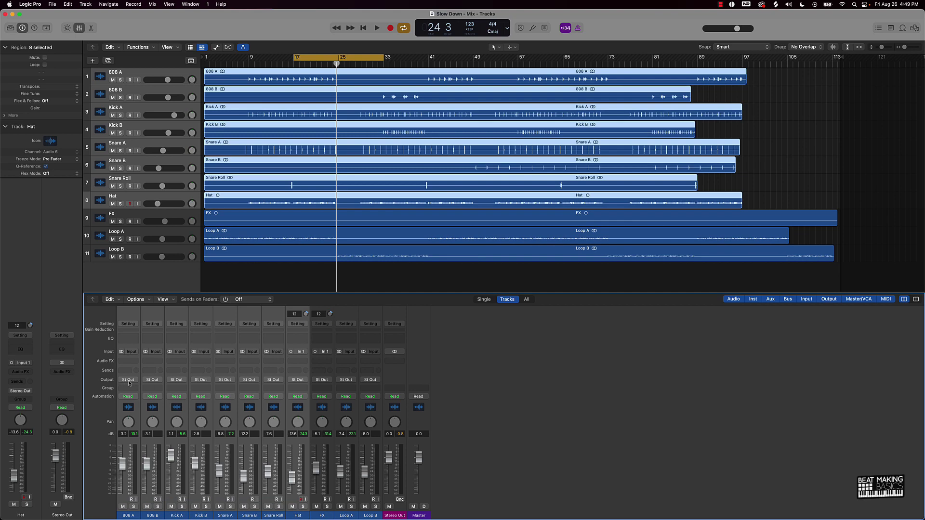
{"action": "left_click", "coordinate": [135, 382]}
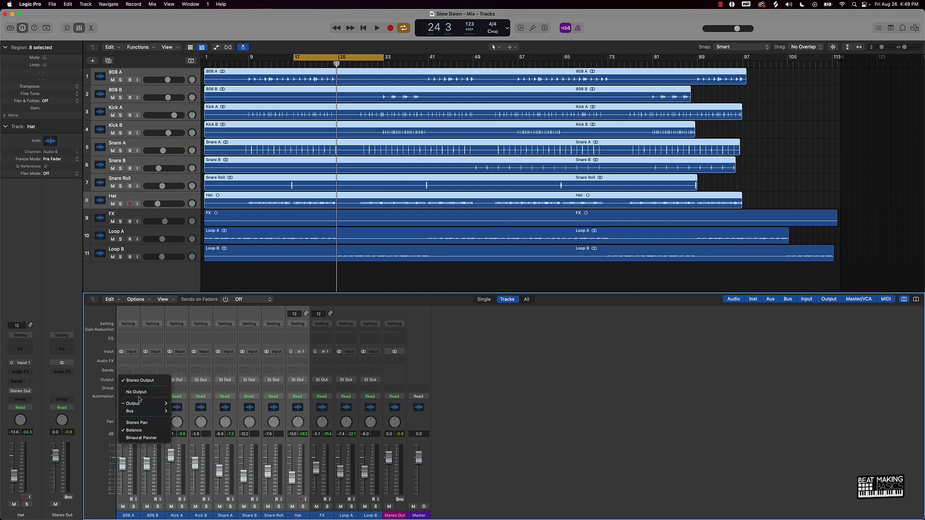
{"action": "mouse_move", "coordinate": [141, 415]}
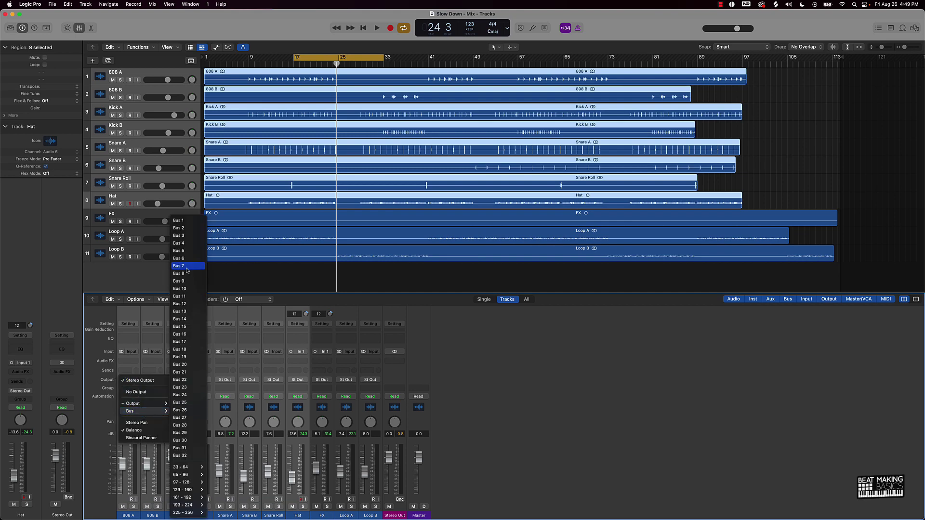
{"action": "left_click", "coordinate": [189, 222]}
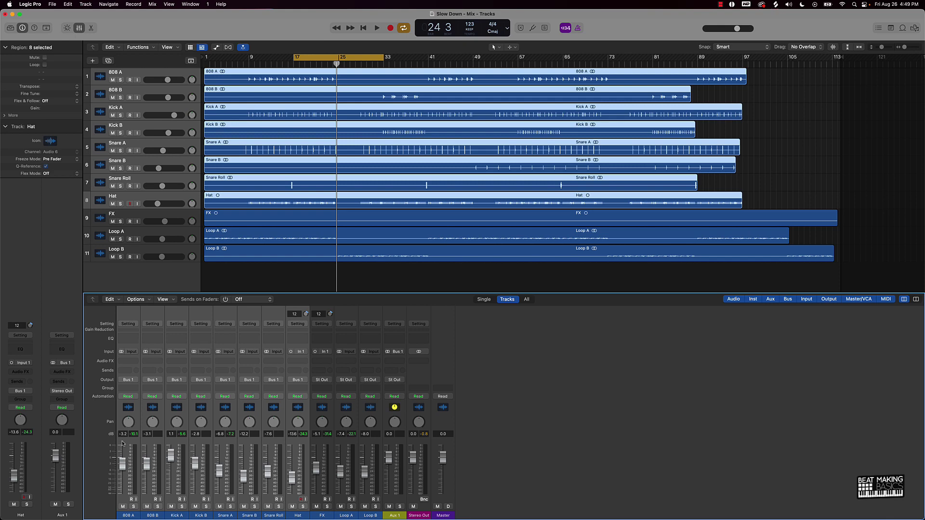
{"action": "left_click", "coordinate": [394, 515]}
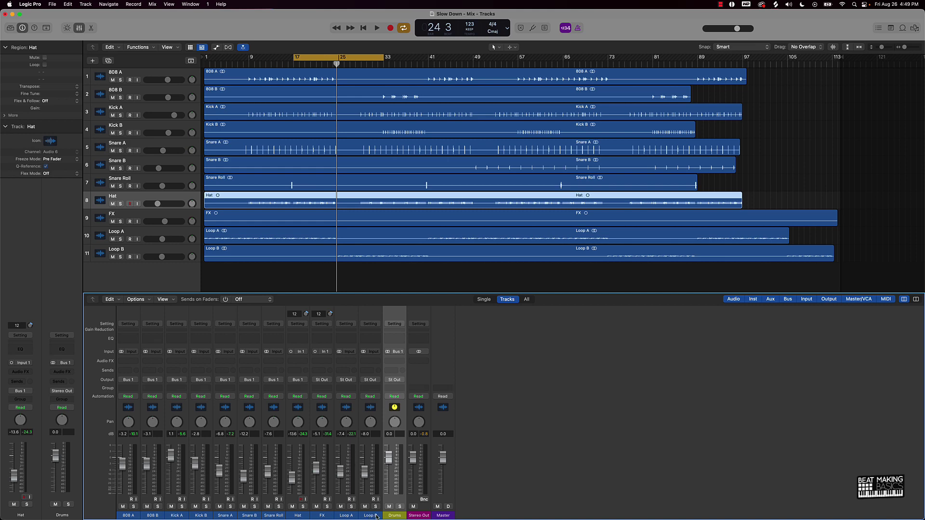
Step: Route the outputs of FX, Loop A and Loop B to Bus 2 and rename the resulting aux channel Melody
{"action": "left_click_drag", "start_coordinate": [377, 516], "coordinate": [324, 514]}
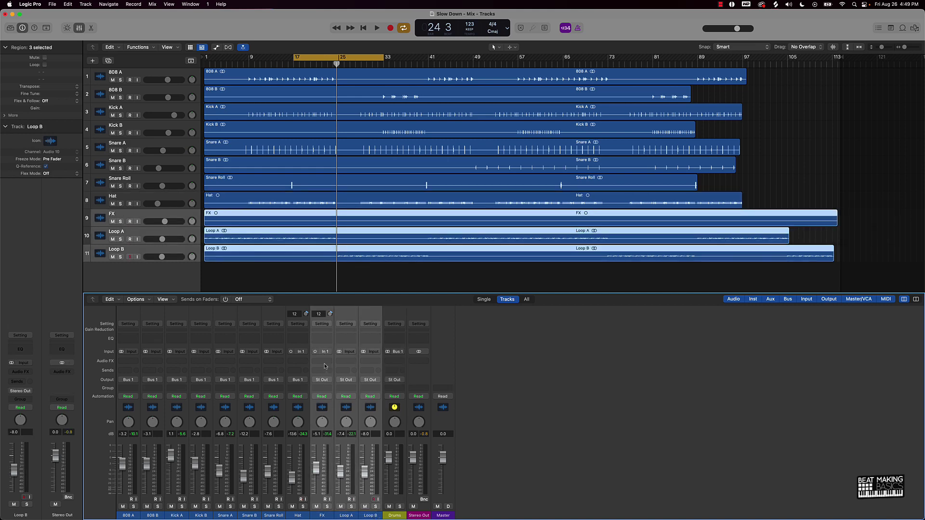
{"action": "left_click", "coordinate": [327, 382]}
{"action": "mouse_move", "coordinate": [333, 412]}
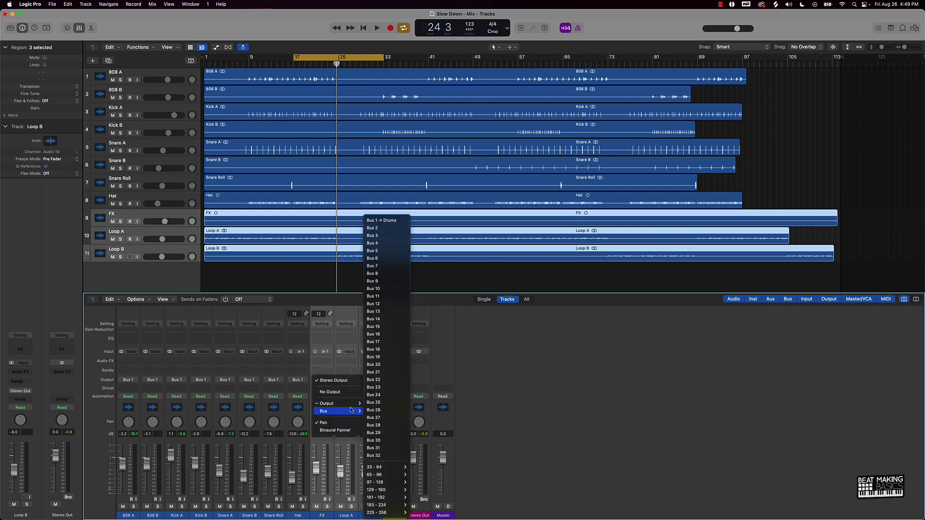
{"action": "left_click", "coordinate": [388, 228]}
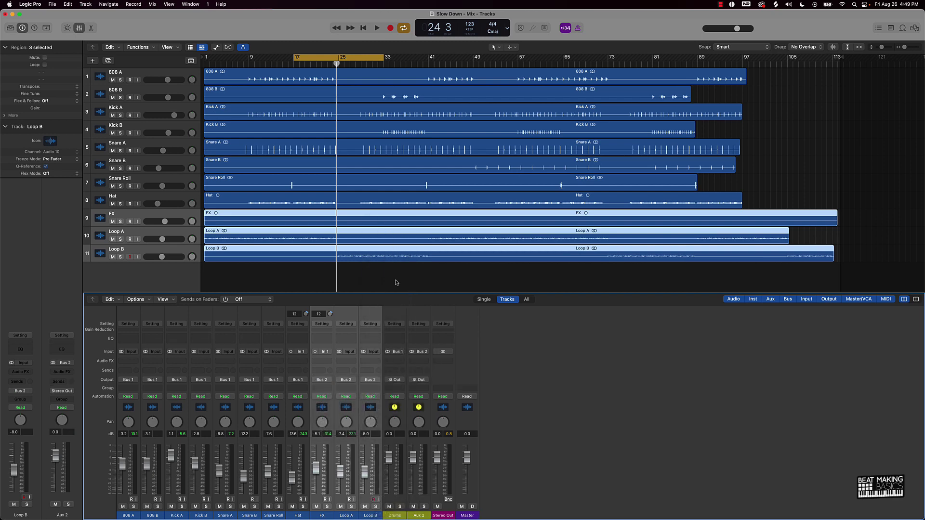
{"action": "double_click", "coordinate": [415, 514]}
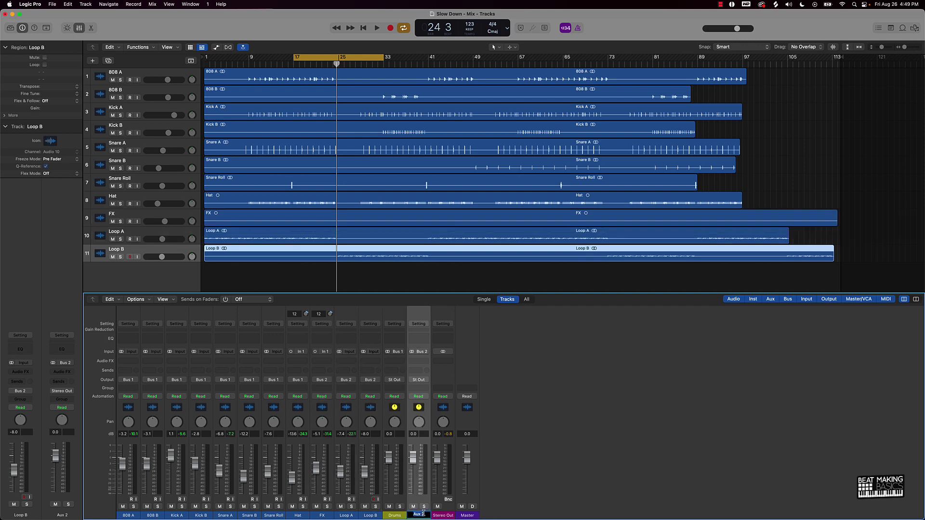
{"action": "type", "text": "Melody"}
{"action": "key", "text": "Return"}
Step: Lower the Drums and Melody bus faders together to -3.3 dB, checking the level with a short playback
{"action": "left_click", "coordinate": [389, 492]}
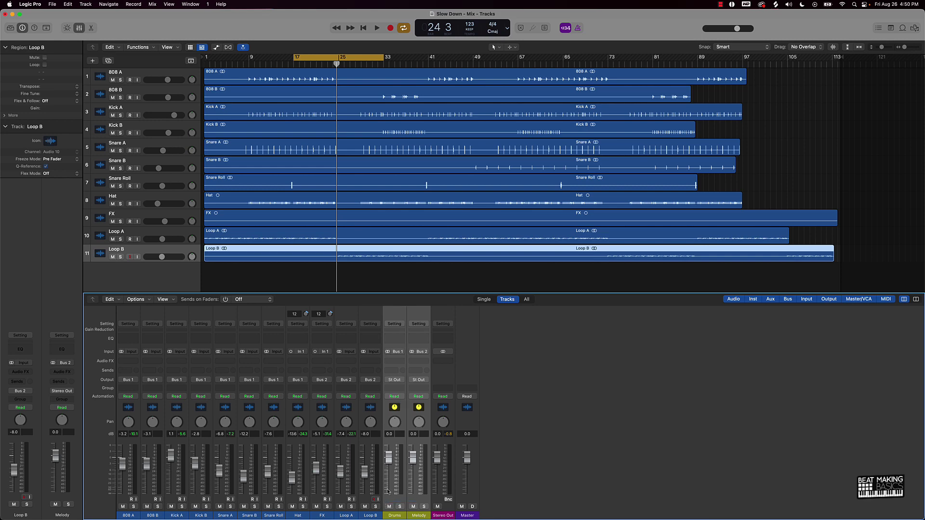
{"action": "left_click_drag", "start_coordinate": [389, 455], "coordinate": [389, 464]}
{"action": "key", "text": "space"}
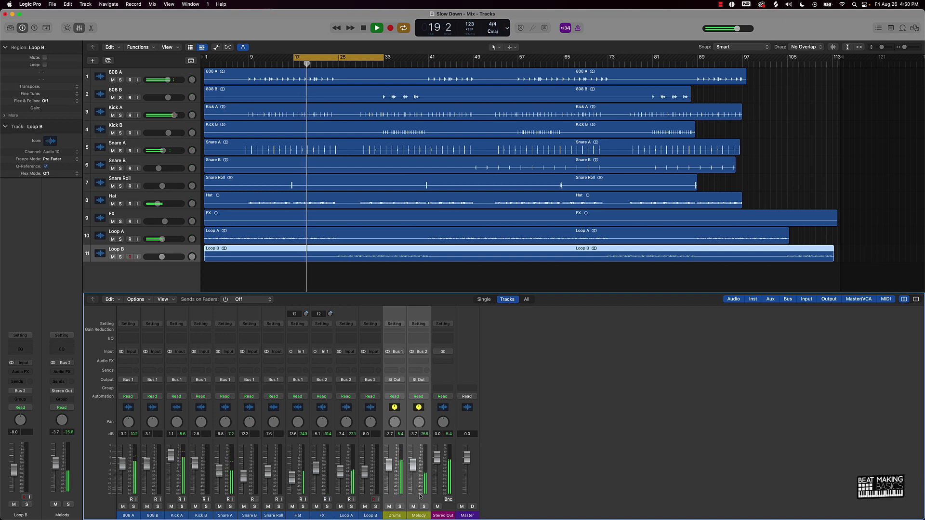
{"action": "key", "text": "space"}
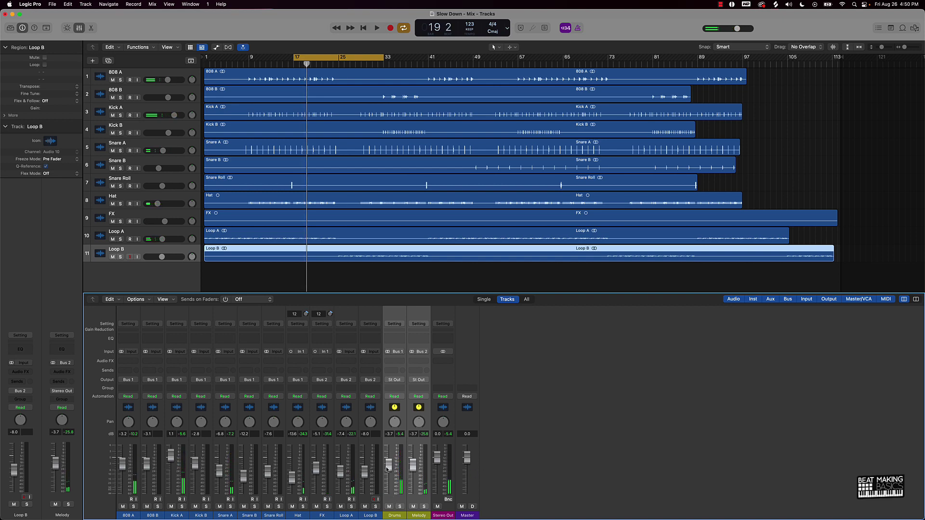
{"action": "left_click_drag", "start_coordinate": [388, 467], "coordinate": [388, 465]}
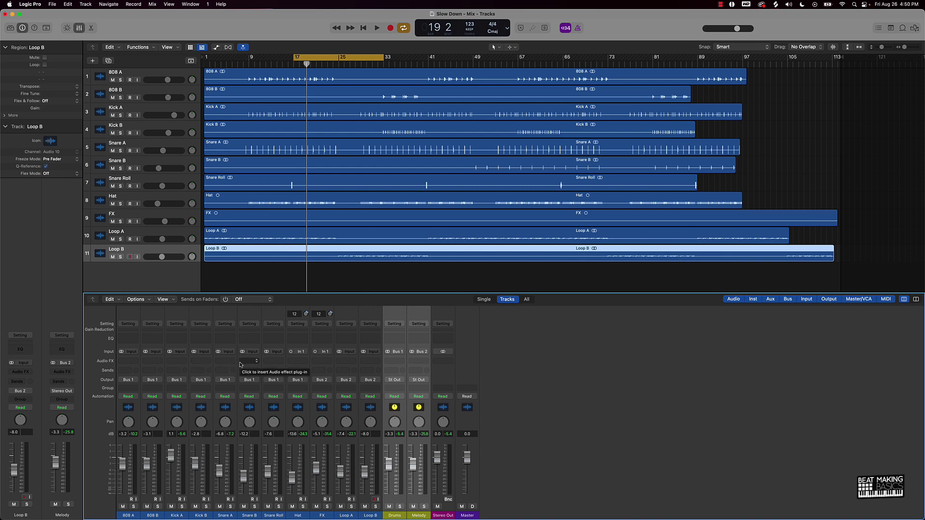
Step: Insert the stereo Waves REQ 2 (s) equalizer on the Loop A channel
{"action": "left_click", "coordinate": [344, 495]}
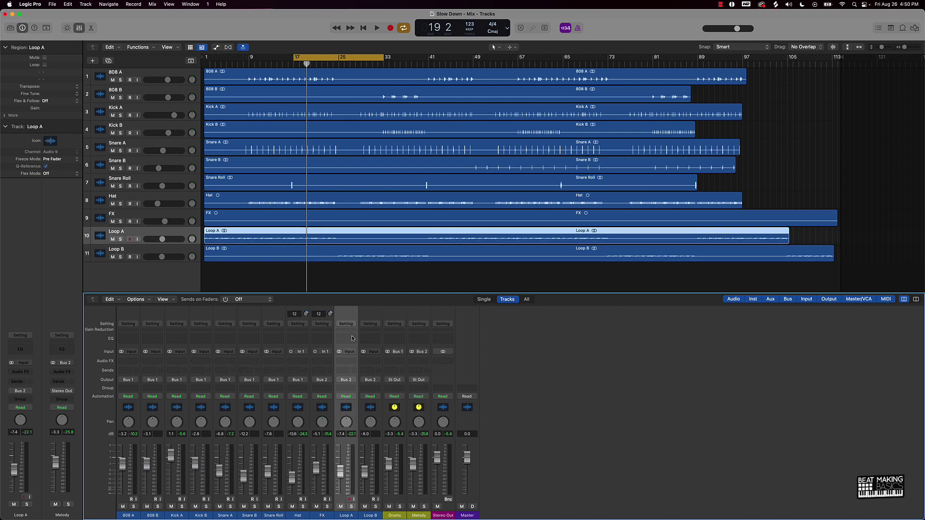
{"action": "left_click", "coordinate": [351, 361]}
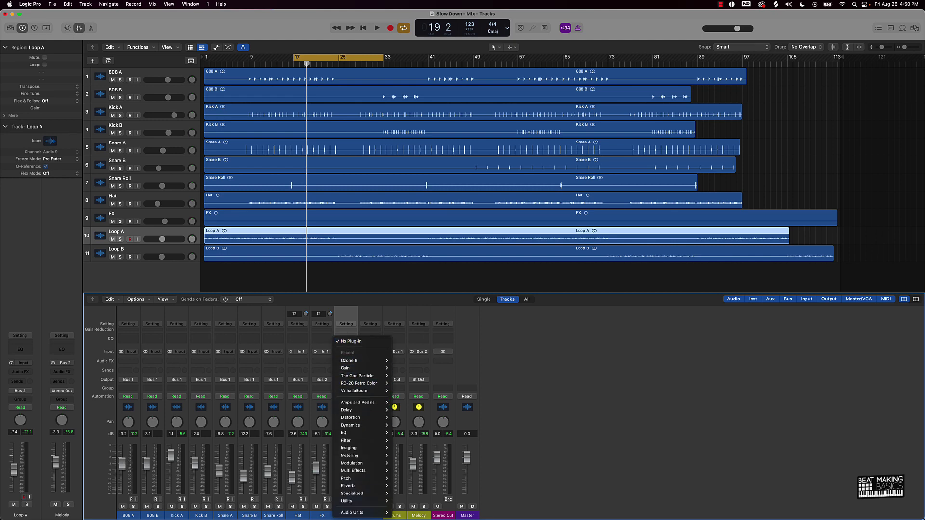
{"action": "mouse_move", "coordinate": [366, 512]}
{"action": "mouse_move", "coordinate": [413, 505]}
{"action": "mouse_move", "coordinate": [477, 496]}
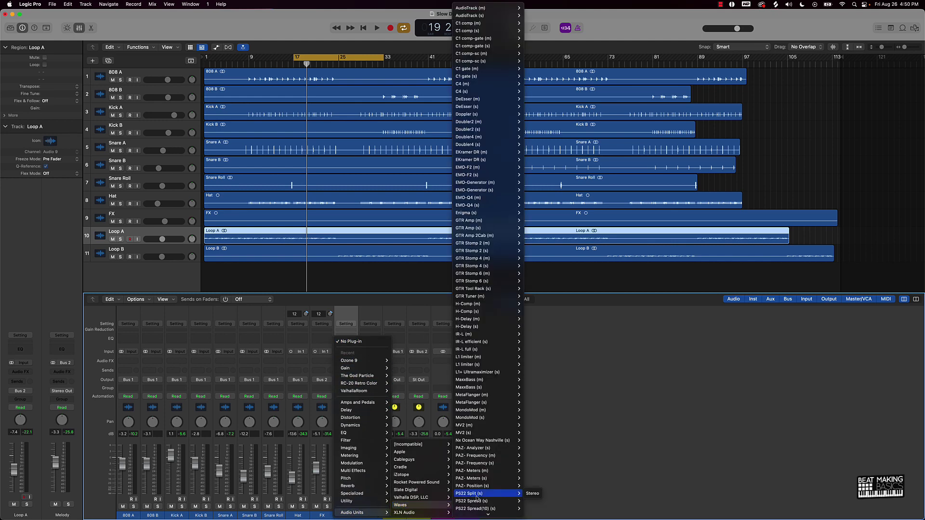
{"action": "scroll", "coordinate": [487, 494], "scroll_direction": "down", "scroll_amount": 10}
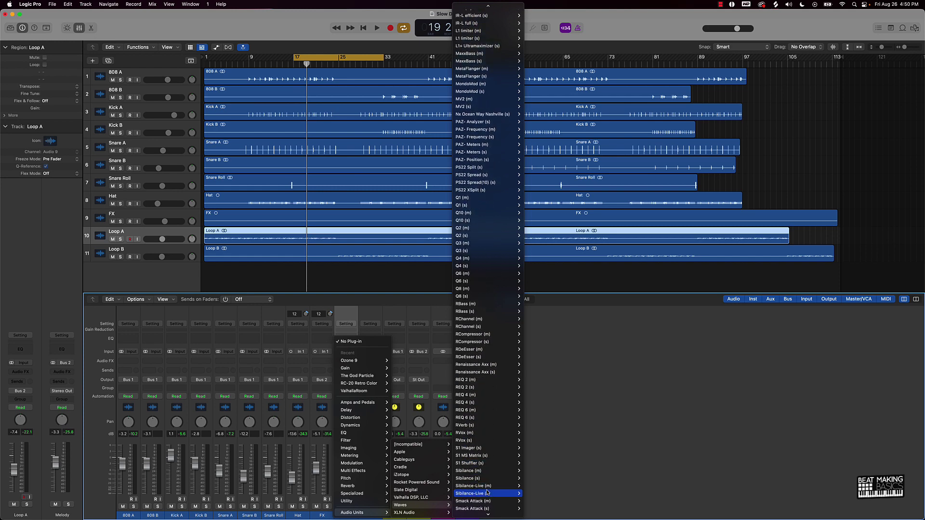
{"action": "scroll", "coordinate": [488, 493], "scroll_direction": "down", "scroll_amount": 1}
{"action": "mouse_move", "coordinate": [463, 359]}
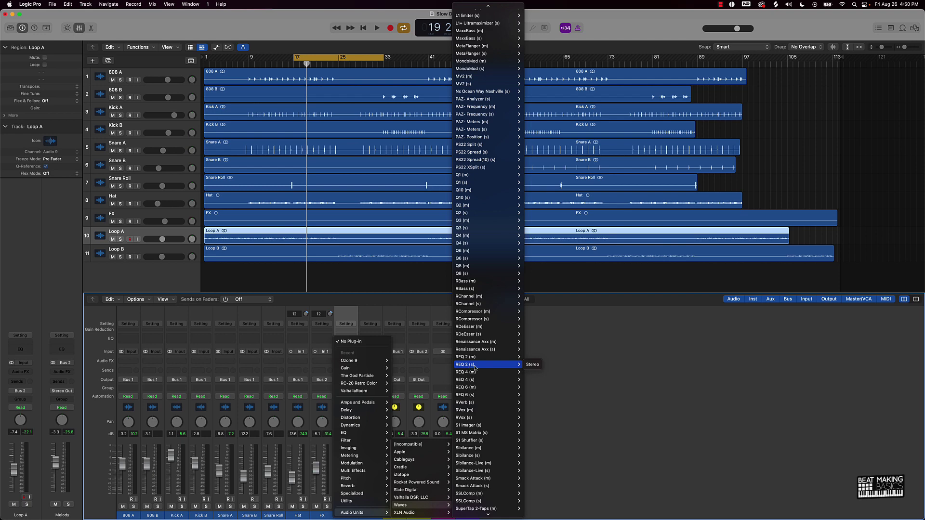
{"action": "left_click", "coordinate": [533, 365]}
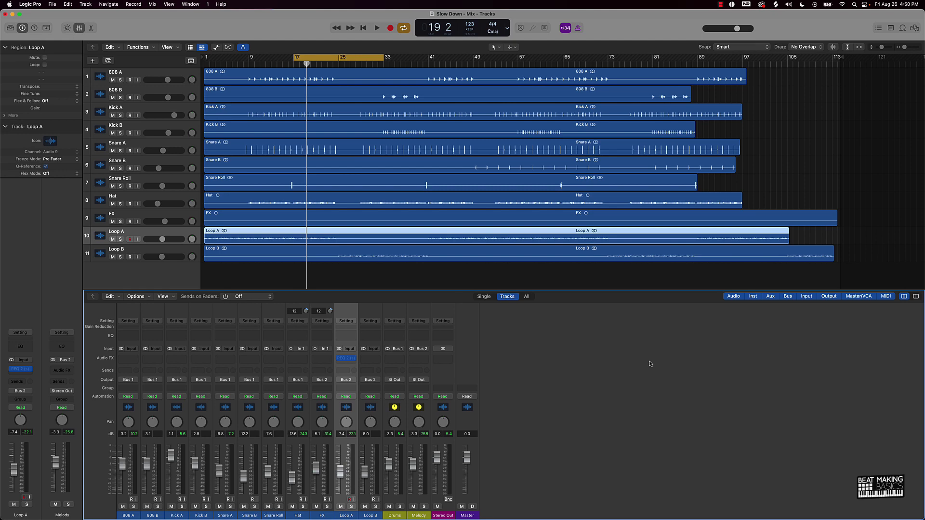
Step: Enable band 1 of Loop A's REQ 2 as a low cut and set its frequency to 136 Hz
{"action": "mouse_move", "coordinate": [345, 362]}
{"action": "left_click", "coordinate": [345, 358]}
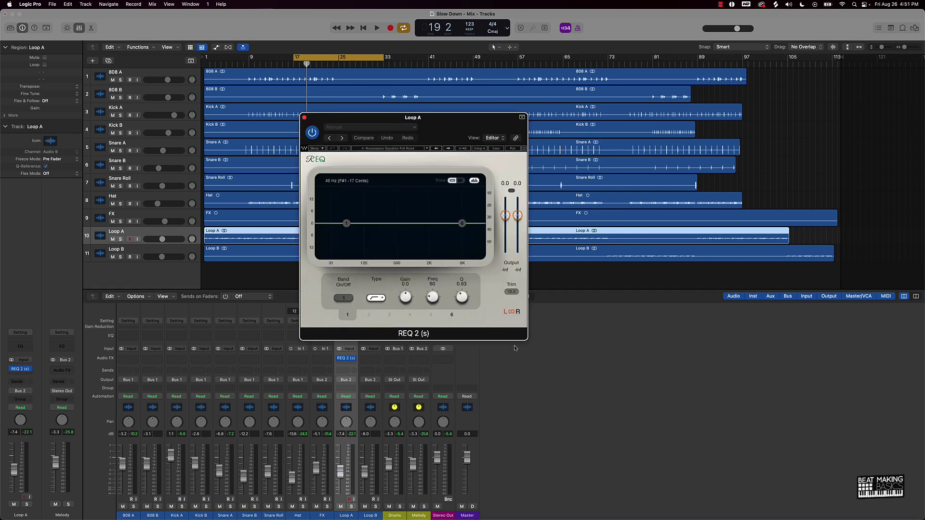
{"action": "left_click", "coordinate": [381, 299]}
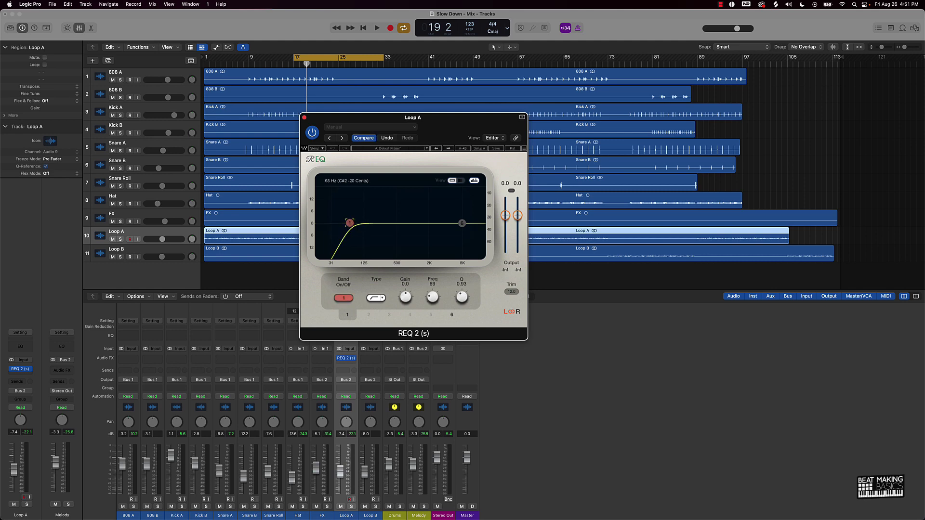
{"action": "left_click_drag", "start_coordinate": [359, 223], "coordinate": [385, 224]}
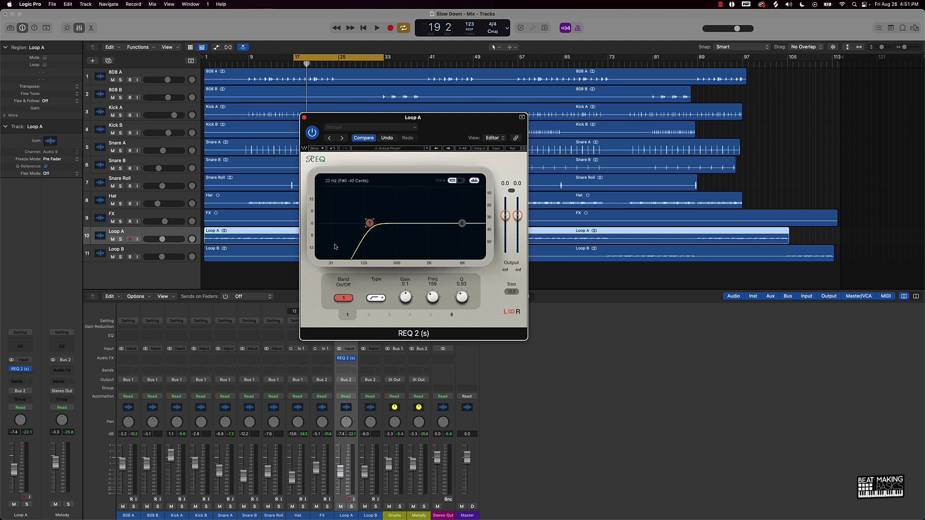
{"action": "left_click_drag", "start_coordinate": [365, 239], "coordinate": [361, 263]}
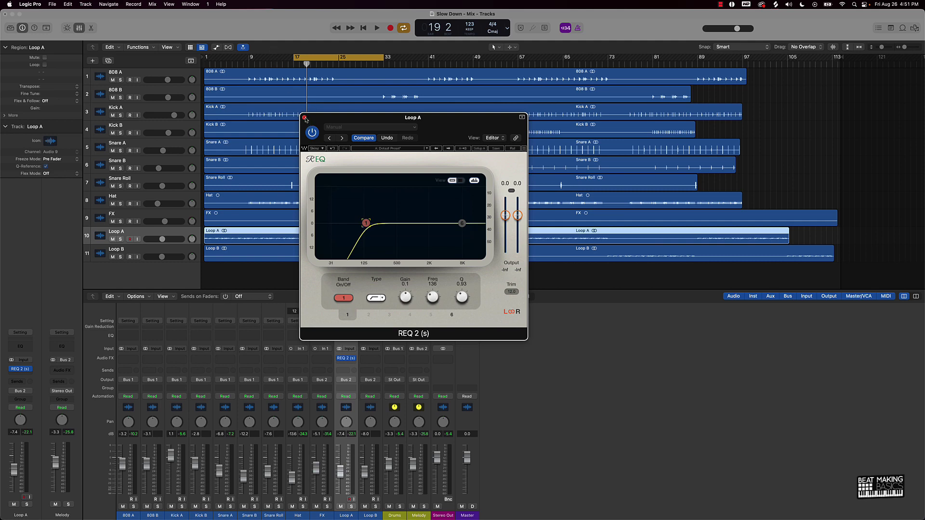
{"action": "left_click", "coordinate": [304, 117]}
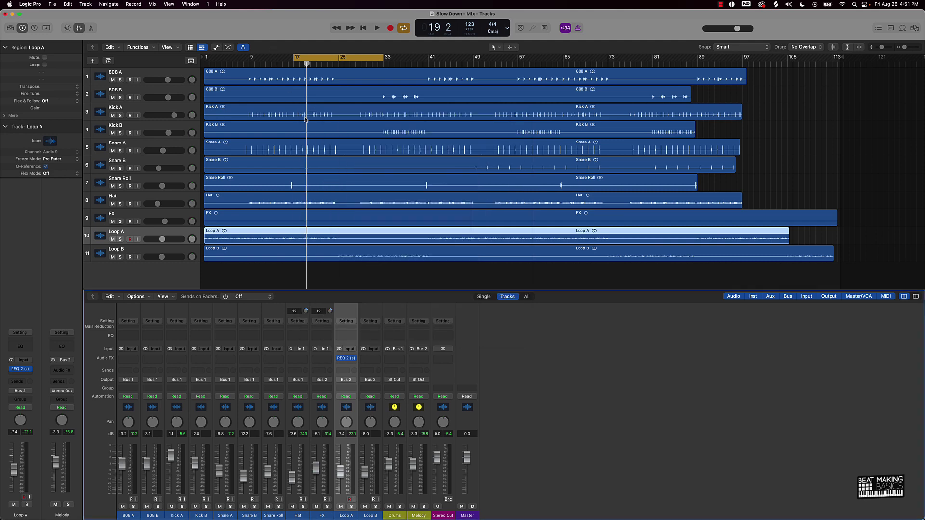
Step: Copy the REQ 2 equalizer from Loop A to Loop B during playback and check the copied low-cut settings
{"action": "key", "text": "space"}
{"action": "mouse_move", "coordinate": [348, 360]}
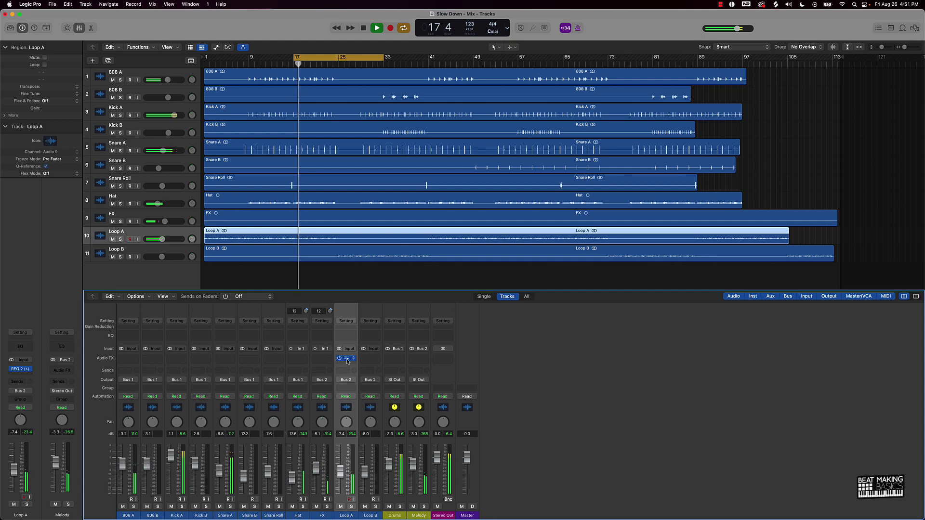
{"action": "left_click_drag", "start_coordinate": [347, 360], "coordinate": [370, 359]}
{"action": "key", "text": "space"}
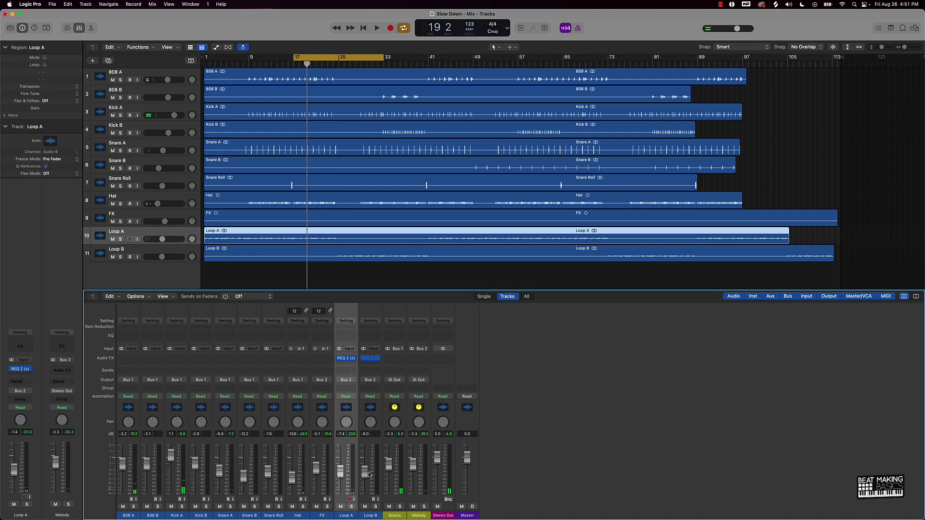
{"action": "left_click", "coordinate": [370, 358]}
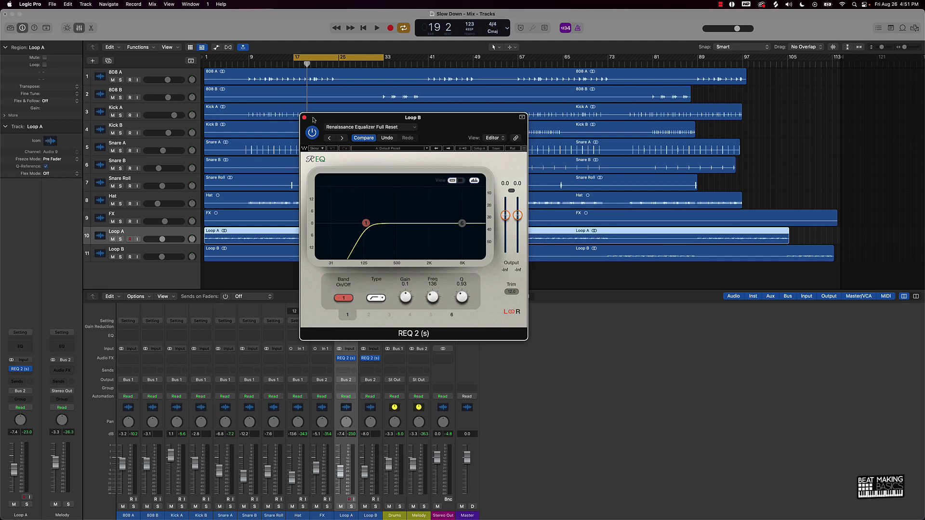
{"action": "left_click", "coordinate": [304, 118]}
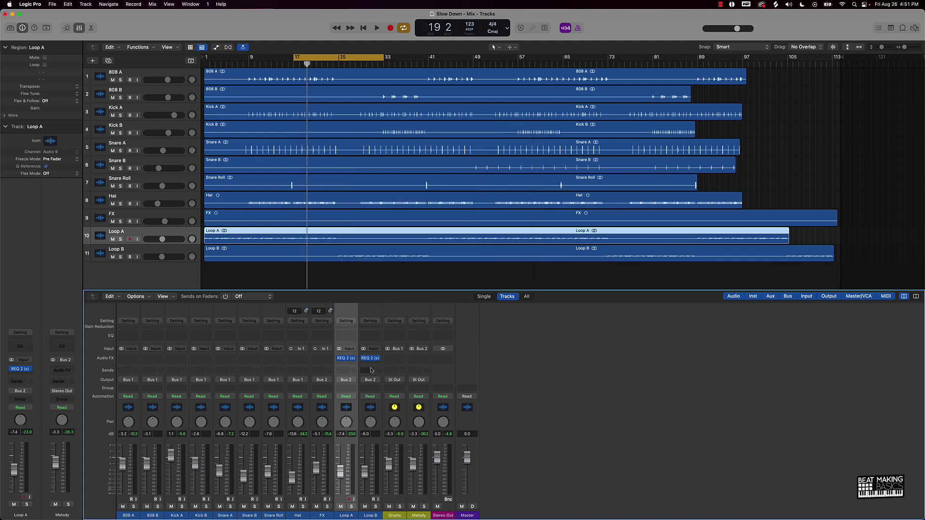
Step: Copy Loop A's REQ 2 equalizer to the Hat, Snare Roll, Snare B and Snare A channels and listen to the result
{"action": "mouse_move", "coordinate": [347, 360]}
{"action": "left_click_drag", "start_coordinate": [348, 359], "coordinate": [313, 367]}
{"action": "key", "text": "space"}
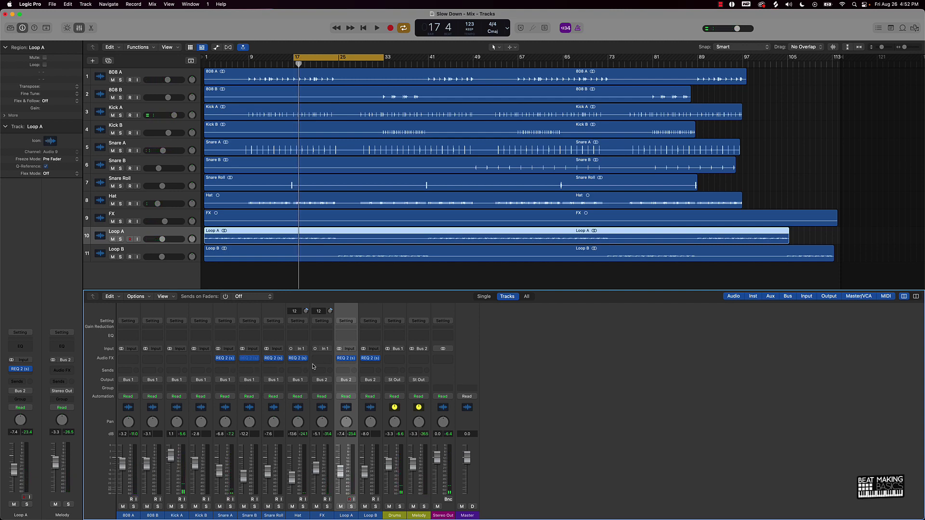
{"action": "left_click_drag", "start_coordinate": [312, 366], "coordinate": [248, 360]}
{"action": "left_click", "coordinate": [335, 274]}
{"action": "key", "text": "space"}
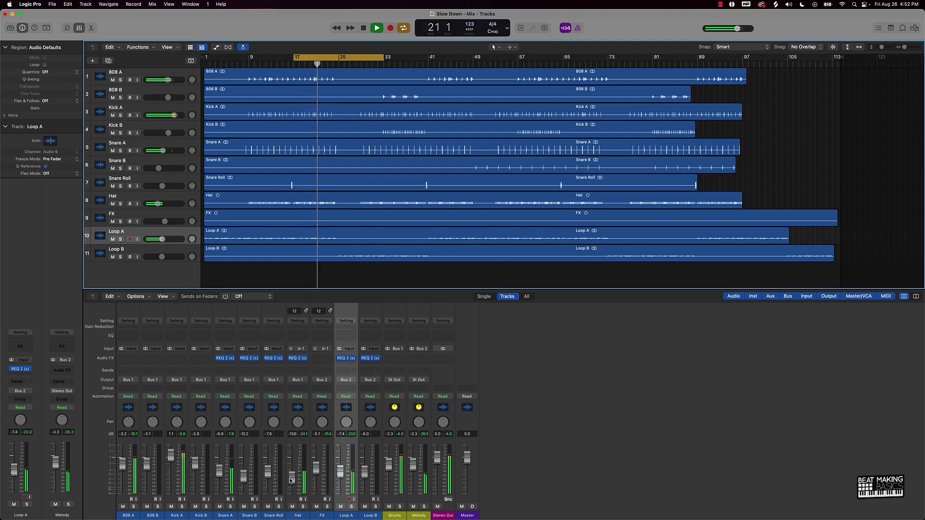
Step: Lower the Hat fader to -14.2 dB, raise the low-cut frequency in its REQ 2, and check Snare B's copied equalizer
{"action": "left_click", "coordinate": [300, 359]}
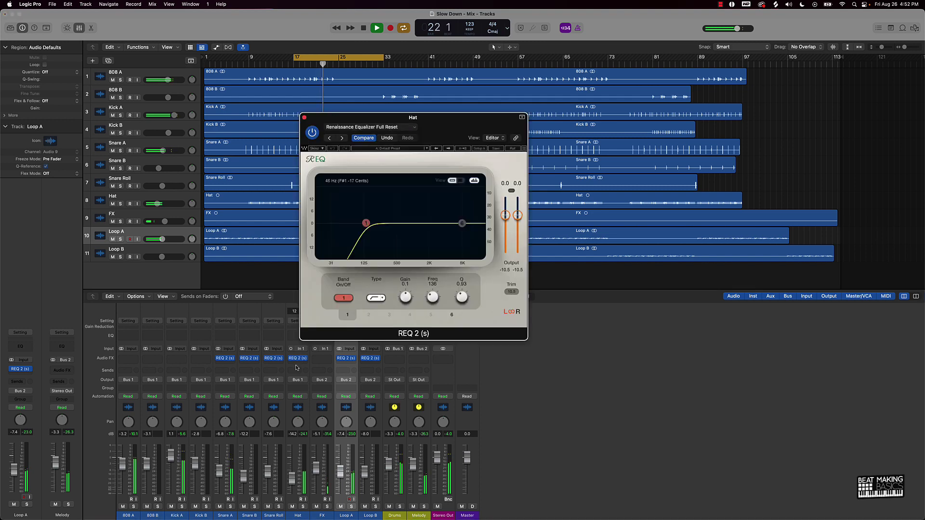
{"action": "left_click_drag", "start_coordinate": [369, 222], "coordinate": [382, 222]}
{"action": "left_click", "coordinate": [304, 118]}
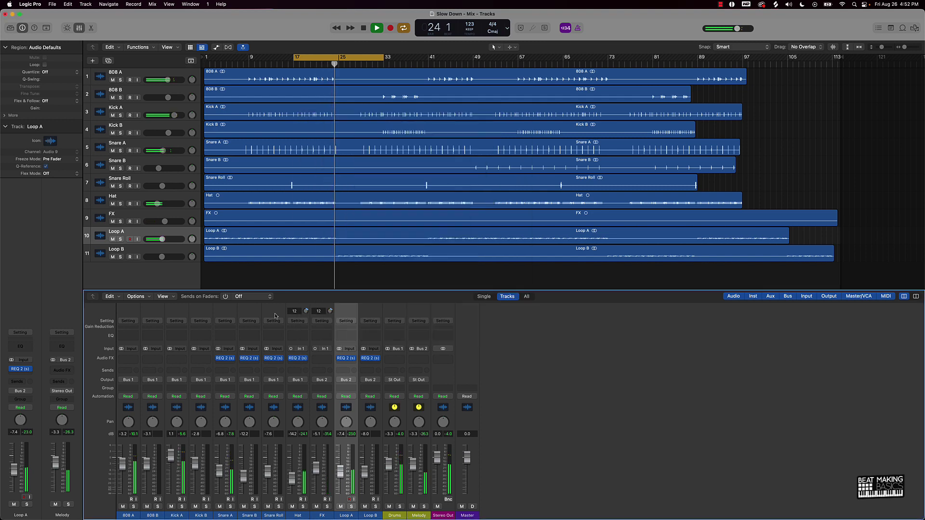
{"action": "left_click", "coordinate": [249, 359]}
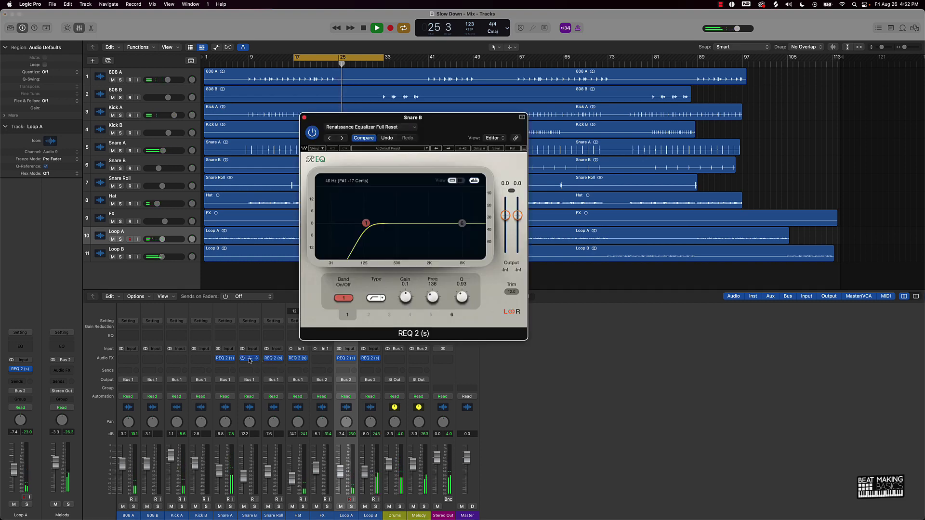
{"action": "left_click", "coordinate": [305, 118]}
Step: Turn off cycle playback and copy Loop A's REQ 2 to the FX channel, checking the copied low-cut settings
{"action": "key", "text": "c"}
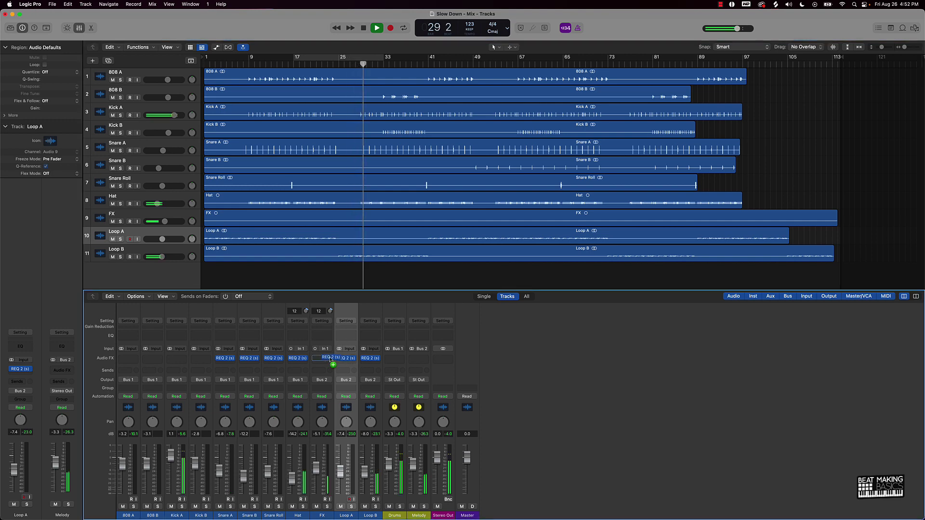
{"action": "left_click_drag", "start_coordinate": [347, 358], "coordinate": [322, 358]}
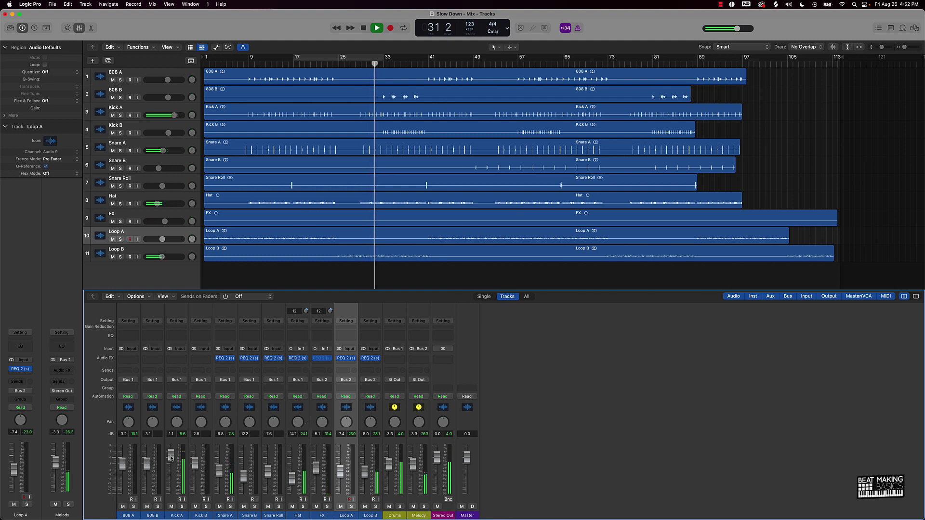
{"action": "left_click", "coordinate": [322, 358]}
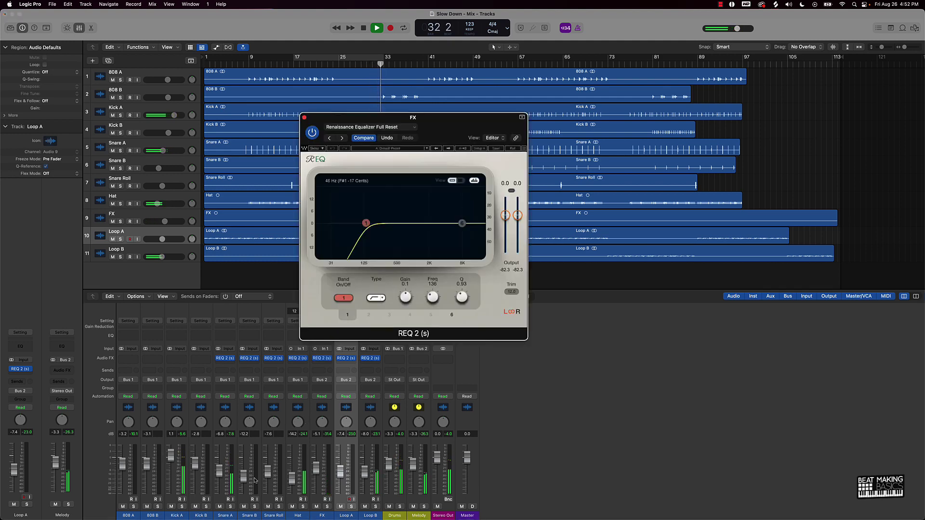
{"action": "left_click", "coordinate": [304, 117]}
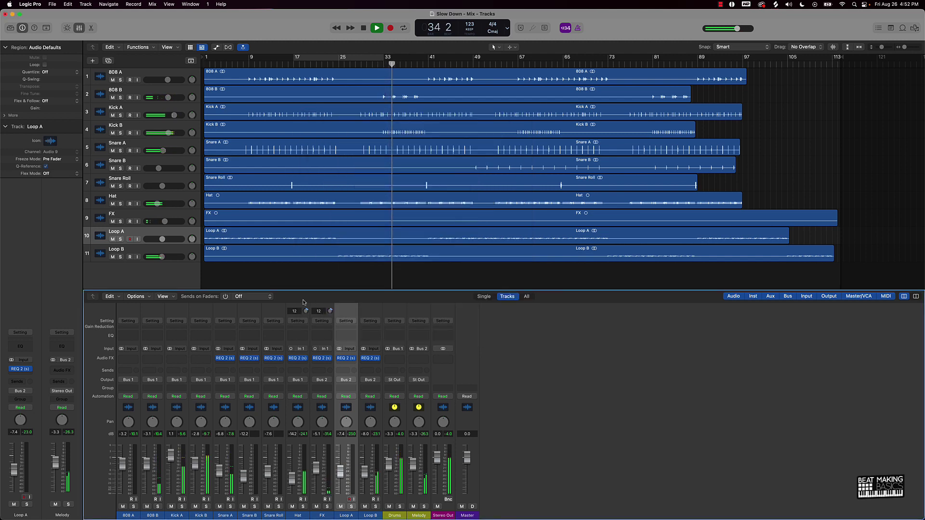
{"action": "key", "text": "space"}
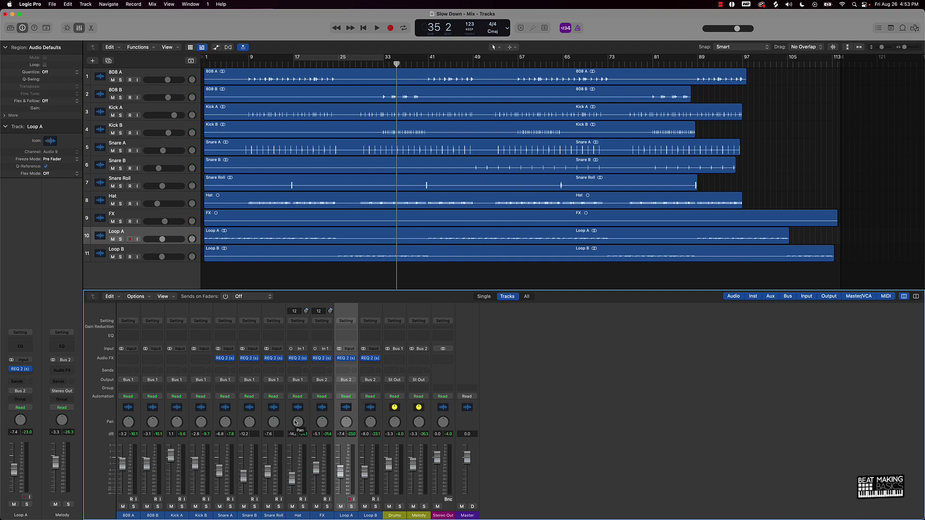
Step: During playback, pan Hat to -11, FX to +20, Loop B to +4, Loop A to +2 and Snare Roll to -4
{"action": "left_click_drag", "start_coordinate": [299, 423], "coordinate": [299, 417]}
{"action": "key", "text": "space"}
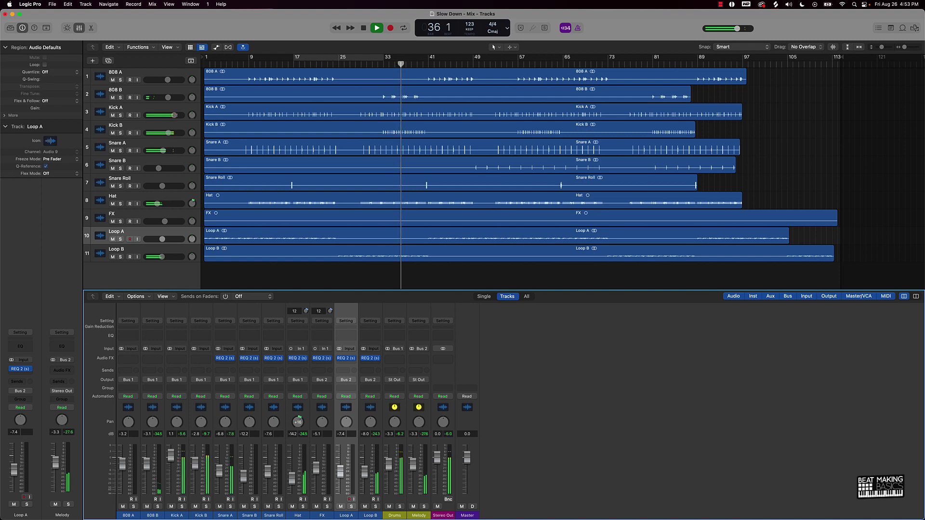
{"action": "left_click_drag", "start_coordinate": [299, 417], "coordinate": [372, 423]}
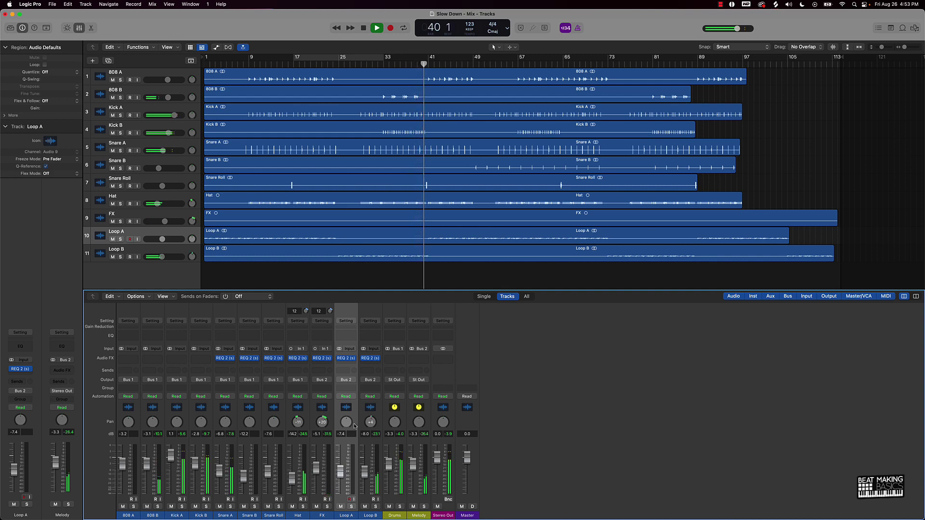
{"action": "left_click_drag", "start_coordinate": [346, 422], "coordinate": [346, 420]}
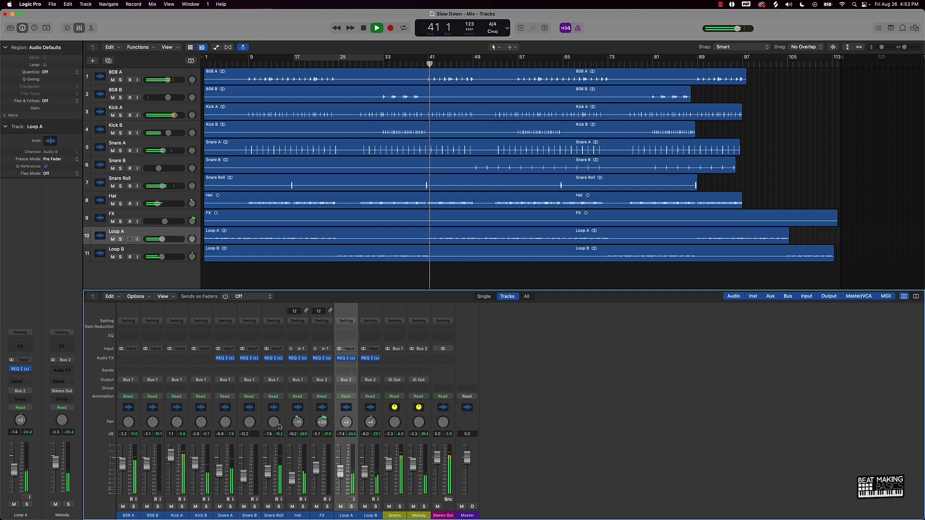
{"action": "left_click_drag", "start_coordinate": [273, 422], "coordinate": [274, 424]}
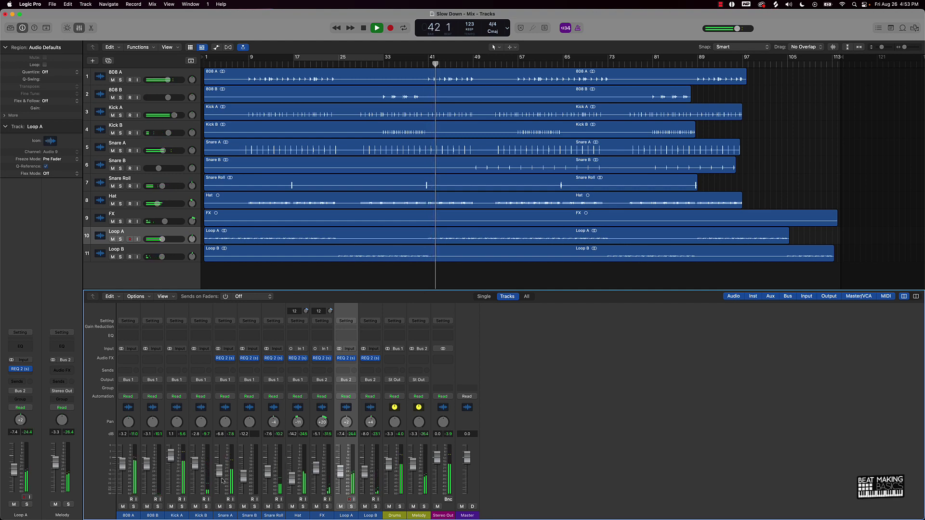
{"action": "key", "text": "space"}
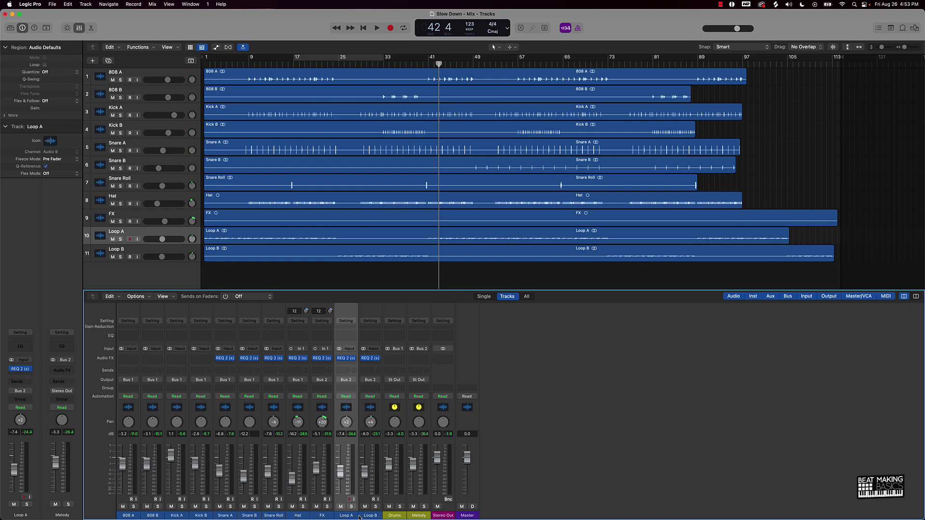
{"action": "key", "text": "space"}
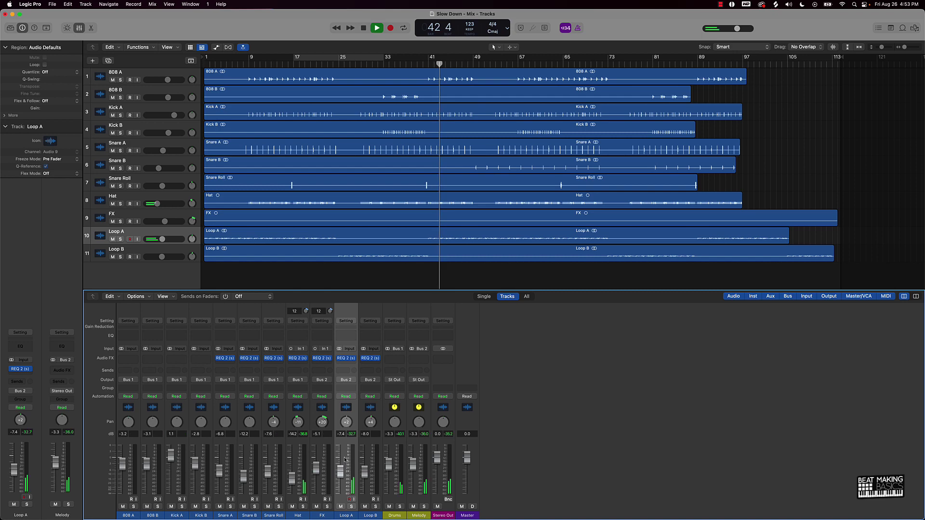
{"action": "left_click", "coordinate": [349, 369]}
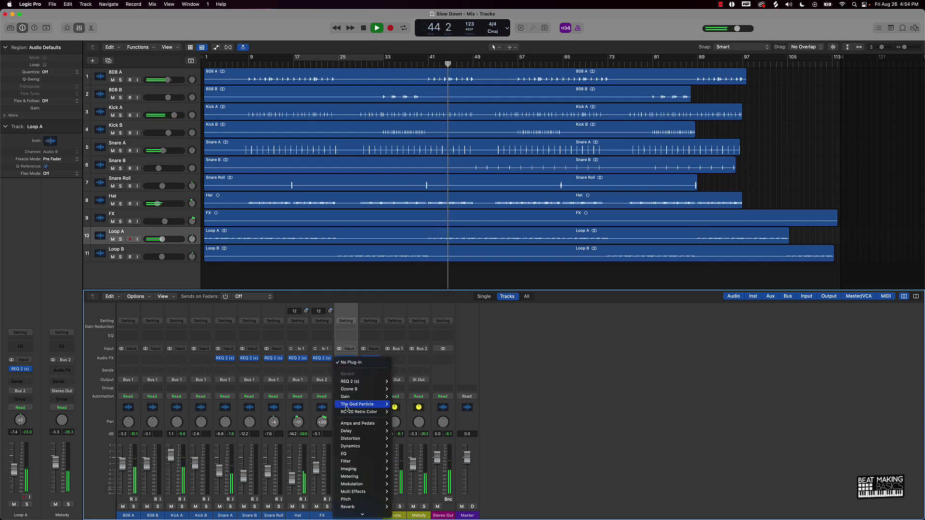
{"action": "mouse_move", "coordinate": [352, 514]}
{"action": "mouse_move", "coordinate": [407, 507]}
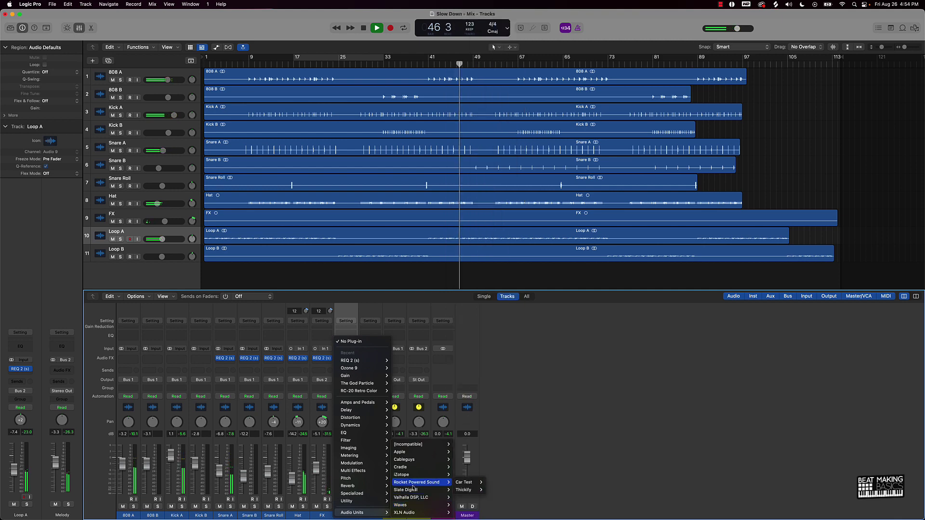
{"action": "mouse_move", "coordinate": [408, 468]}
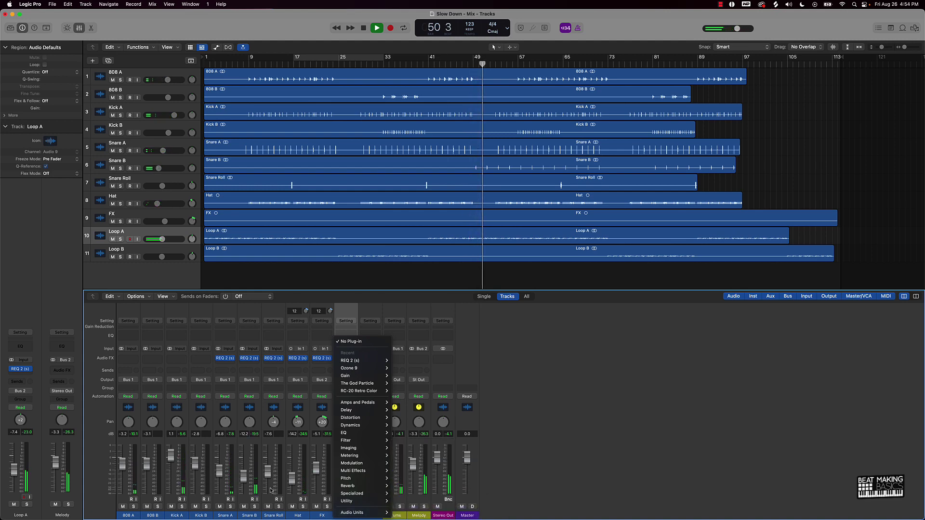
Step: Raise the Snare B fader to -6.8 dB while the mix plays
{"action": "left_click_drag", "start_coordinate": [243, 476], "coordinate": [257, 470]}
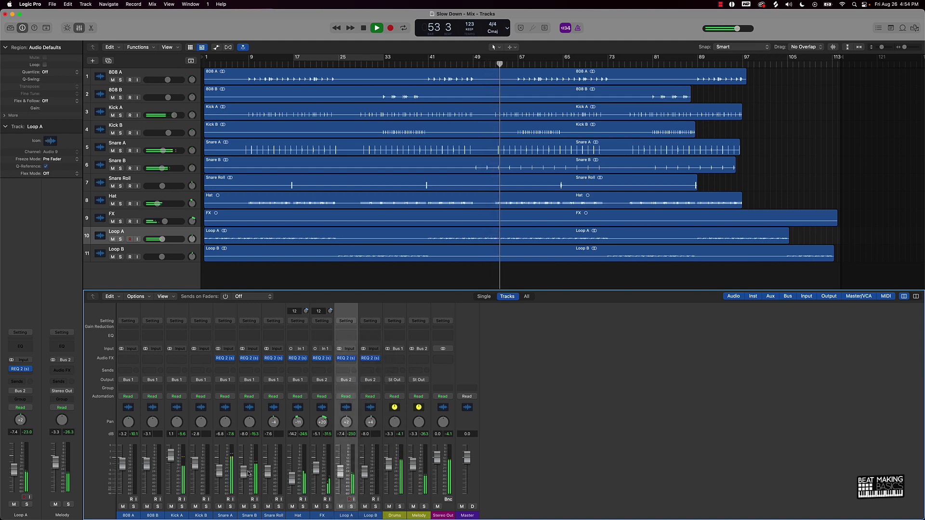
Step: Insert the XLN Audio RC-20 Retro Color plug-in after the equalizer on Loop A and stop playback
{"action": "left_click", "coordinate": [344, 370]}
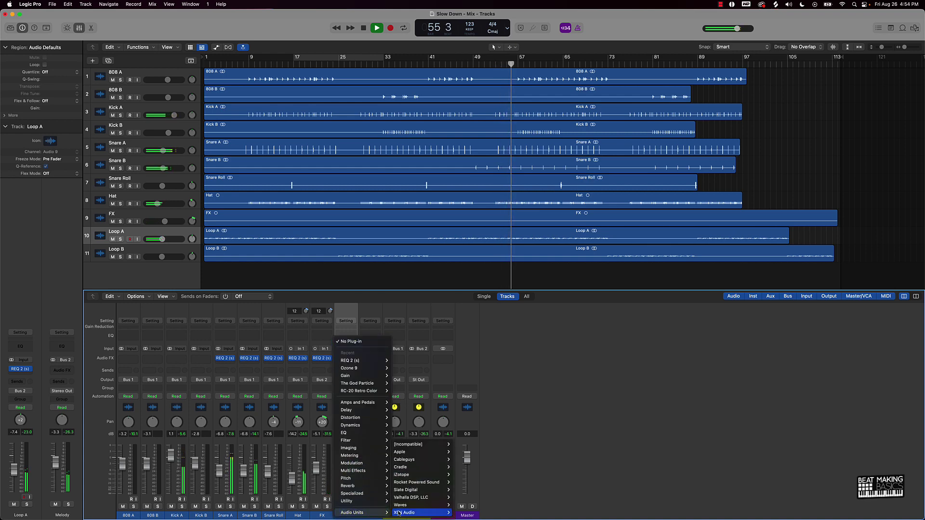
{"action": "mouse_move", "coordinate": [424, 514]}
{"action": "mouse_move", "coordinate": [477, 514]}
{"action": "left_click", "coordinate": [516, 506]}
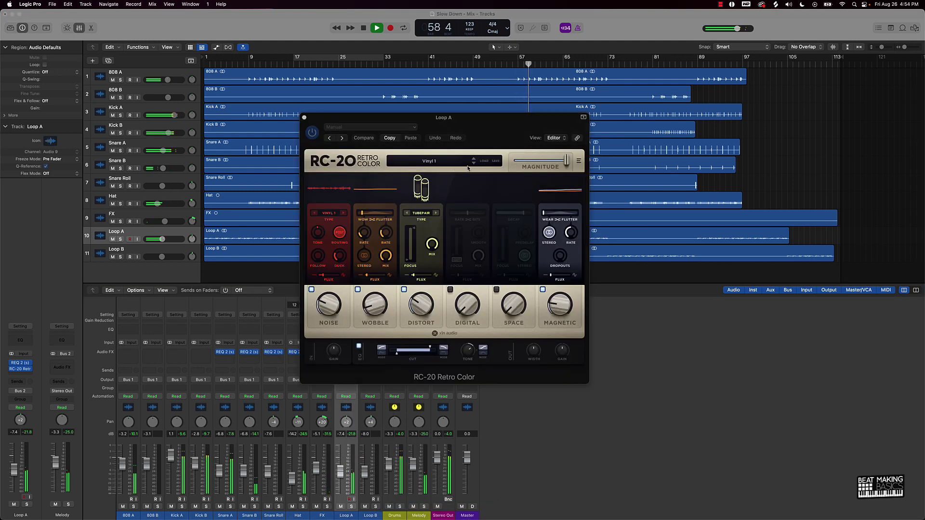
{"action": "left_click", "coordinate": [631, 277]}
{"action": "key", "text": "space"}
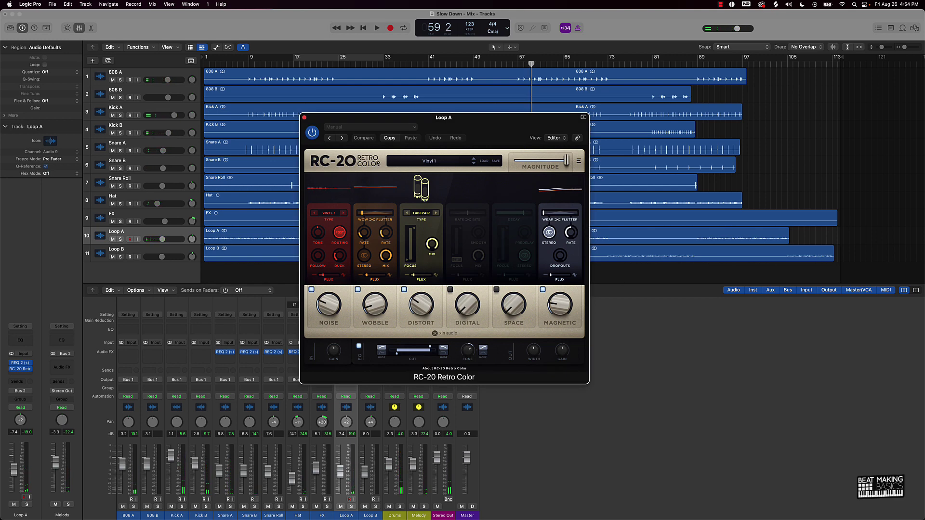
Step: Load the Sad Piano preset in Loop A's RC-20 Retro Color
{"action": "left_click", "coordinate": [456, 163]}
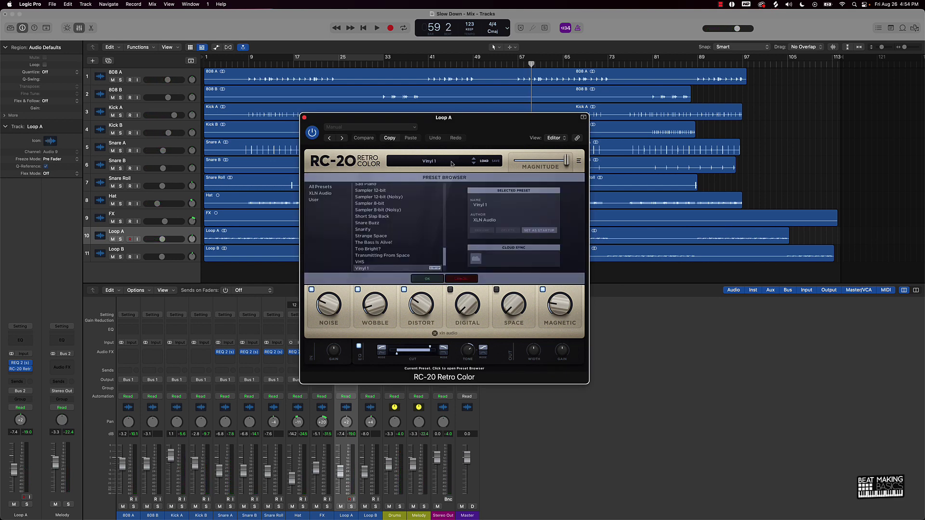
{"action": "scroll", "coordinate": [366, 223], "scroll_direction": "up", "scroll_amount": 5}
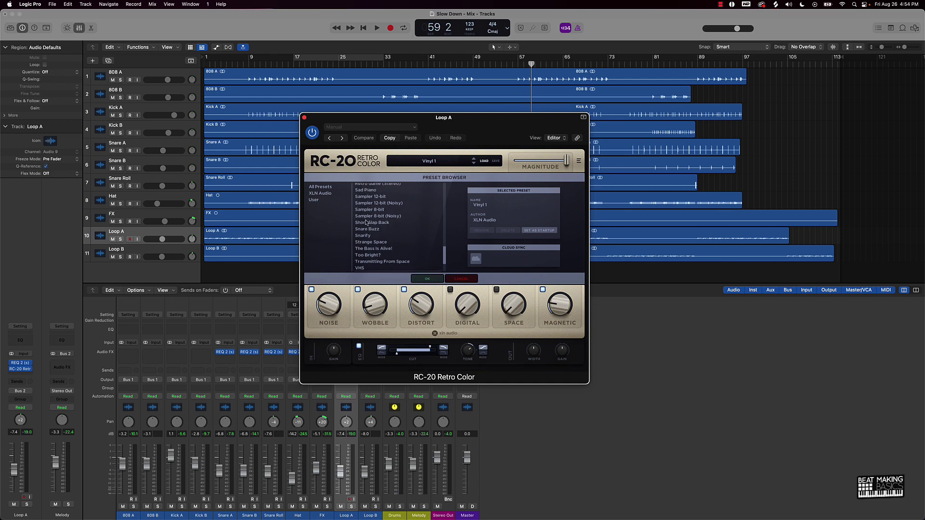
{"action": "scroll", "coordinate": [367, 222], "scroll_direction": "up", "scroll_amount": 1}
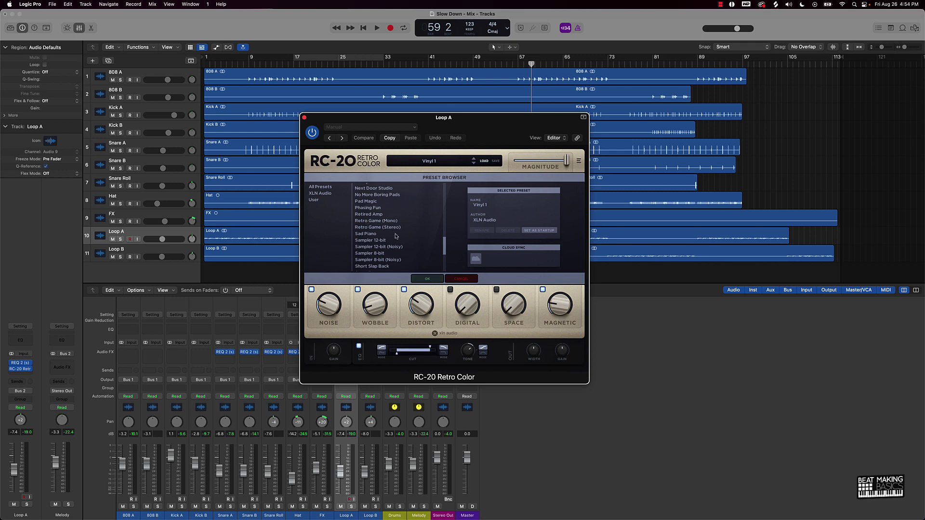
{"action": "left_click", "coordinate": [374, 234]}
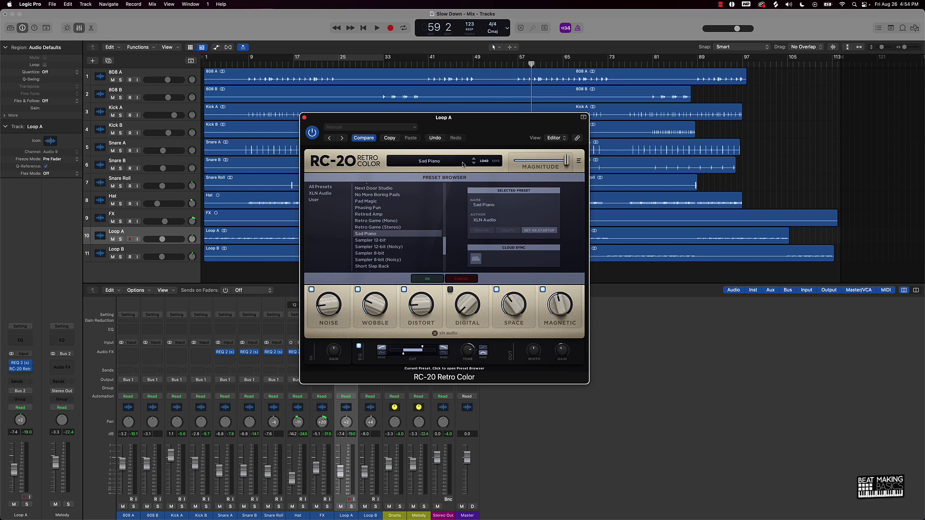
Step: Fine-tune the Noise, Distort (11%) and Space amounts of Loop A's RC-20 during playback and close the plug-in
{"action": "key", "text": "space"}
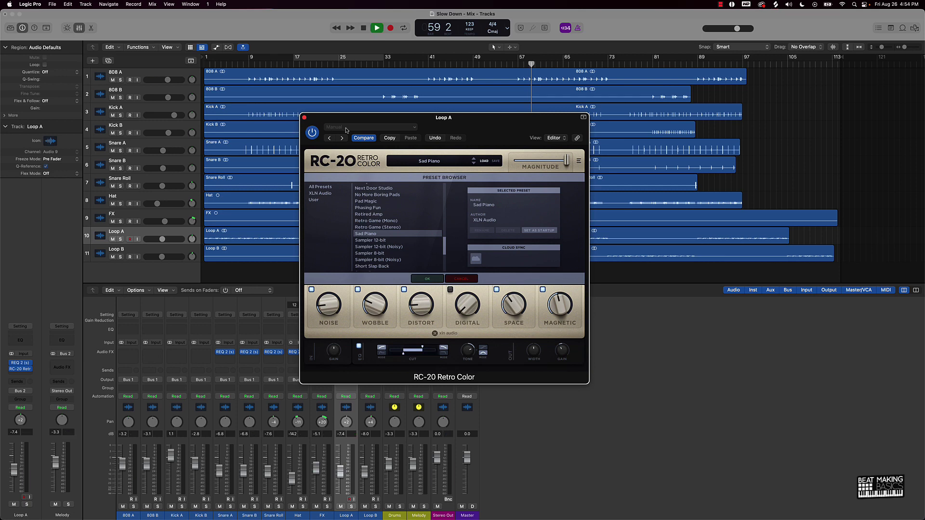
{"action": "left_click_drag", "start_coordinate": [328, 307], "coordinate": [328, 307]}
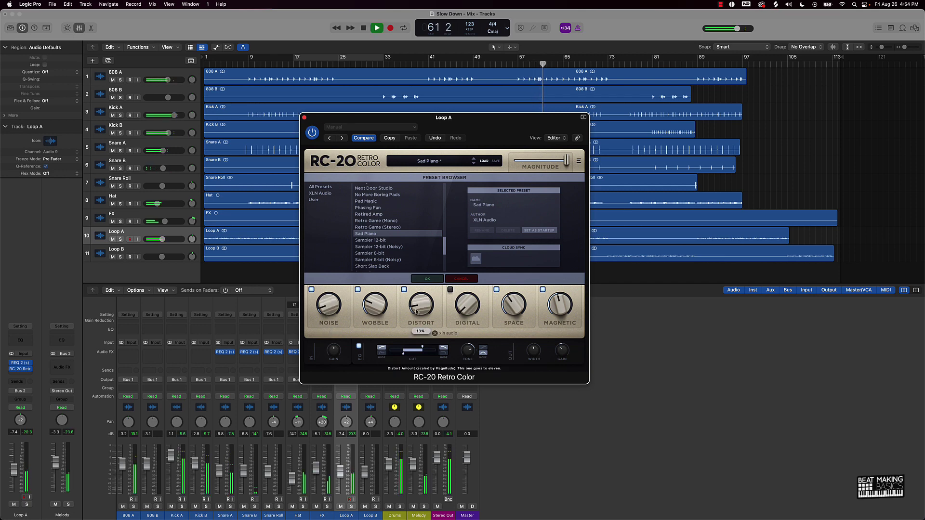
{"action": "mouse_move", "coordinate": [511, 304]}
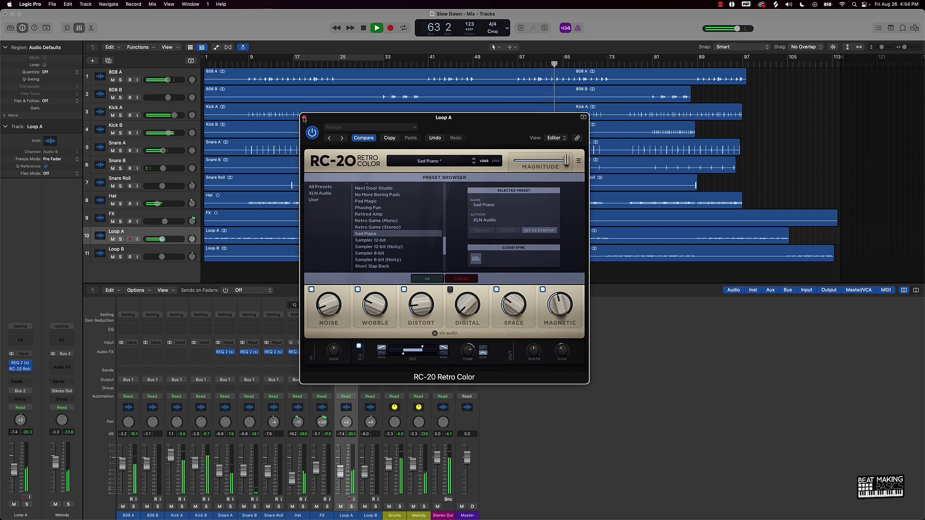
{"action": "left_click", "coordinate": [305, 117]}
Step: Copy the RC-20 Retro Color from Loop A to Loop B, listen to the mix, and return the playhead to the project start
{"action": "mouse_move", "coordinate": [346, 363]}
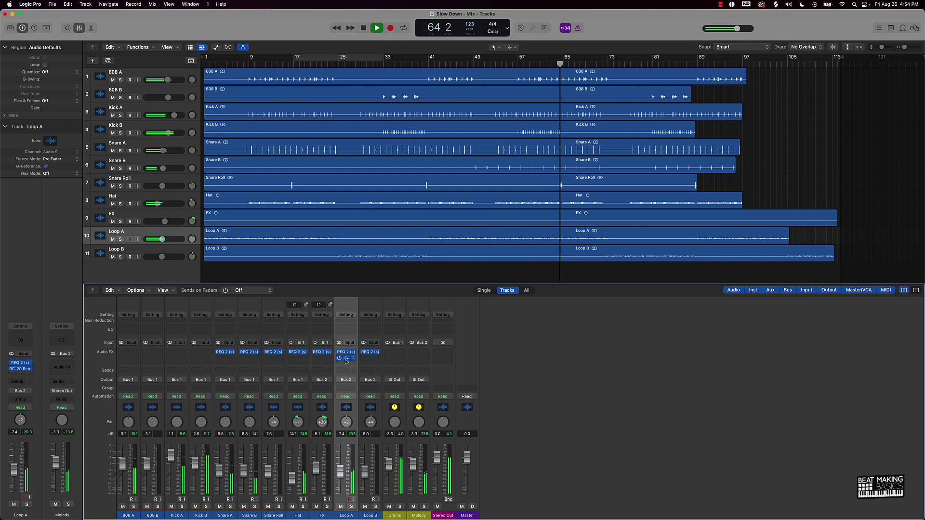
{"action": "left_click_drag", "start_coordinate": [346, 359], "coordinate": [368, 359]}
{"action": "left_click", "coordinate": [369, 358]}
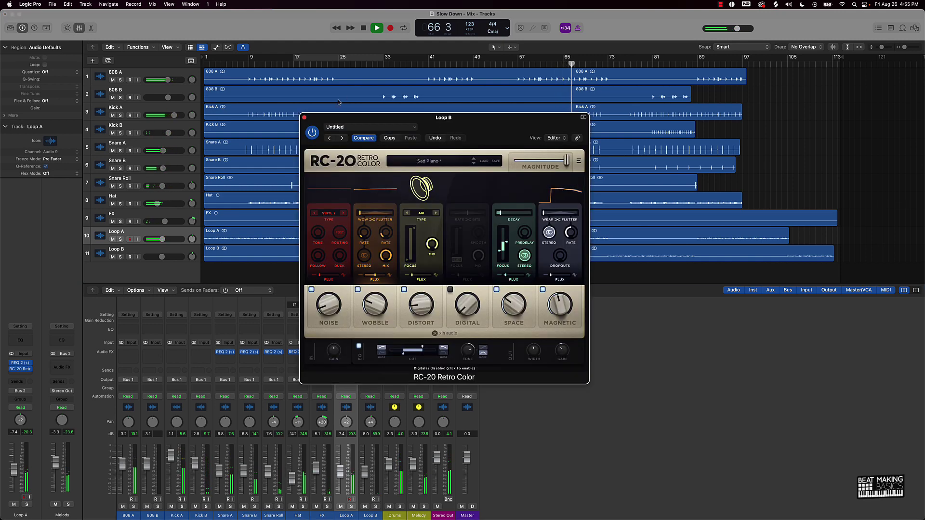
{"action": "key", "text": "super+w"}
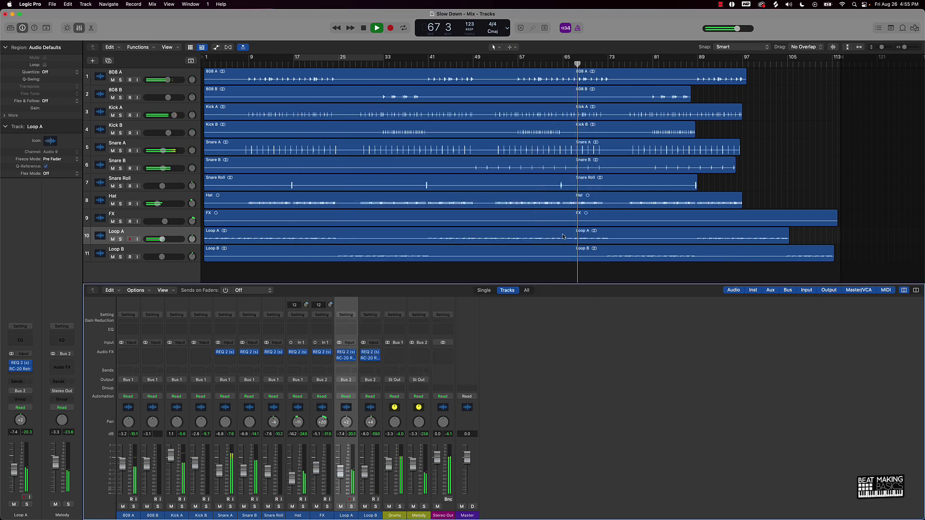
{"action": "left_click", "coordinate": [479, 271]}
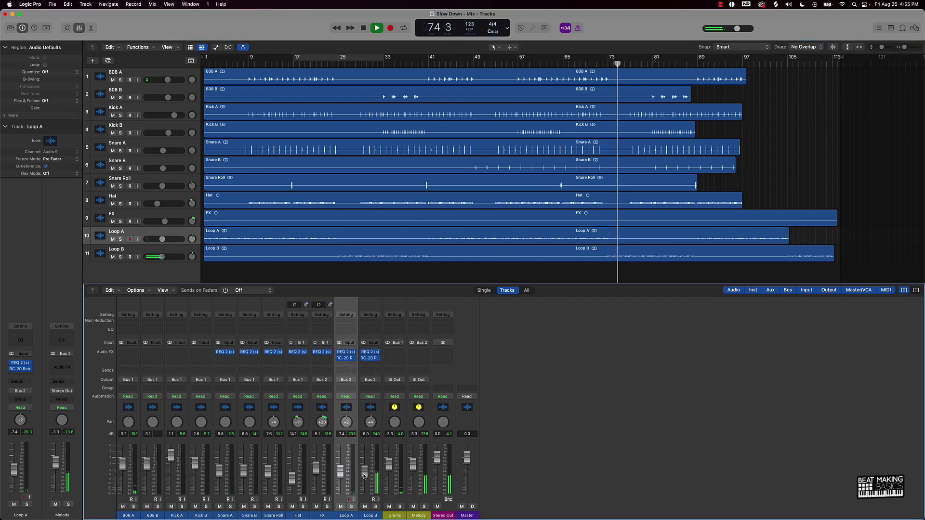
{"action": "key", "text": "Return"}
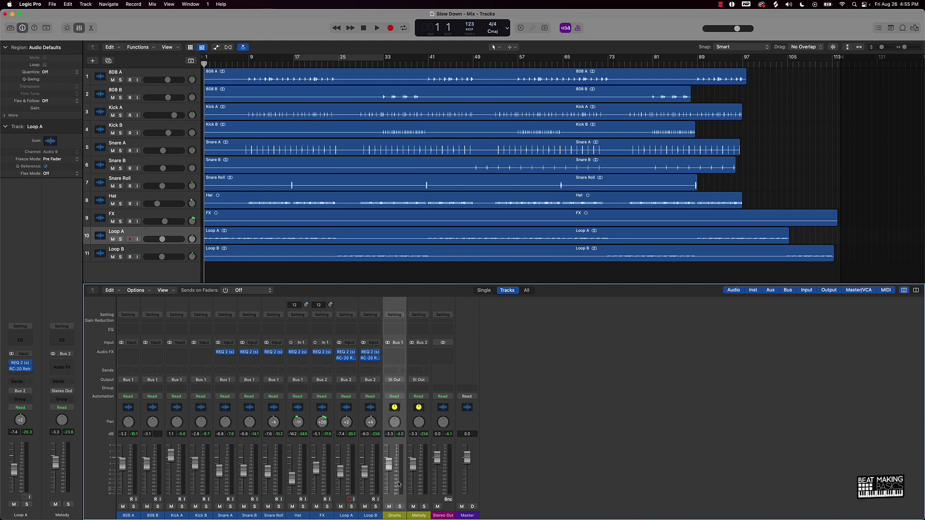
Step: Insert the Waves MV2 (s) stereo plug-in on the Drums bus and stop playback
{"action": "left_click", "coordinate": [400, 353]}
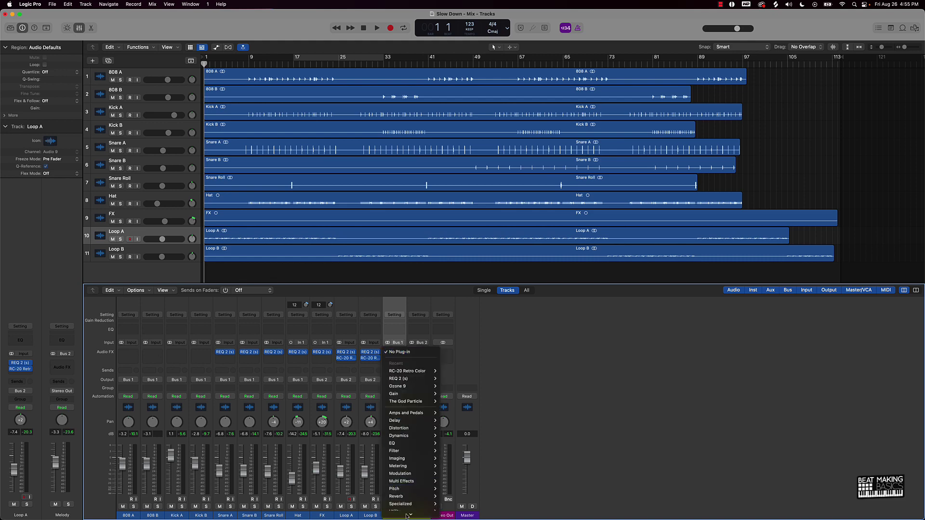
{"action": "mouse_move", "coordinate": [409, 513]}
{"action": "mouse_move", "coordinate": [464, 508]}
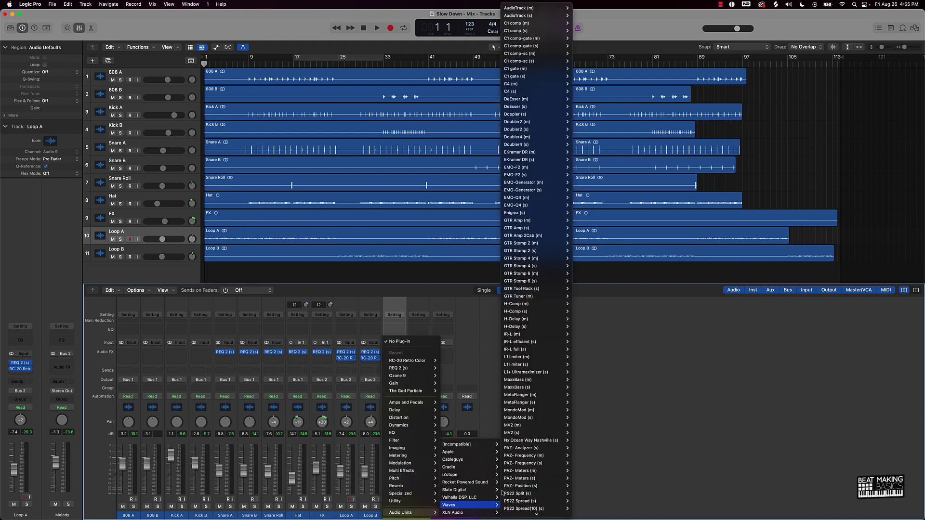
{"action": "mouse_move", "coordinate": [516, 433]}
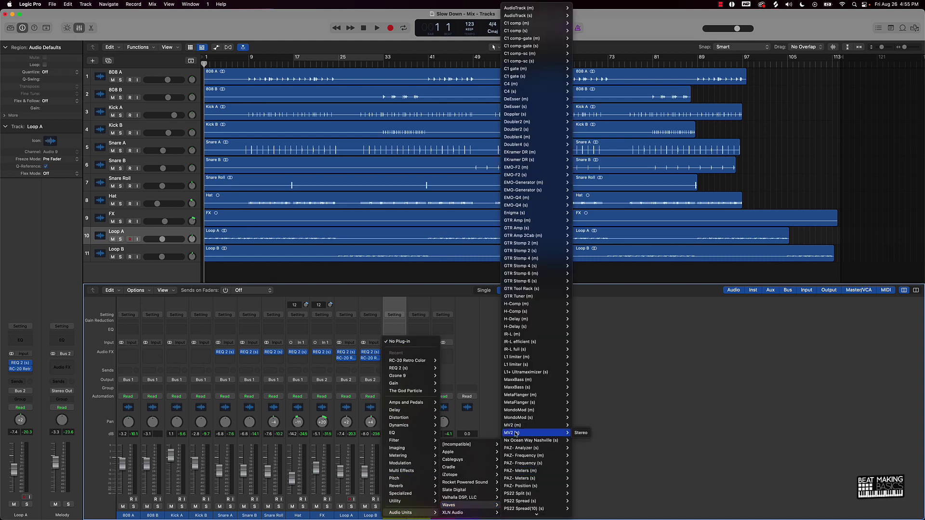
{"action": "left_click", "coordinate": [580, 433]}
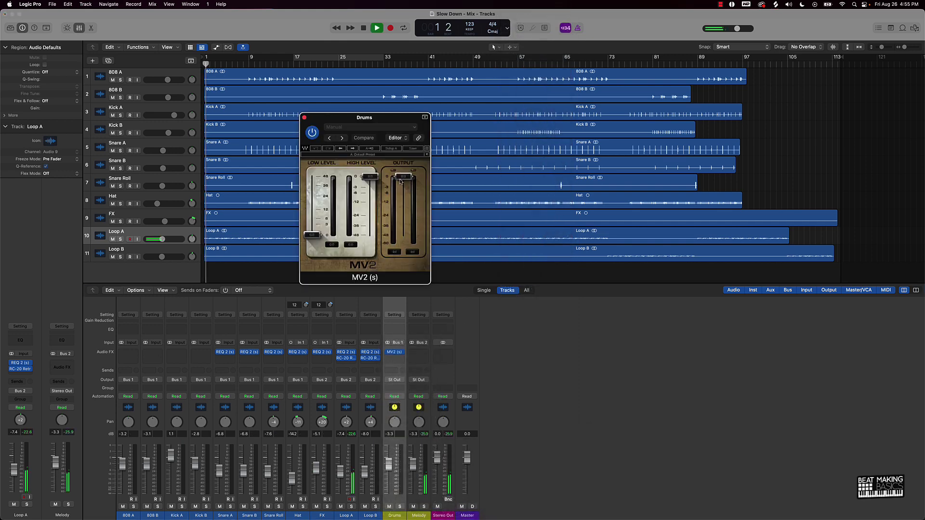
{"action": "key", "text": "space"}
Step: Set a cycle range over bars 9 to 25, raise the Low Level of the Drums MV2, and start playback
{"action": "left_click_drag", "start_coordinate": [334, 58], "coordinate": [288, 63]}
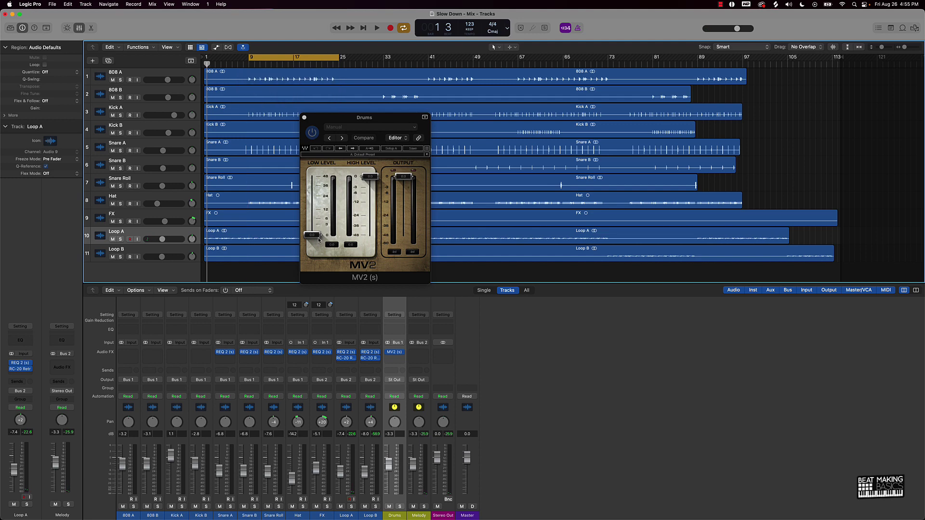
{"action": "left_click_drag", "start_coordinate": [314, 236], "coordinate": [313, 212]}
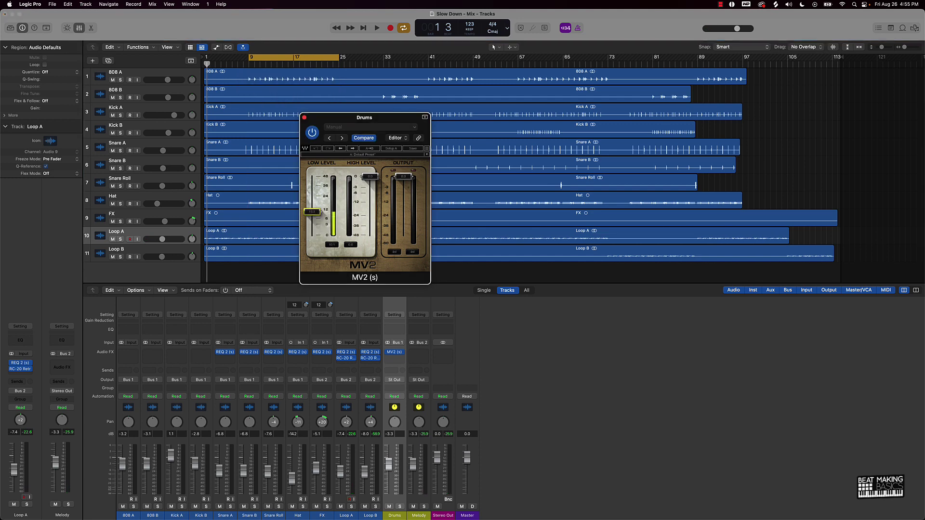
{"action": "key", "text": "space"}
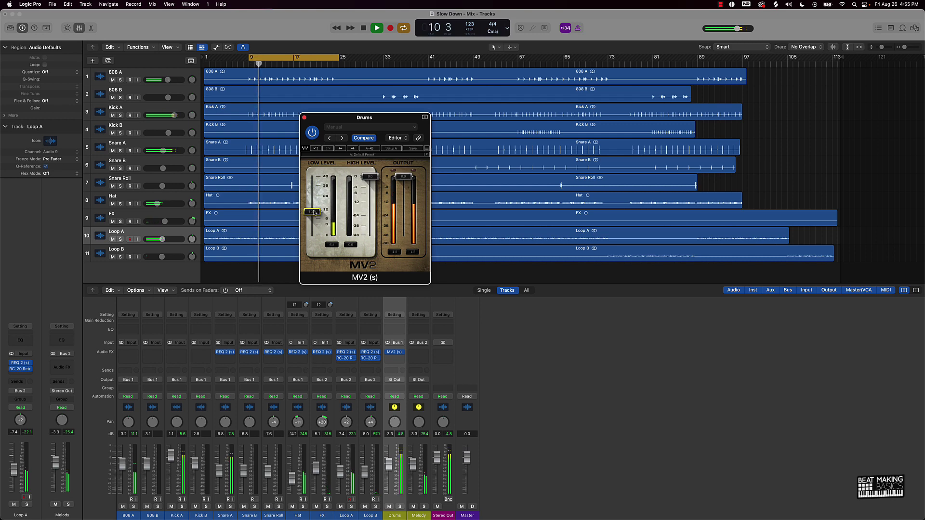
Step: Fine-tune the Drums MV2 by lowering its High Level during playback, and set the Hat fader to -15.8 dB
{"action": "left_click_drag", "start_coordinate": [312, 212], "coordinate": [312, 213]}
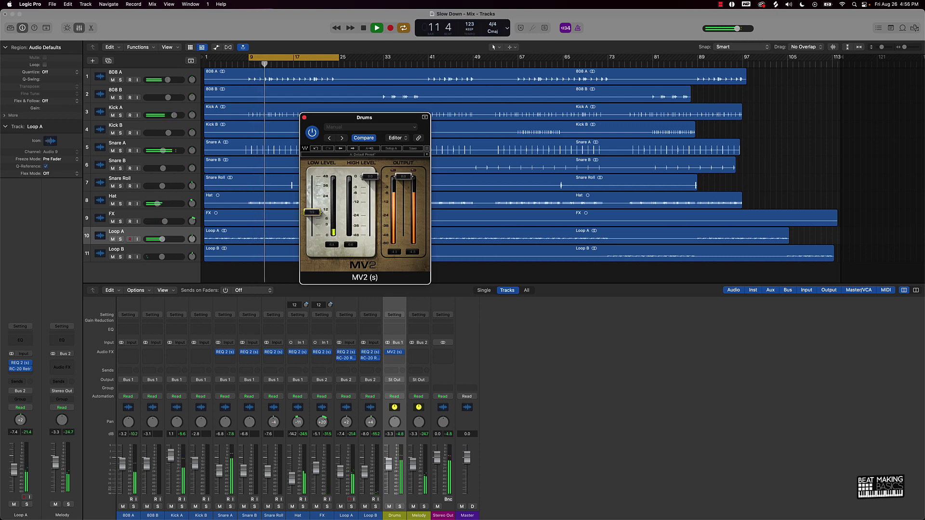
{"action": "left_click_drag", "start_coordinate": [370, 176], "coordinate": [369, 184]}
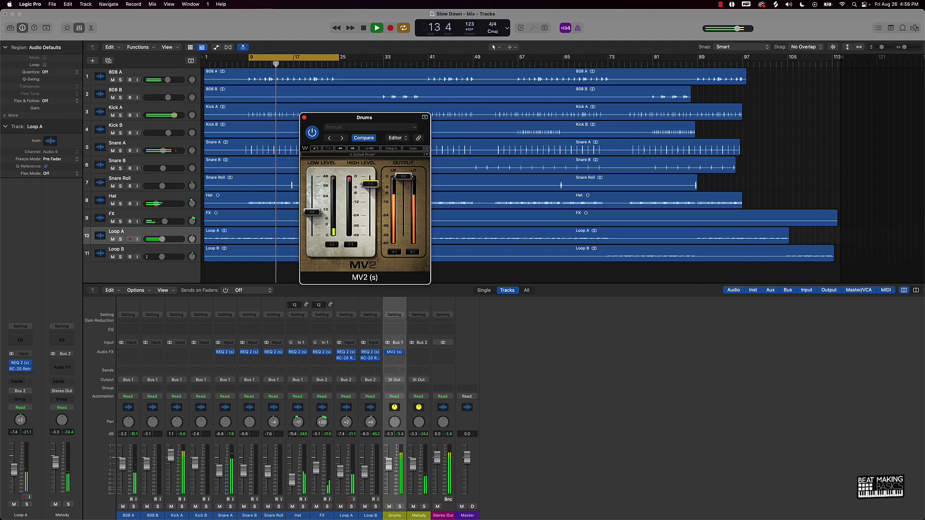
{"action": "left_click", "coordinate": [175, 494]}
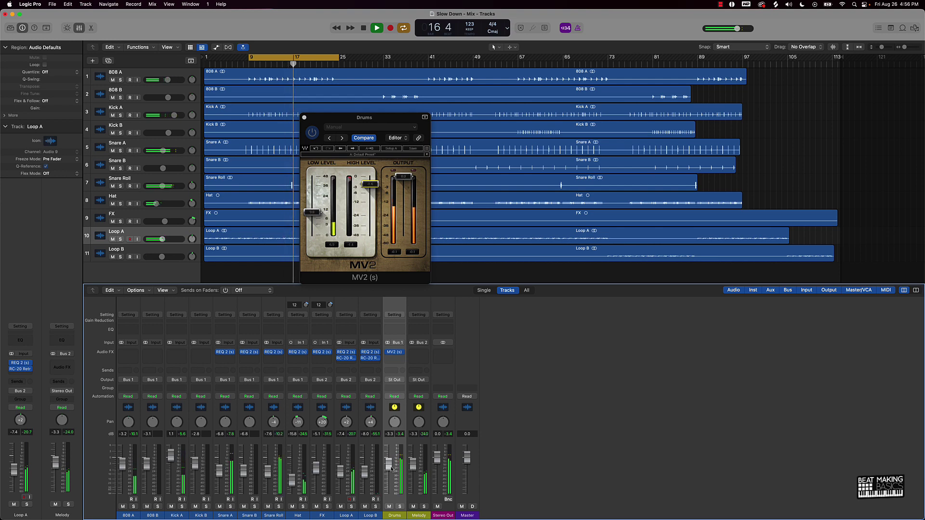
Step: Insert the MV2 (s) stereo plug-in on the Melody bus, lower its High Level, slightly raise its Low Level, and stop playback
{"action": "left_click", "coordinate": [420, 353]}
{"action": "mouse_move", "coordinate": [427, 371]}
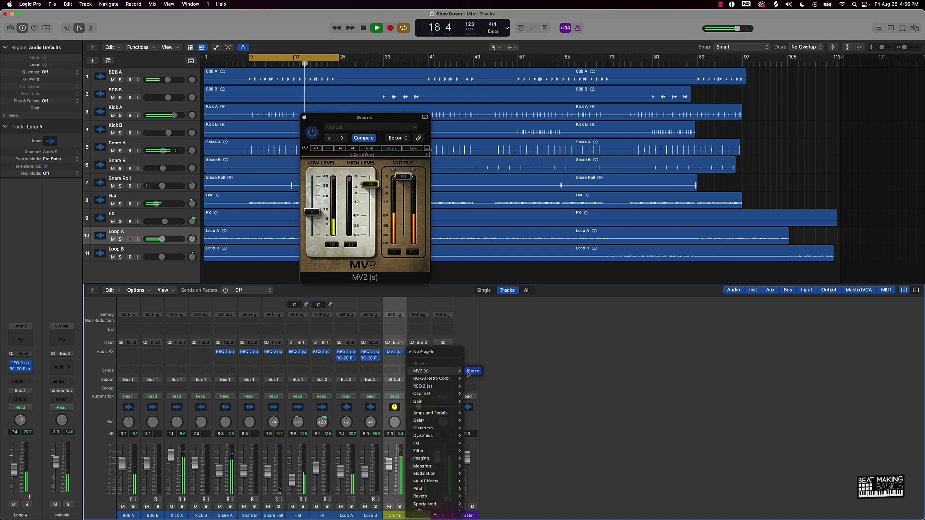
{"action": "left_click", "coordinate": [475, 371]}
{"action": "left_click_drag", "start_coordinate": [371, 183], "coordinate": [372, 195]}
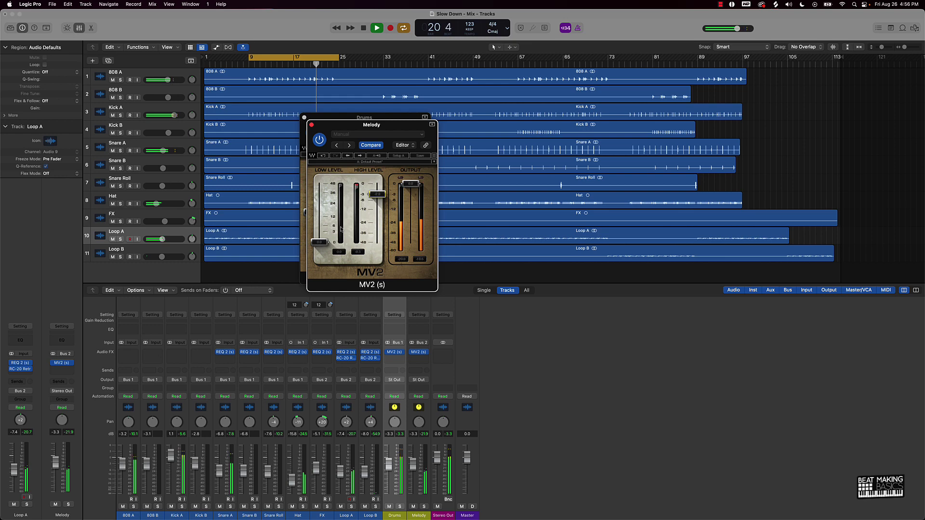
{"action": "left_click_drag", "start_coordinate": [319, 242], "coordinate": [324, 231]}
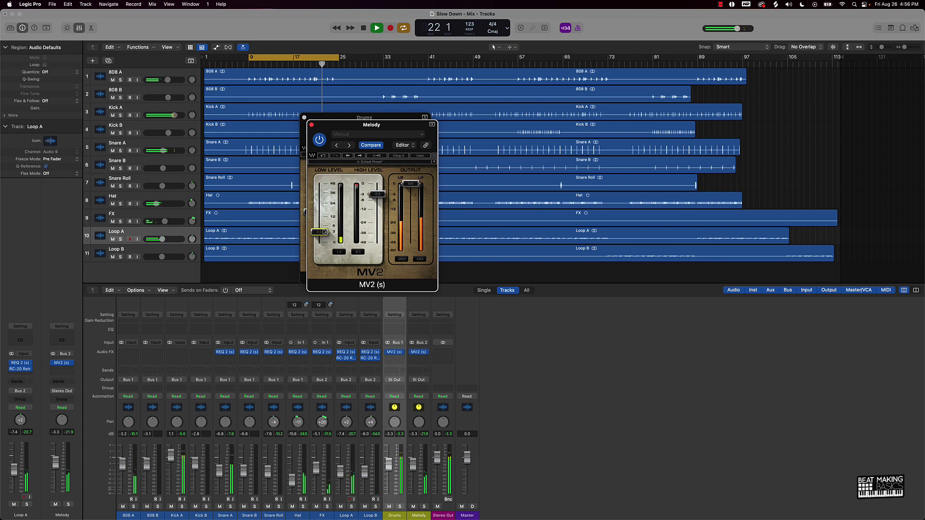
{"action": "key", "text": "space"}
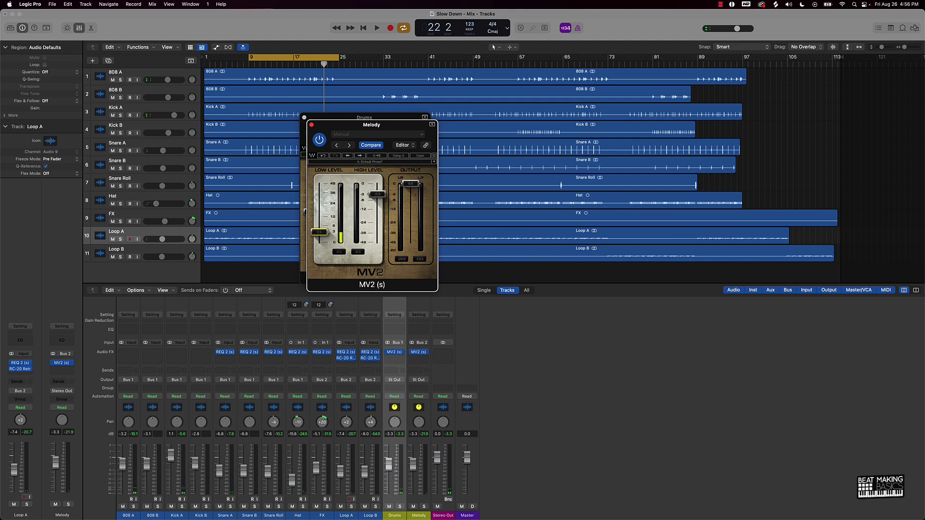
Step: Lower the Drums bus fader to -3.8 dB and Melody to -4.9 dB, and close both MV2 windows while playing the mix
{"action": "left_click", "coordinate": [390, 470]}
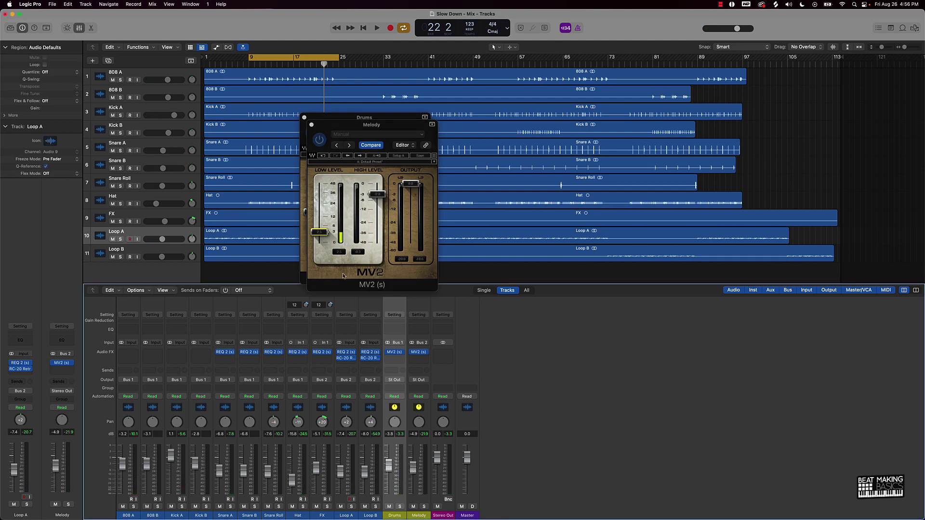
{"action": "left_click", "coordinate": [311, 125]}
{"action": "key", "text": "space"}
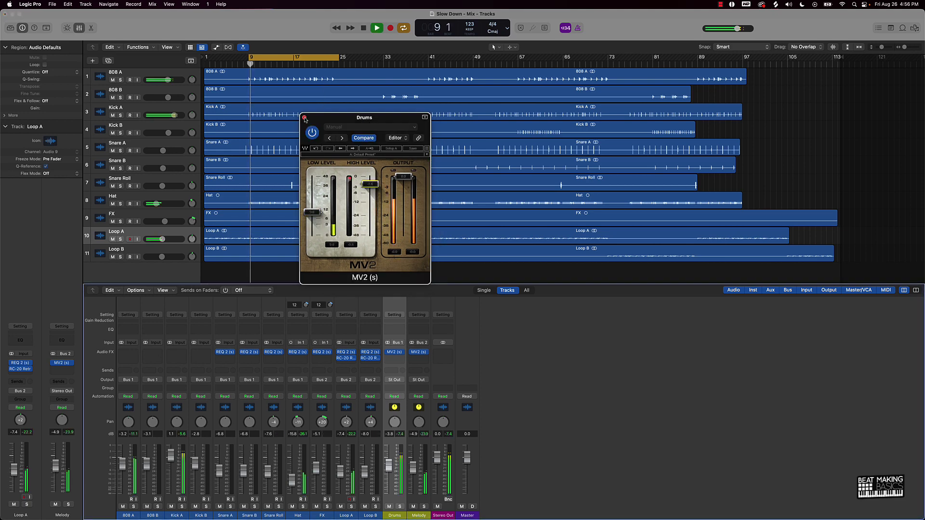
{"action": "left_click", "coordinate": [304, 117]}
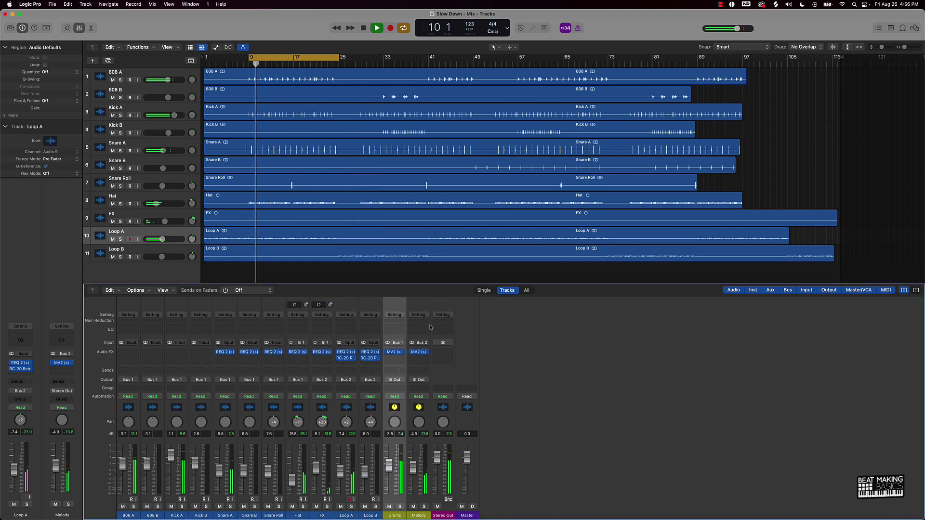
Step: Set Snare Roll to -9.4 dB and Hat to -17.0 dB with pan -4 during playback, turn off the cycle, and stop
{"action": "left_click", "coordinate": [409, 271]}
{"action": "scroll", "coordinate": [410, 272], "scroll_direction": "down", "scroll_amount": 1}
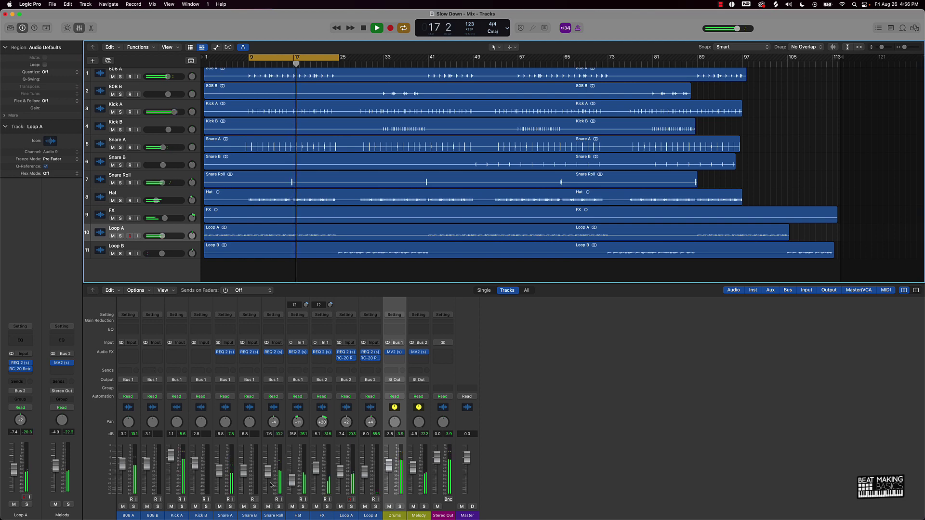
{"action": "left_click_drag", "start_coordinate": [268, 476], "coordinate": [269, 481]}
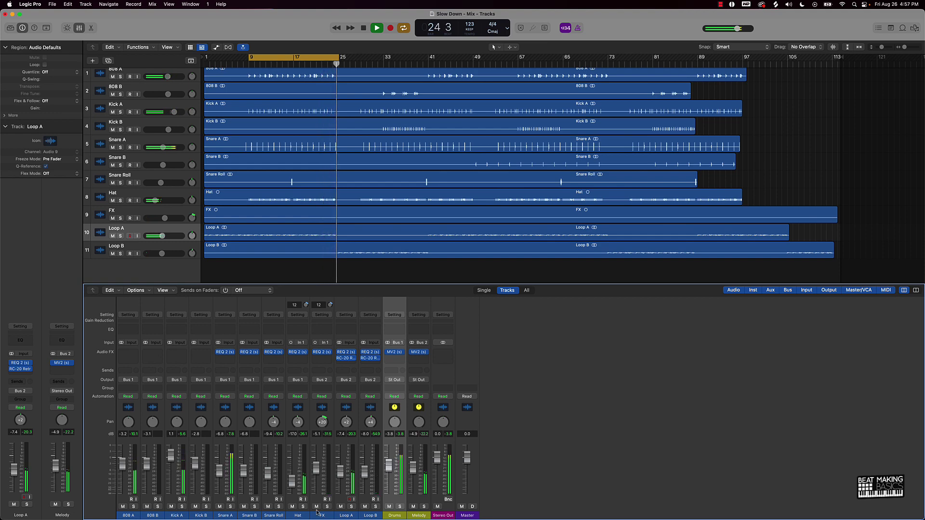
{"action": "left_click", "coordinate": [299, 57]}
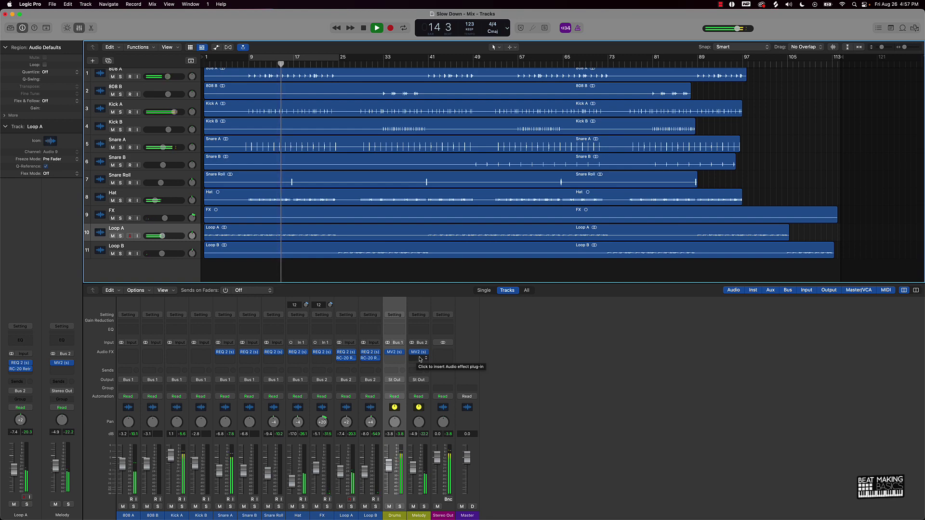
{"action": "key", "text": "space"}
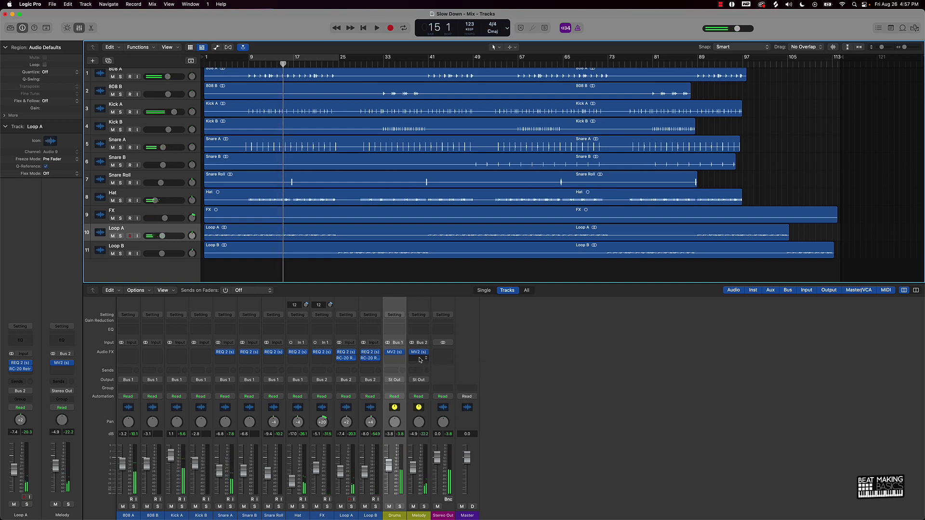
Step: Add a send from Melody to Bus 3 and rename the new aux channel Reverb
{"action": "left_click", "coordinate": [419, 359]}
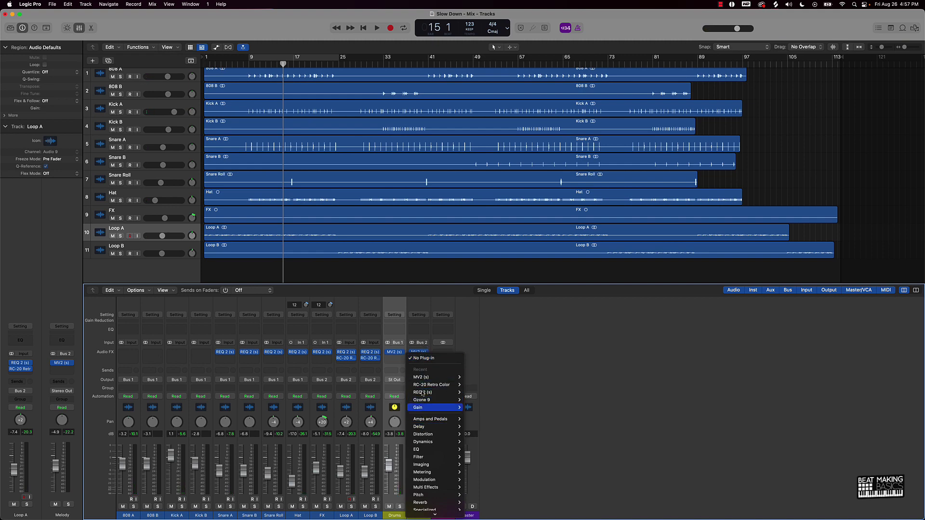
{"action": "left_click", "coordinate": [422, 339]}
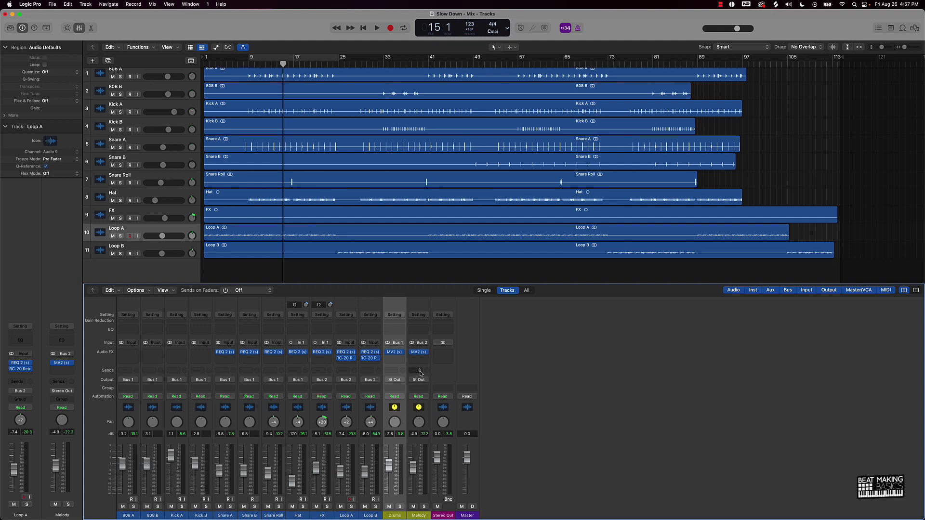
{"action": "left_click", "coordinate": [420, 372]}
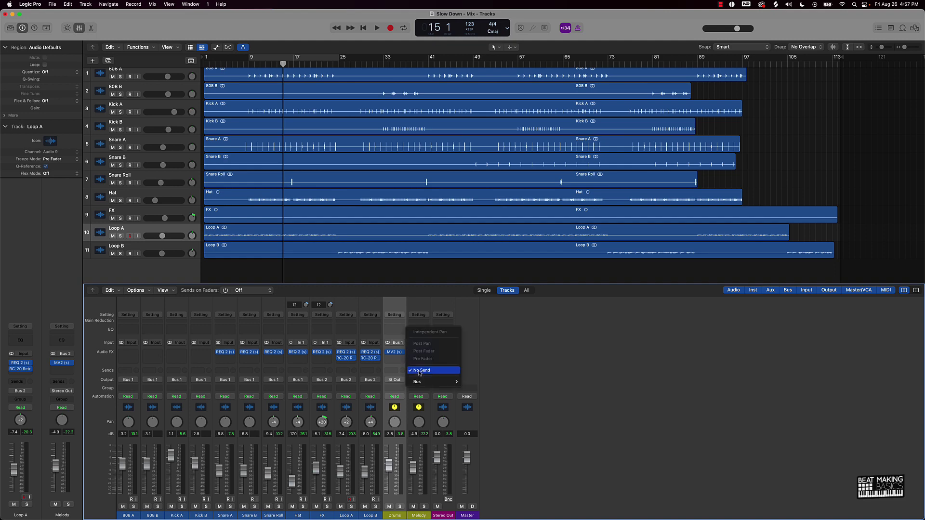
{"action": "mouse_move", "coordinate": [424, 384]}
{"action": "left_click", "coordinate": [490, 236]}
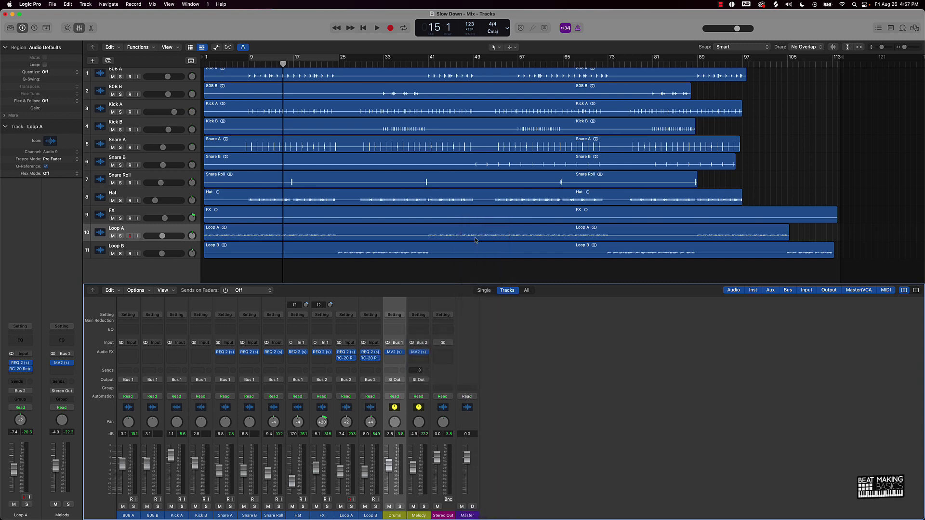
{"action": "left_click", "coordinate": [443, 516]}
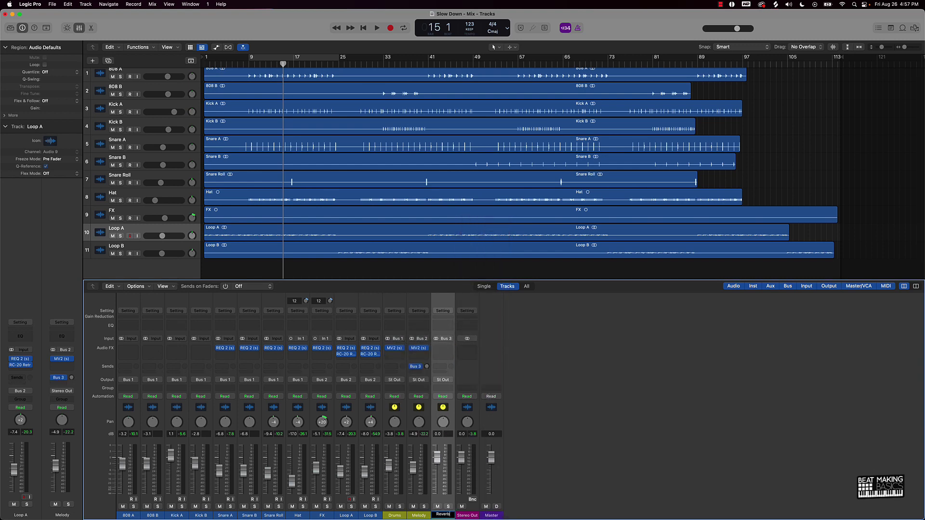
{"action": "left_click", "coordinate": [447, 355]}
{"action": "mouse_move", "coordinate": [486, 513]}
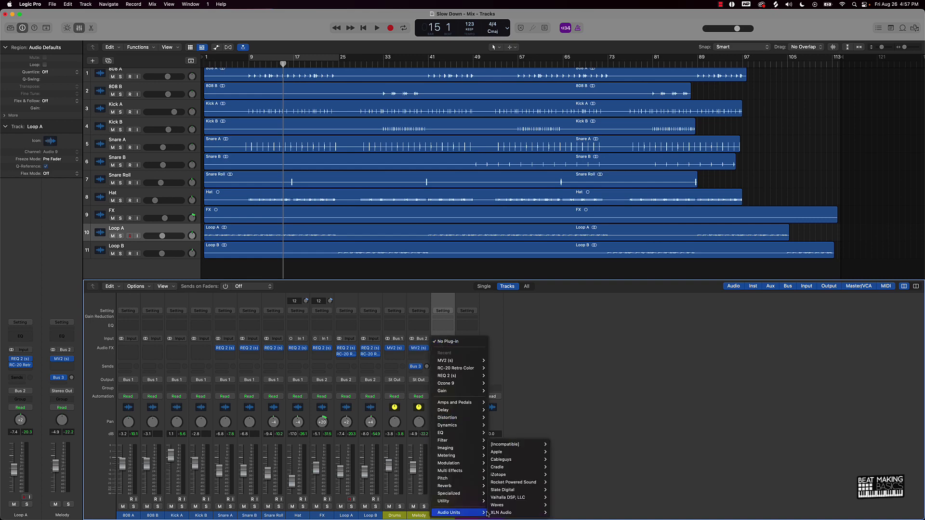
{"action": "mouse_move", "coordinate": [510, 497]}
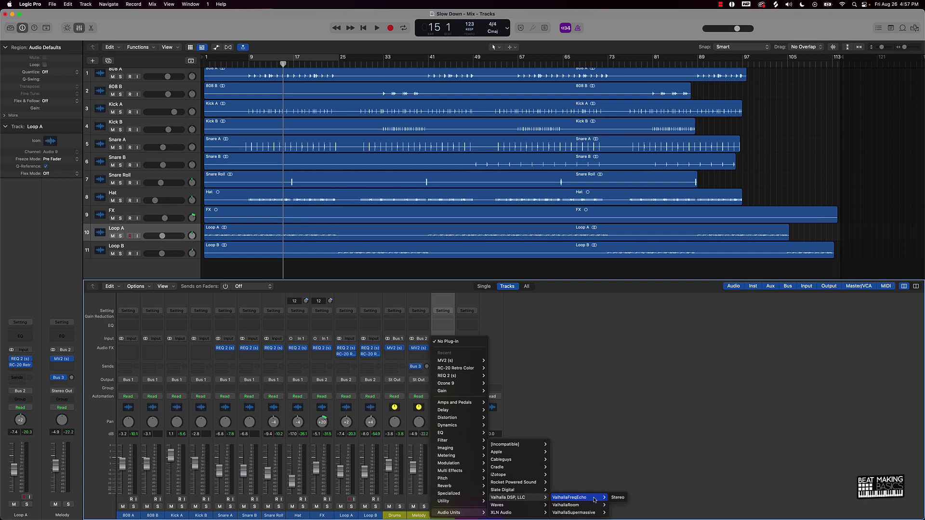
{"action": "left_click", "coordinate": [619, 498]}
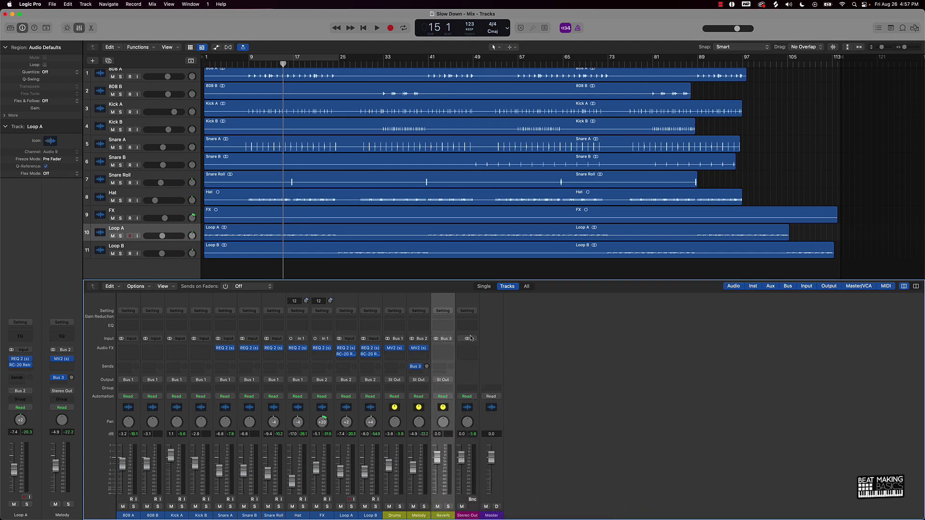
Step: Insert the Valhalla DSP ValhallaRoom stereo plug-in on the Reverb aux channel
{"action": "left_click", "coordinate": [442, 350]}
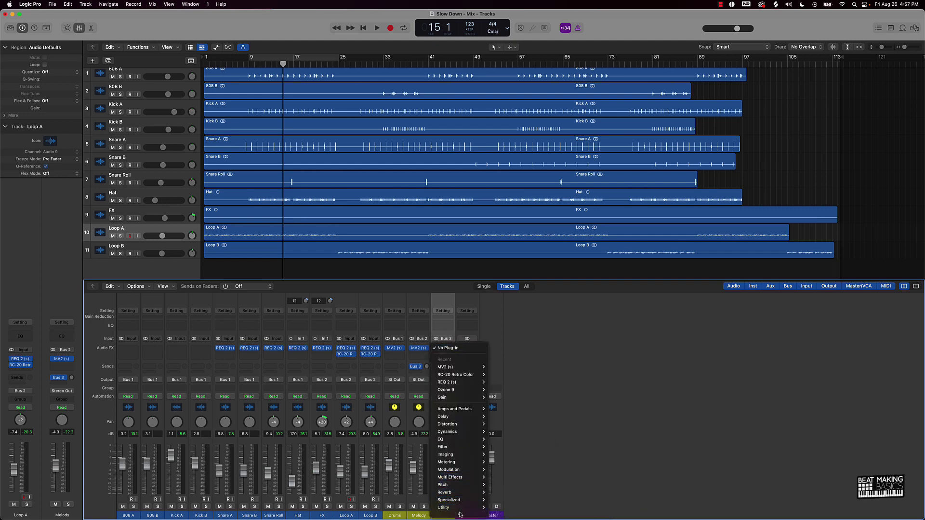
{"action": "mouse_move", "coordinate": [460, 513]}
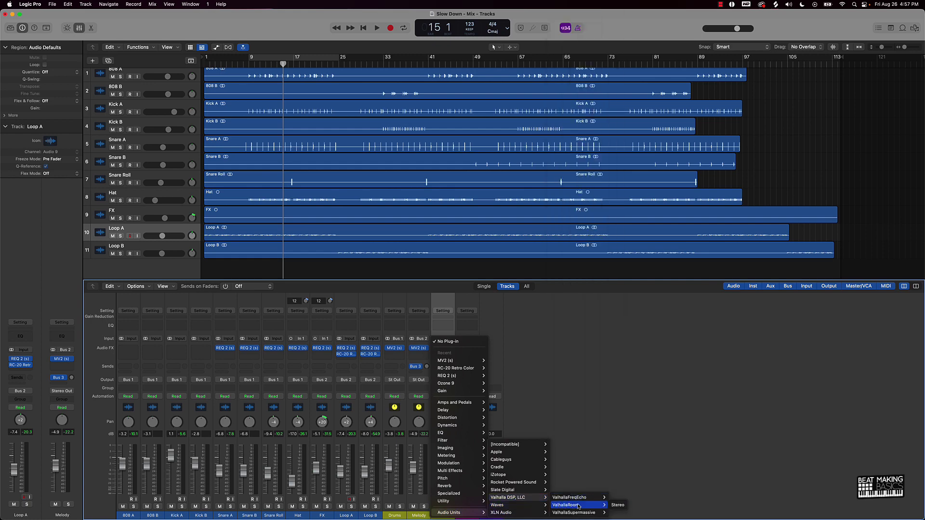
{"action": "left_click", "coordinate": [598, 504]}
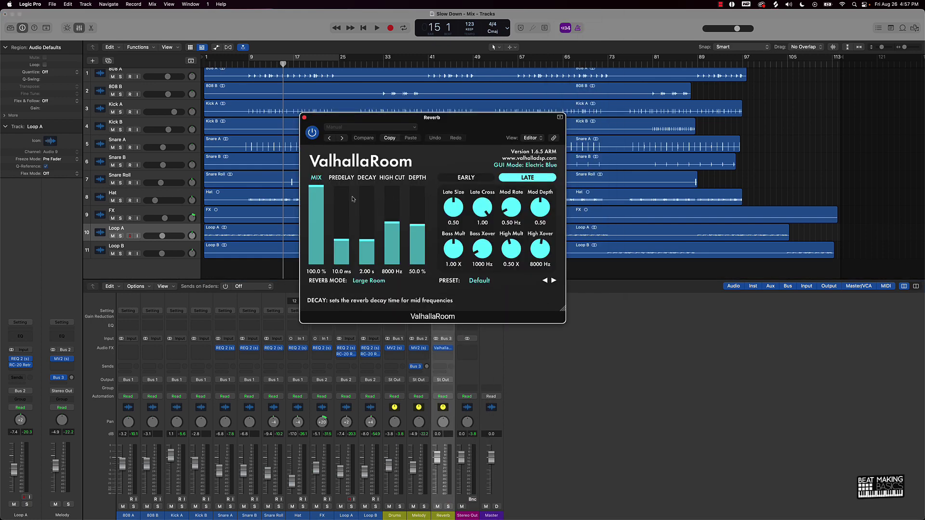
Step: Set ValhallaRoom's Decay to 5.09 s and High Cut to 9690 Hz, close the plug-in, and start playback
{"action": "left_click_drag", "start_coordinate": [364, 241], "coordinate": [390, 221]}
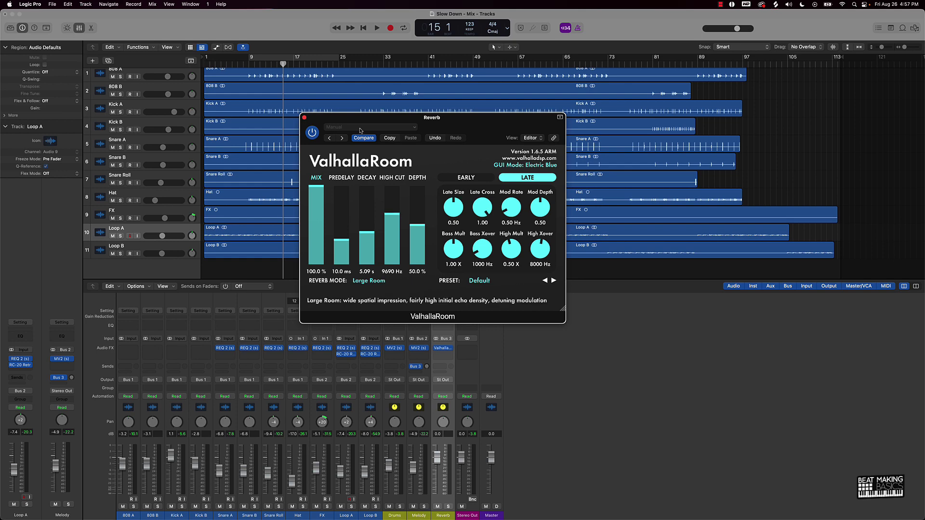
{"action": "left_click", "coordinate": [418, 224]}
{"action": "left_click", "coordinate": [304, 118]}
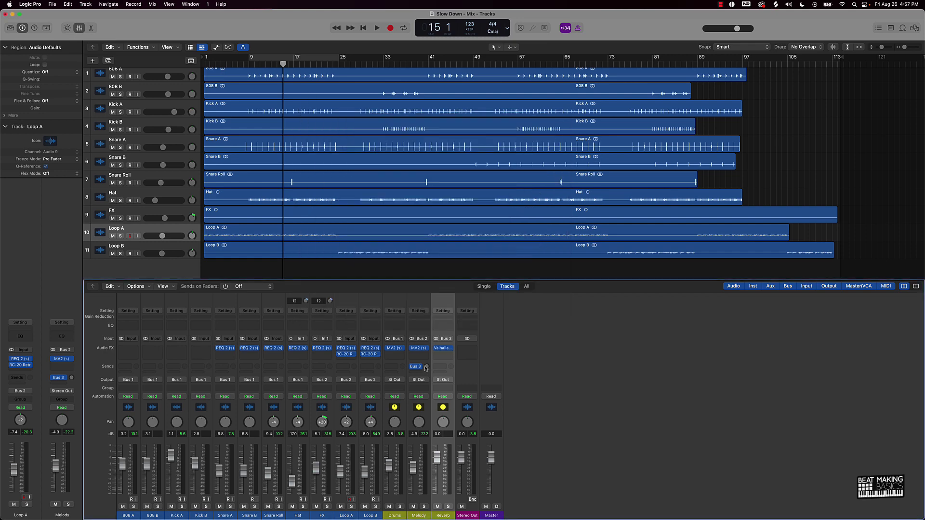
{"action": "key", "text": "space"}
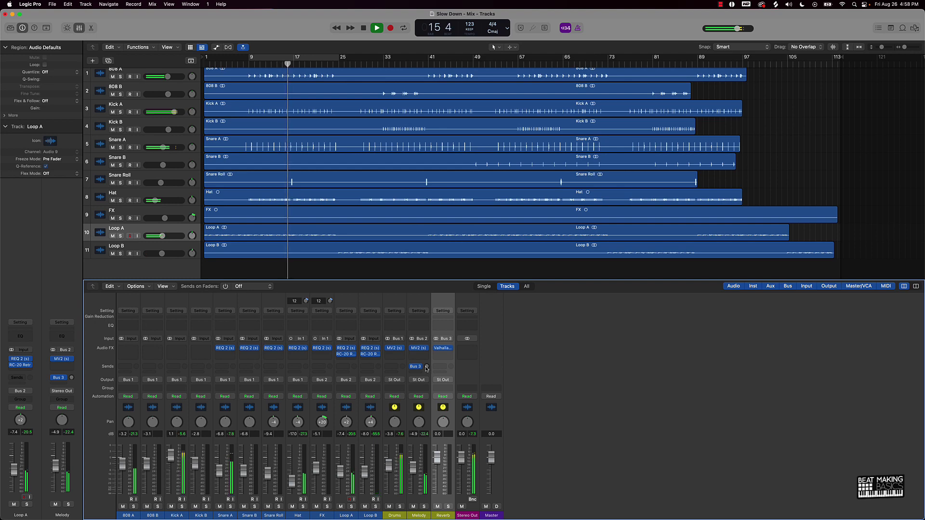
Step: Raise the Melody channel's Bus 3 send level to feed the Reverb aux during playback
{"action": "left_click_drag", "start_coordinate": [426, 366], "coordinate": [425, 347]}
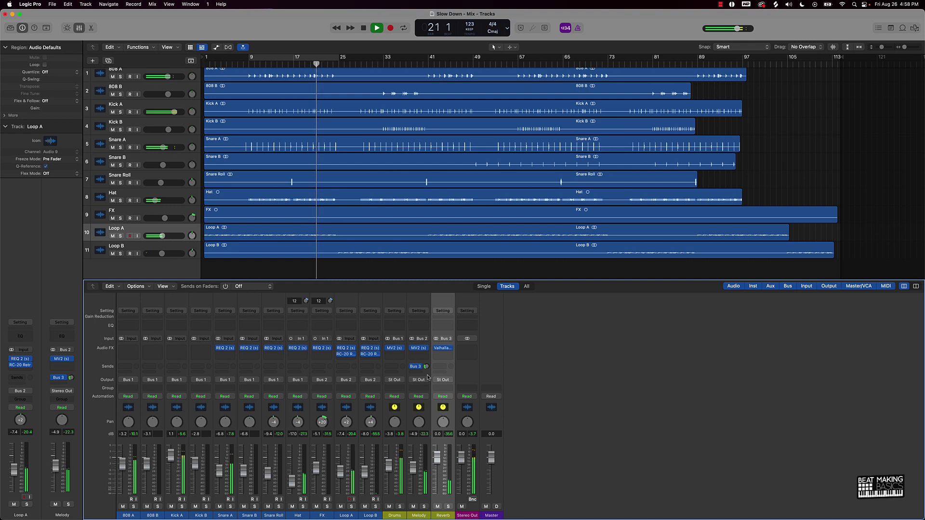
{"action": "mouse_move", "coordinate": [424, 367]}
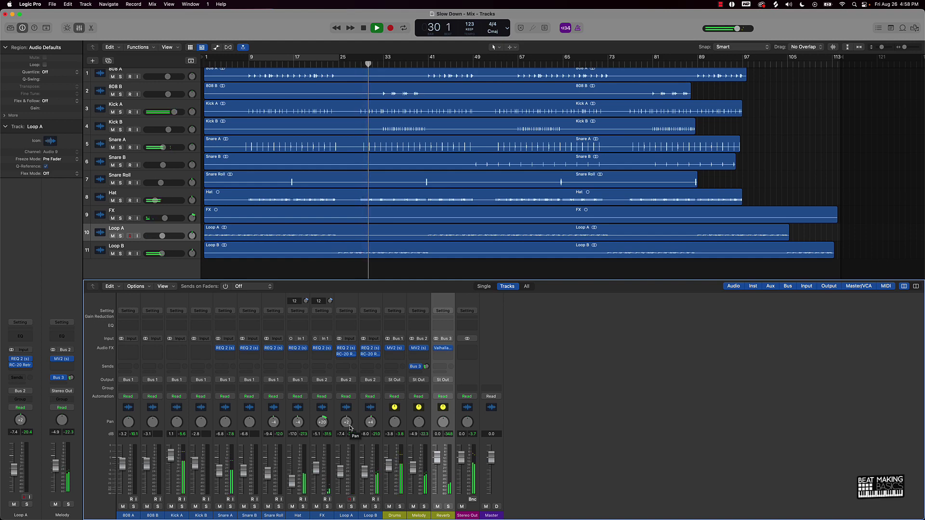
{"action": "left_click", "coordinate": [177, 347]}
{"action": "mouse_move", "coordinate": [195, 391]}
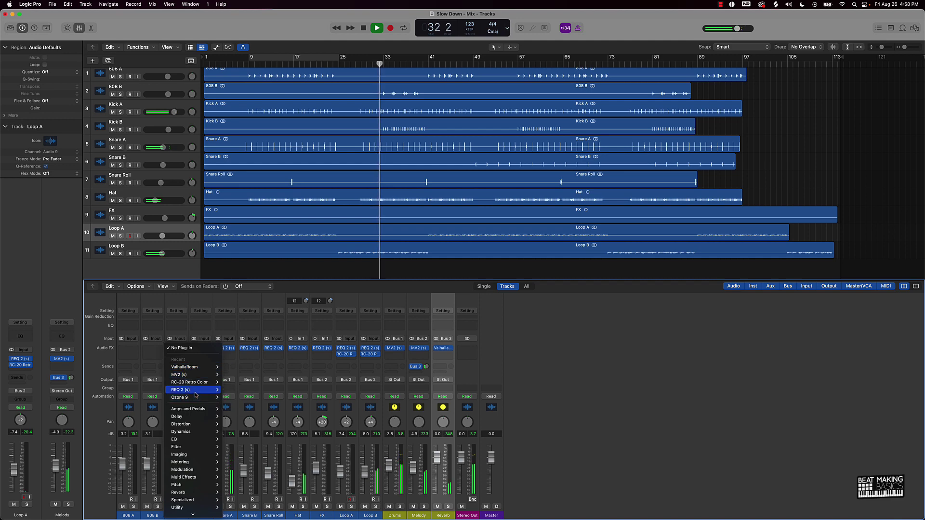
{"action": "left_click", "coordinate": [163, 307]}
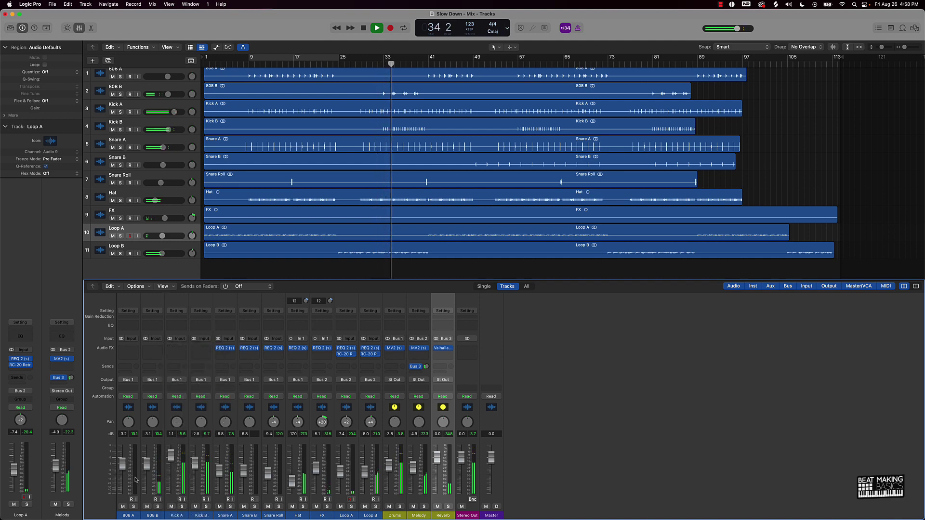
Step: Stop playback and insert the Waves RBass (s) plug-in on both the 808 A and 808 B channels
{"action": "key", "text": "space"}
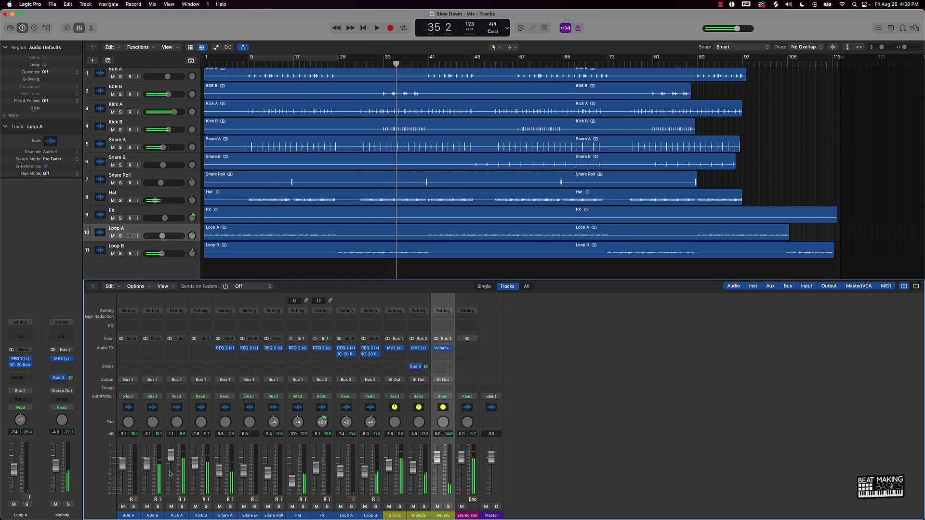
{"action": "left_click", "coordinate": [149, 516]}
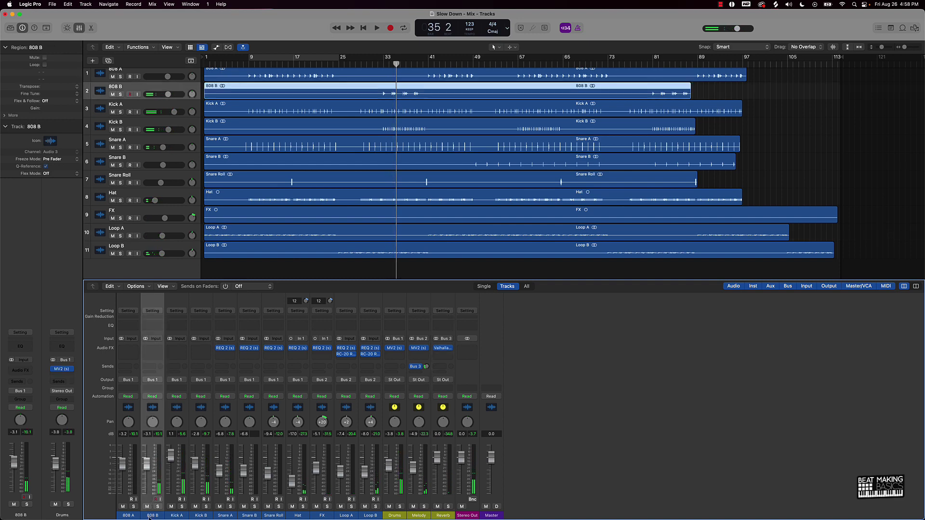
{"action": "left_click", "coordinate": [128, 516], "text": "shift"}
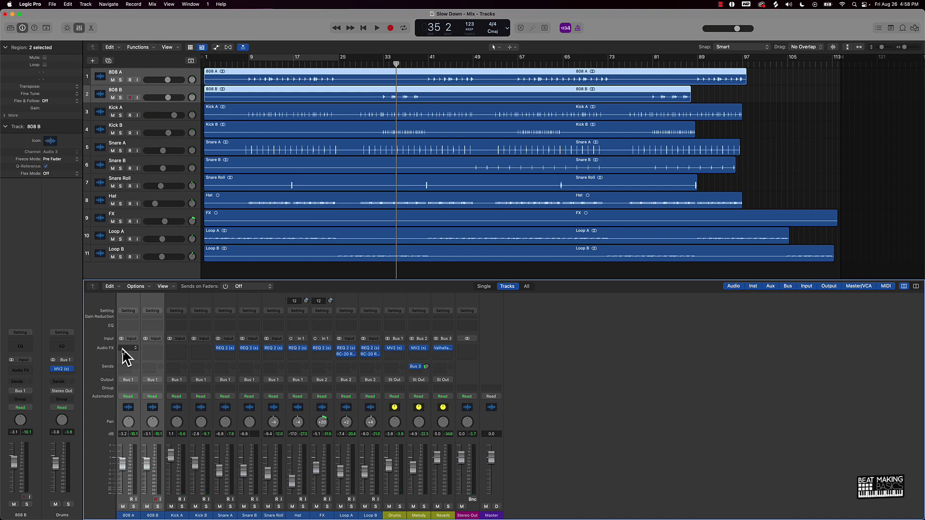
{"action": "left_click", "coordinate": [155, 349]}
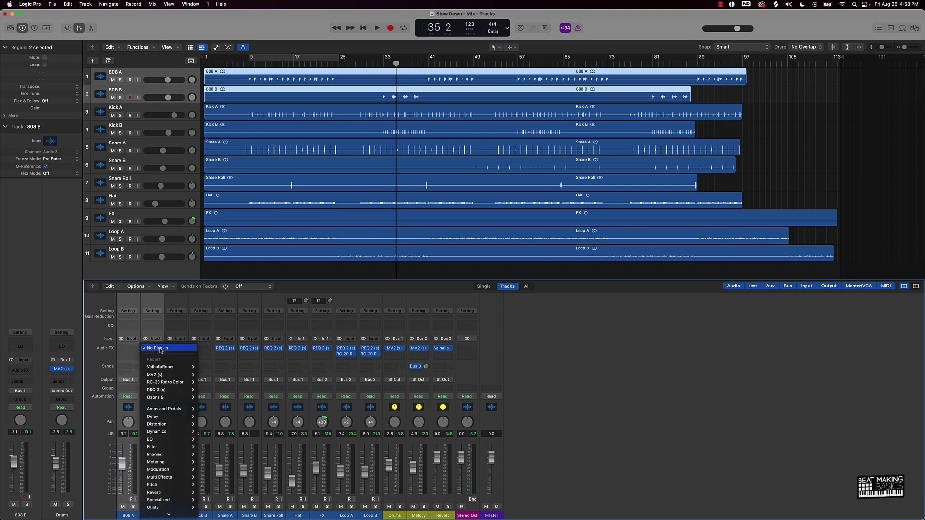
{"action": "mouse_move", "coordinate": [169, 513]}
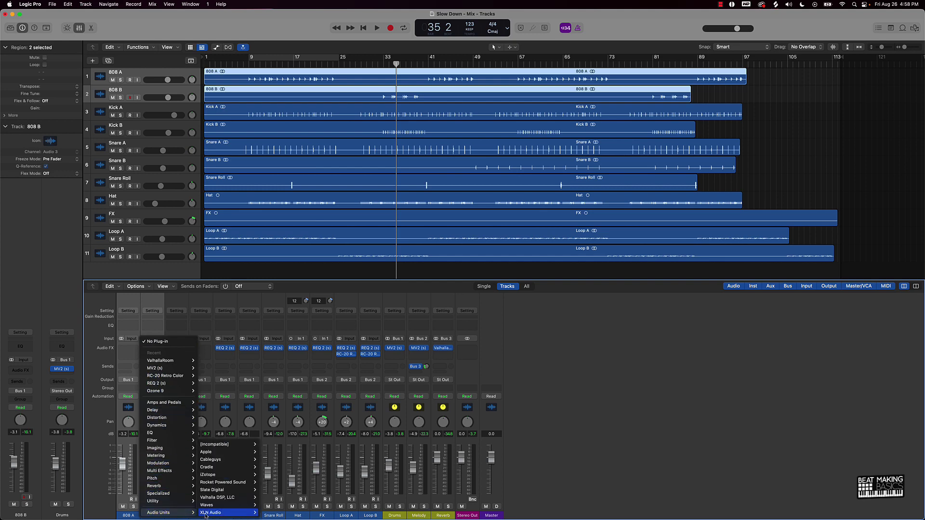
{"action": "mouse_move", "coordinate": [227, 507]}
{"action": "scroll", "coordinate": [326, 492], "scroll_direction": "down", "scroll_amount": 10}
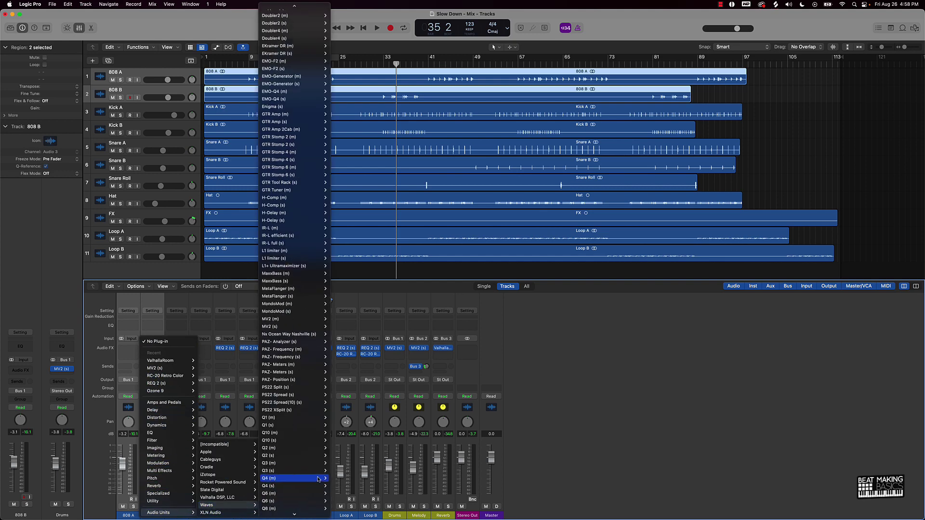
{"action": "mouse_move", "coordinate": [304, 426]}
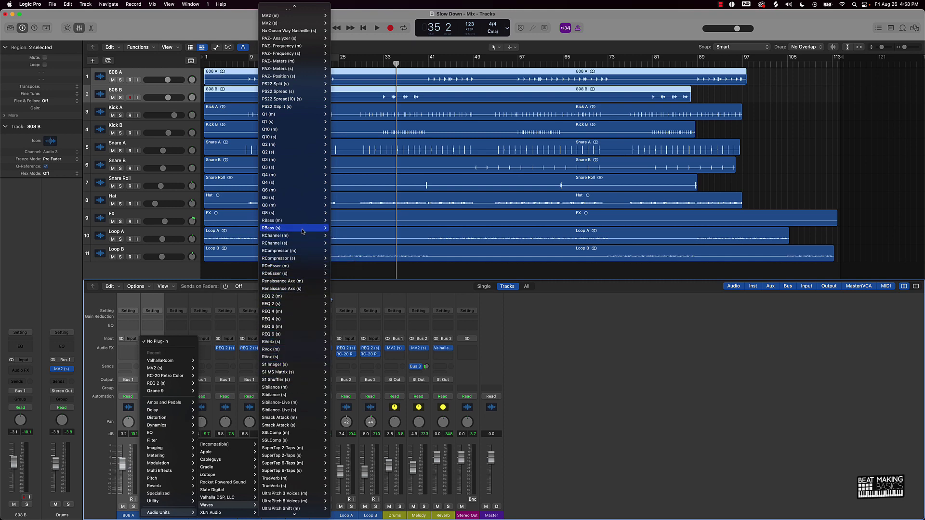
{"action": "left_click", "coordinate": [336, 230]}
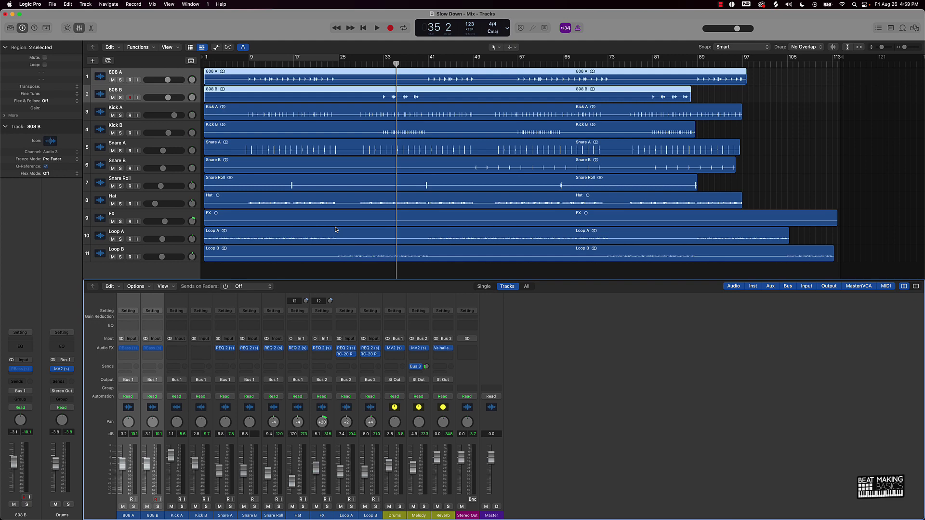
{"action": "left_click", "coordinate": [271, 272]}
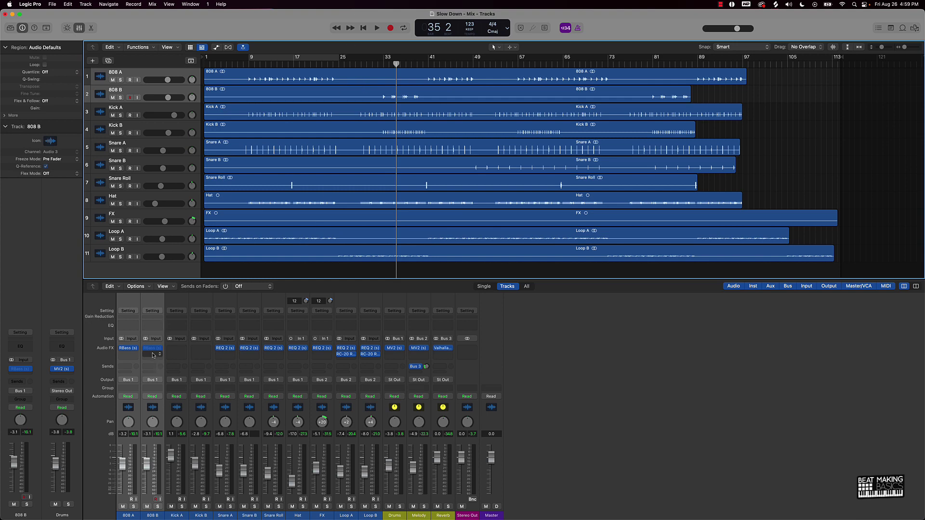
Step: Turn on the cycle over bars 9 to 25, start playback, and open RBass on 808 A
{"action": "left_click", "coordinate": [155, 499]}
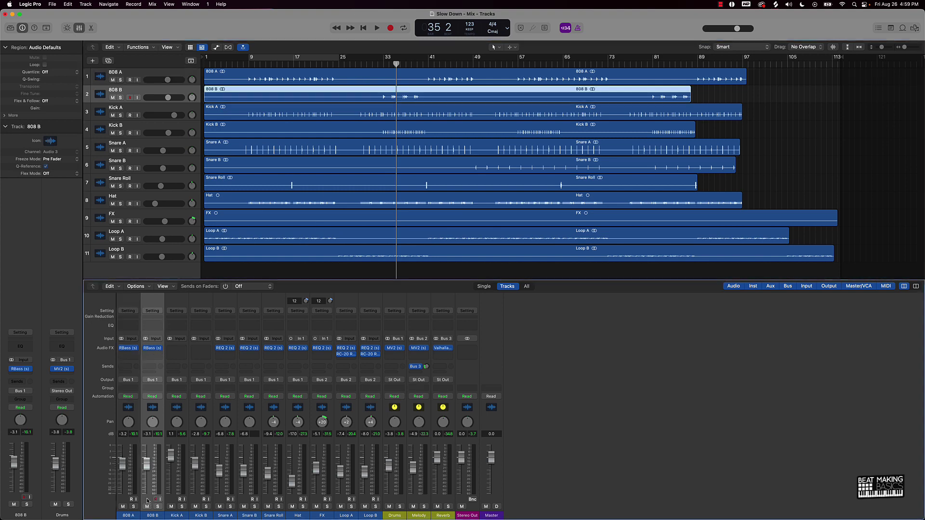
{"action": "left_click", "coordinate": [153, 348]}
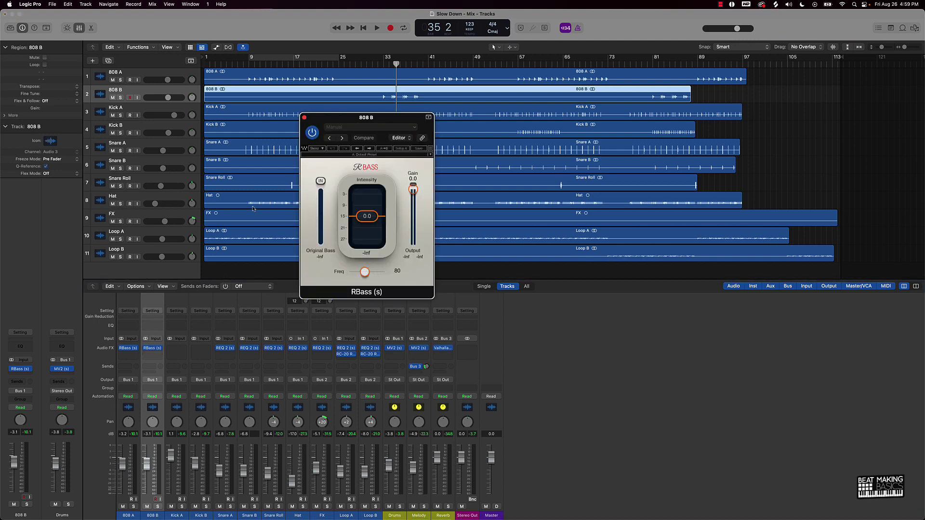
{"action": "left_click", "coordinate": [274, 60]}
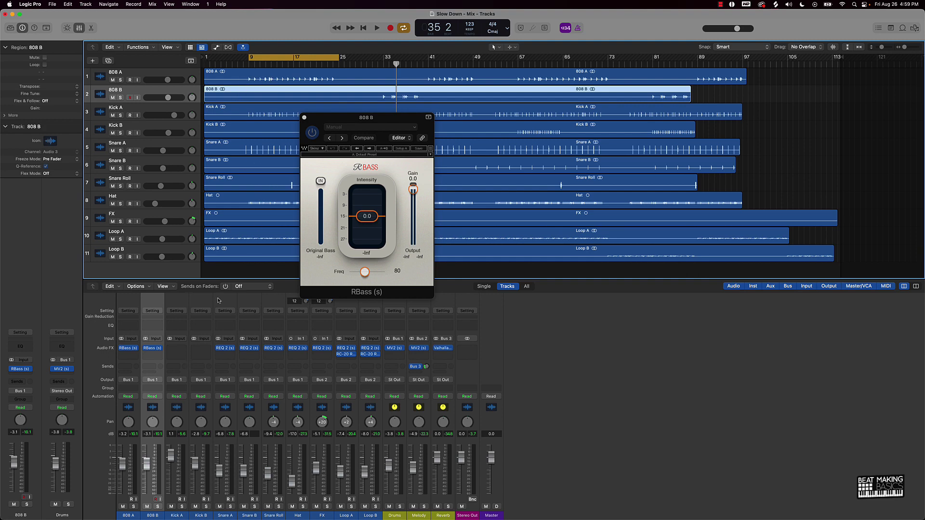
{"action": "left_click", "coordinate": [304, 118]}
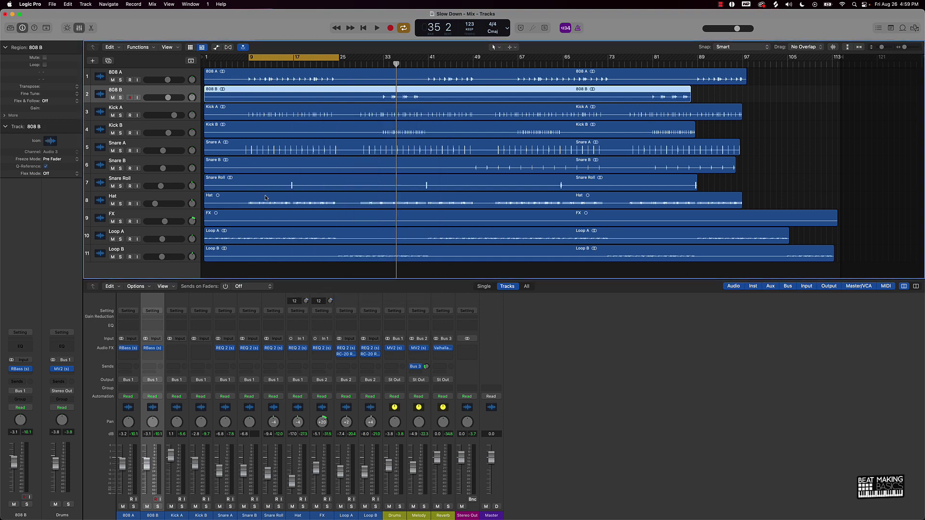
{"action": "key", "text": "space"}
{"action": "left_click", "coordinate": [128, 347]}
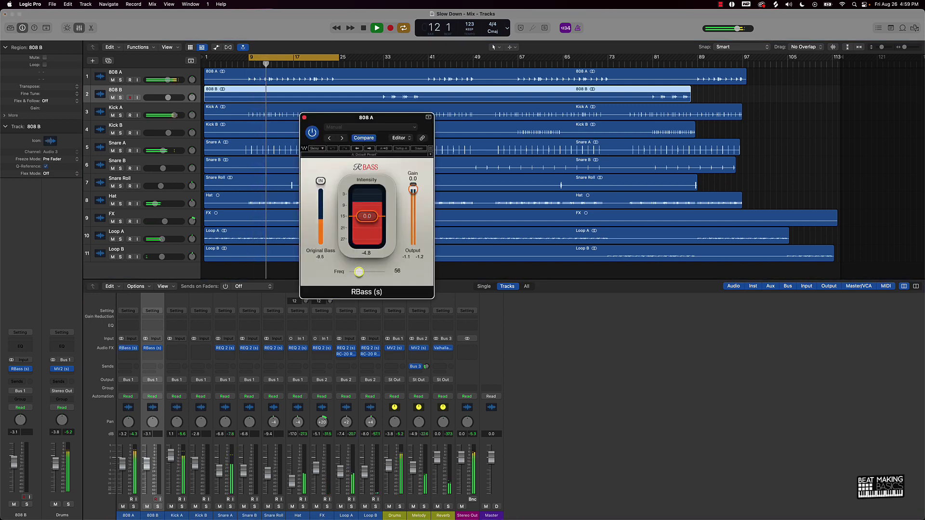
Step: Set 808 A's RBass to Intensity -3.5 and Freq 61 during playback, and stop
{"action": "left_click_drag", "start_coordinate": [357, 272], "coordinate": [373, 271]}
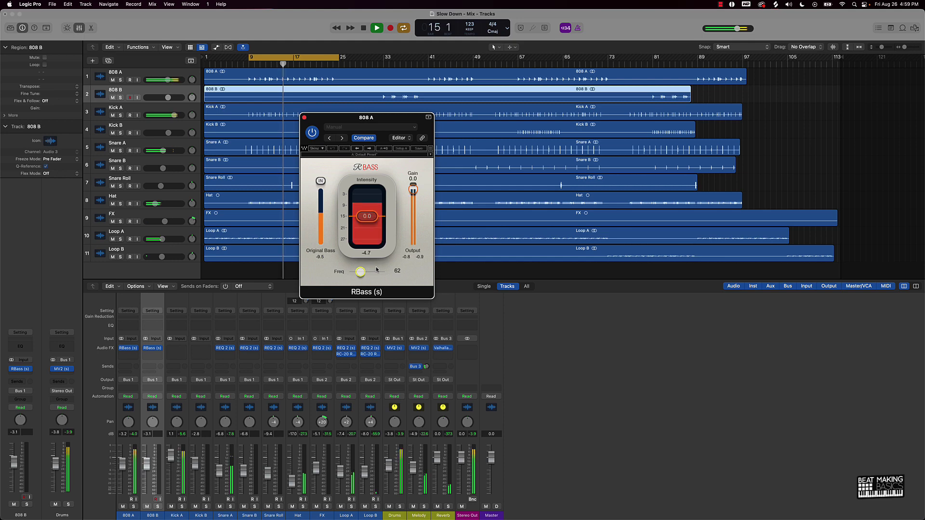
{"action": "left_click_drag", "start_coordinate": [359, 221], "coordinate": [358, 227]}
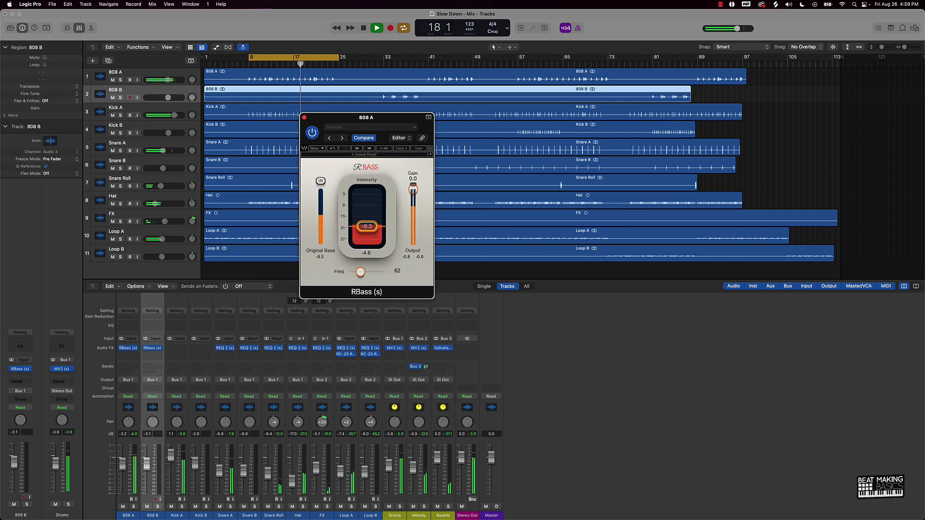
{"action": "left_click_drag", "start_coordinate": [359, 227], "coordinate": [358, 226]}
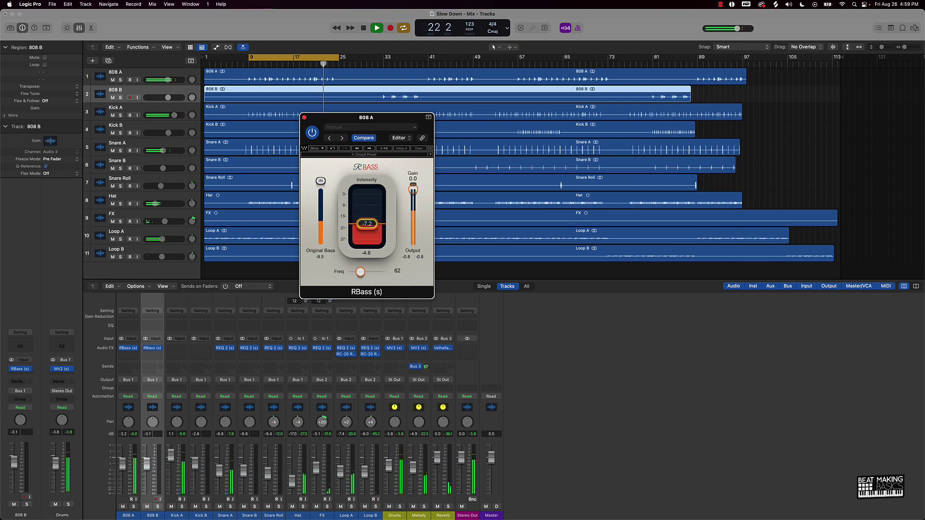
{"action": "left_click_drag", "start_coordinate": [361, 272], "coordinate": [356, 272]}
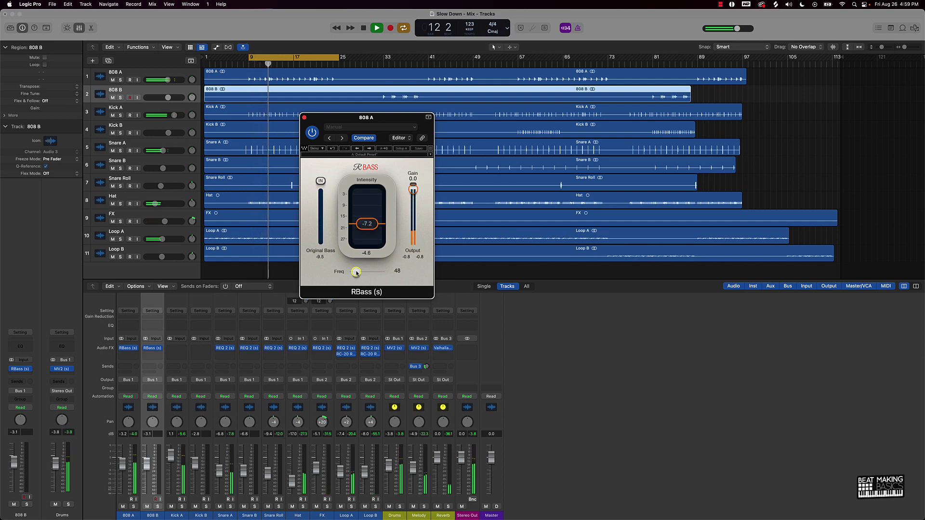
{"action": "left_click_drag", "start_coordinate": [356, 273], "coordinate": [361, 272]}
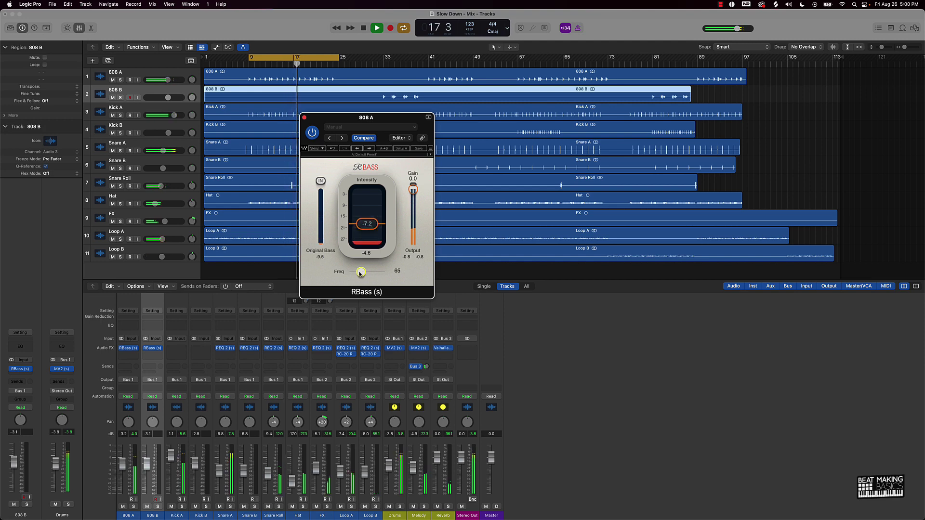
{"action": "left_click_drag", "start_coordinate": [367, 223], "coordinate": [367, 220]}
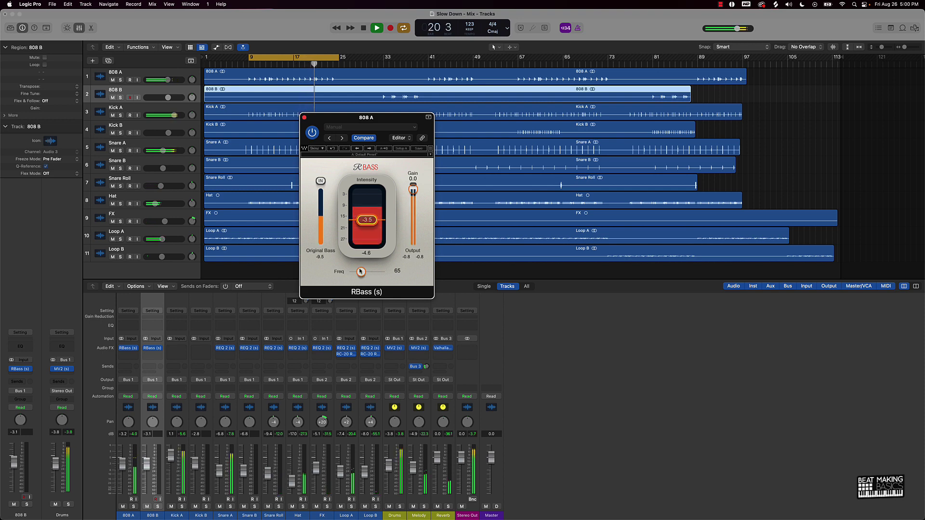
{"action": "left_click_drag", "start_coordinate": [360, 272], "coordinate": [358, 273]}
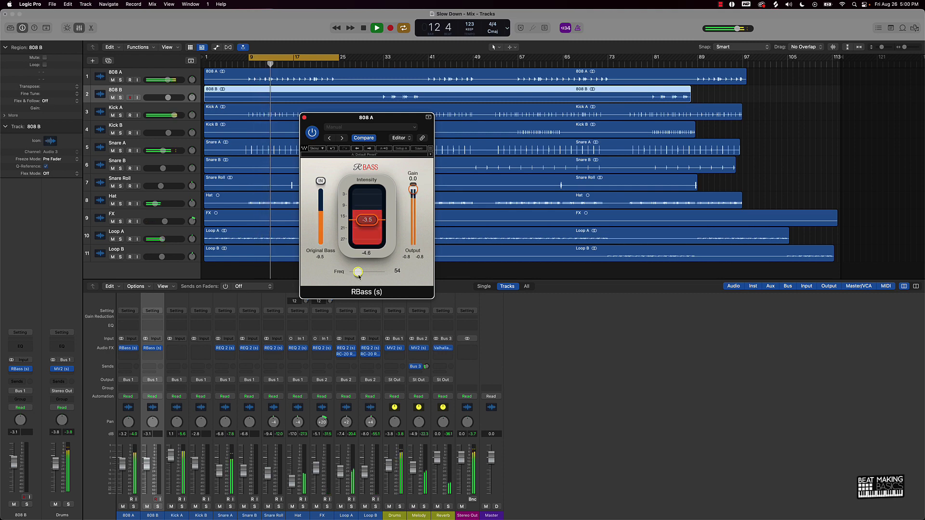
{"action": "left_click_drag", "start_coordinate": [359, 277], "coordinate": [361, 276]}
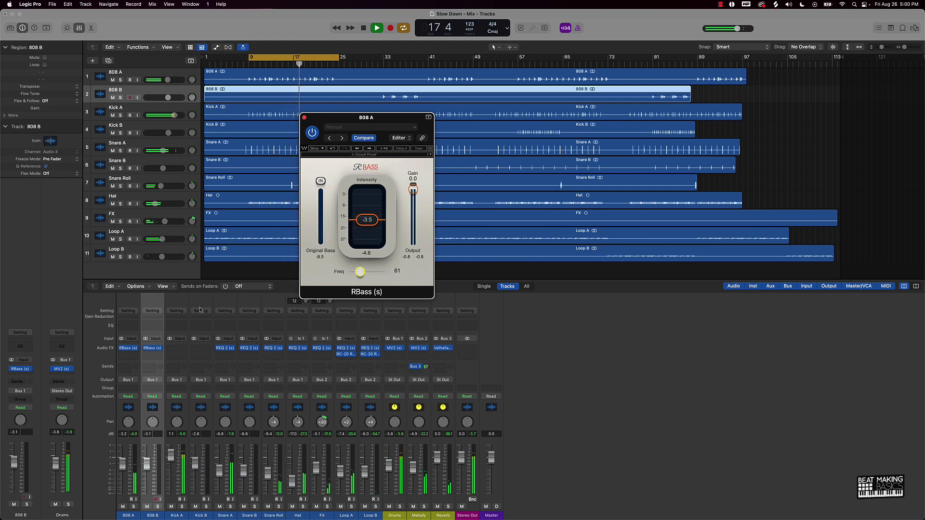
{"action": "key", "text": "space"}
Step: Insert the REQ 2 (s) stereo plug-in below RBass on 808 A and close the RBass window
{"action": "left_click", "coordinate": [134, 348]}
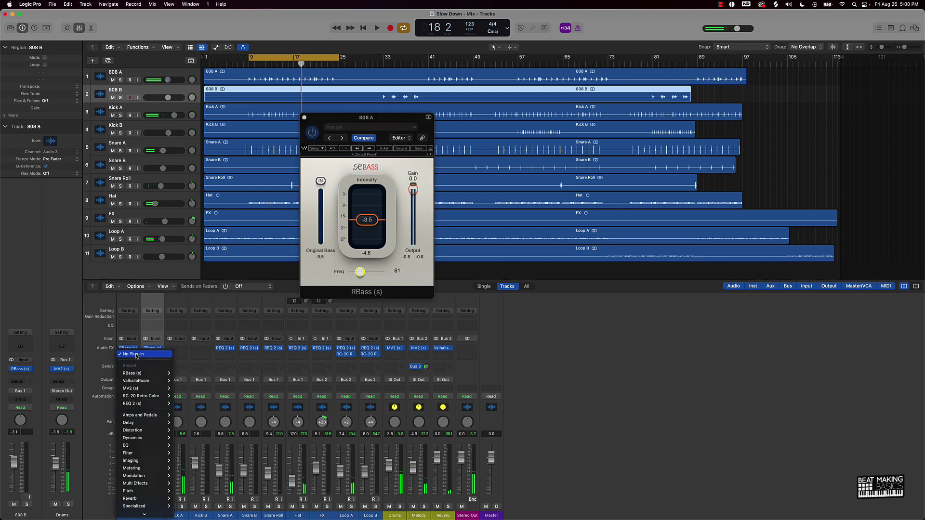
{"action": "mouse_move", "coordinate": [161, 396]}
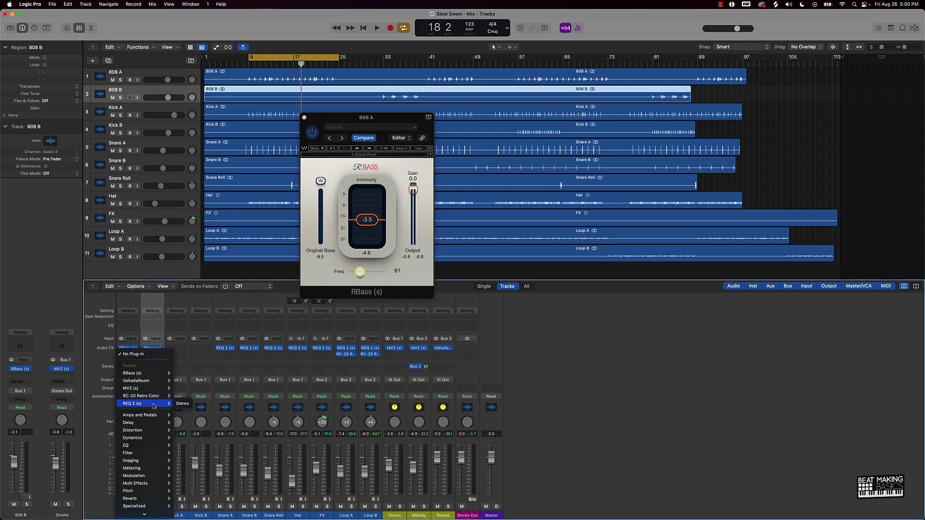
{"action": "left_click", "coordinate": [174, 406]}
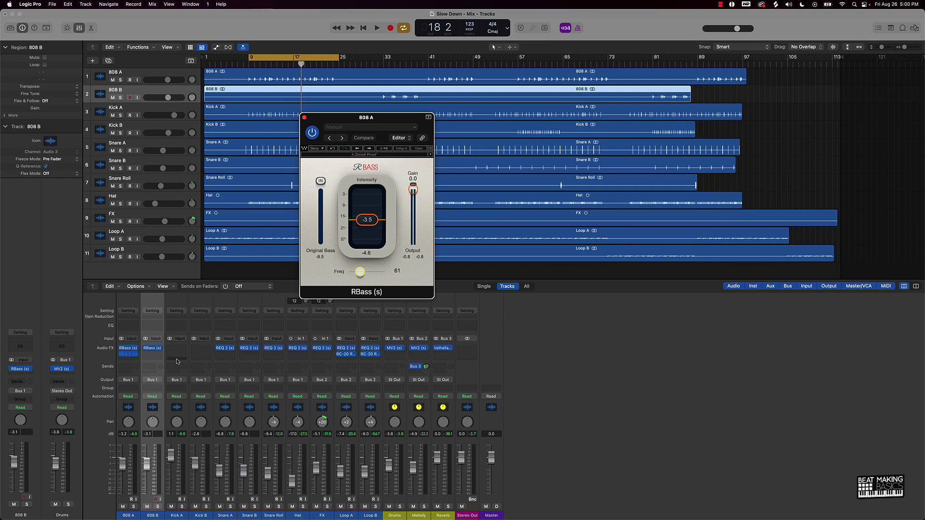
{"action": "left_click", "coordinate": [304, 118]}
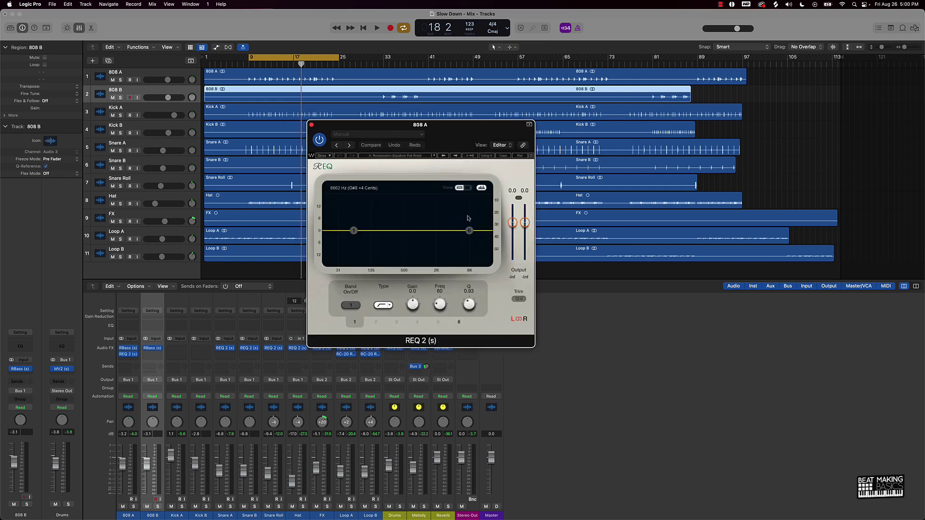
Step: Set band 6 of 808 A's REQ 2 to a low-pass at 1864 Hz during playback, stop, and close the plug-in
{"action": "left_click_drag", "start_coordinate": [471, 232], "coordinate": [466, 230]}
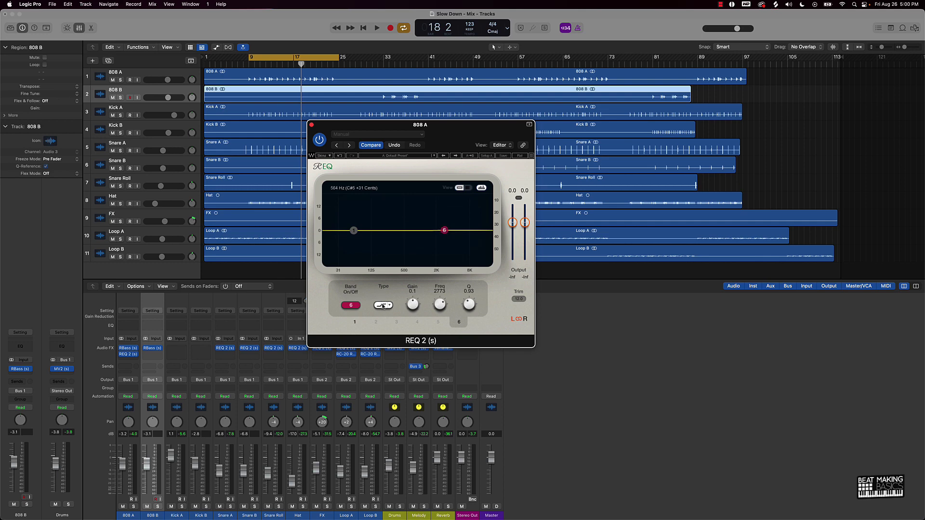
{"action": "left_click_drag", "start_coordinate": [446, 230], "coordinate": [448, 230]}
{"action": "key", "text": "space"}
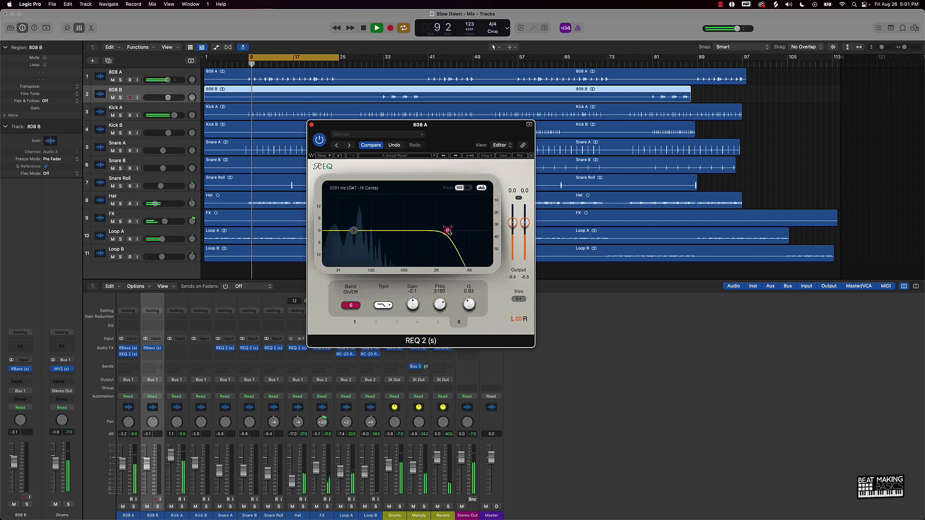
{"action": "left_click_drag", "start_coordinate": [448, 230], "coordinate": [435, 230]}
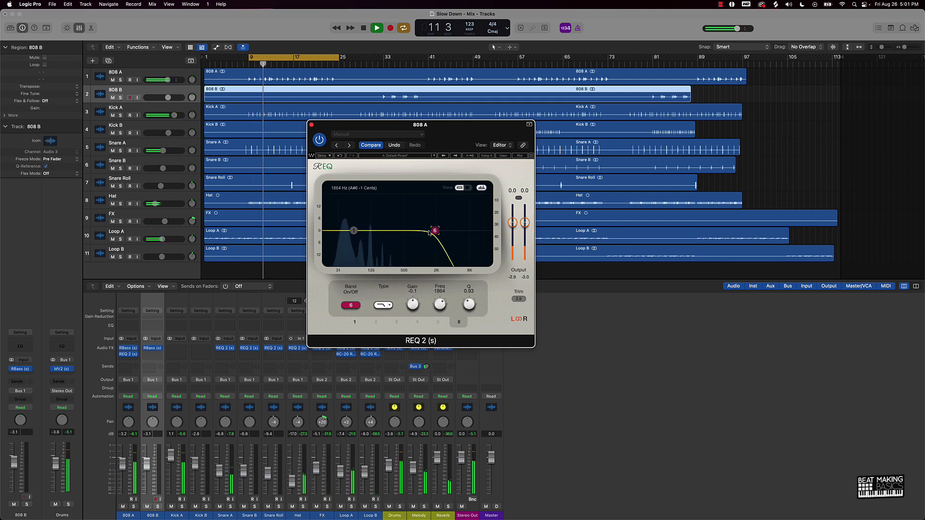
{"action": "key", "text": "space"}
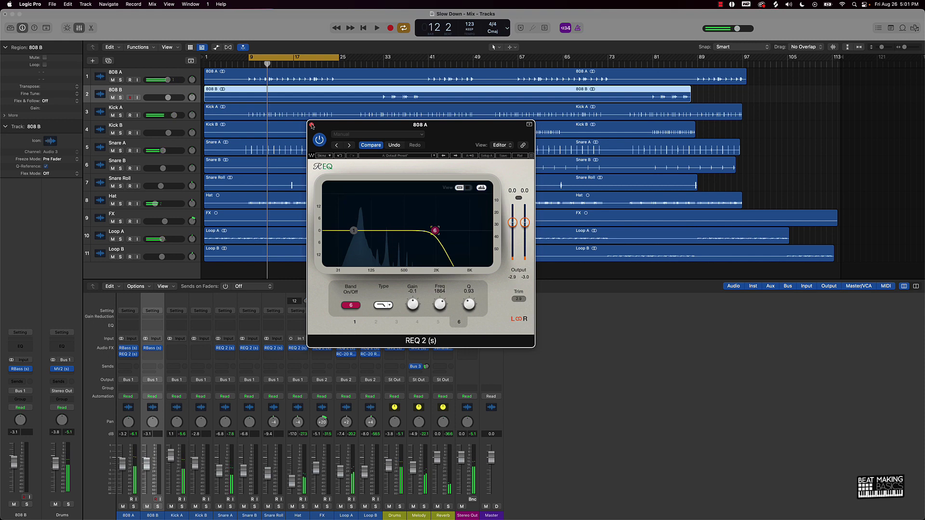
{"action": "key", "text": "super+w"}
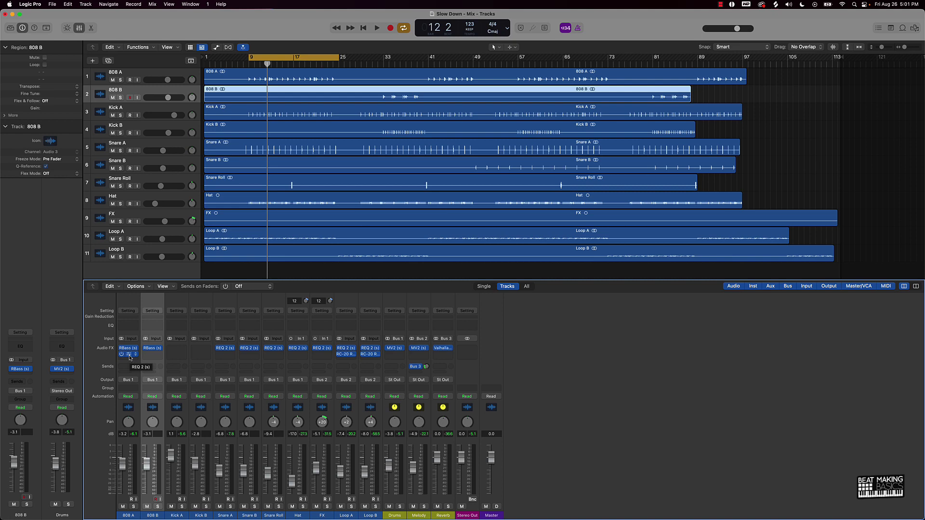
Step: Copy the REQ 2 (s) plug-in with its settings from 808 A to the slot below RBass on 808 B
{"action": "left_click", "coordinate": [159, 348]}
{"action": "left_click", "coordinate": [169, 341]}
{"action": "left_click_drag", "start_coordinate": [158, 357], "coordinate": [156, 357]}
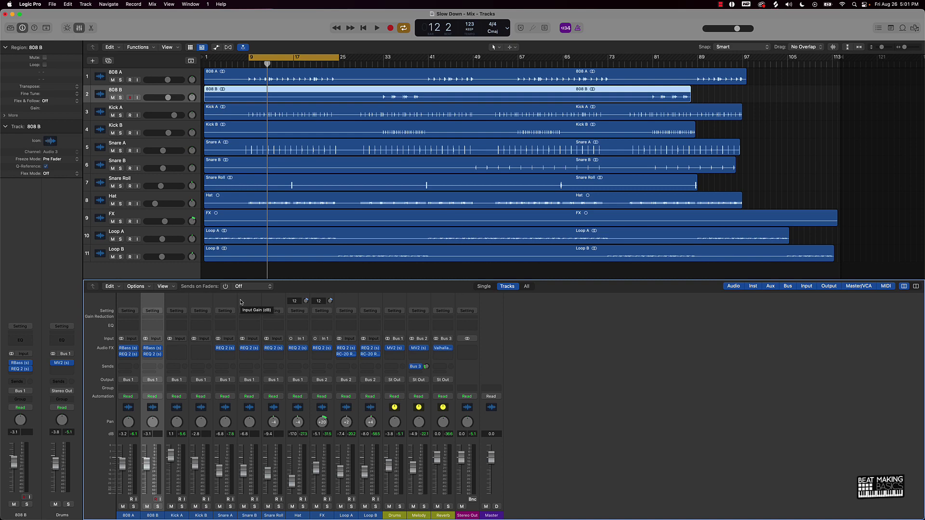
Step: Start playback, turn off the cycle, and lower the 808 A and 808 B faders to -4.1 dB
{"action": "key", "text": "space"}
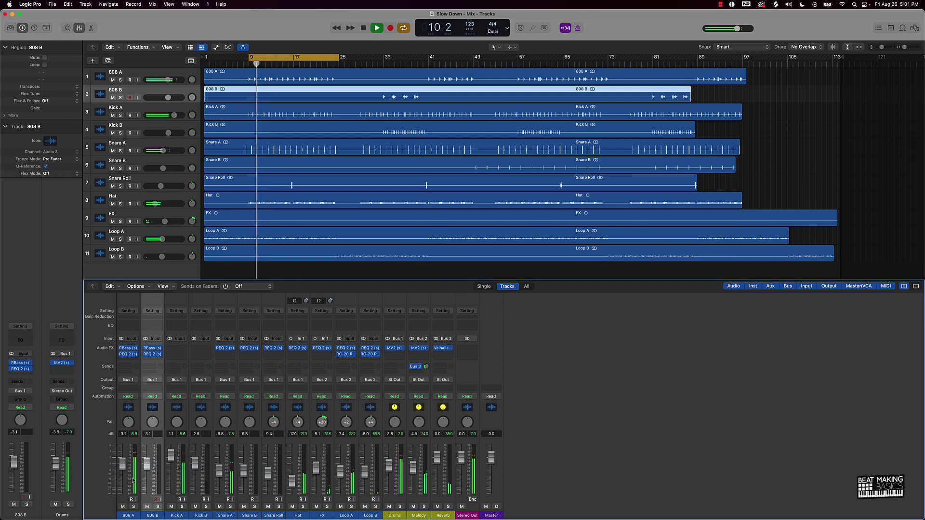
{"action": "left_click", "coordinate": [139, 500], "text": "shift"}
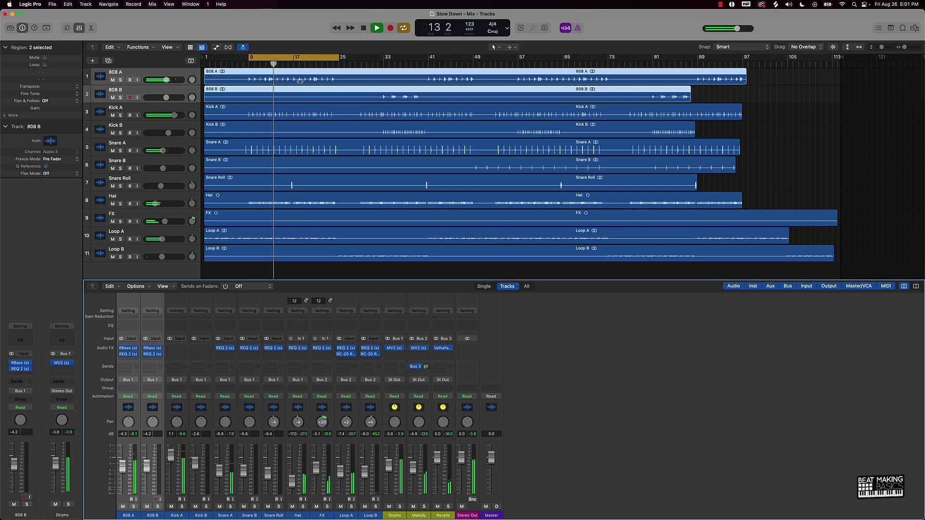
{"action": "left_click", "coordinate": [316, 61]}
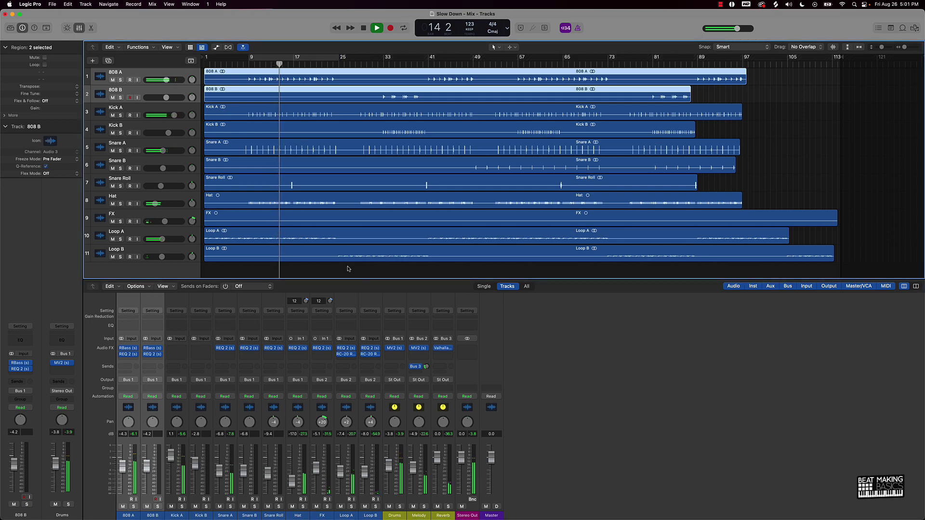
{"action": "left_click", "coordinate": [291, 269]}
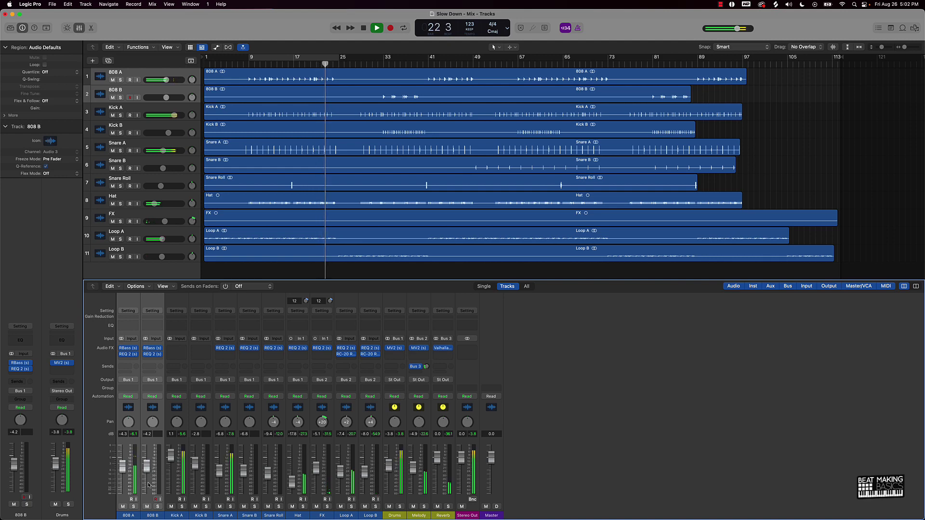
{"action": "left_click", "coordinate": [149, 498]}
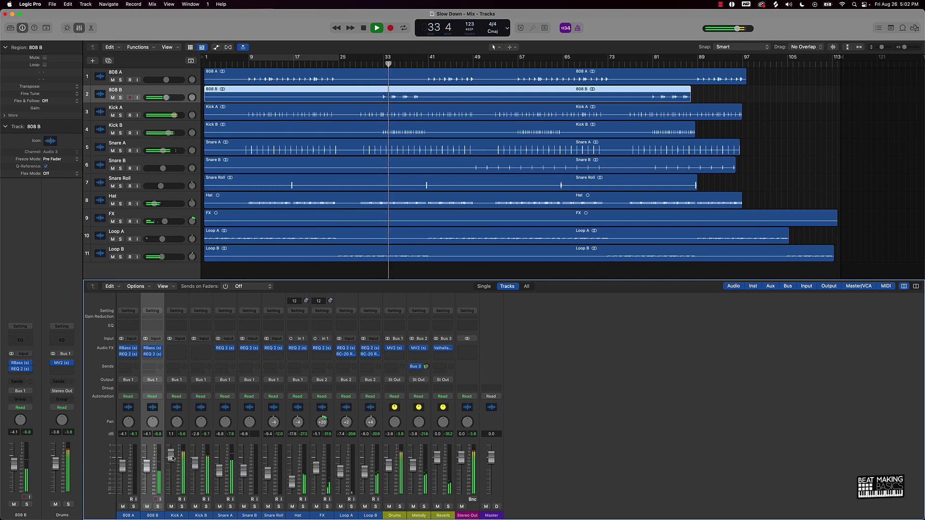
Step: Insert the stereo RBass plug-in in Kick A's first Audio FX slot
{"action": "left_click", "coordinate": [177, 349]}
{"action": "mouse_move", "coordinate": [196, 372]}
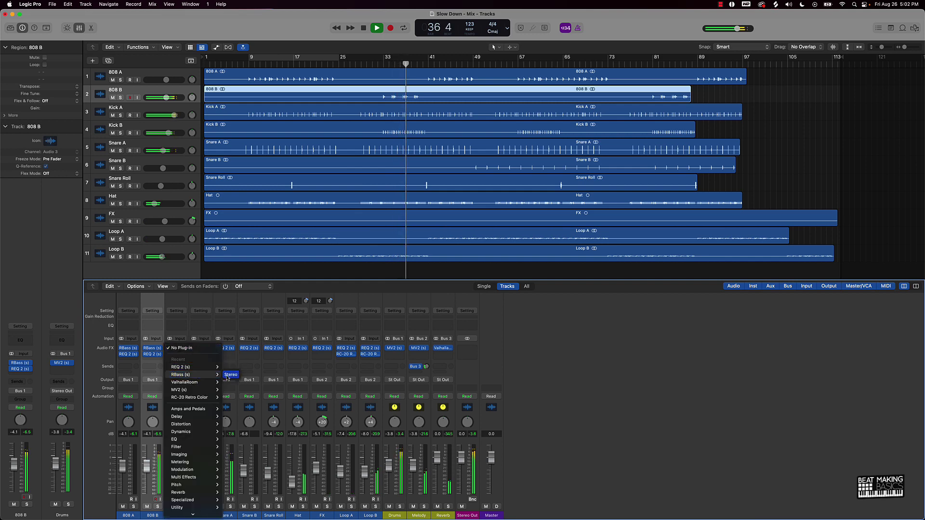
{"action": "left_click", "coordinate": [228, 374]}
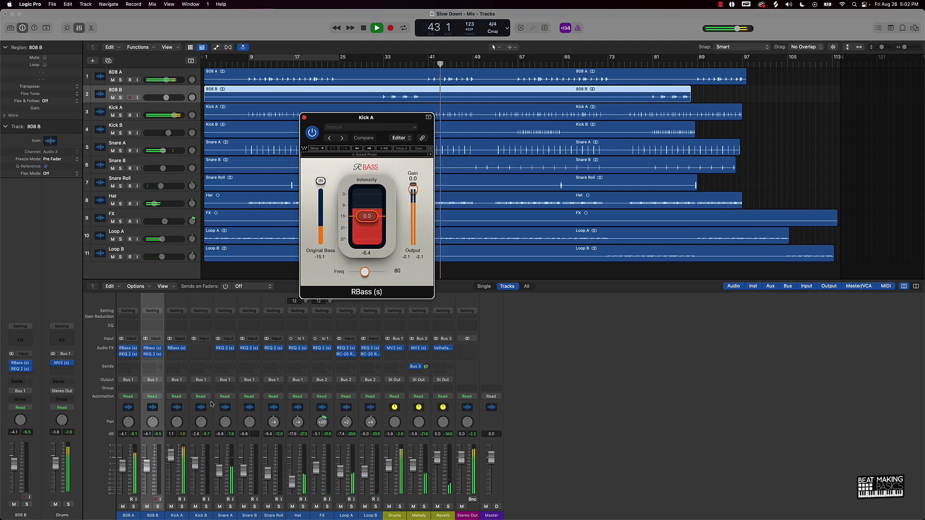
Step: Lower Kick A's fader to -0.2 dB during playback and close its RBass window
{"action": "left_click_drag", "start_coordinate": [174, 455], "coordinate": [176, 457]}
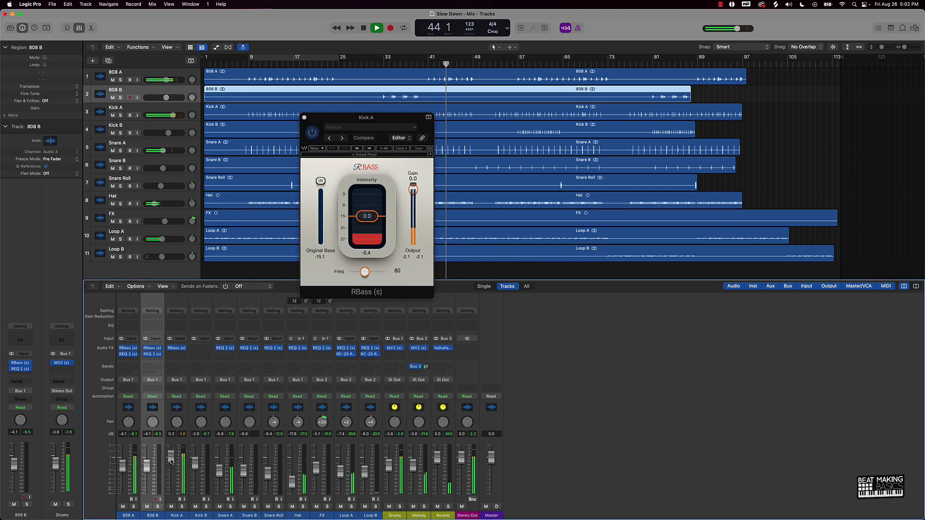
{"action": "key", "text": "space"}
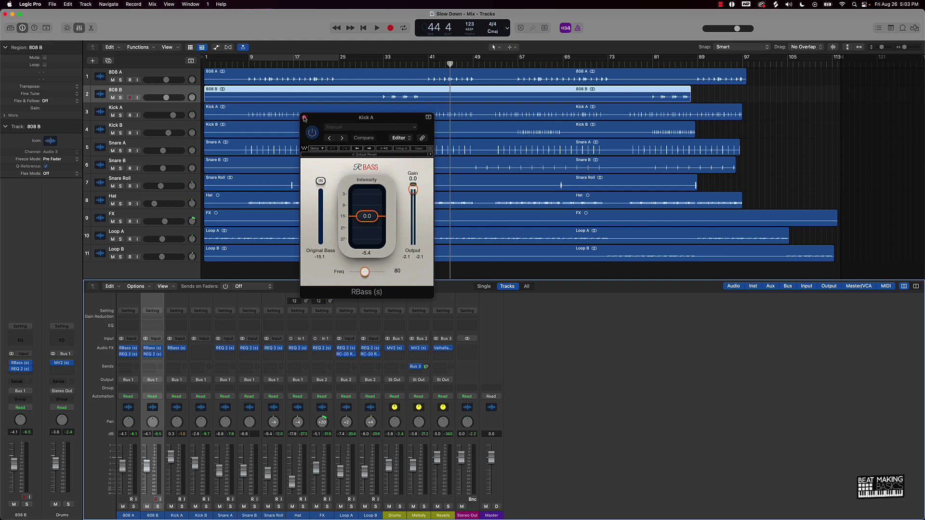
{"action": "left_click", "coordinate": [304, 118]}
{"action": "left_click", "coordinate": [247, 269]}
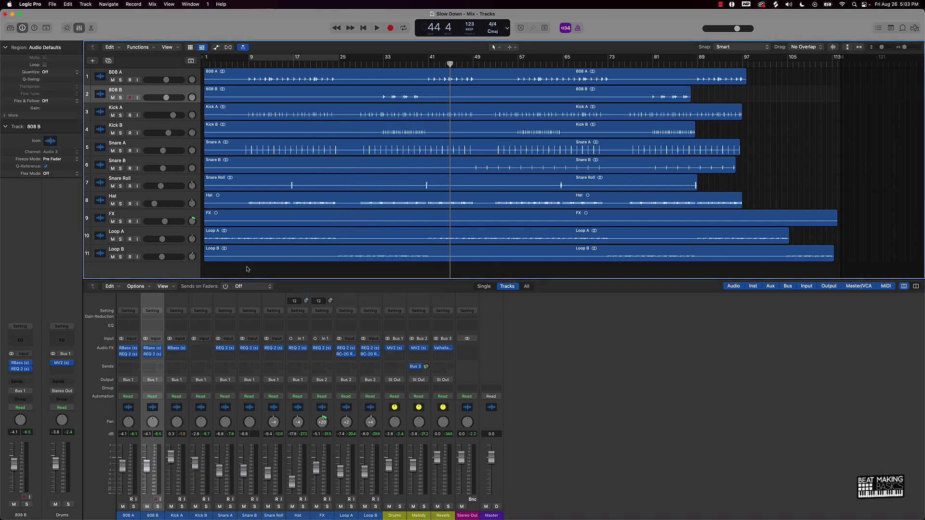
{"action": "key", "text": "space"}
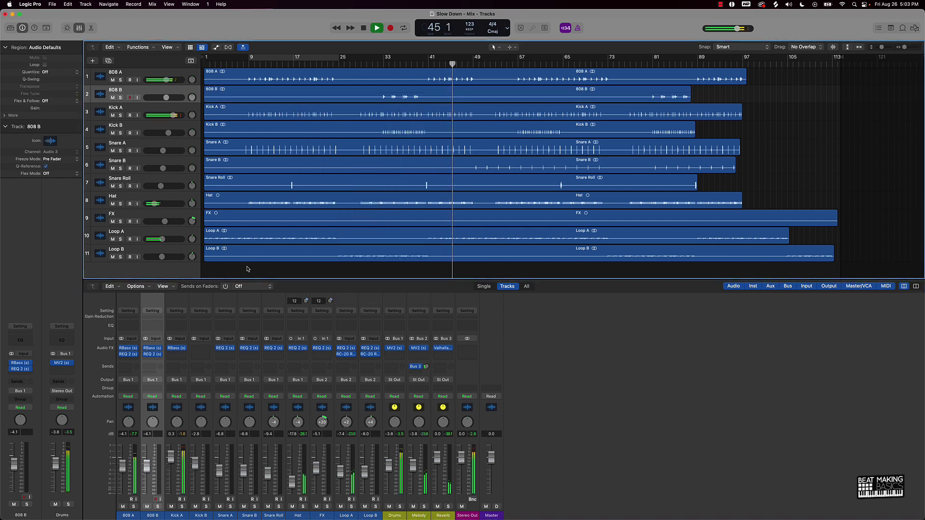
{"action": "left_click", "coordinate": [170, 456]}
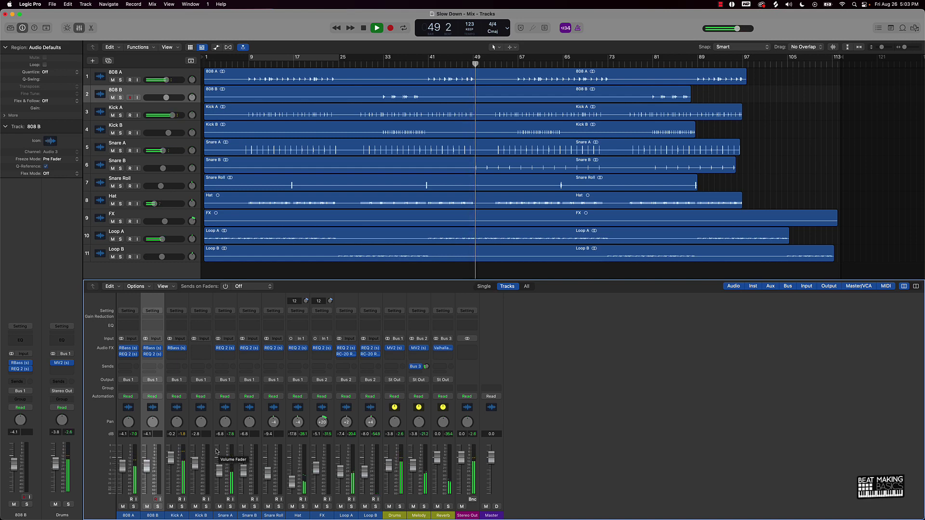
Step: Raise Snare B's fader to -5.8 dB and insert Slate Digital's Murda Melodies below its REQ 2
{"action": "left_click_drag", "start_coordinate": [244, 470], "coordinate": [243, 467]}
{"action": "left_click", "coordinate": [251, 356]}
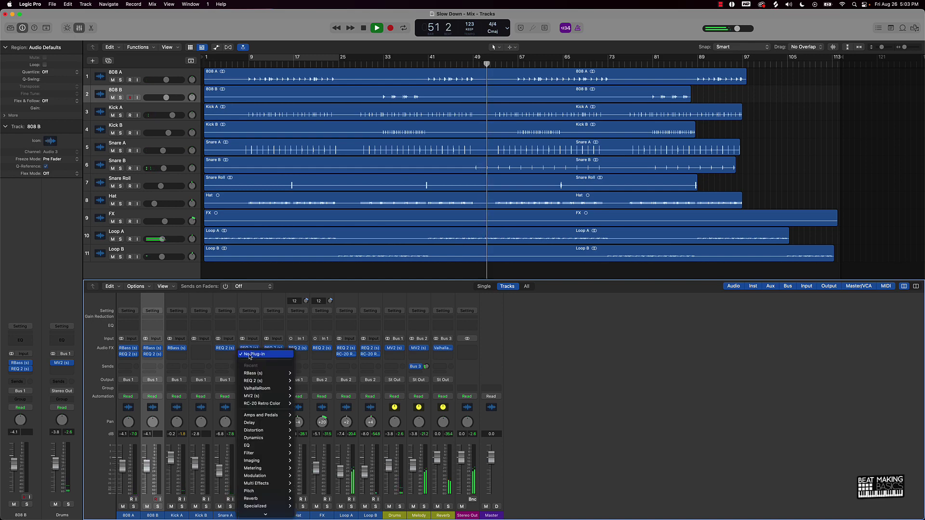
{"action": "mouse_move", "coordinate": [281, 511]}
{"action": "mouse_move", "coordinate": [318, 489]}
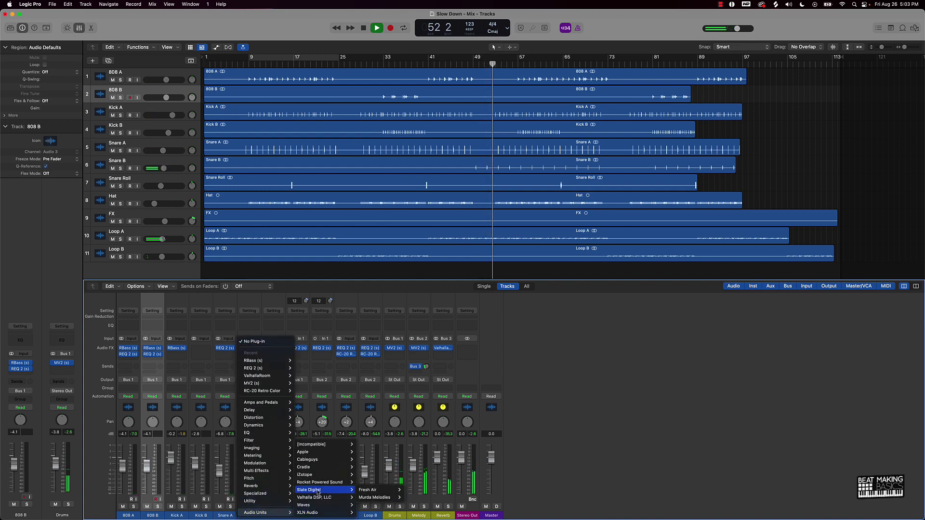
{"action": "left_click", "coordinate": [413, 497]}
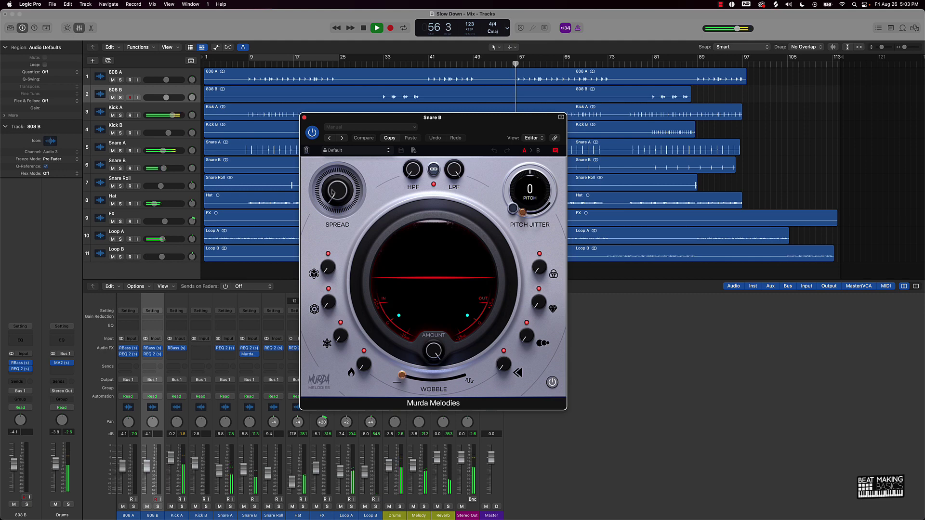
Step: Raise the Spread and HPF in Snare B's Murda Melodies and lower the Snare B fader to -7.4 dB
{"action": "left_click_drag", "start_coordinate": [333, 192], "coordinate": [359, 224]}
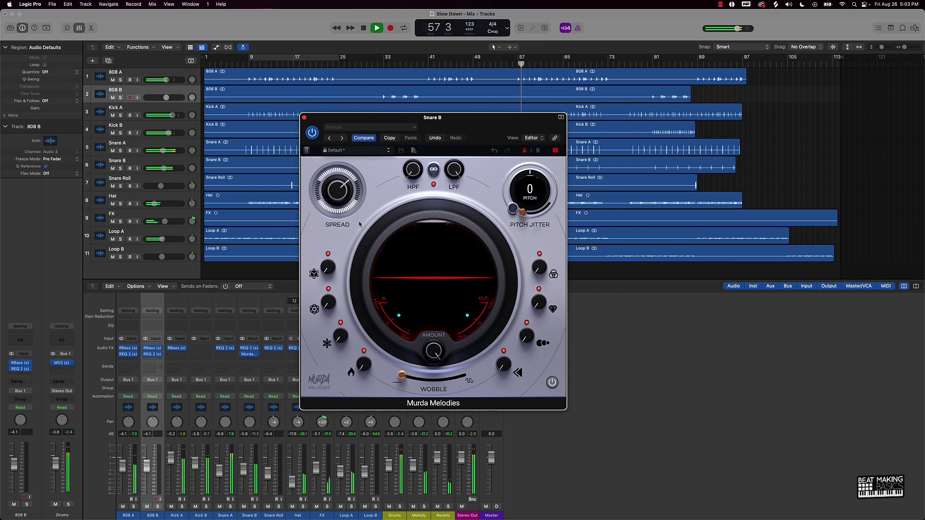
{"action": "left_click_drag", "start_coordinate": [409, 160], "coordinate": [413, 154]}
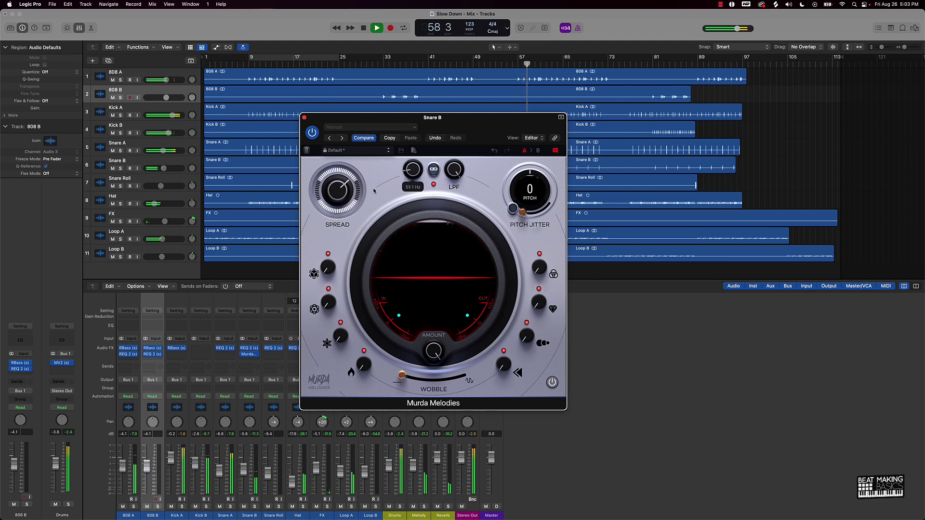
{"action": "left_click", "coordinate": [244, 475]}
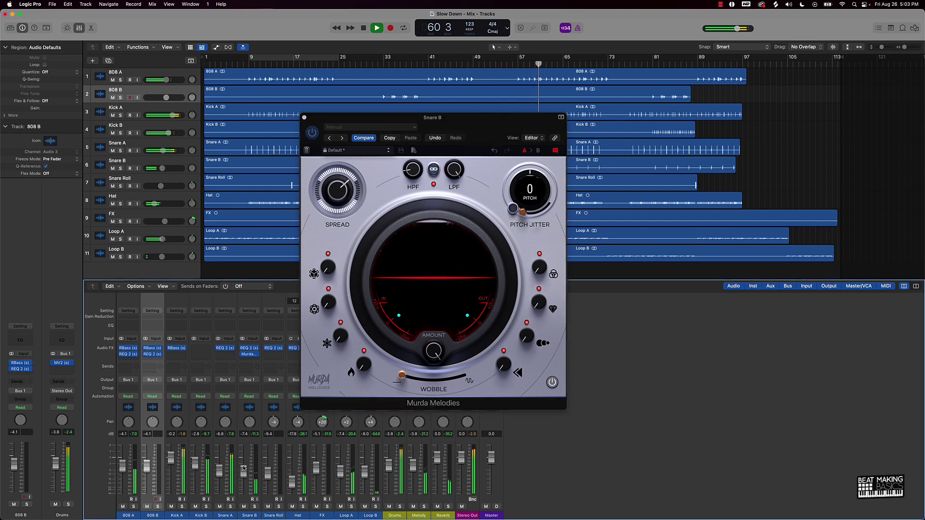
{"action": "key", "text": "space"}
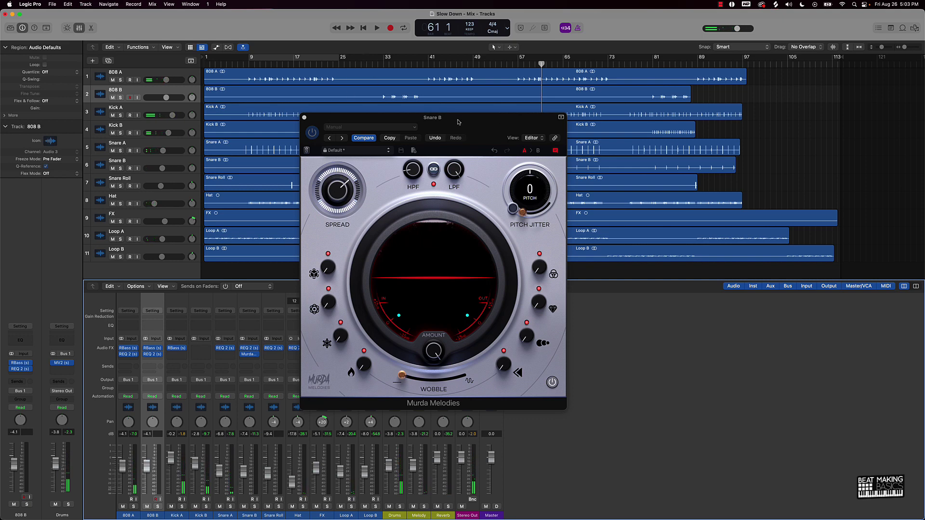
{"action": "left_click_drag", "start_coordinate": [460, 127], "coordinate": [565, 98]}
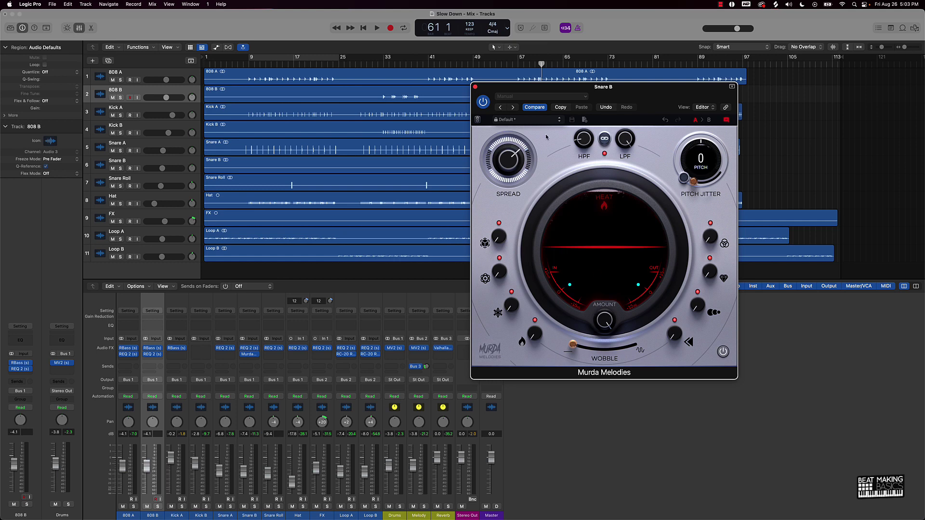
{"action": "left_click_drag", "start_coordinate": [502, 171], "coordinate": [513, 143]}
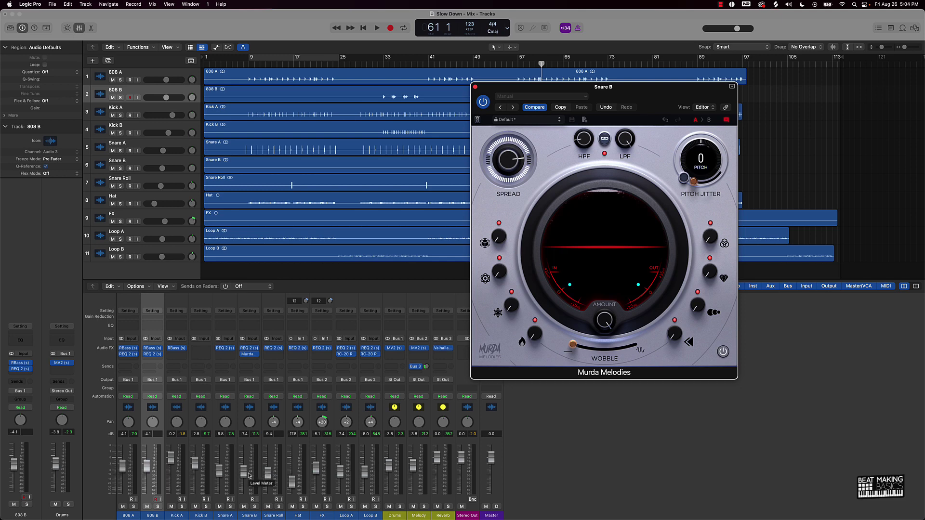
Step: Resume playback and set the faders of Snare A to -5.8 dB and Snare B to -9.6 dB
{"action": "key", "text": "space"}
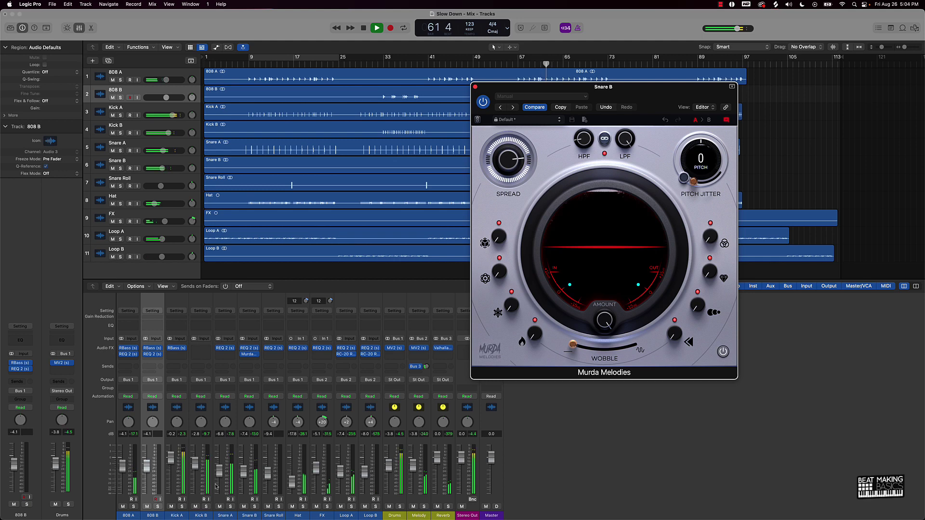
{"action": "mouse_move", "coordinate": [219, 470]}
{"action": "left_mouse_down"}
{"action": "mouse_move", "coordinate": [218, 480]}
{"action": "mouse_move", "coordinate": [219, 469]}
{"action": "left_mouse_up"}
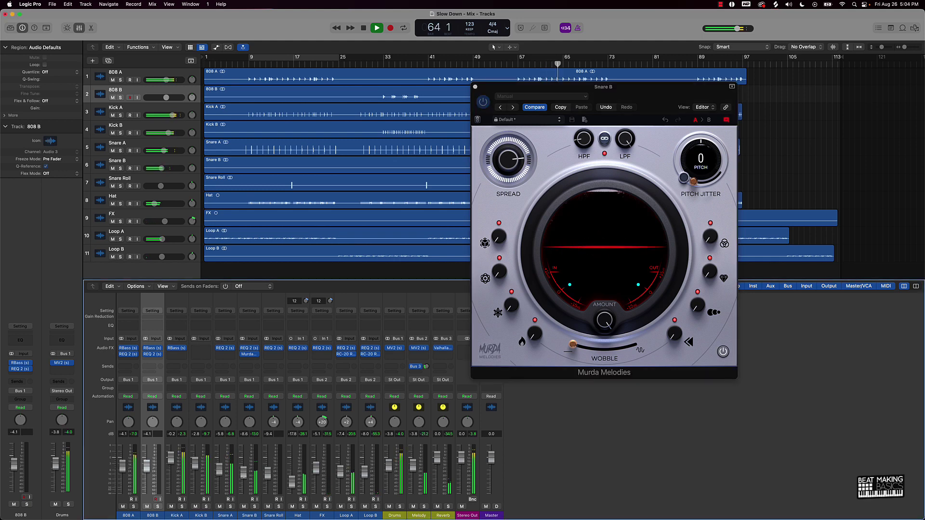
{"action": "left_click_drag", "start_coordinate": [244, 472], "coordinate": [245, 478]}
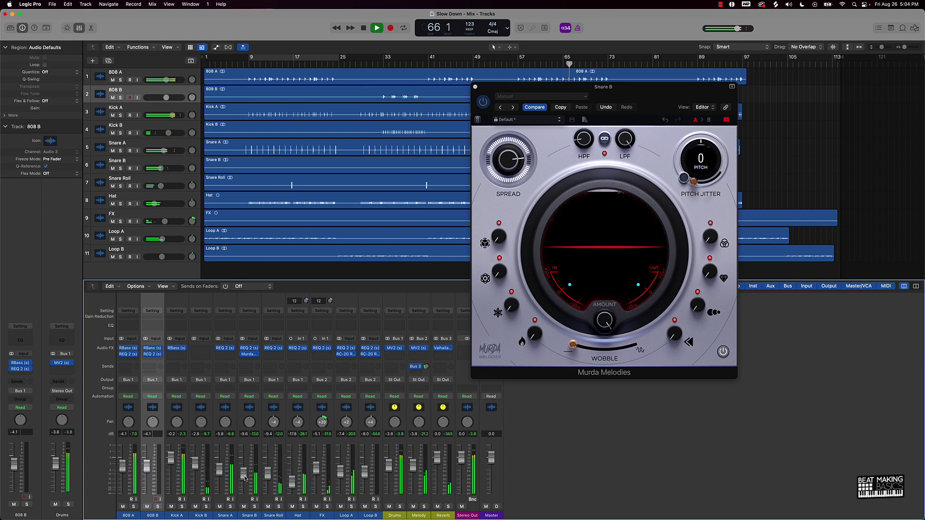
Step: Copy Murda Melodies from Snare B to the slot below REQ 2 on Snare Roll and close both plug-in windows
{"action": "mouse_move", "coordinate": [249, 357]}
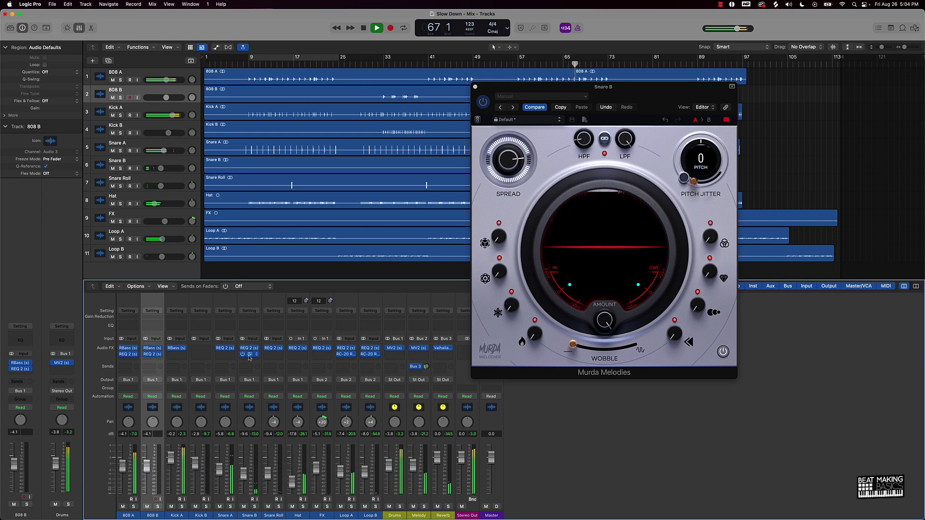
{"action": "left_click_drag", "start_coordinate": [250, 358], "coordinate": [273, 355]}
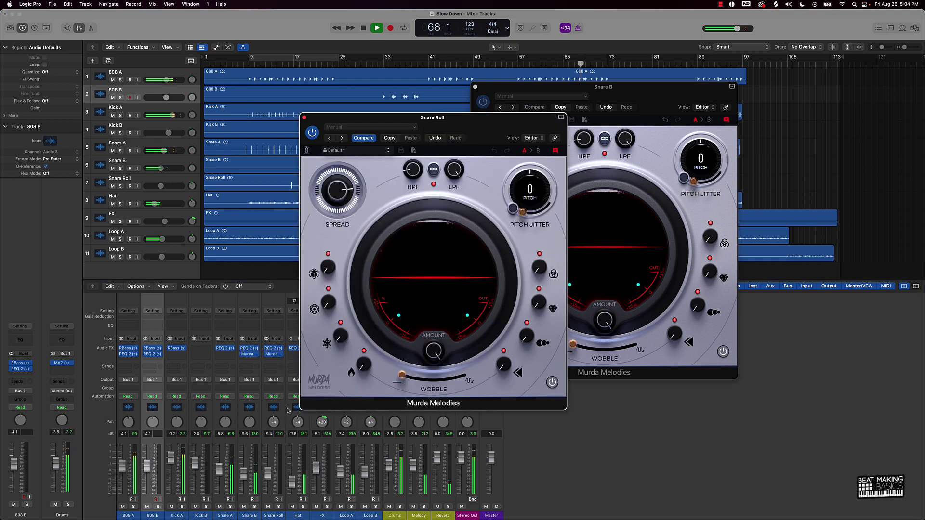
{"action": "left_click", "coordinate": [304, 117]}
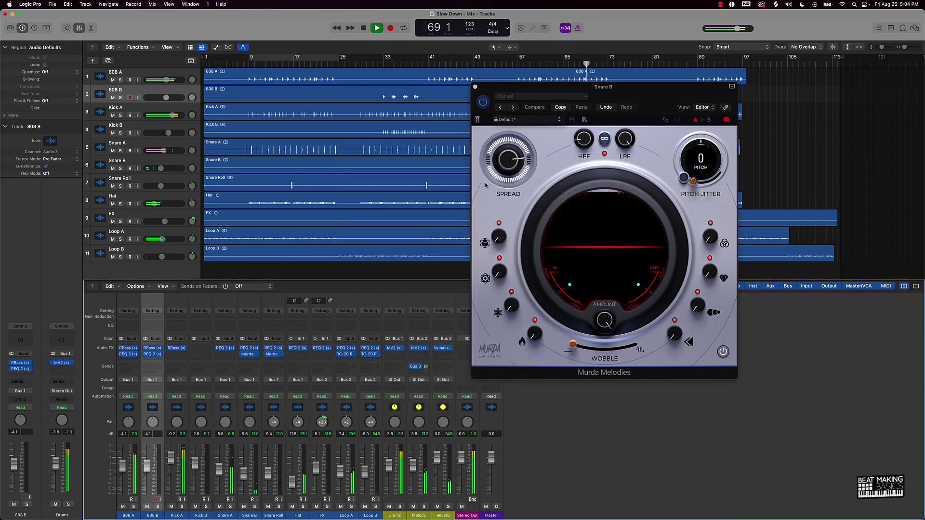
{"action": "left_click", "coordinate": [475, 87]}
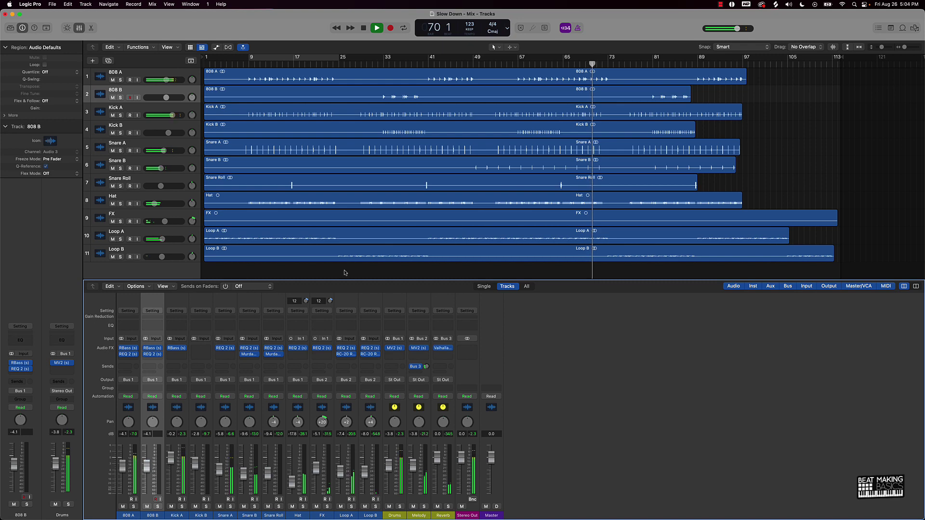
Step: Replay from about bar 62, set Snare Roll to -10.8 dB, Hat's pan to -7 and FX to -4.8 dB, and stop
{"action": "left_click", "coordinate": [551, 65]}
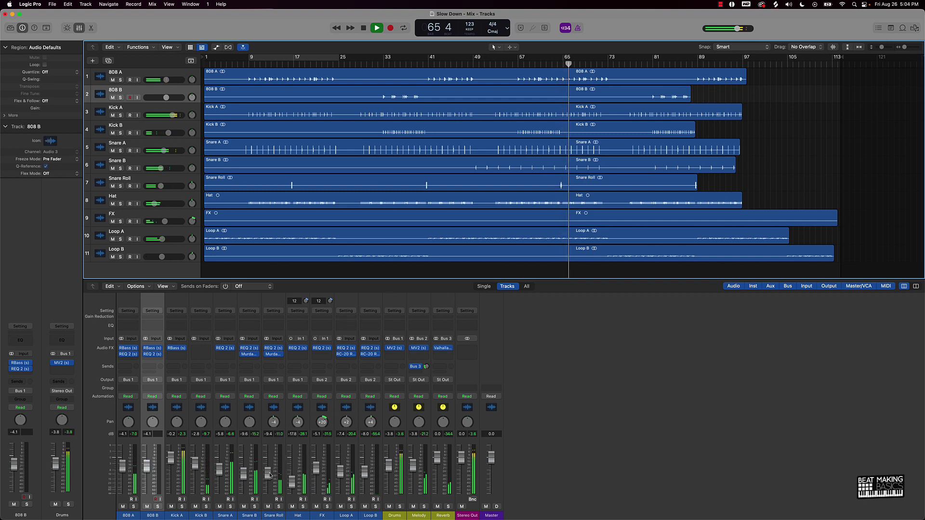
{"action": "left_click_drag", "start_coordinate": [270, 476], "coordinate": [269, 479]}
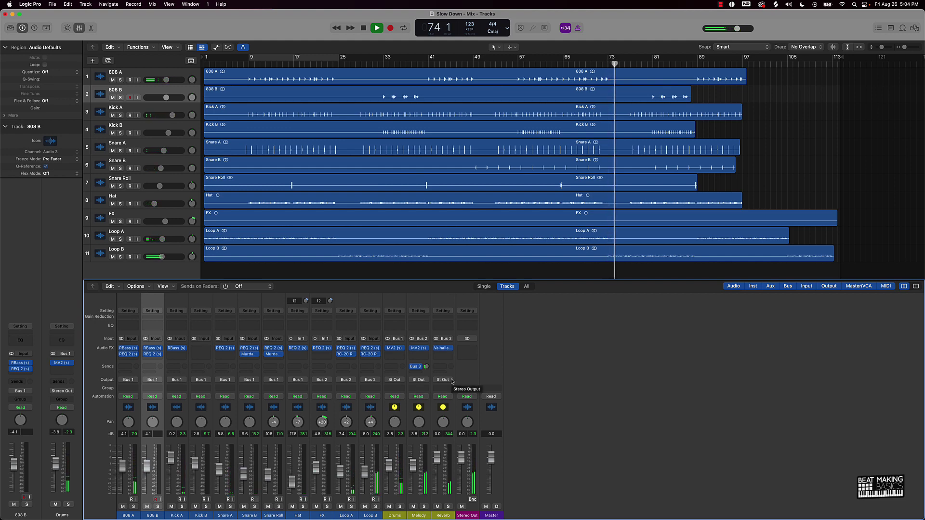
{"action": "key", "text": "space"}
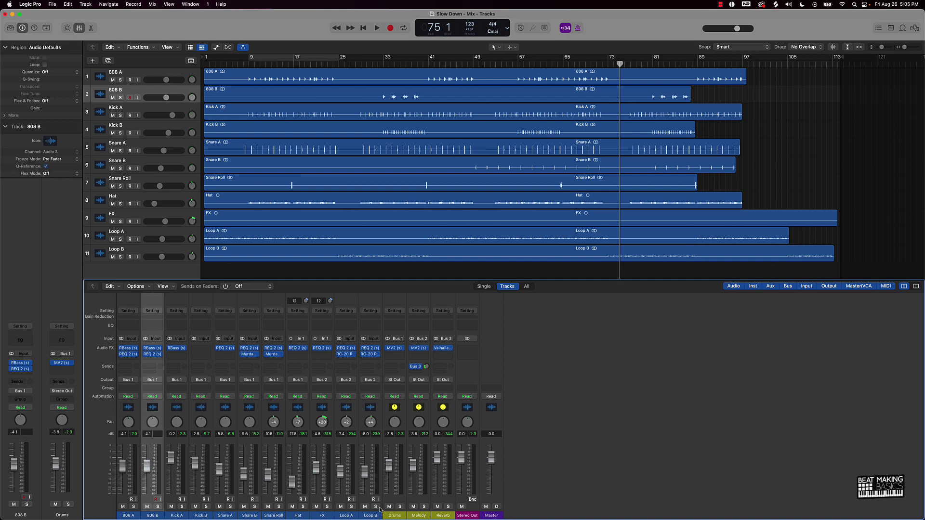
Step: Select all eleven stem channels, then only the Drums bus channel in the mixer
{"action": "left_click_drag", "start_coordinate": [381, 496], "coordinate": [104, 485]}
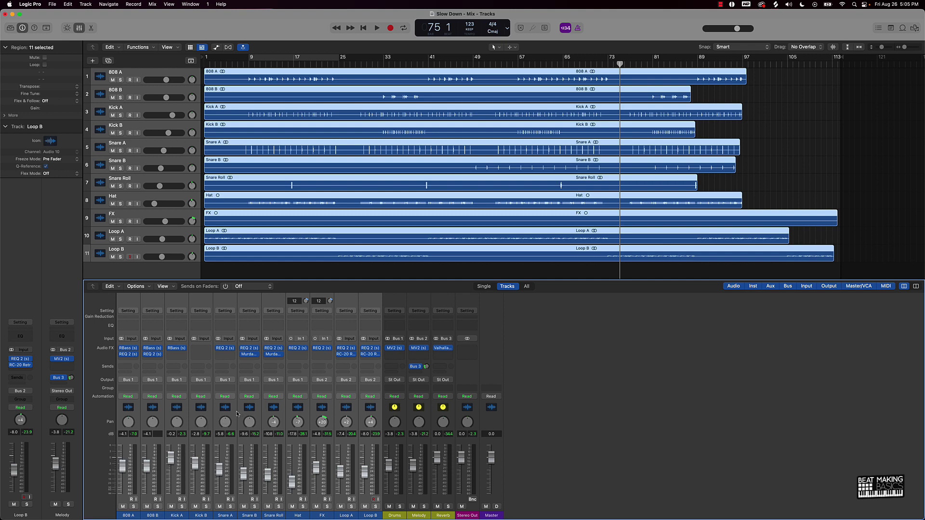
{"action": "left_click", "coordinate": [235, 442]}
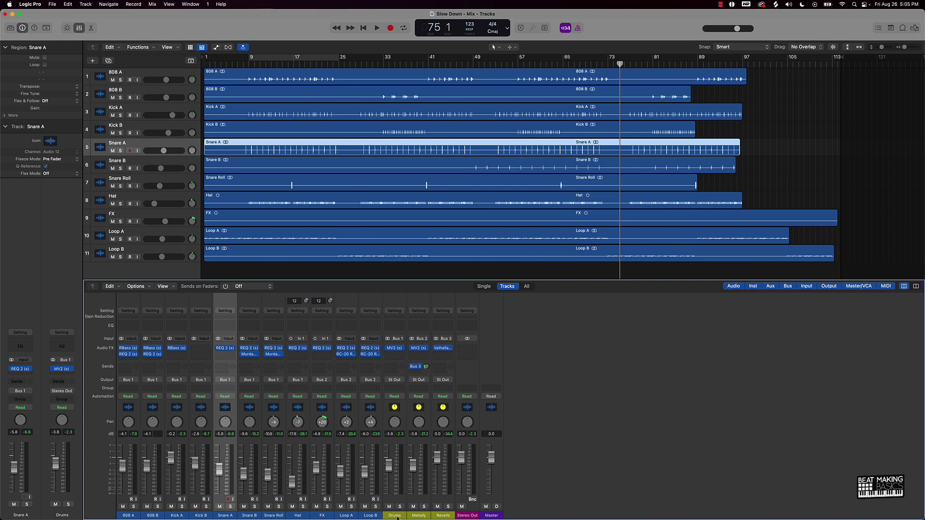
{"action": "left_click", "coordinate": [406, 502]}
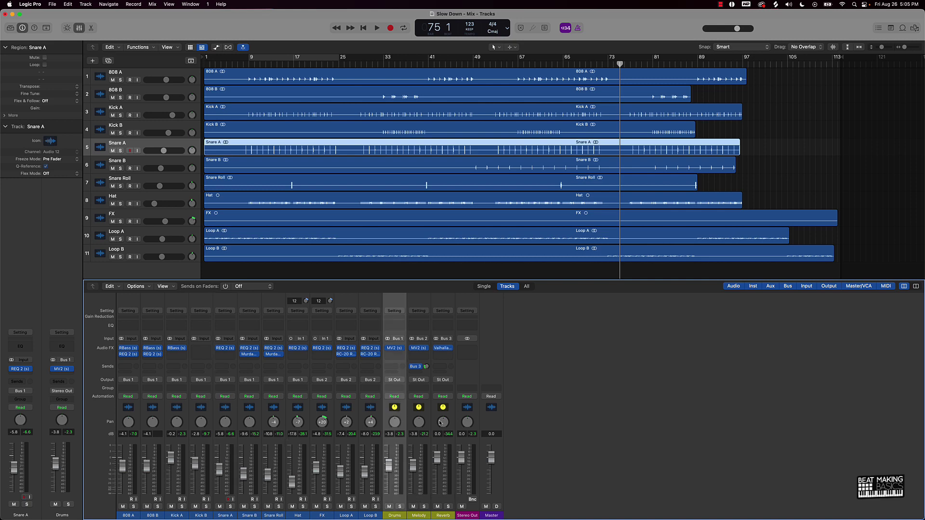
Step: Return the playhead to bar 1 and create one software instrument track with Quick Sampler below Loop B
{"action": "left_click", "coordinate": [460, 267]}
{"action": "key", "text": "Return"}
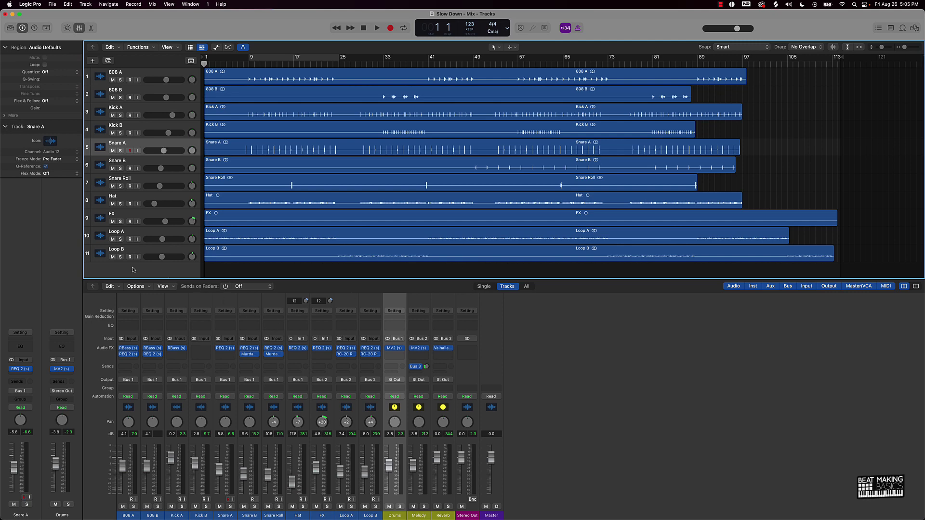
{"action": "left_click", "coordinate": [99, 254]}
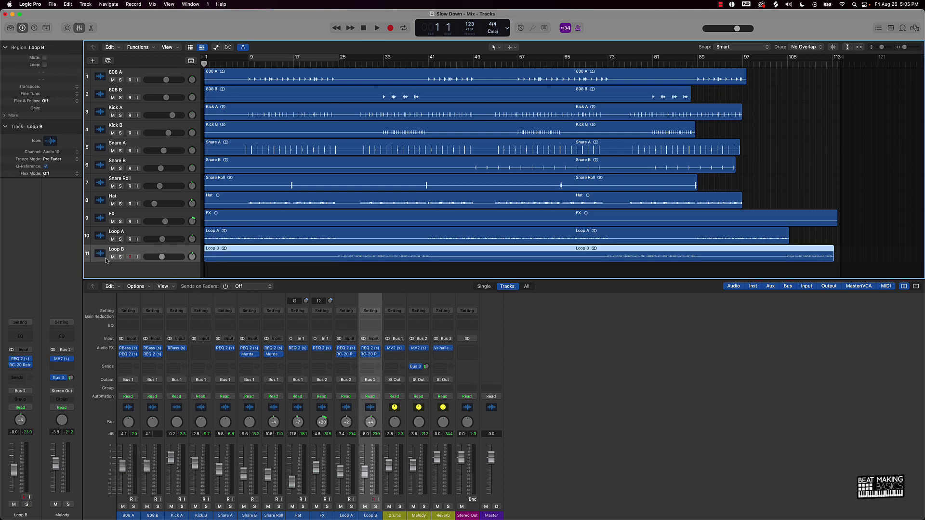
{"action": "left_click", "coordinate": [91, 61]}
{"action": "left_click", "coordinate": [386, 200]}
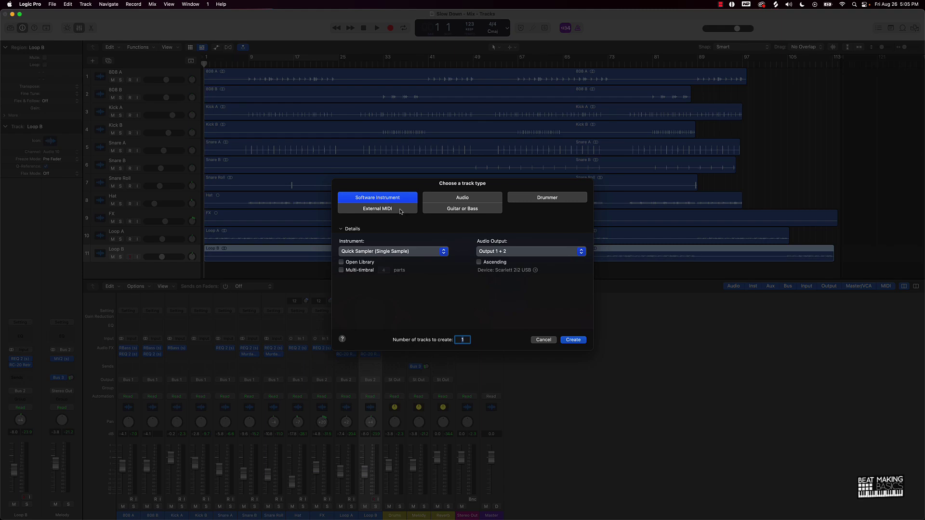
{"action": "left_click", "coordinate": [573, 340]}
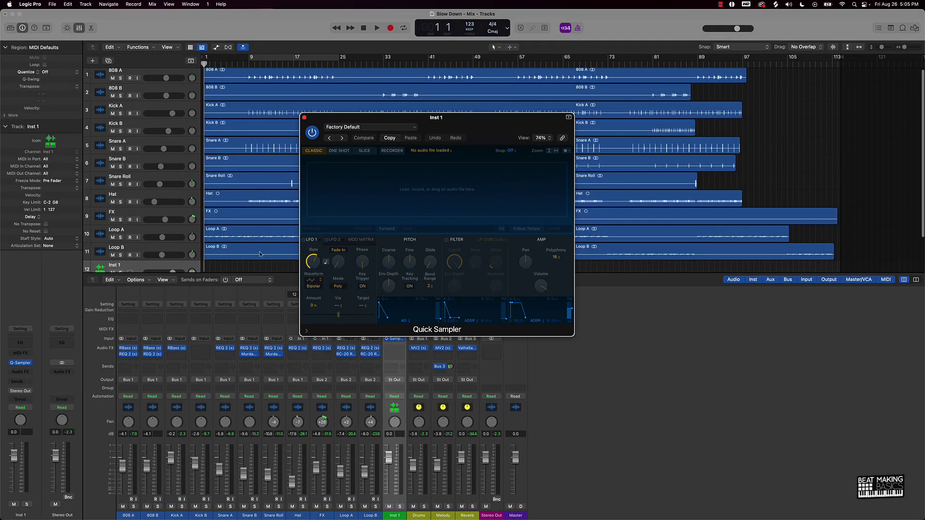
Step: Load the Ukiah Beats Official Tag preset in Quick Sampler, set its channel fader to -7.8 dB and close the plug-in window
{"action": "left_click", "coordinate": [346, 127]}
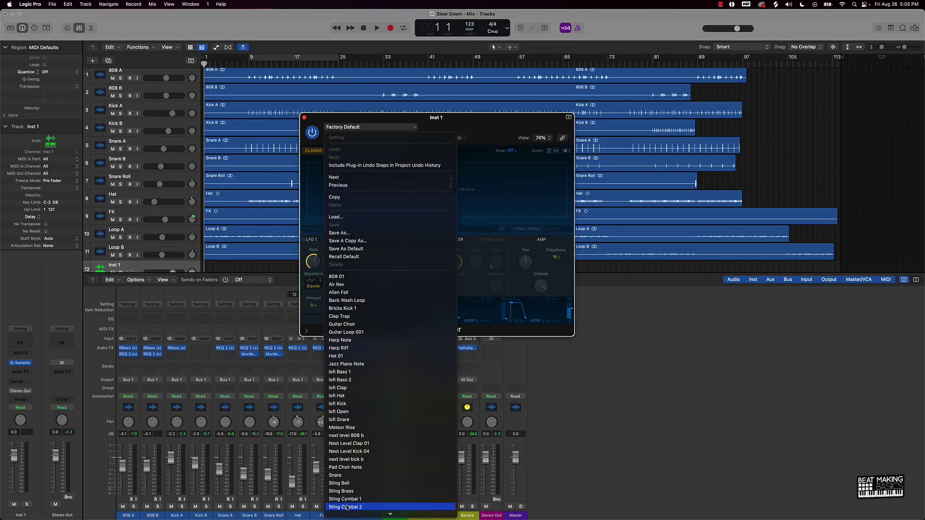
{"action": "scroll", "coordinate": [352, 484], "scroll_direction": "down", "scroll_amount": 5}
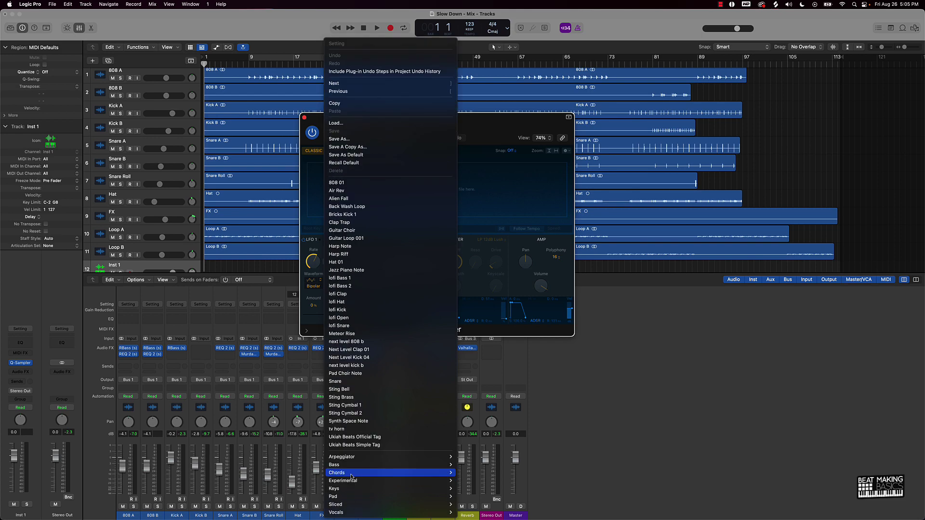
{"action": "left_click", "coordinate": [367, 440]}
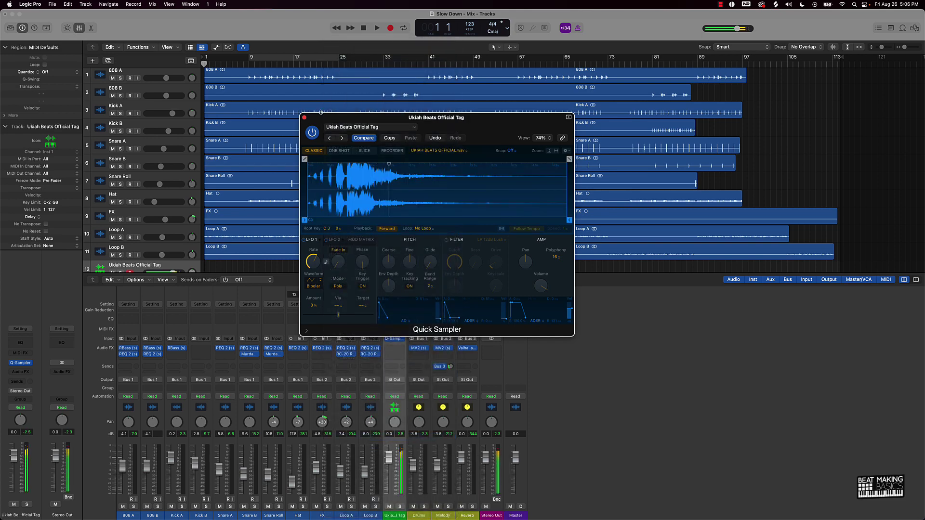
{"action": "left_click_drag", "start_coordinate": [14, 456], "coordinate": [13, 470]}
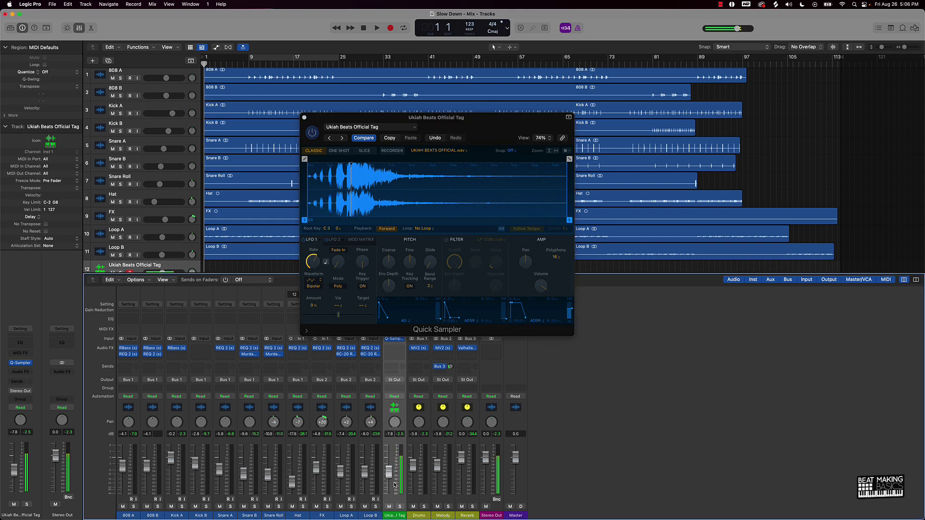
{"action": "left_click", "coordinate": [304, 117]}
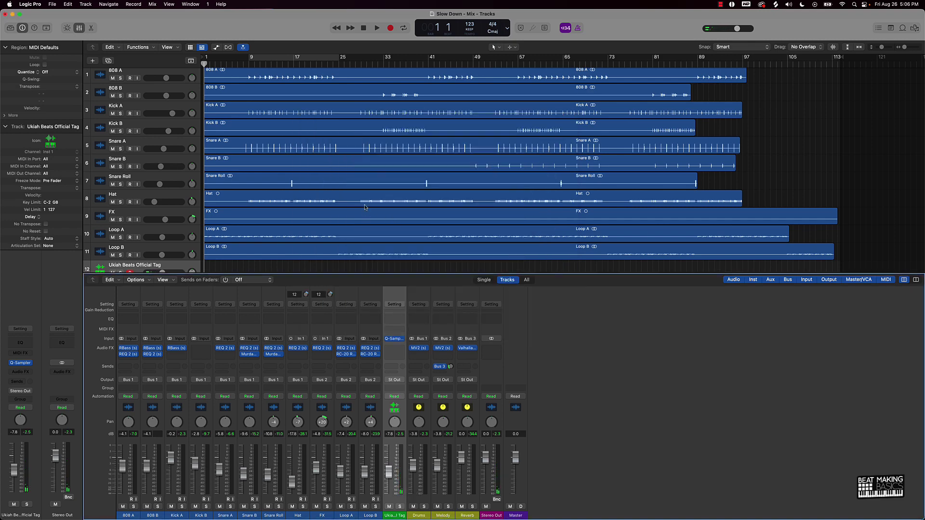
Step: Record one tag note in bar 2 on the Ukiah Beats Official Tag track and quantize it to 1/16 notes
{"action": "key", "text": "r"}
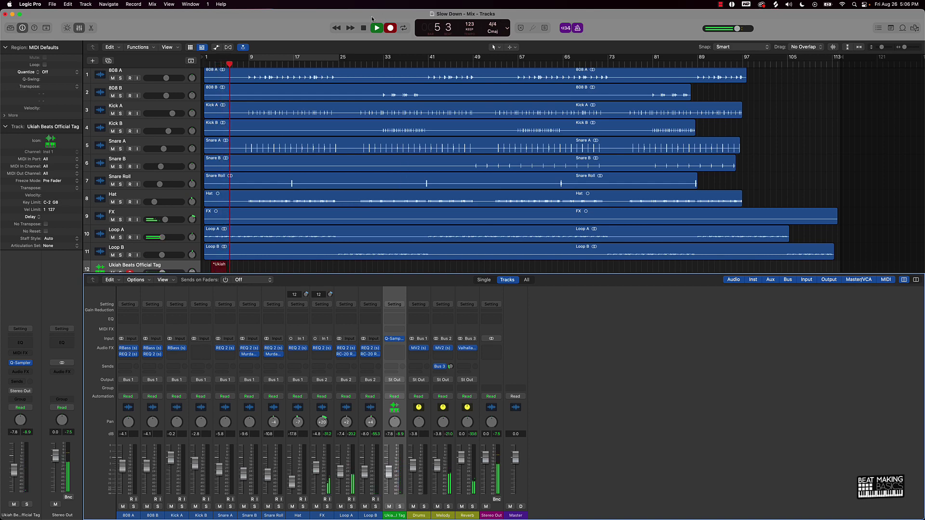
{"action": "left_click", "coordinate": [246, 267]}
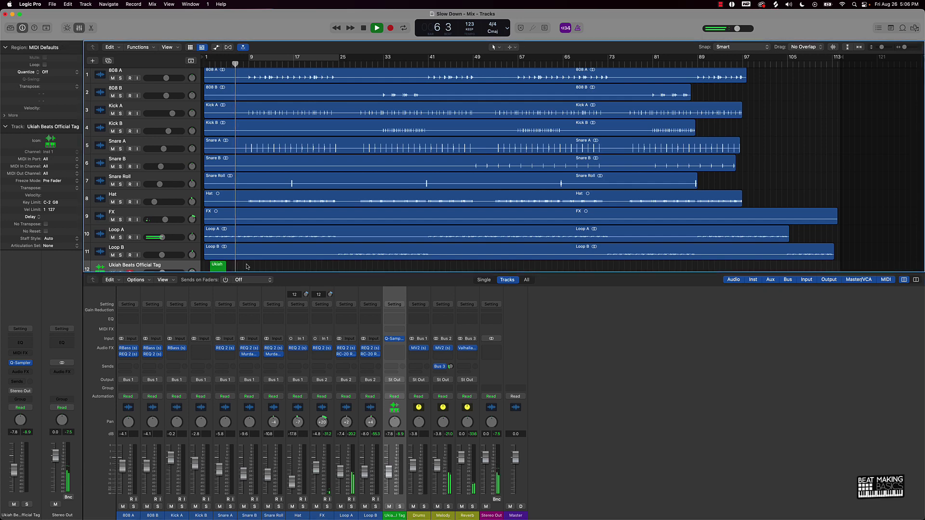
{"action": "scroll", "coordinate": [246, 266], "scroll_direction": "down", "scroll_amount": 2}
{"action": "double_click", "coordinate": [219, 231]}
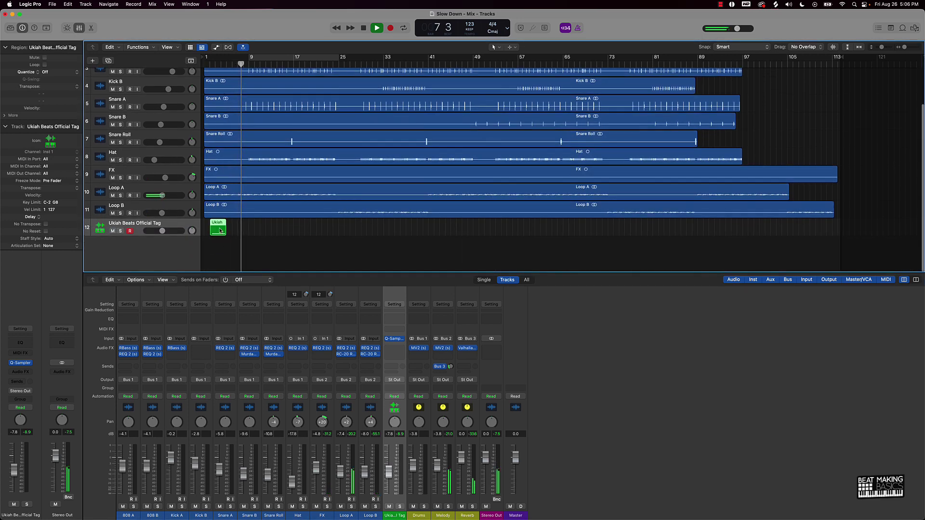
{"action": "left_click", "coordinate": [219, 231]}
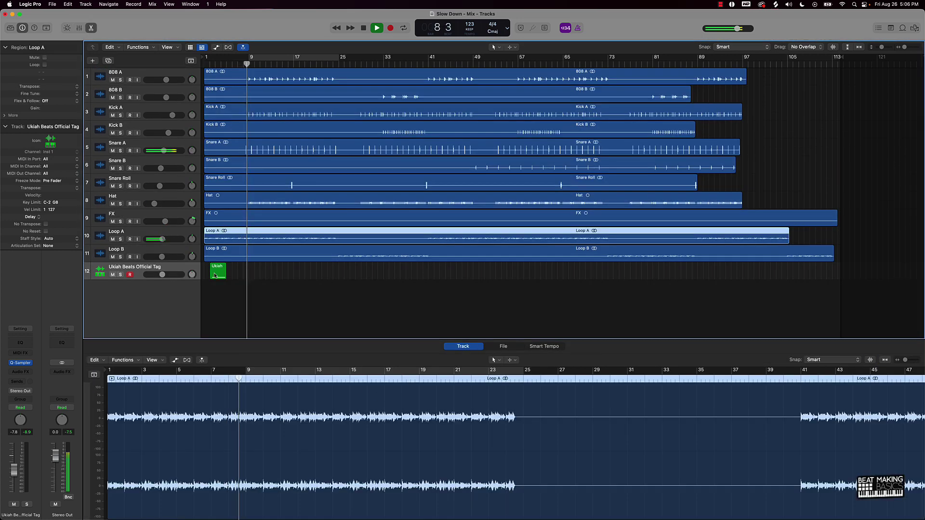
{"action": "left_click", "coordinate": [257, 310]}
{"action": "key", "text": "super+a"}
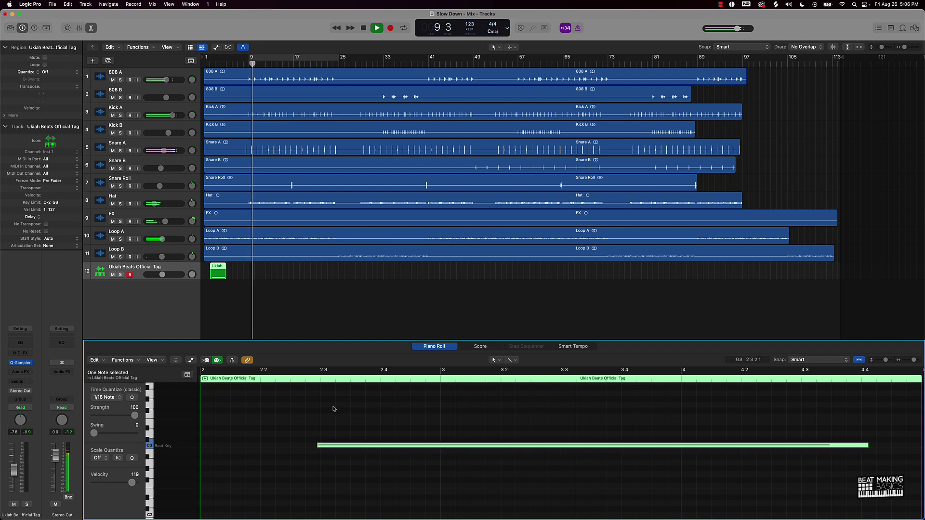
{"action": "key", "text": "q"}
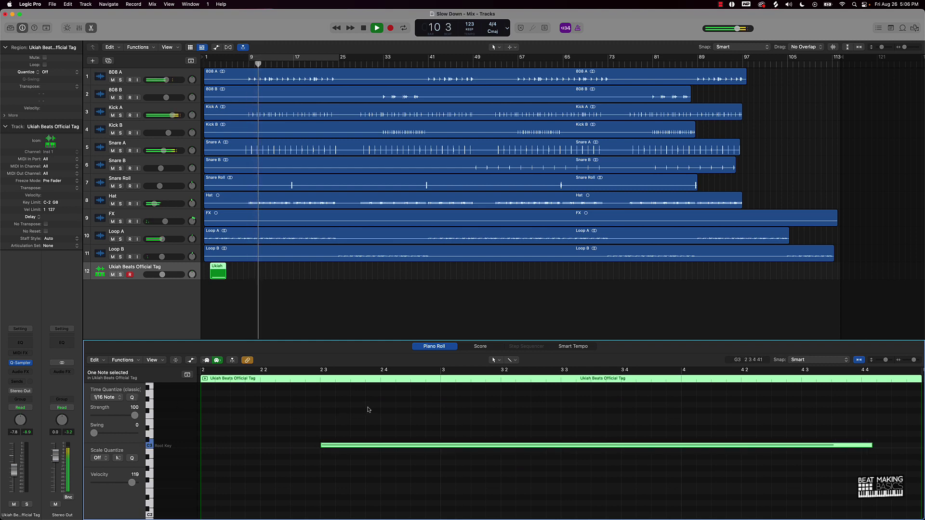
Step: Stop playback, return to bar 1 and show the mixer in place of the piano roll
{"action": "left_click", "coordinate": [343, 299]}
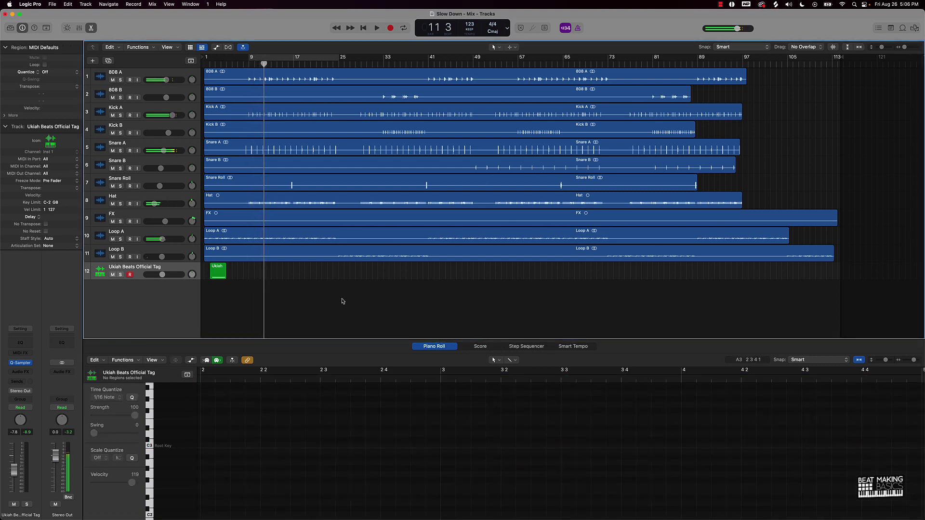
{"action": "key", "text": "space"}
{"action": "key", "text": "e"}
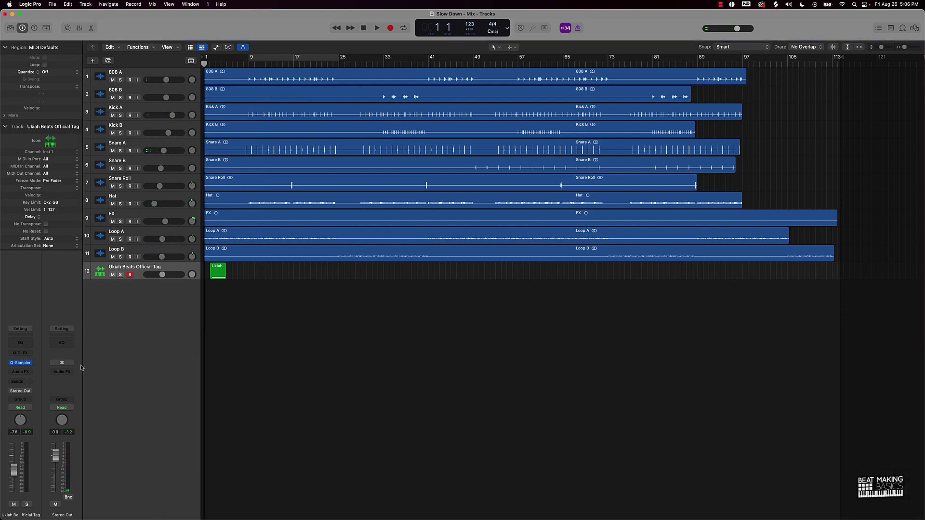
{"action": "left_click", "coordinate": [78, 28]}
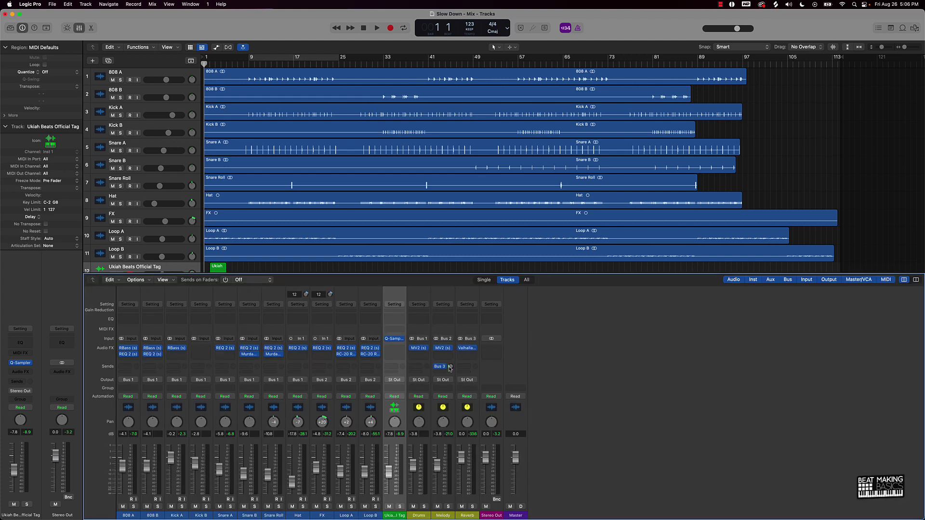
Step: Set the Ukiah Beats Official Tag channel's fader to -9.8 dB and play the song from the start
{"action": "left_click_drag", "start_coordinate": [450, 367], "coordinate": [450, 362]}
{"action": "left_click", "coordinate": [323, 269]}
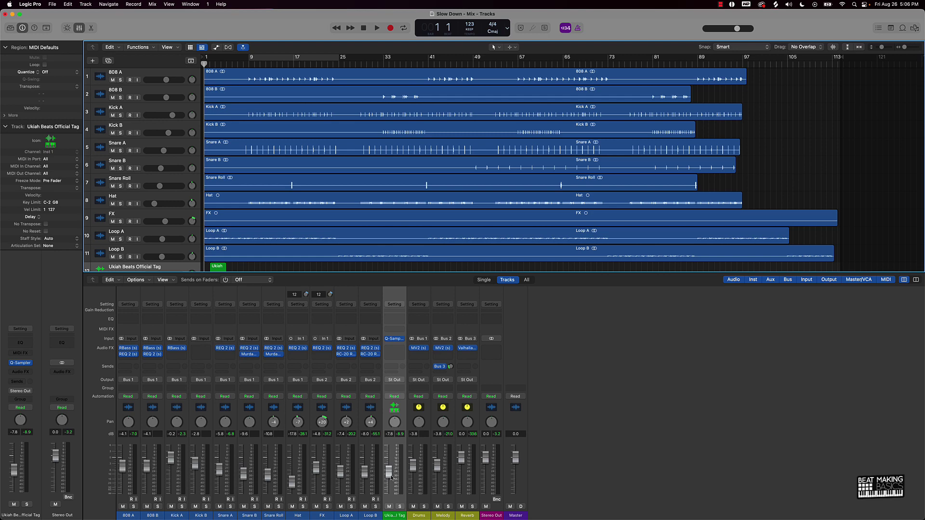
{"action": "left_click_drag", "start_coordinate": [392, 479], "coordinate": [391, 482]}
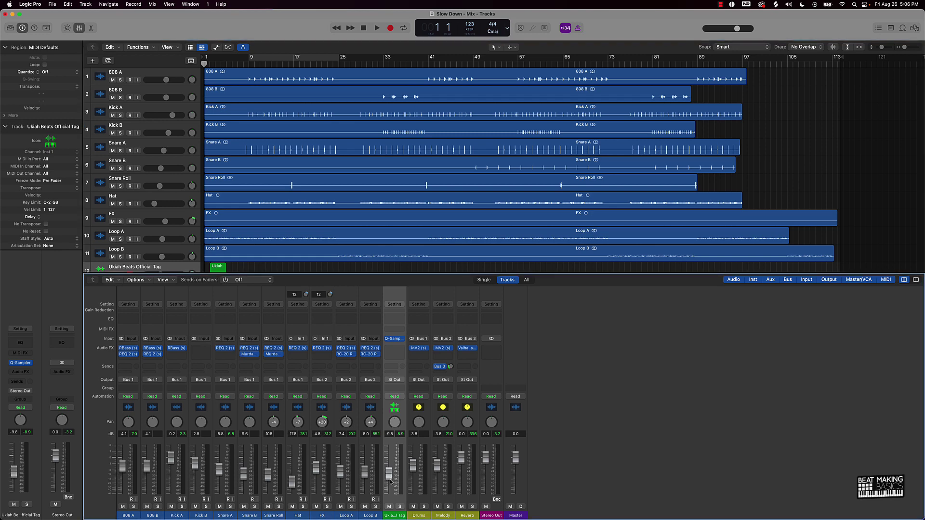
{"action": "key", "text": "space"}
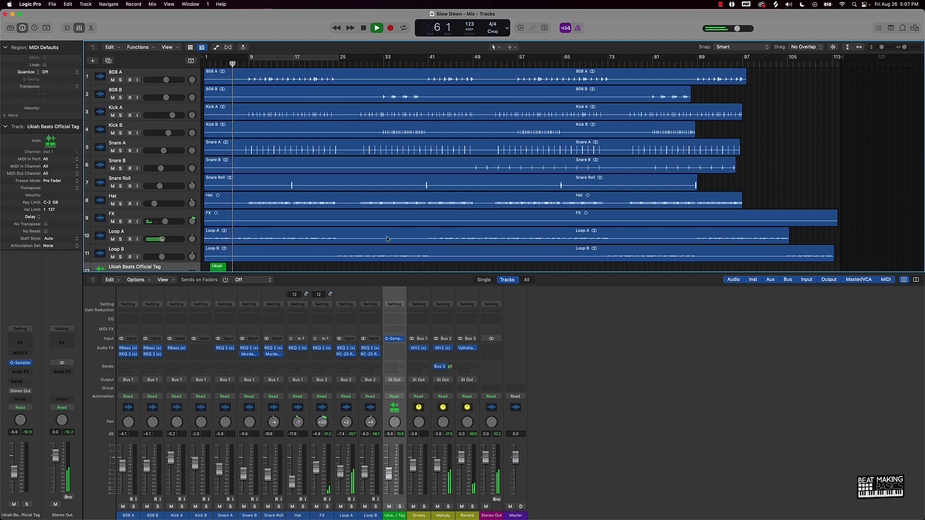
Step: Play the song from the beginning with the mixer shown
{"action": "key", "text": "space"}
{"action": "key", "text": "p"}
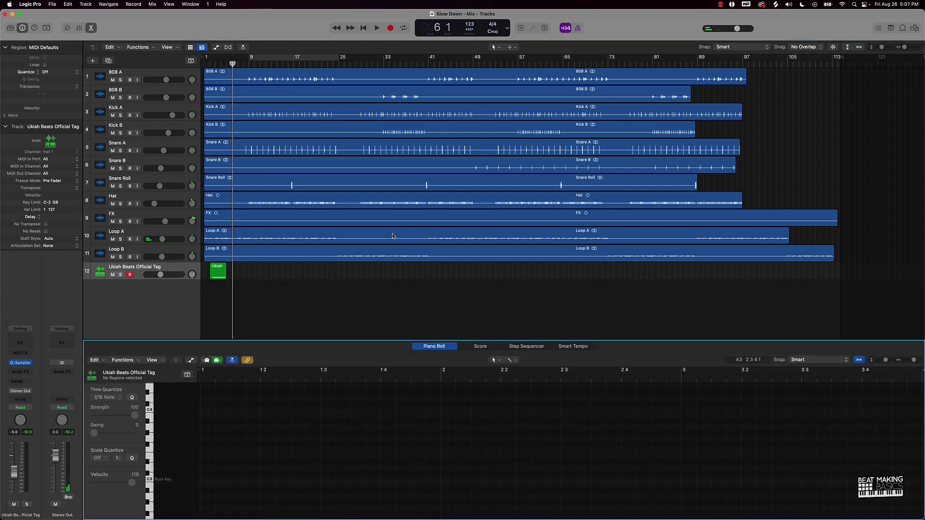
{"action": "key", "text": "p"}
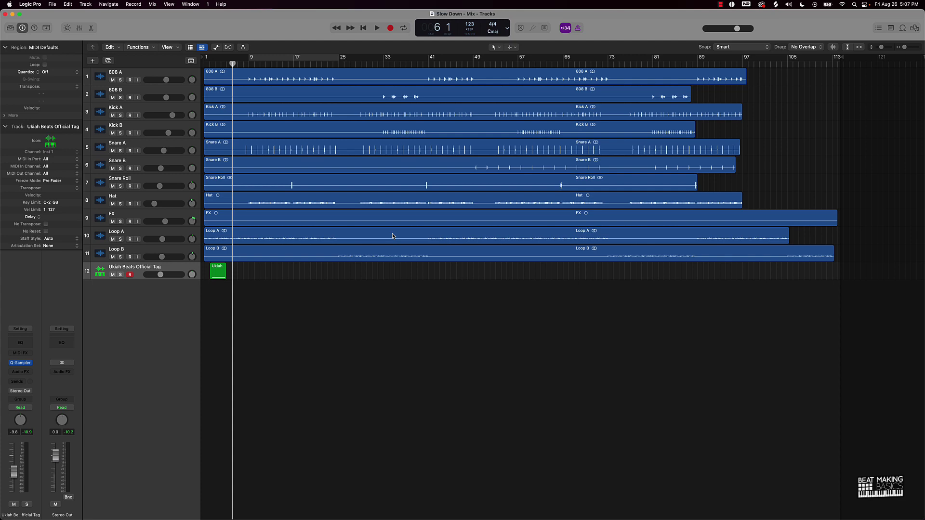
{"action": "key", "text": "Return"}
{"action": "key", "text": "space"}
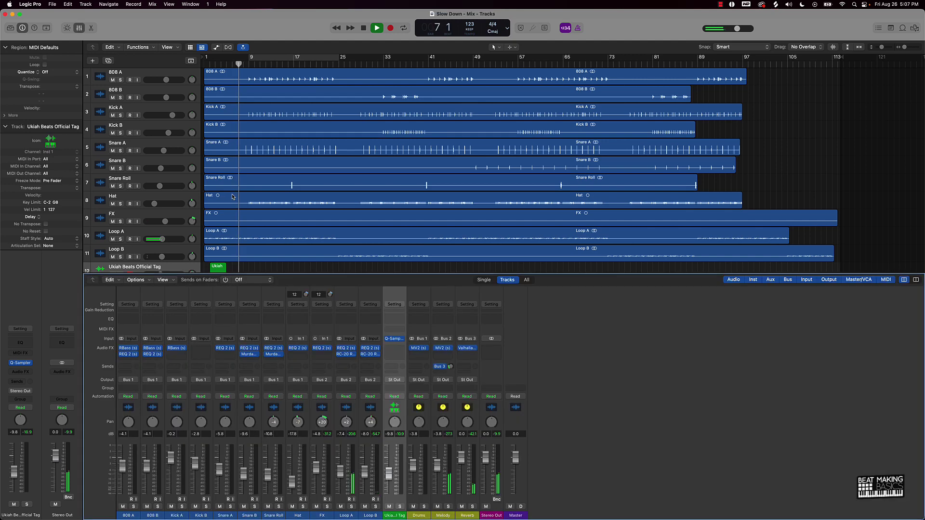
{"action": "key", "text": "x"}
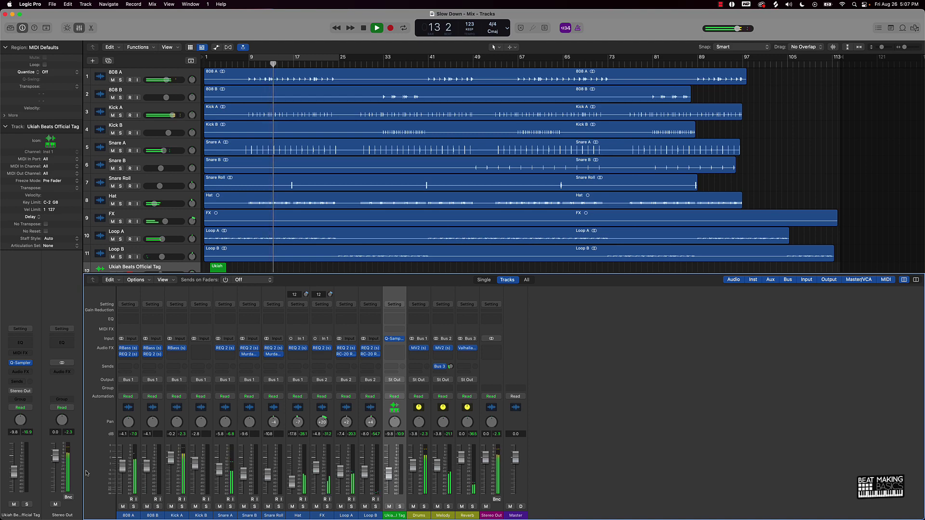
Step: Lower the 808 A and 808 B channel faders together to -5.8 dB during playback, then stop the song
{"action": "left_click", "coordinate": [149, 491]}
{"action": "left_click", "coordinate": [121, 474], "text": "shift"}
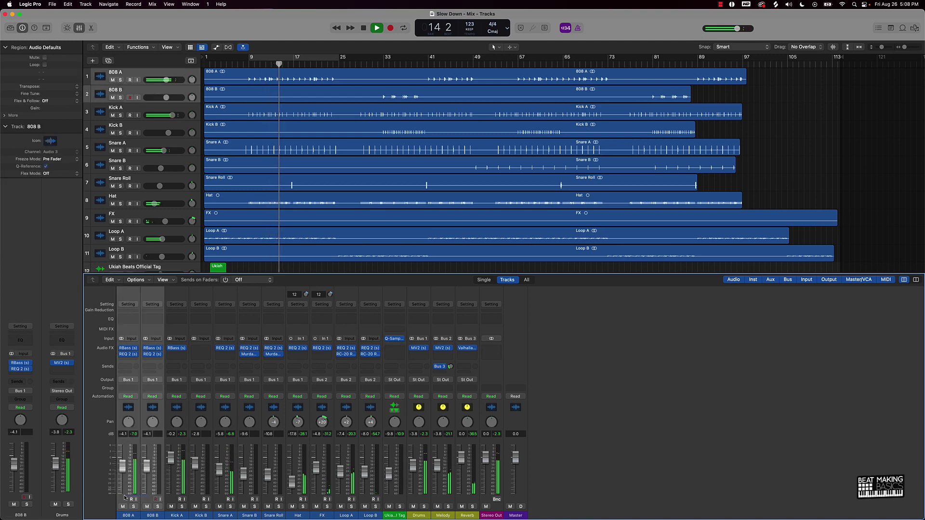
{"action": "left_click_drag", "start_coordinate": [122, 474], "coordinate": [121, 477]}
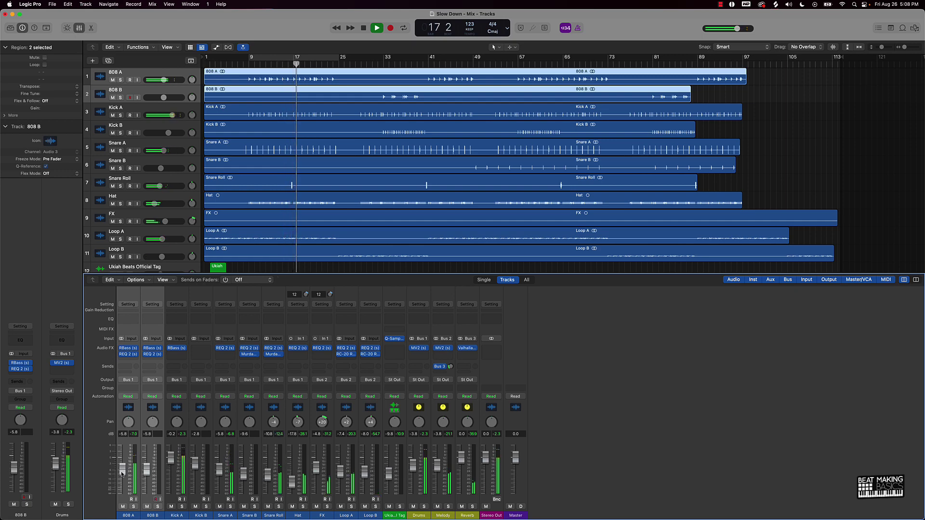
{"action": "key", "text": "space"}
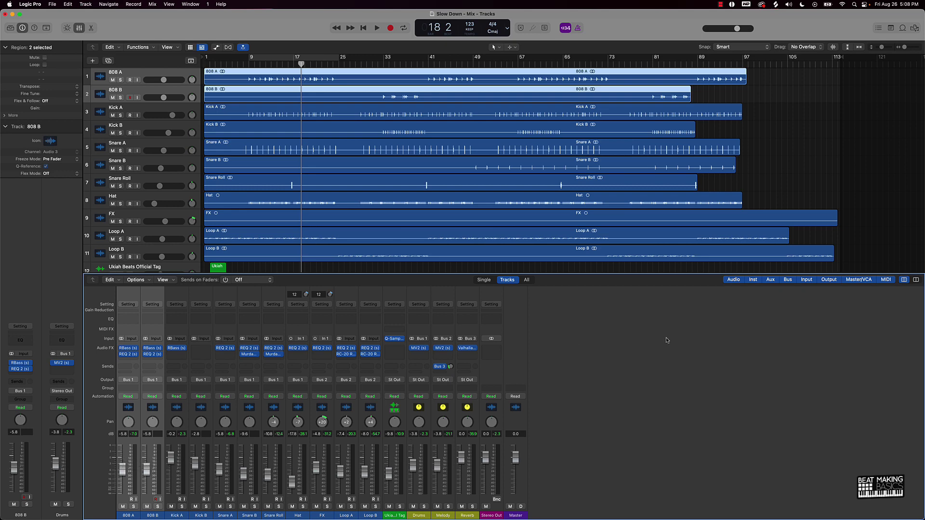
Step: Insert the Rocket Powered Sound Car Test plug-in on the Stereo Out channel
{"action": "left_click", "coordinate": [779, 153]}
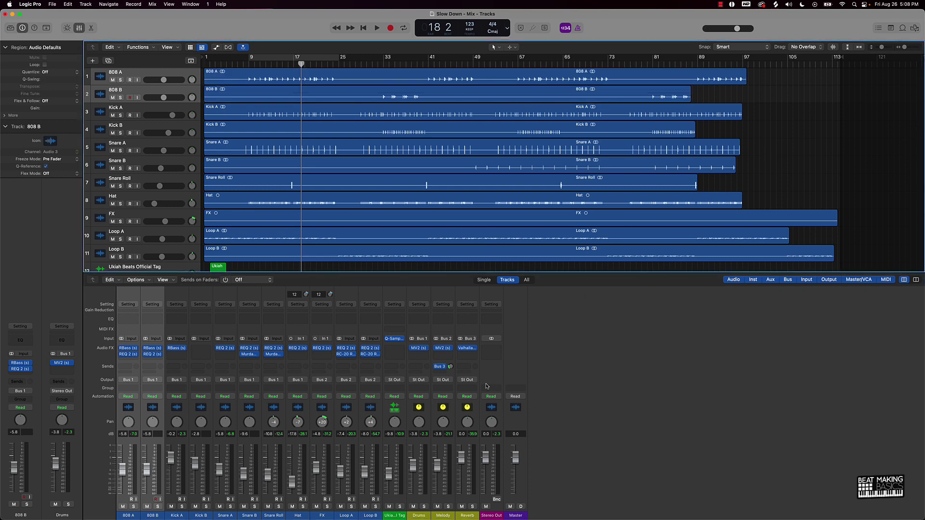
{"action": "left_click", "coordinate": [492, 349]}
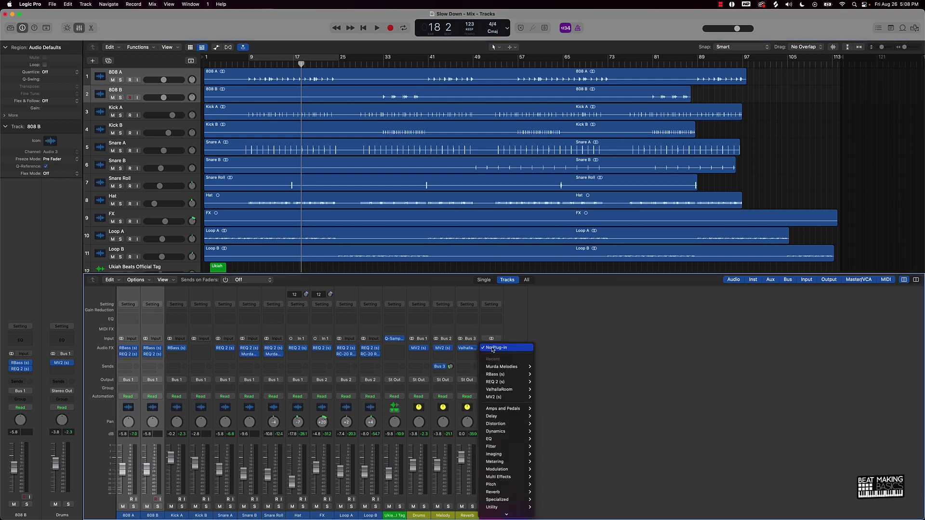
{"action": "mouse_move", "coordinate": [507, 512]}
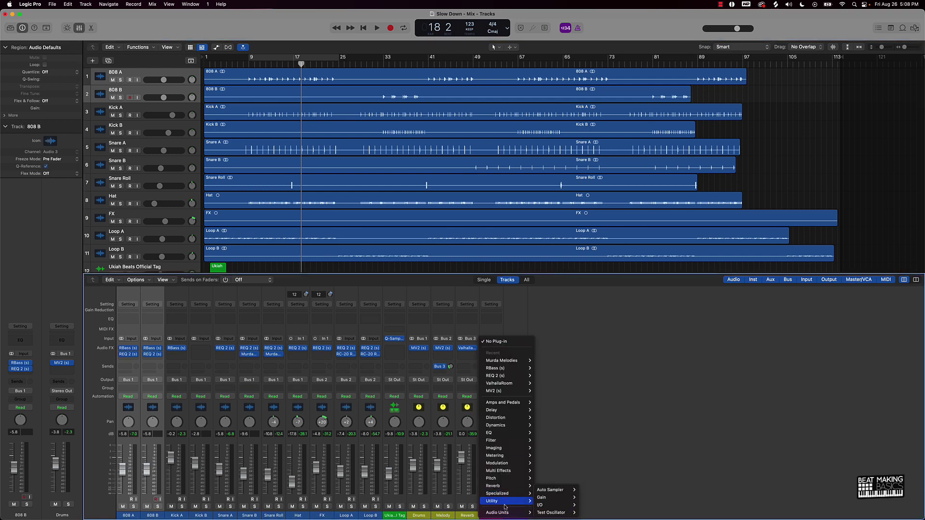
{"action": "mouse_move", "coordinate": [562, 476]}
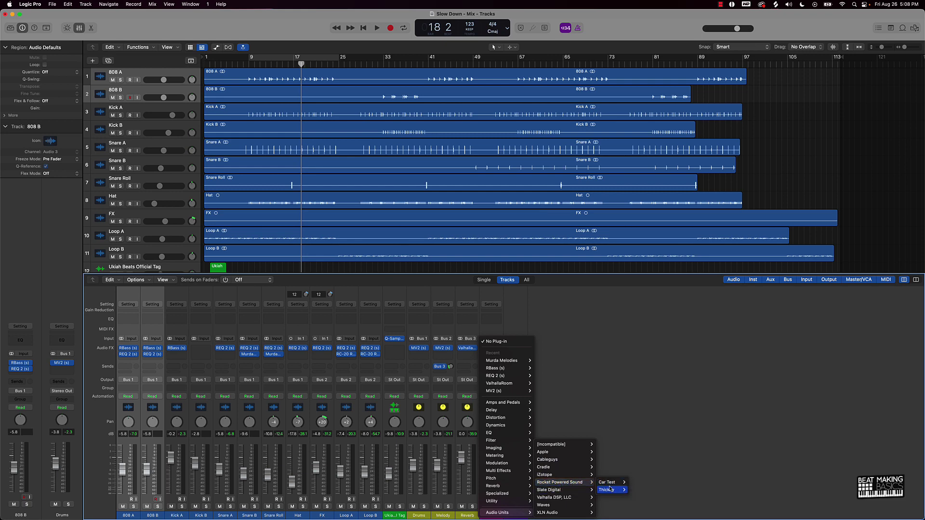
{"action": "mouse_move", "coordinate": [607, 482]}
{"action": "left_click", "coordinate": [637, 482]}
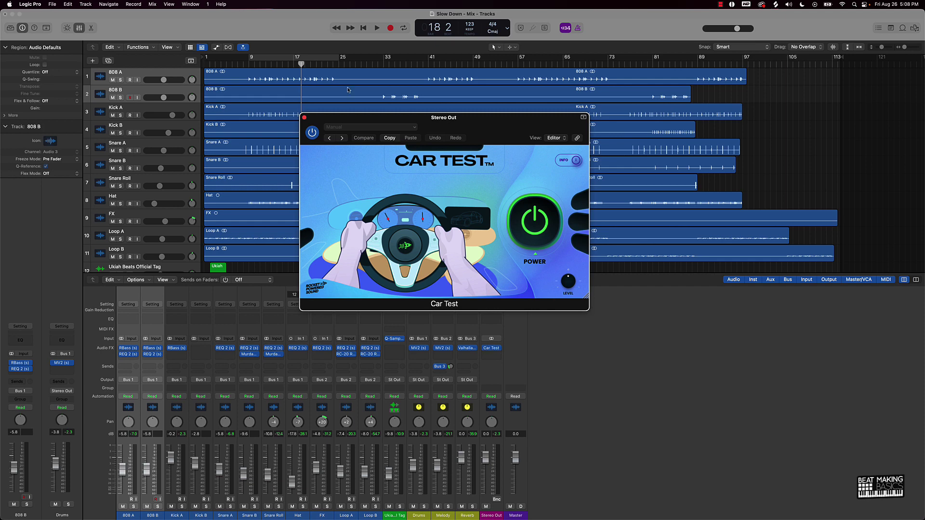
Step: Enable a cycle over bars 9 to 25 and play it through Car Test, moving the plug-in window clear of the cycle range
{"action": "left_click", "coordinate": [305, 59]}
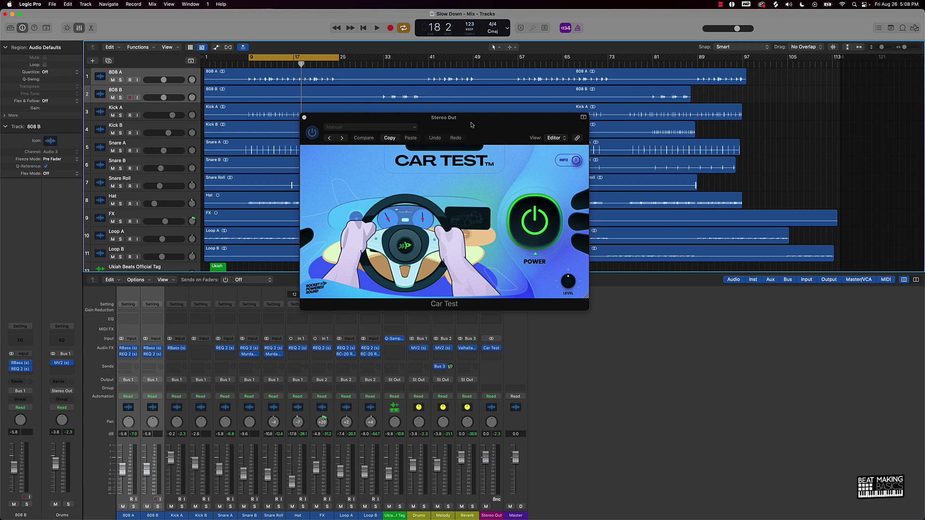
{"action": "left_click_drag", "start_coordinate": [472, 126], "coordinate": [516, 75]}
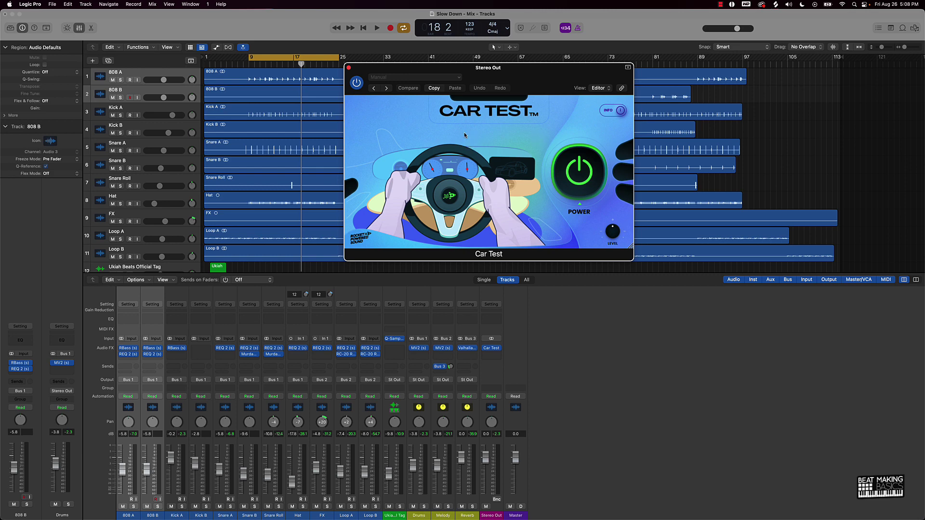
{"action": "key", "text": "space"}
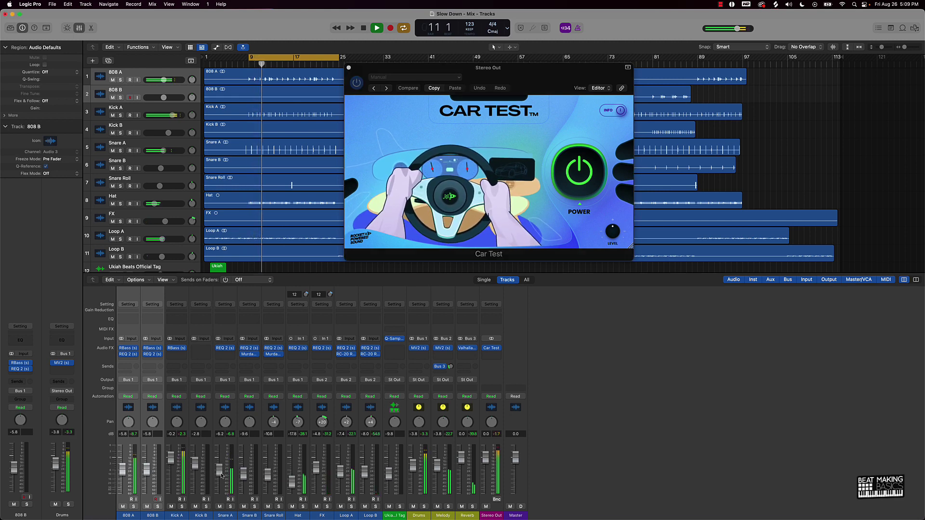
Step: Lower the Snare A fader to -6.2 dB and the Hat fader to -19.0 dB, then stop playback
{"action": "left_click_drag", "start_coordinate": [221, 475], "coordinate": [221, 476]}
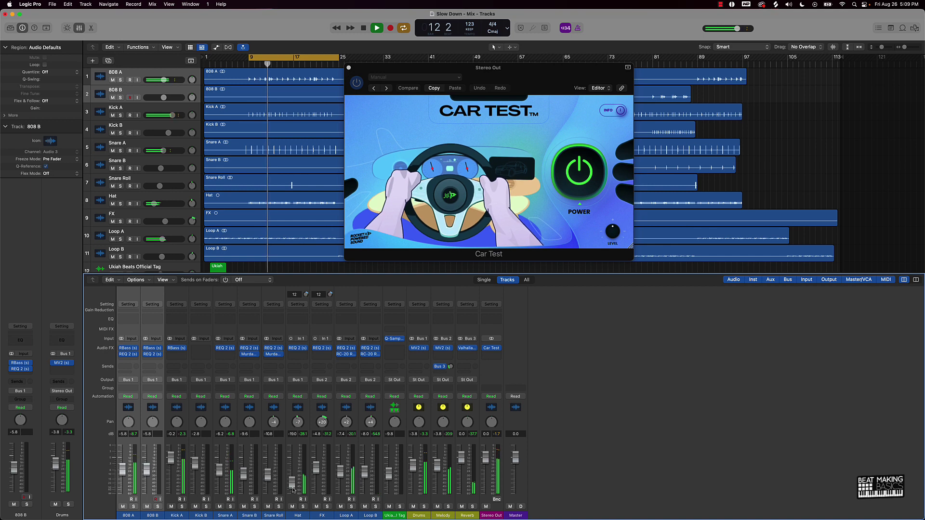
{"action": "left_click_drag", "start_coordinate": [290, 490], "coordinate": [289, 489]}
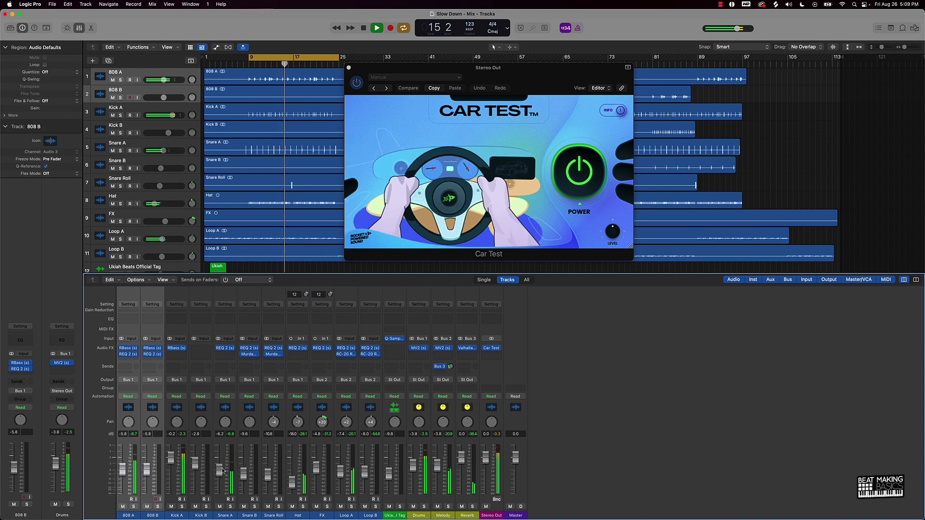
{"action": "key", "text": "space"}
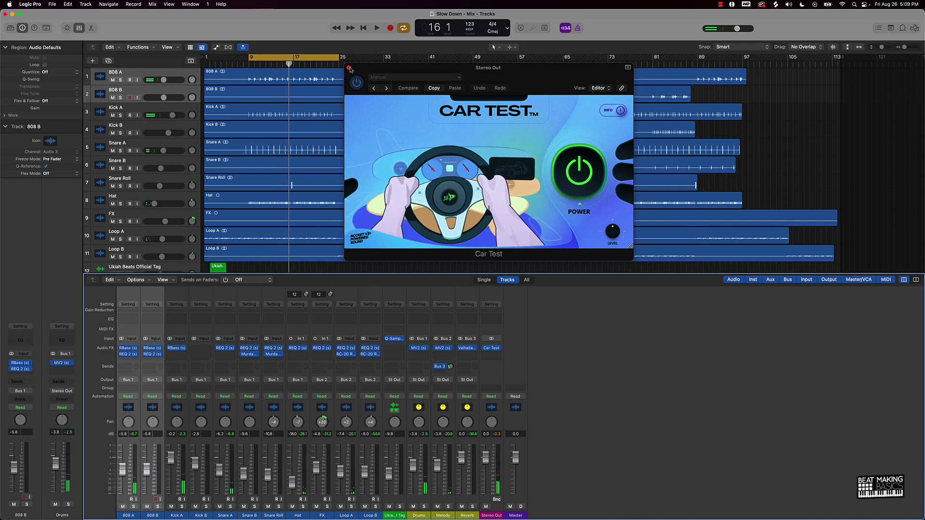
Step: Close Car Test and remove it from the Stereo Out channel
{"action": "left_click", "coordinate": [349, 68]}
{"action": "left_click", "coordinate": [498, 348]}
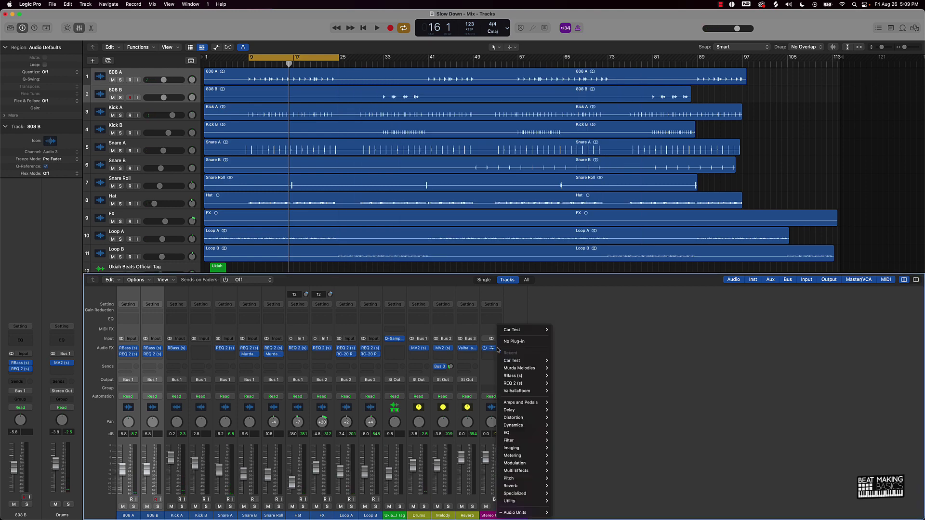
{"action": "left_click", "coordinate": [518, 342]}
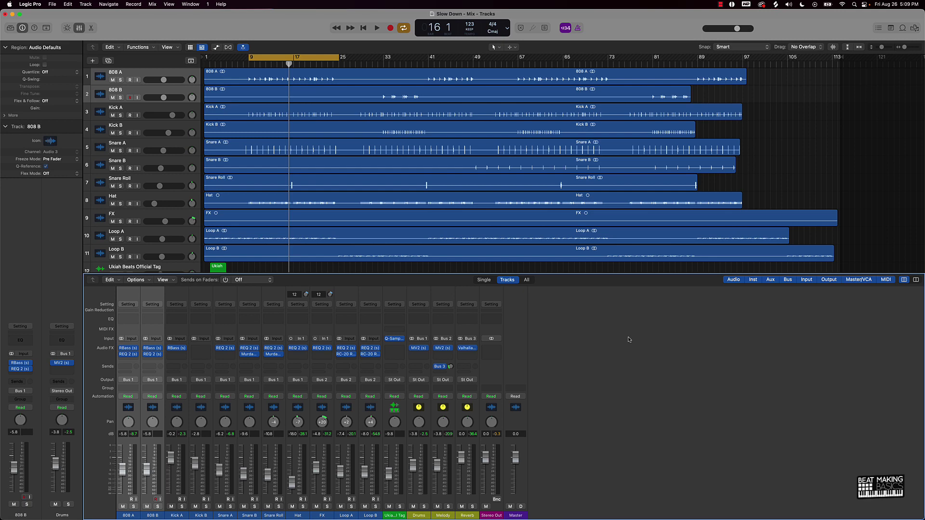
Step: Insert the stereo Waves Nx Ocean Way Nashville (s) plug-in on Stereo Out and quit its HeadTracker application
{"action": "left_click", "coordinate": [500, 350]}
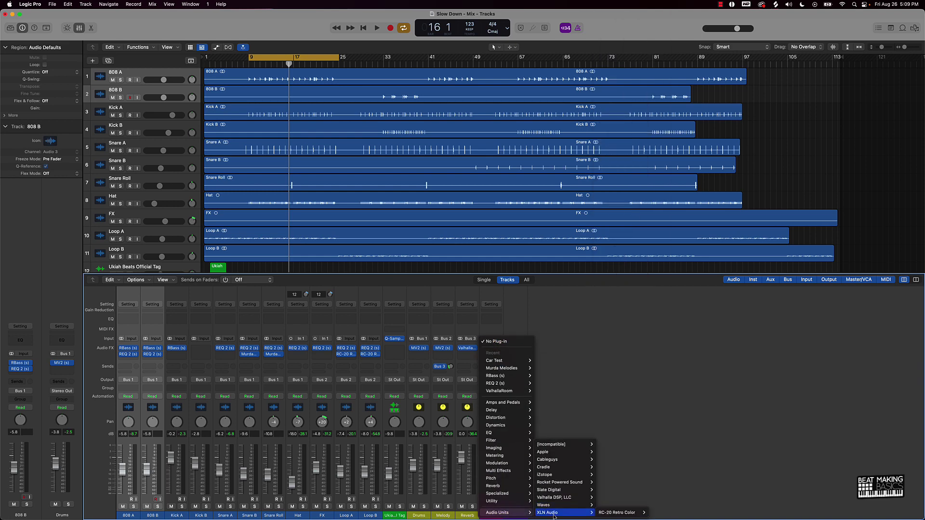
{"action": "mouse_move", "coordinate": [545, 504]}
{"action": "mouse_move", "coordinate": [603, 441]}
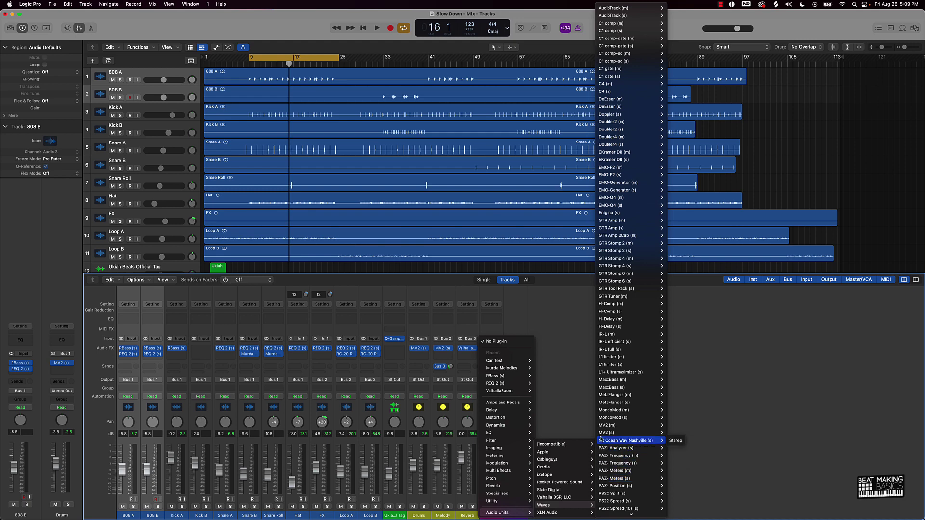
{"action": "left_click", "coordinate": [676, 441]}
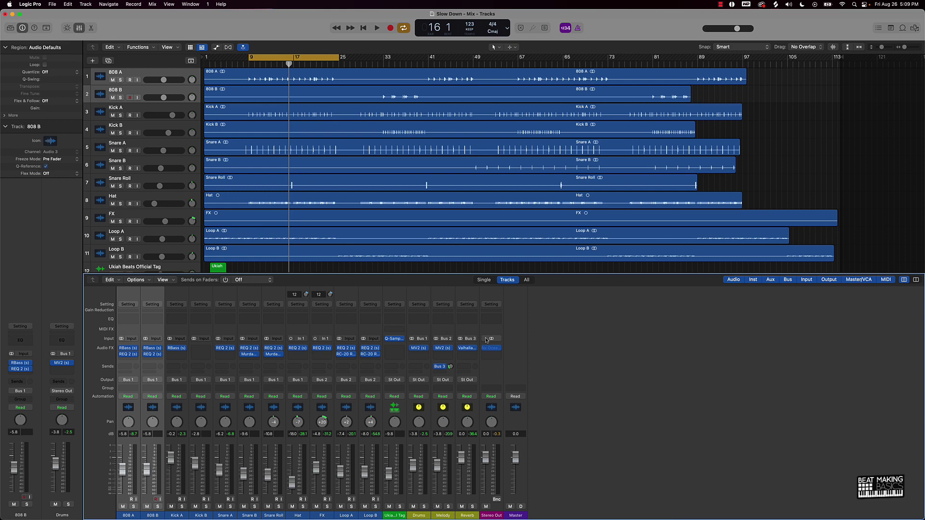
{"action": "left_click", "coordinate": [501, 349]}
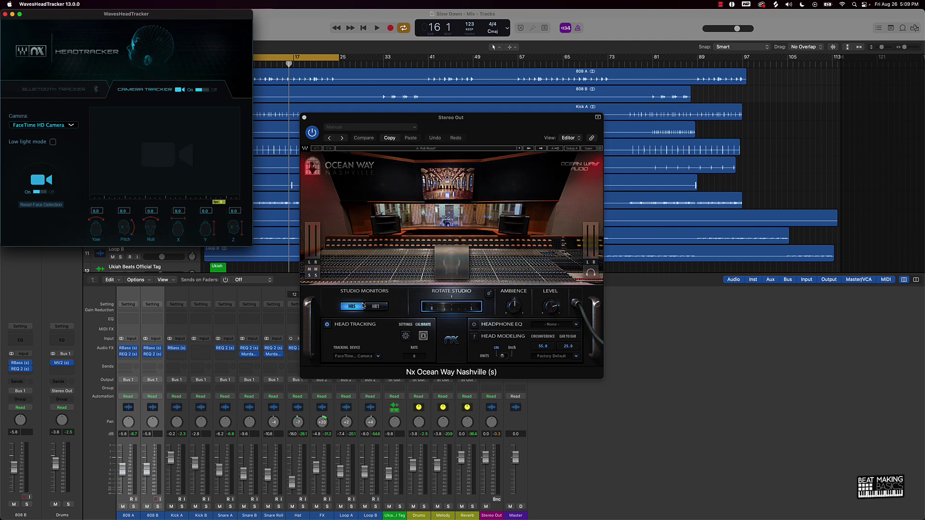
{"action": "left_click", "coordinate": [5, 14]}
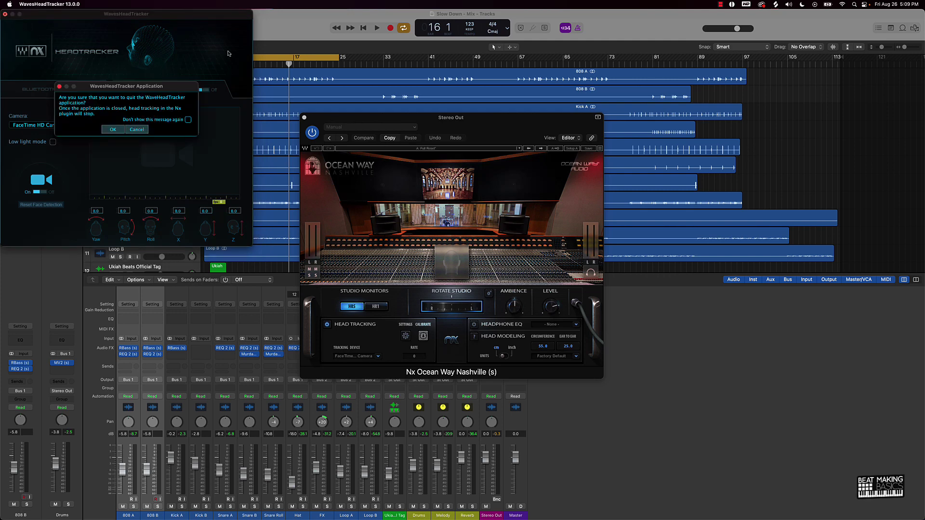
{"action": "left_click", "coordinate": [116, 130]}
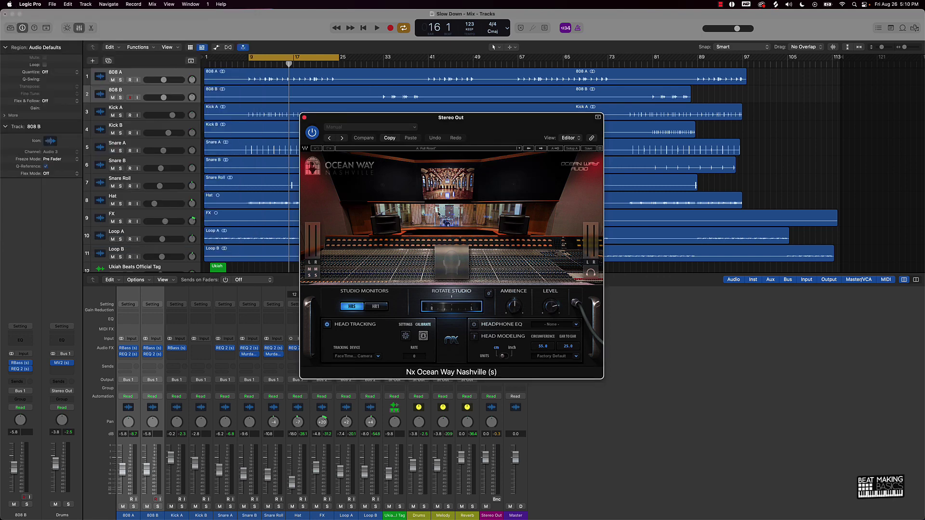
Step: Play the looped section, setting the 808 A and 808 B faders to -6.2 dB and Snare A to -5.7 dB
{"action": "key", "text": "space"}
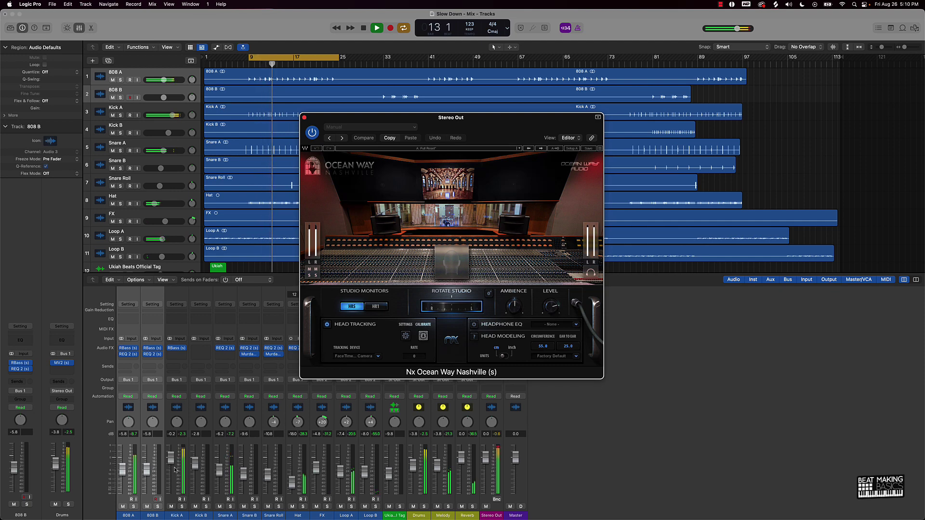
{"action": "left_click", "coordinate": [259, 485]}
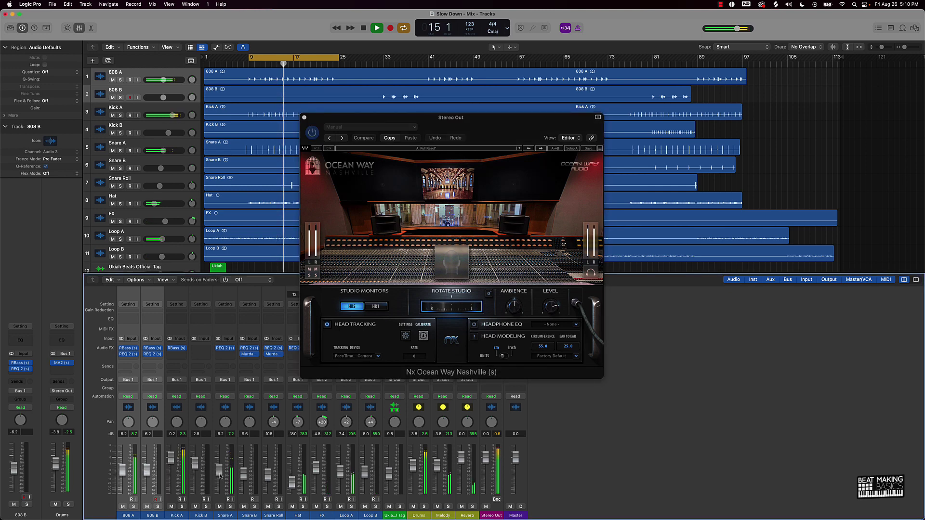
{"action": "left_click_drag", "start_coordinate": [220, 477], "coordinate": [220, 475]}
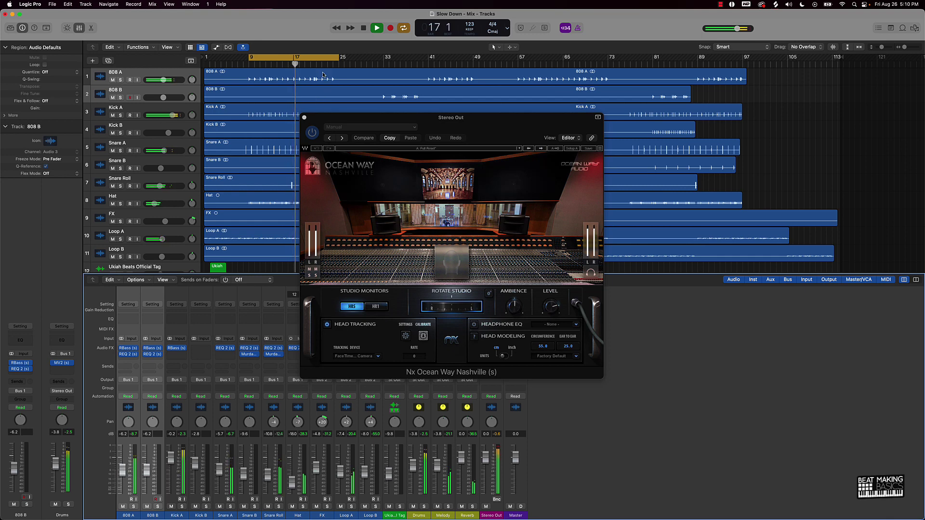
Step: Turn off cycle playback, raise the FX fader to -4.5 dB, and stop the song
{"action": "key", "text": "c"}
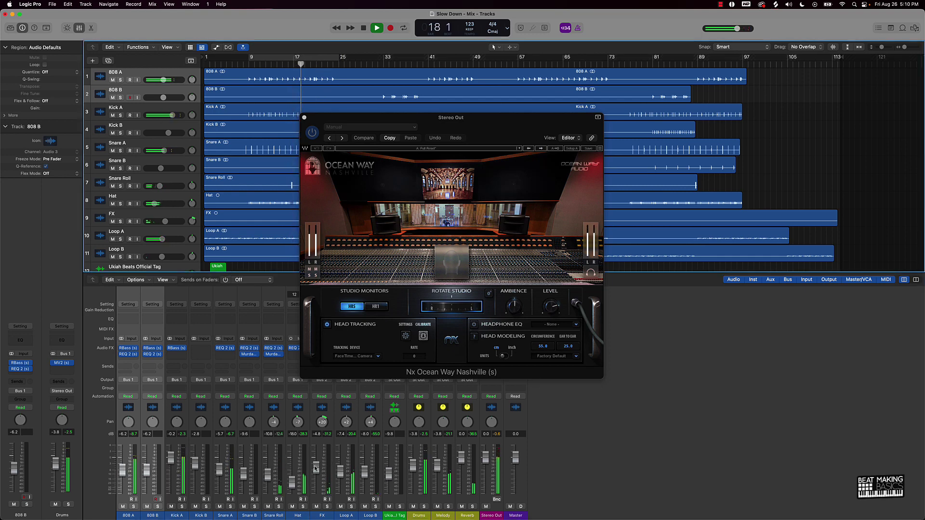
{"action": "left_click_drag", "start_coordinate": [316, 468], "coordinate": [316, 467]}
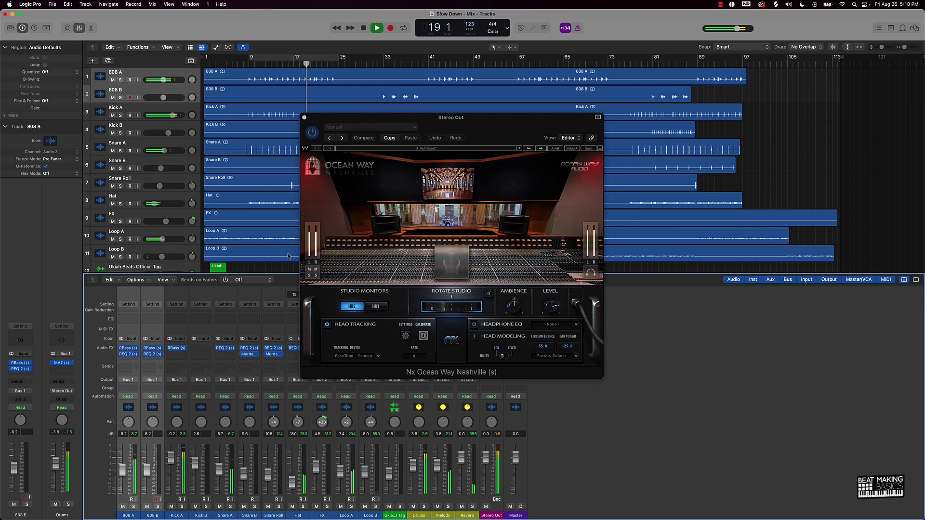
{"action": "scroll", "coordinate": [290, 262], "scroll_direction": "down", "scroll_amount": 1}
{"action": "key", "text": "space"}
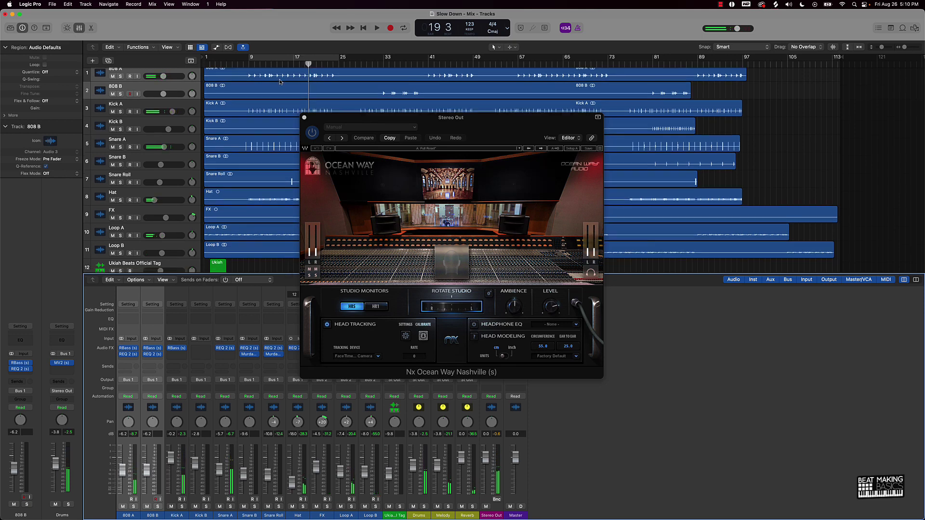
Step: Close Nx Ocean Way Nashville and remove it from the Stereo Out channel
{"action": "left_click", "coordinate": [304, 118]}
{"action": "mouse_move", "coordinate": [498, 350]}
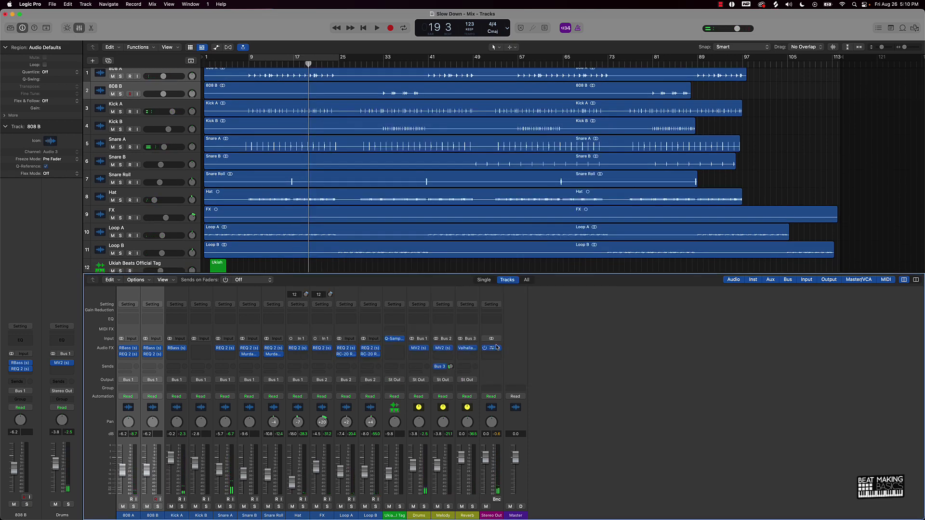
{"action": "left_click", "coordinate": [498, 351]}
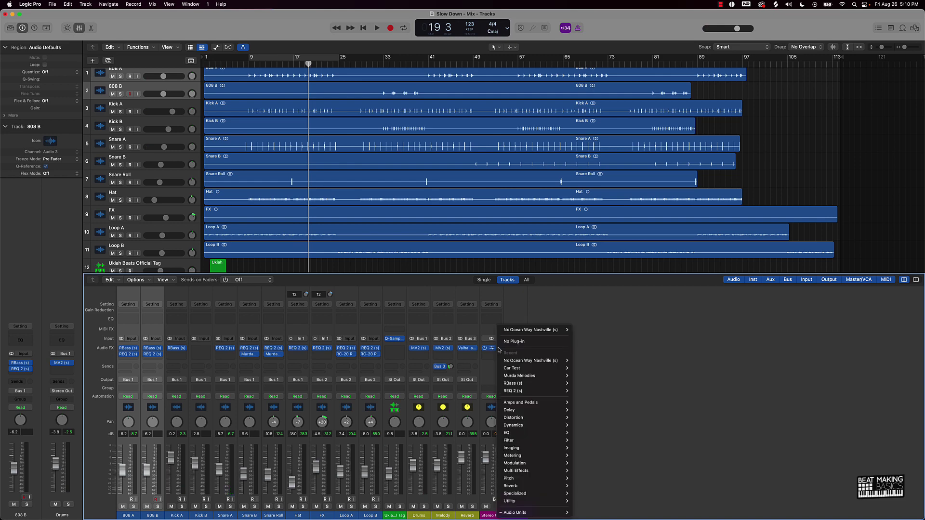
{"action": "left_click", "coordinate": [501, 343]}
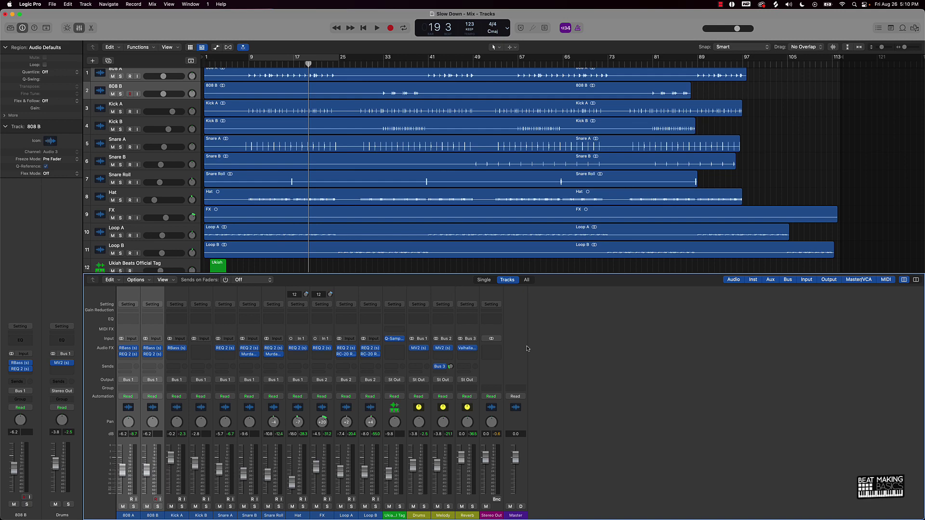
Step: Return to the song start and use the Fade tool to fade out the ends of the FX, Loop B and Loop A regions
{"action": "key", "text": "Return"}
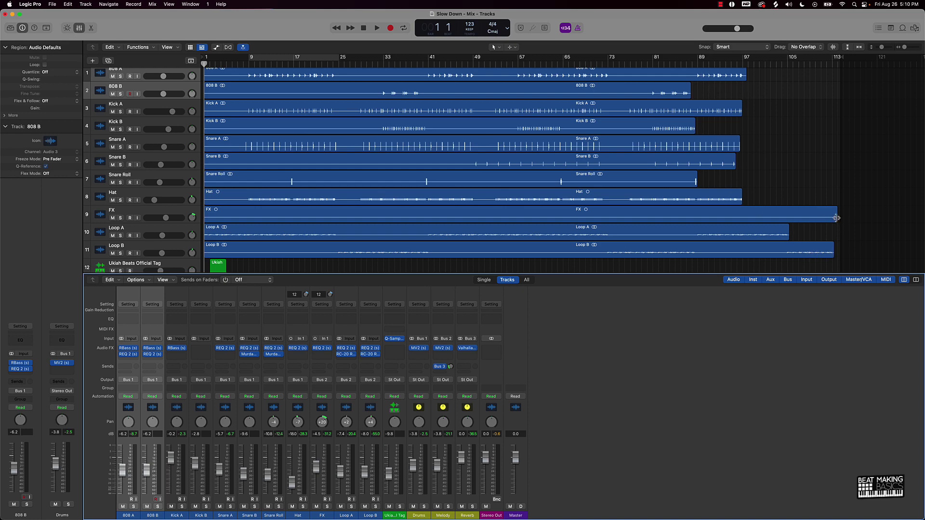
{"action": "key", "text": "t"}
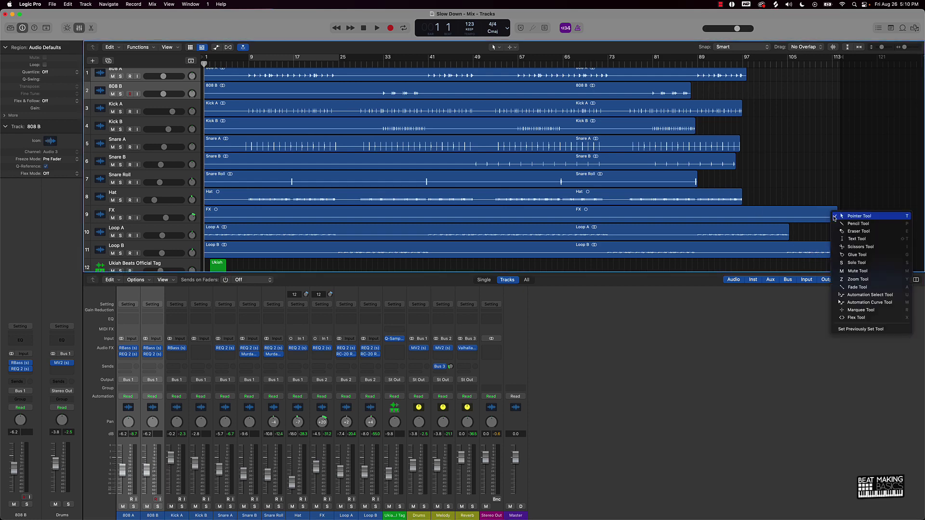
{"action": "left_click", "coordinate": [850, 287]}
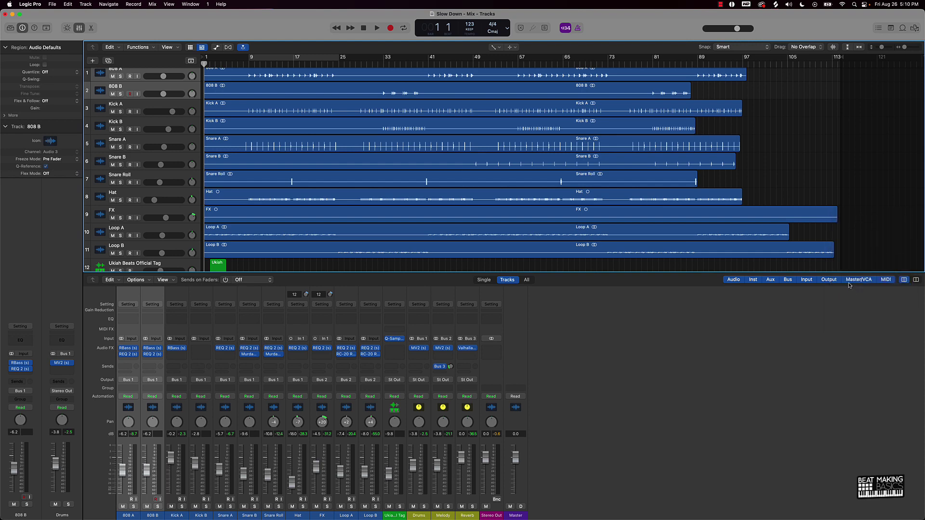
{"action": "left_click", "coordinate": [837, 214]}
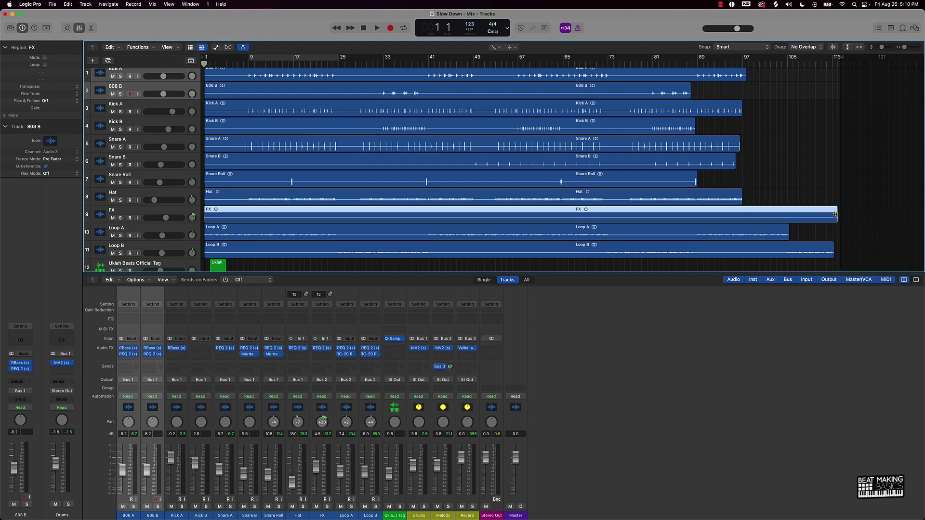
{"action": "left_click", "coordinate": [834, 245]}
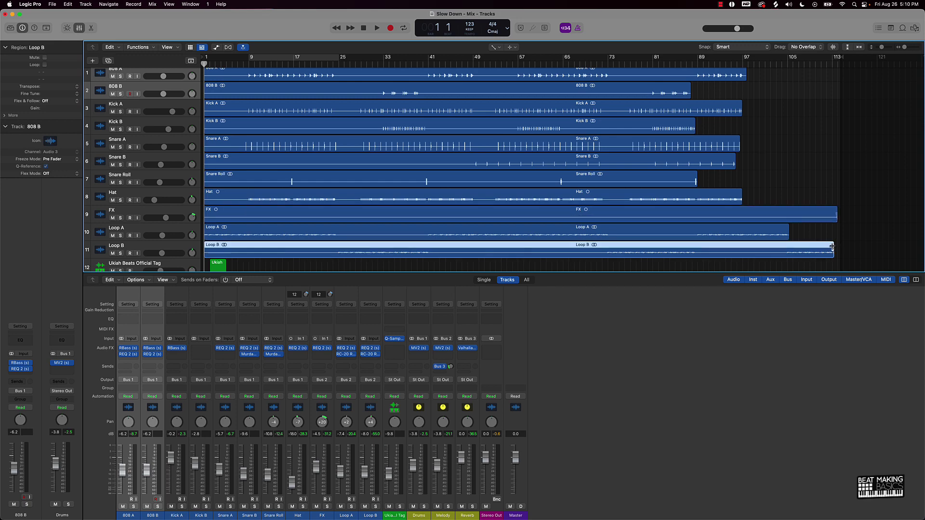
{"action": "left_click", "coordinate": [787, 227]}
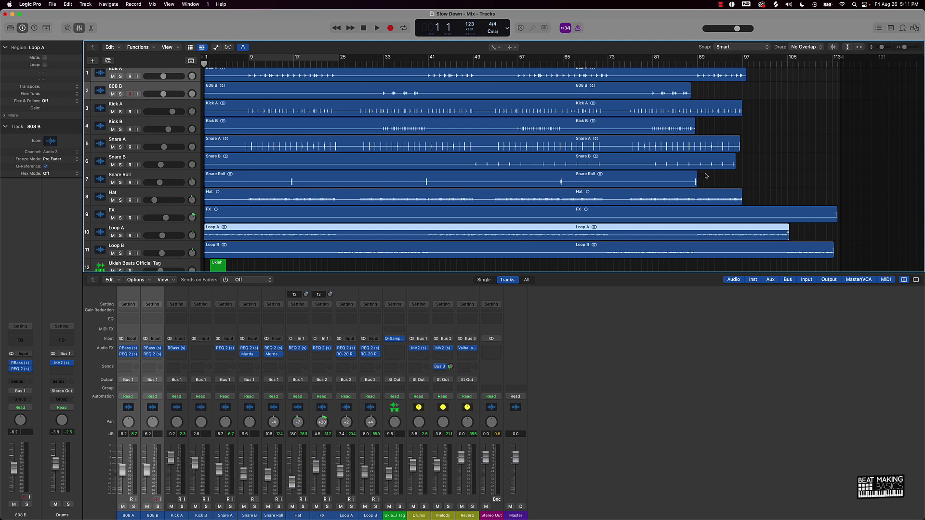
Step: Shorten the fade-outs at the ends of the FX and Loop B regions
{"action": "scroll", "coordinate": [706, 176], "scroll_direction": "up", "scroll_amount": 5}
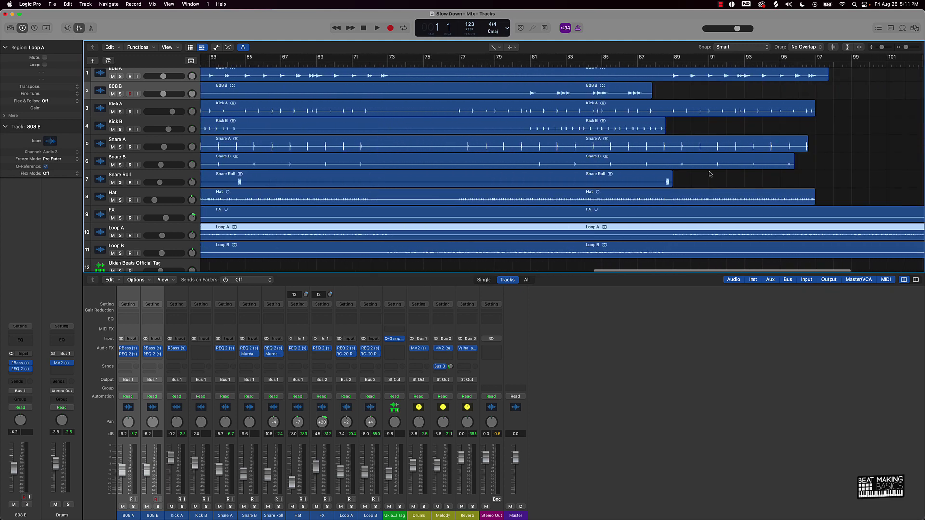
{"action": "scroll", "coordinate": [710, 175], "scroll_direction": "right", "scroll_amount": 5}
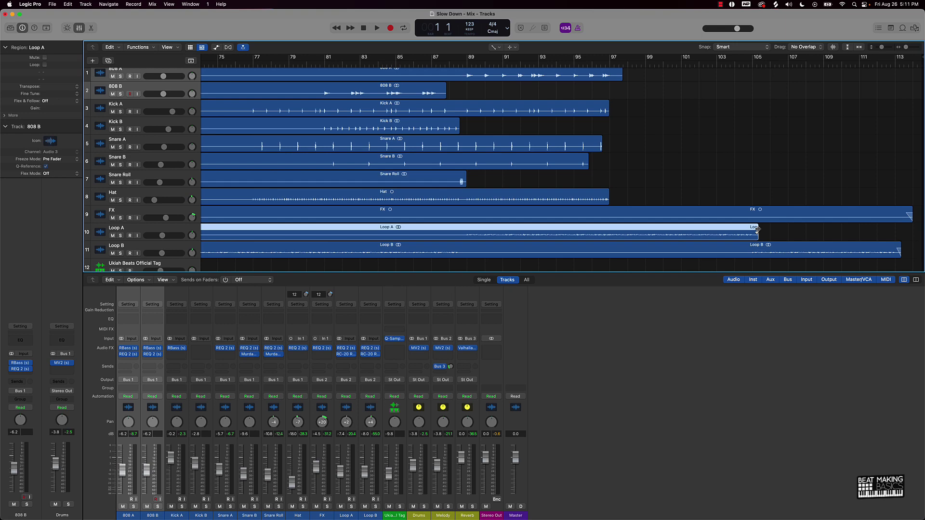
{"action": "left_click", "coordinate": [906, 213]}
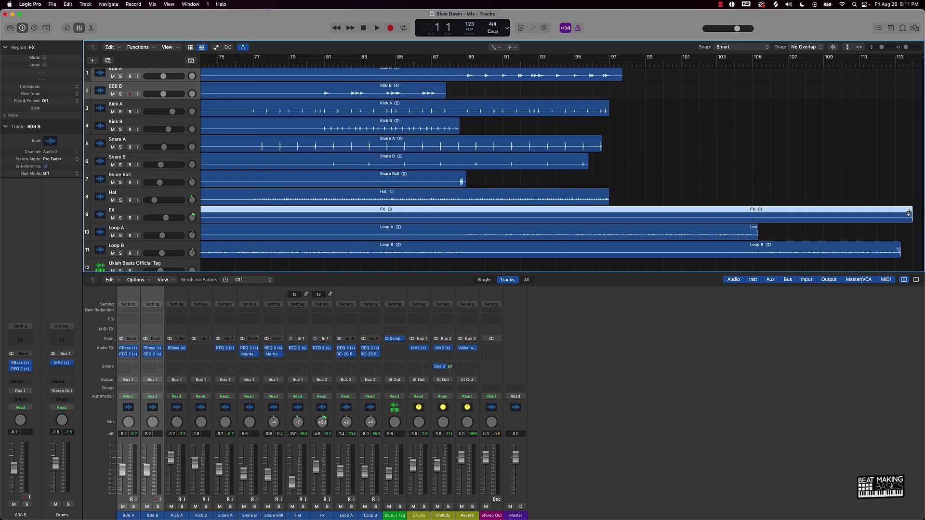
{"action": "left_click", "coordinate": [899, 246]}
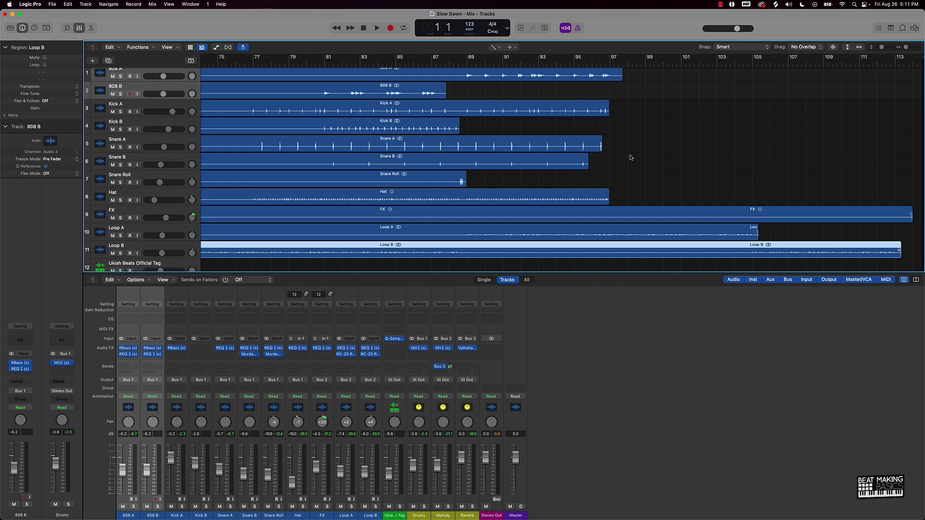
Step: Add short fade-outs at the ends of the Hat, Snare B, Snare Roll, Kick A and 808 A regions
{"action": "left_click", "coordinate": [608, 191]}
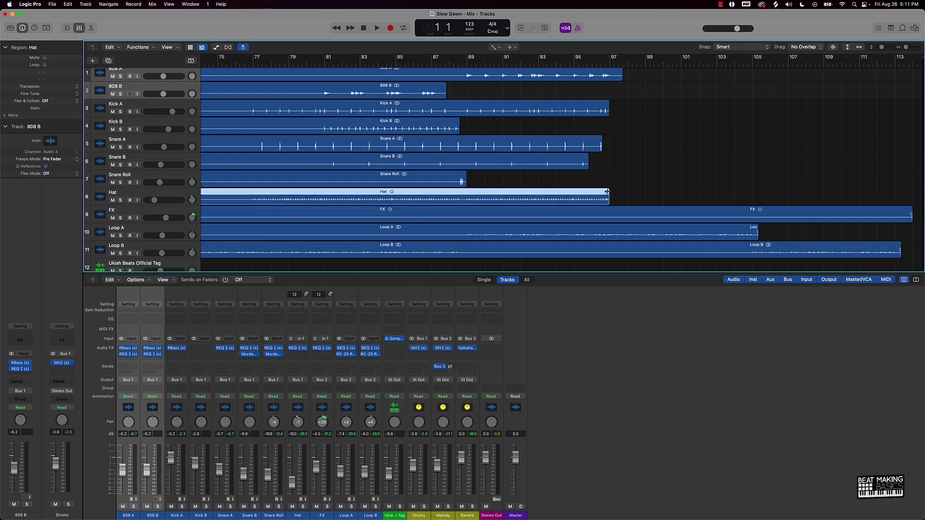
{"action": "left_click", "coordinate": [588, 160]}
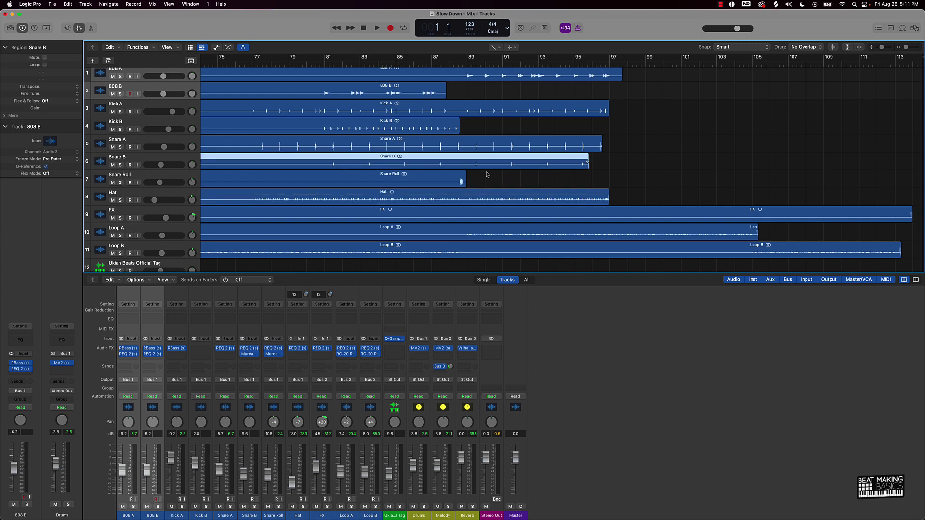
{"action": "left_click", "coordinate": [466, 175]}
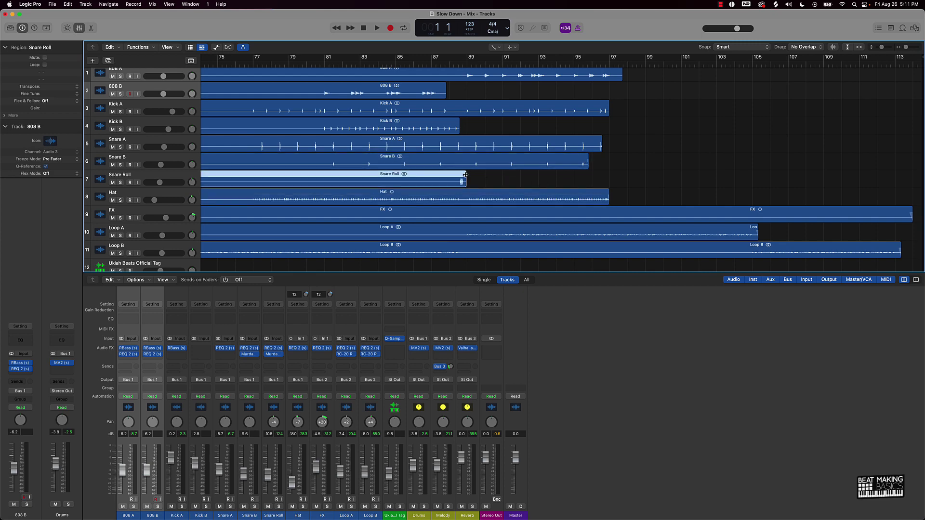
{"action": "left_click", "coordinate": [608, 108]}
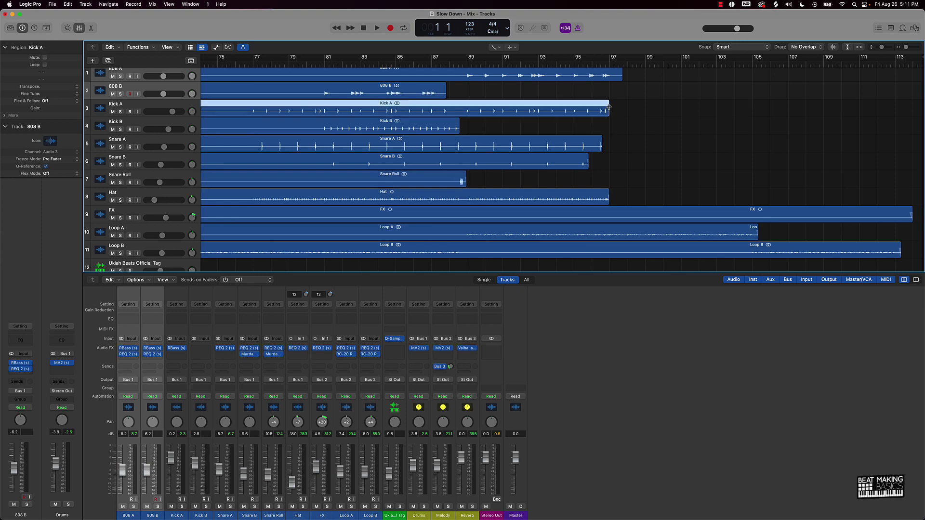
{"action": "left_click", "coordinate": [622, 76]}
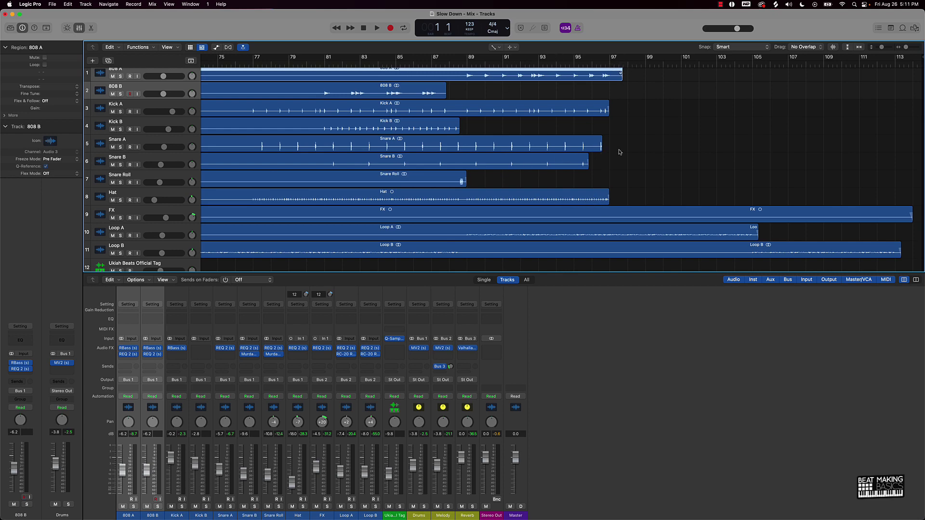
Step: Add a short fade-out at the end of the Snare A region and switch back to the Pointer tool
{"action": "scroll", "coordinate": [619, 152], "scroll_direction": "up", "scroll_amount": 5}
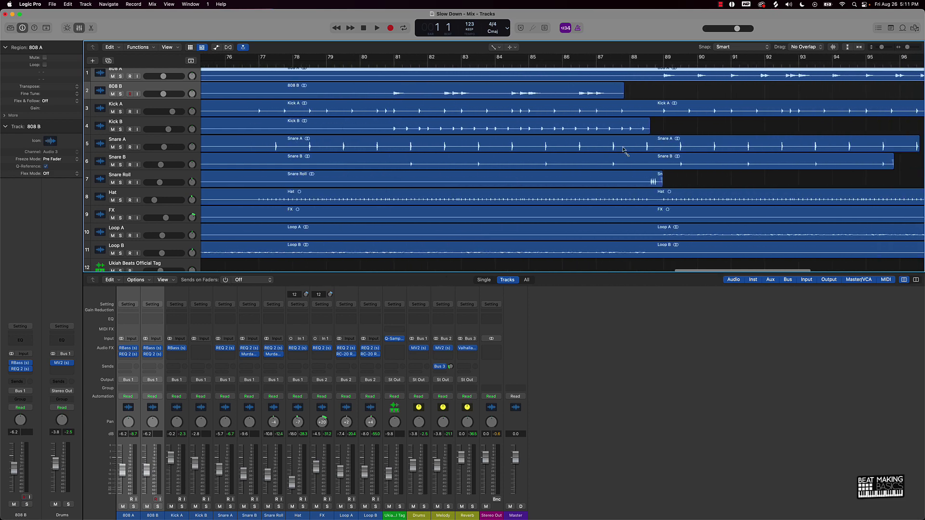
{"action": "scroll", "coordinate": [623, 150], "scroll_direction": "up", "scroll_amount": 5}
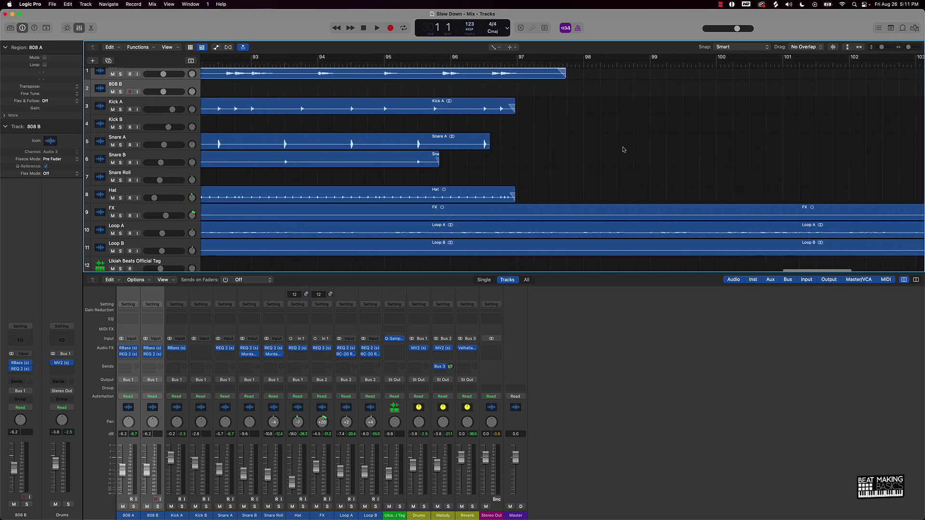
{"action": "left_click", "coordinate": [488, 140]}
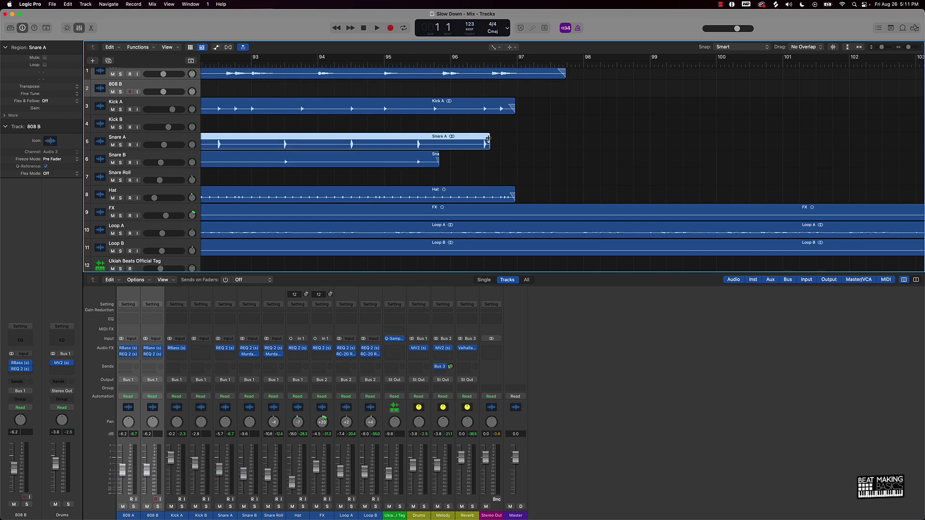
{"action": "left_click", "coordinate": [518, 145]}
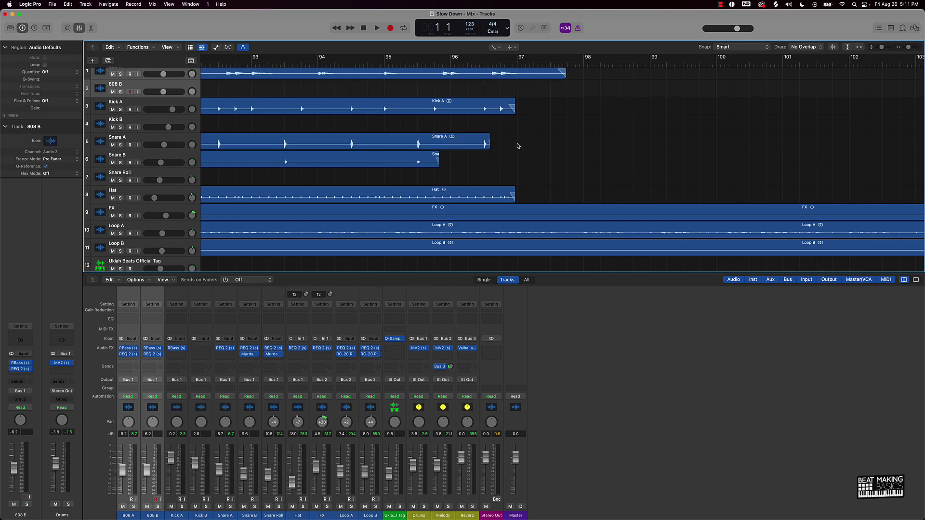
{"action": "right_click", "coordinate": [518, 145]}
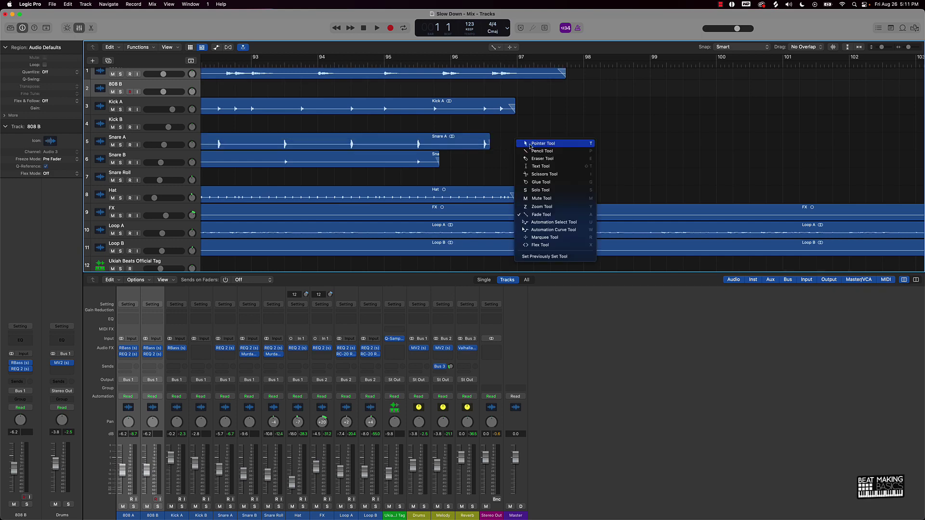
{"action": "left_click", "coordinate": [530, 147]}
Step: Play the start of the cycle section at bar 9, turn cycle playback off, and return to the song start
{"action": "key", "text": "z"}
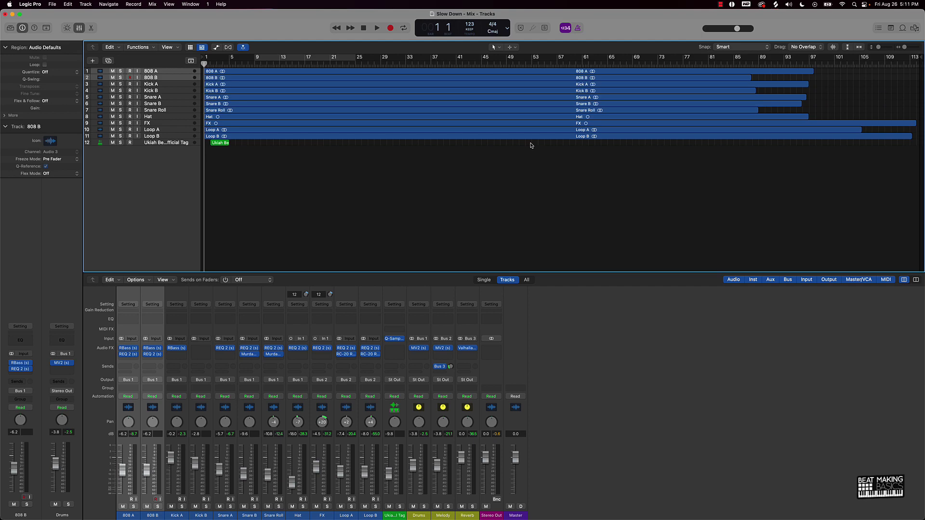
{"action": "scroll", "coordinate": [530, 145], "scroll_direction": "up", "scroll_amount": 3}
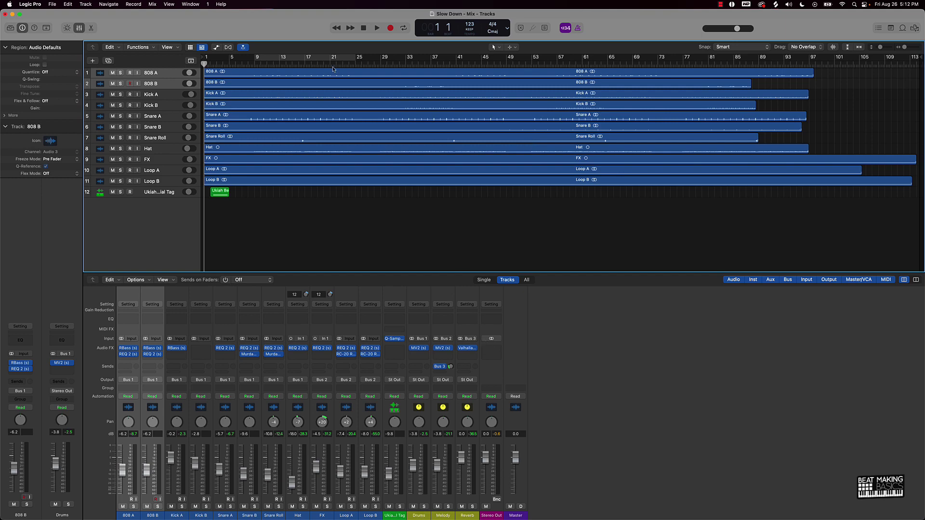
{"action": "left_click", "coordinate": [302, 61]}
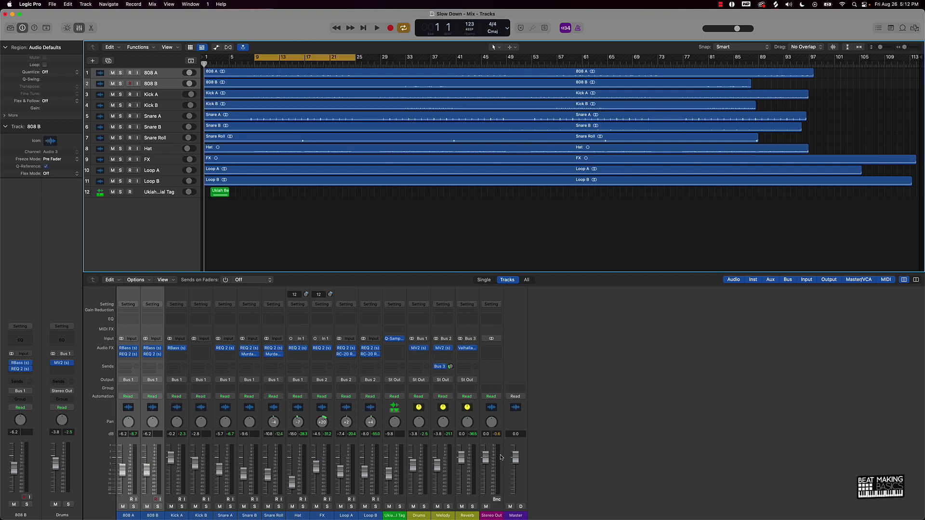
{"action": "key", "text": "space"}
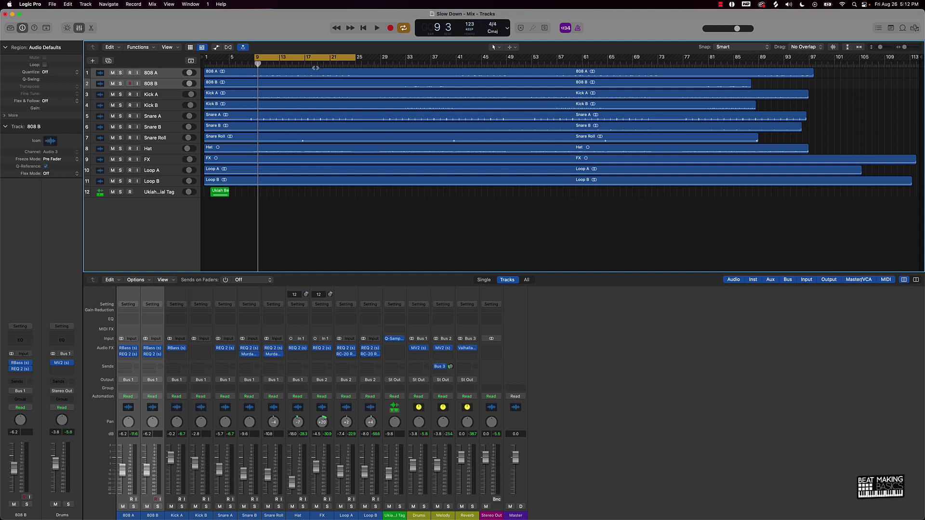
{"action": "left_click", "coordinate": [326, 59]}
{"action": "key", "text": "Return"}
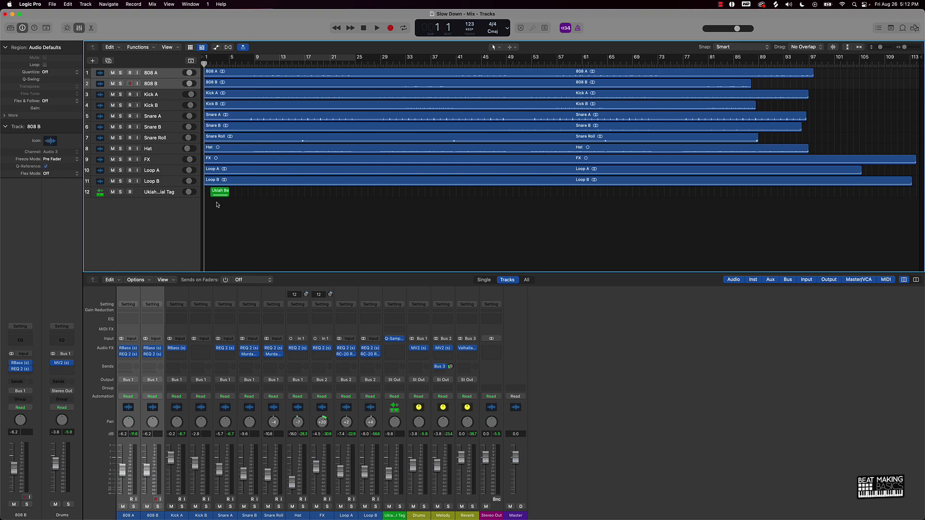
Step: Set up a bounce of the project as a PCM Wave file only, leaving out MP3, and choose its sample rate
{"action": "key", "text": "super+b"}
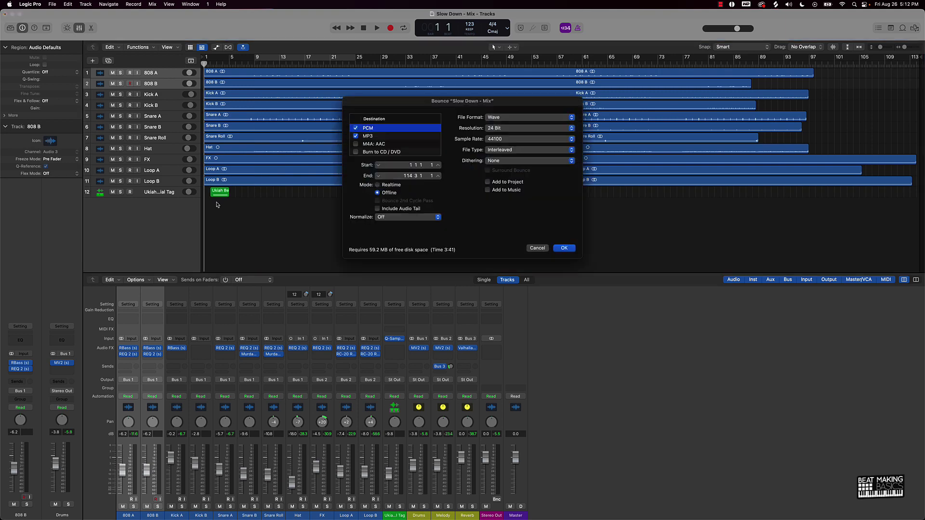
{"action": "left_click", "coordinate": [356, 136]}
{"action": "left_click", "coordinate": [496, 139]}
{"action": "left_click", "coordinate": [520, 147]}
{"action": "left_click", "coordinate": [565, 249]}
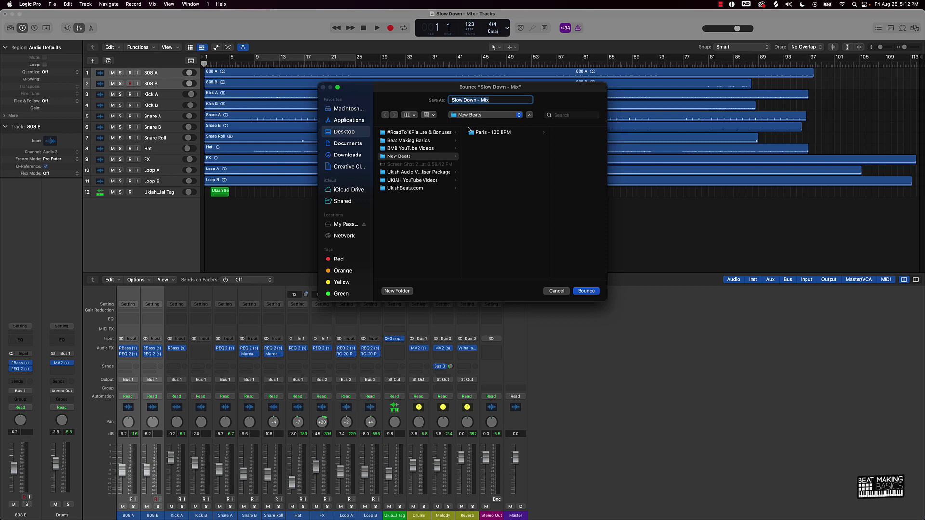
Step: Create a folder named Slow Down - 123 BPM inside New Beats as the bounce destination
{"action": "left_click", "coordinate": [401, 291]}
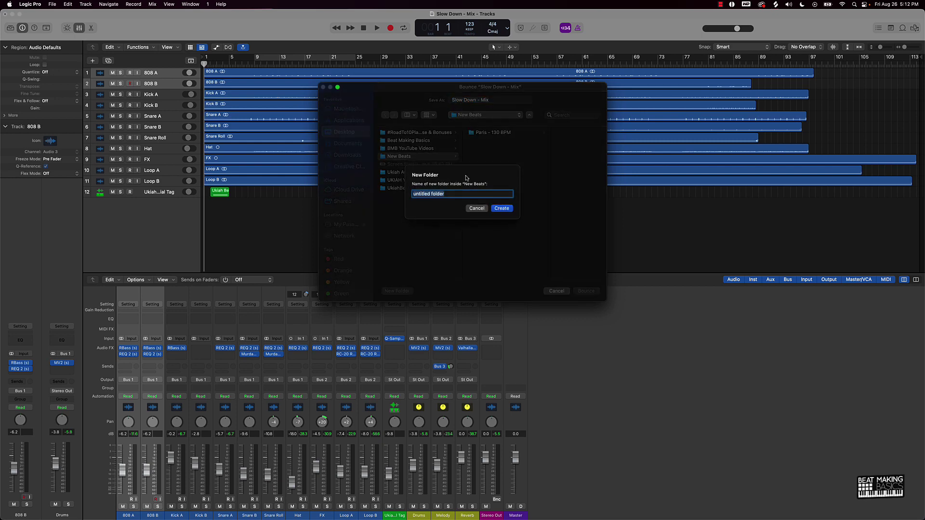
{"action": "type", "text": "Slow Down - 123 BPM"}
{"action": "key", "text": "Return"}
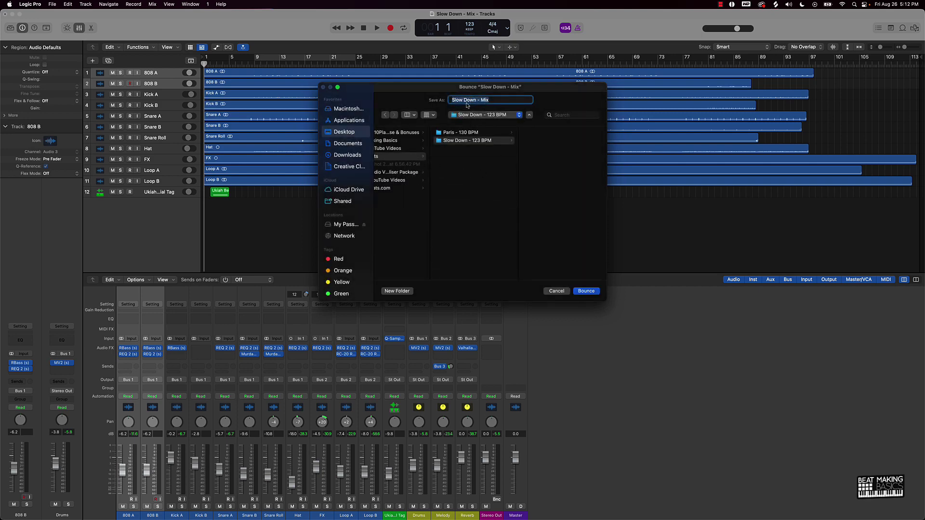
Step: Check the file naming in the Paris - 130 BPM folder, then bounce the mix as Slow Down - Record into Slow Down - 123 BPM
{"action": "left_click", "coordinate": [470, 133]}
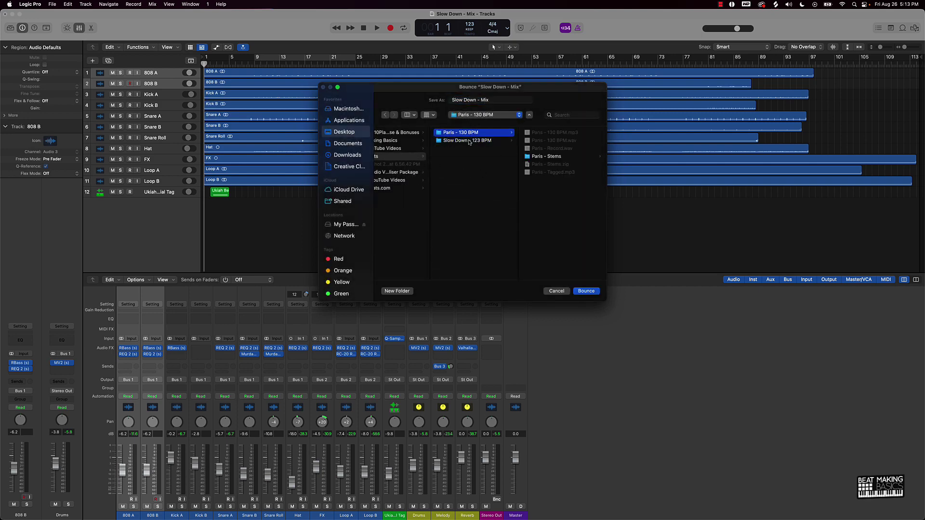
{"action": "left_click", "coordinate": [470, 141]}
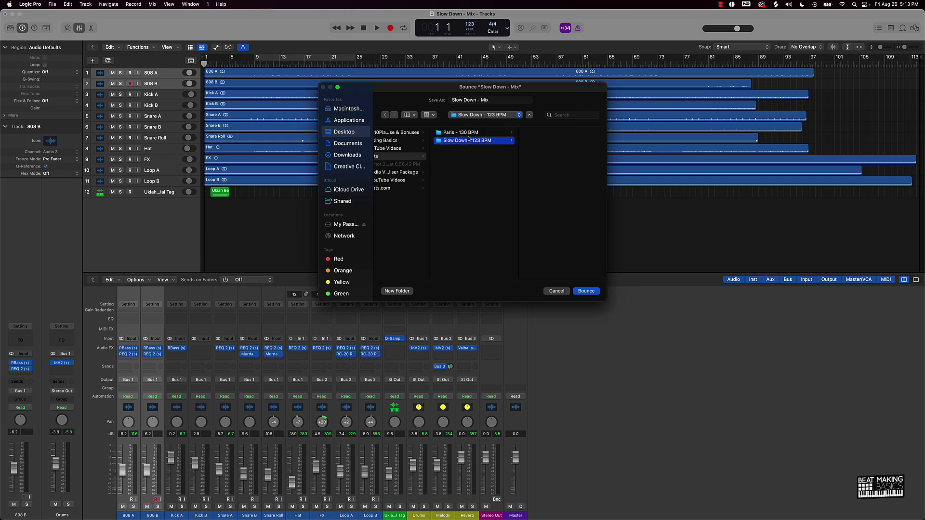
{"action": "left_click", "coordinate": [482, 100]}
{"action": "left_click_drag", "start_coordinate": [481, 100], "coordinate": [500, 102]}
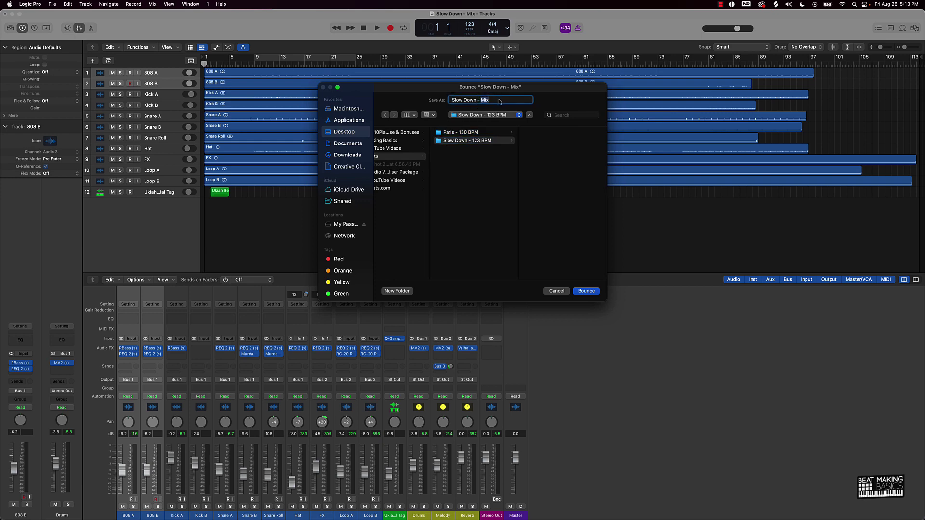
{"action": "type", "text": "Record"}
{"action": "left_click", "coordinate": [477, 141]}
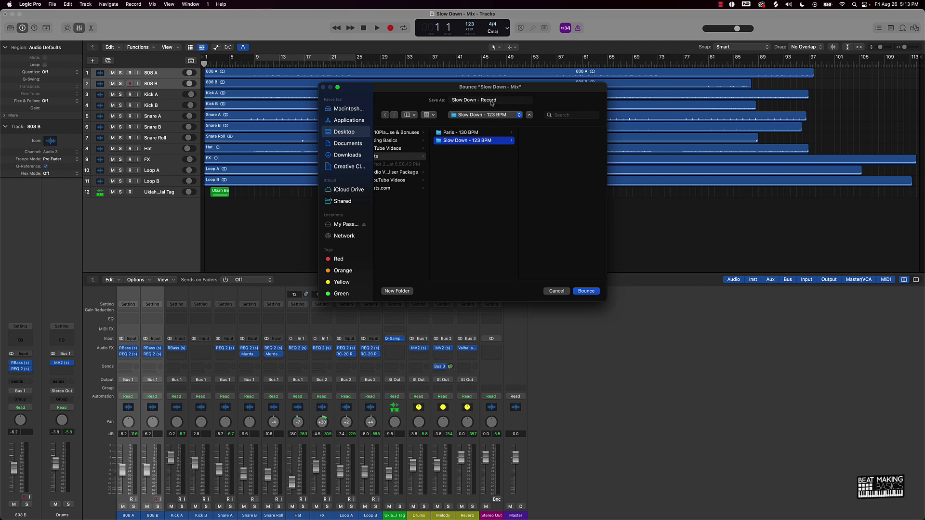
{"action": "left_click", "coordinate": [586, 291]}
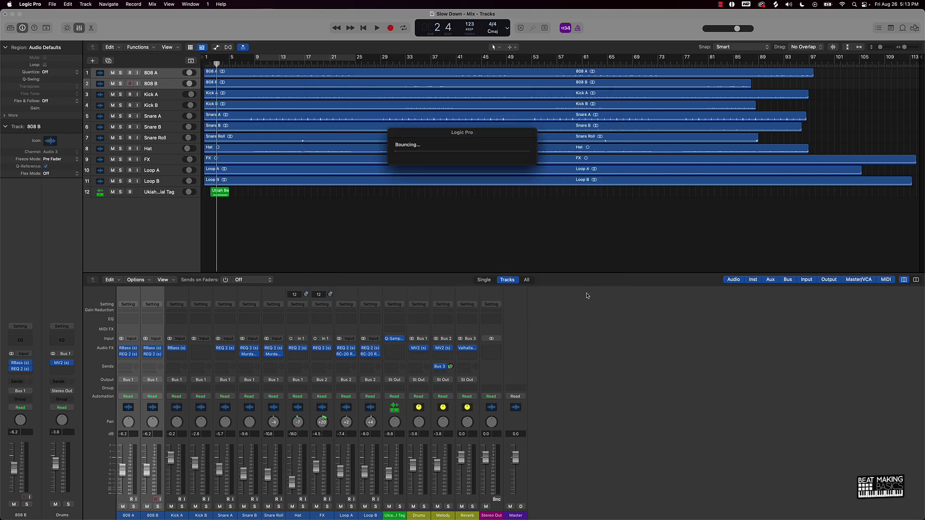
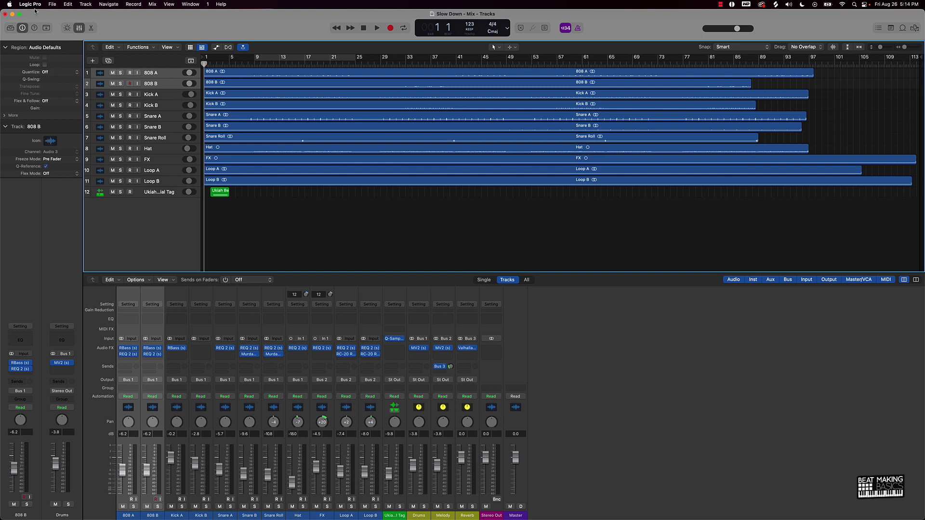
Step: Create a new project with one audio track, keeping the Slow Down - Mix project open
{"action": "left_click", "coordinate": [52, 4]}
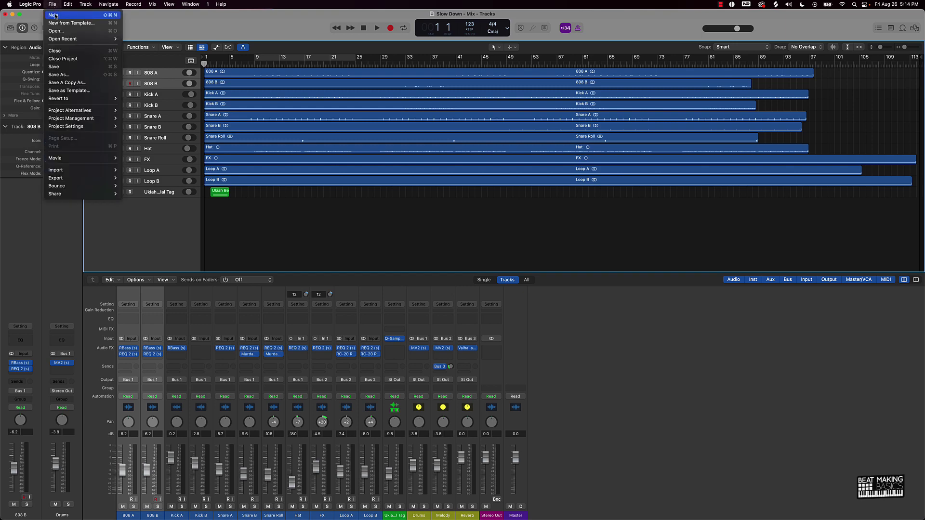
{"action": "left_click", "coordinate": [55, 16]}
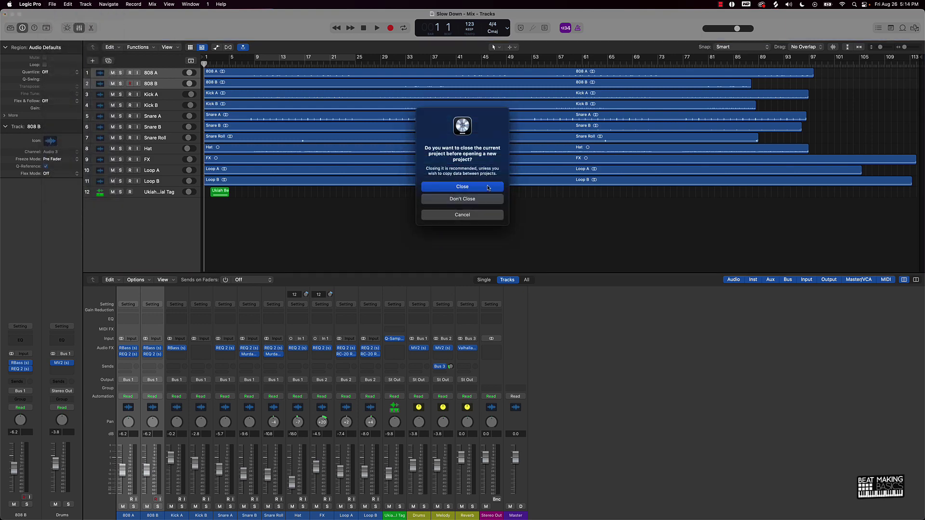
{"action": "left_click", "coordinate": [460, 201]}
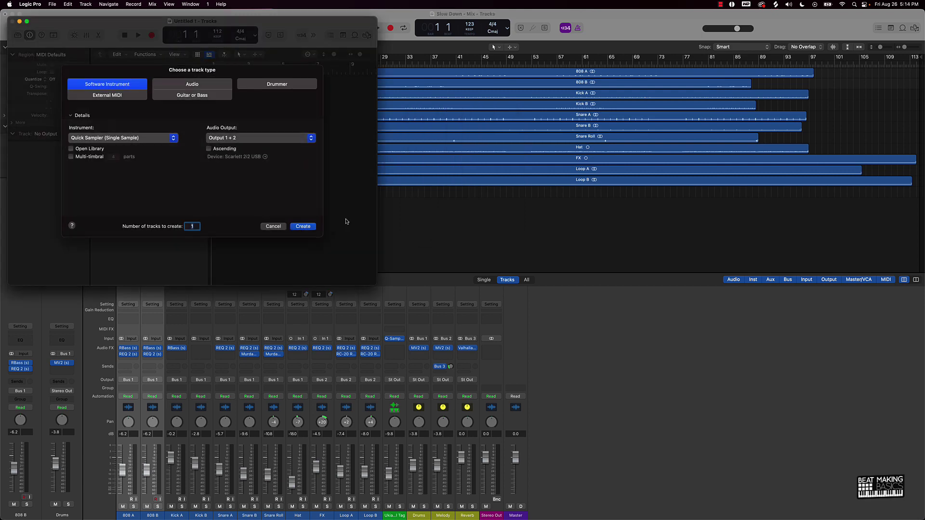
{"action": "left_click_drag", "start_coordinate": [376, 283], "coordinate": [923, 519]}
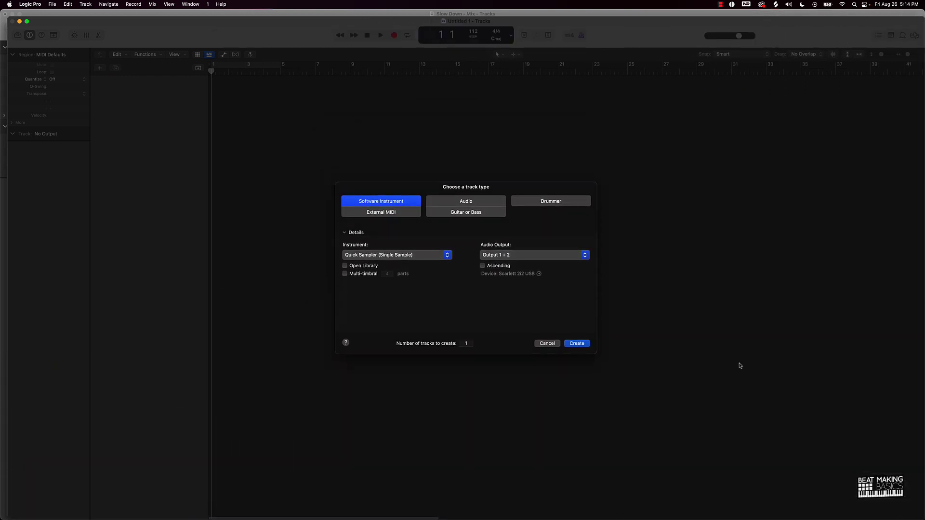
{"action": "left_click", "coordinate": [453, 203]}
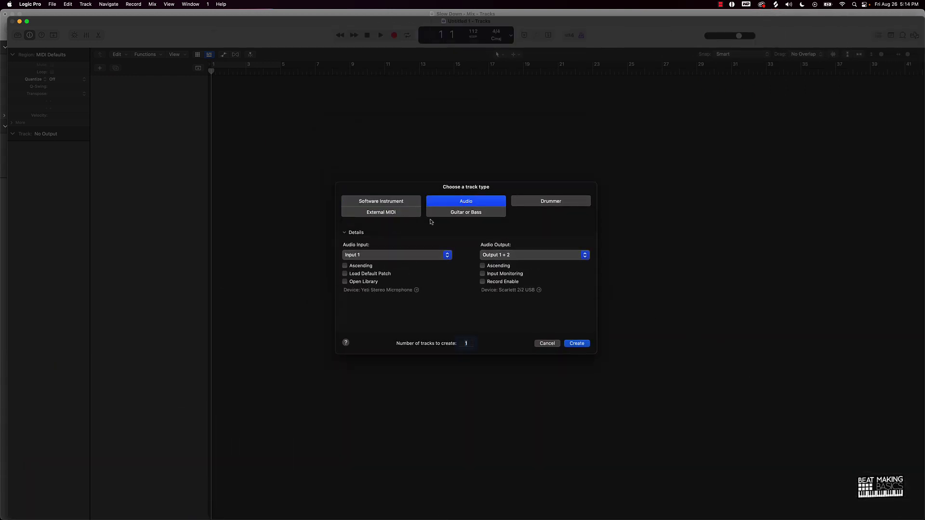
{"action": "left_click", "coordinate": [581, 349]}
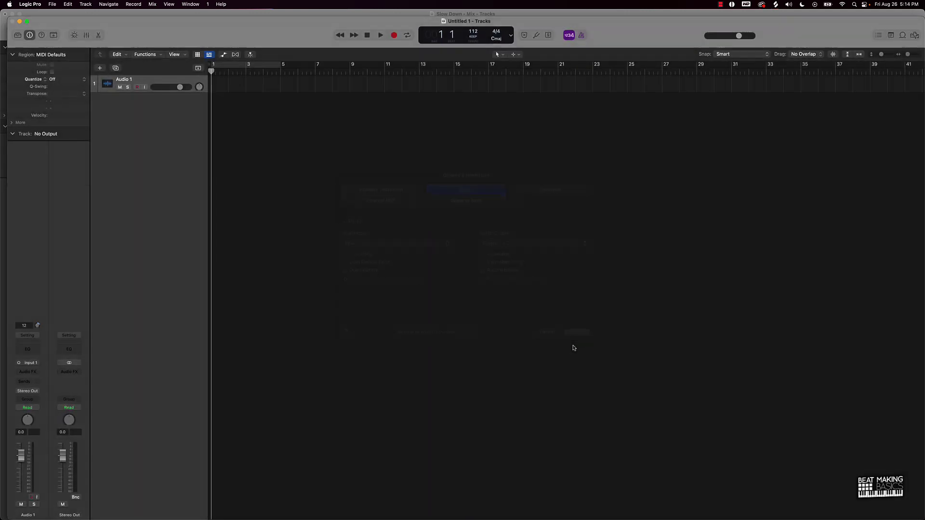
Step: Open the Slow Down - 123 BPM folder inside New Beats on the Desktop in the file browser
{"action": "left_click", "coordinate": [915, 35]}
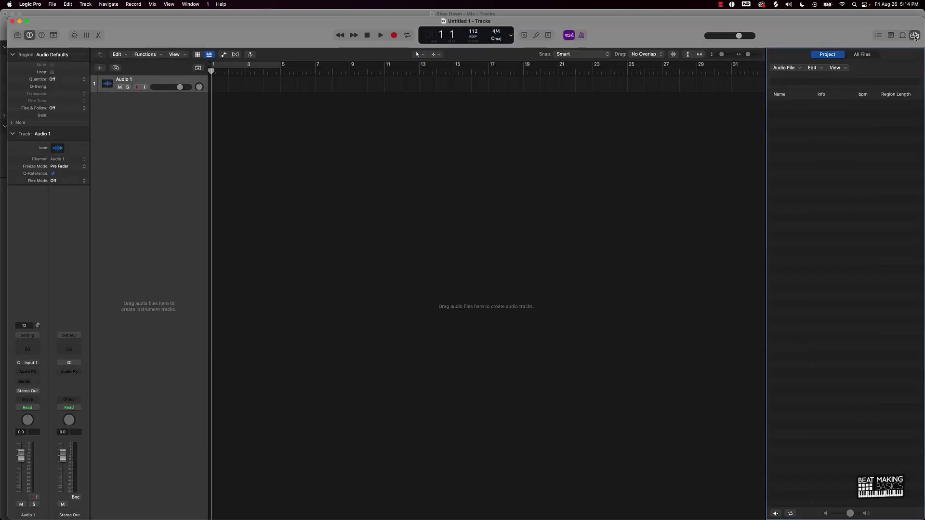
{"action": "left_click", "coordinate": [858, 56]}
{"action": "double_click", "coordinate": [792, 144]}
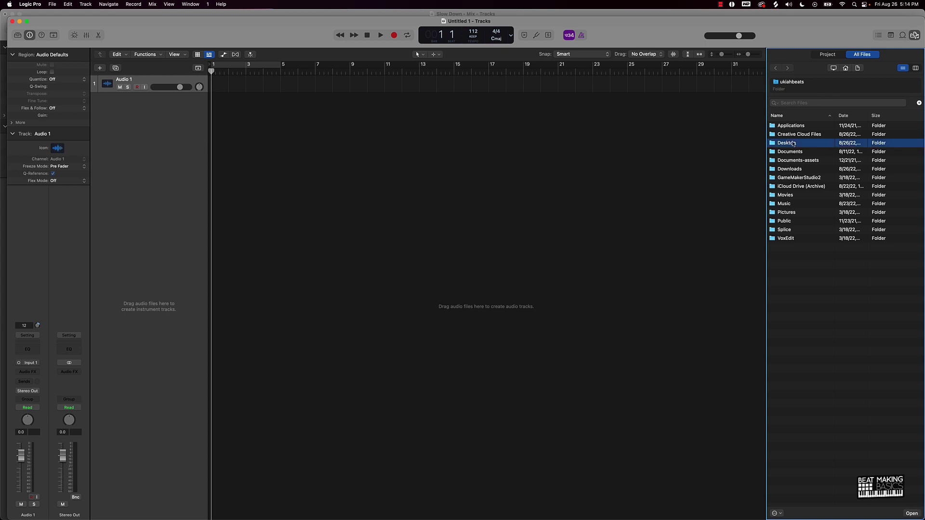
{"action": "double_click", "coordinate": [793, 152]}
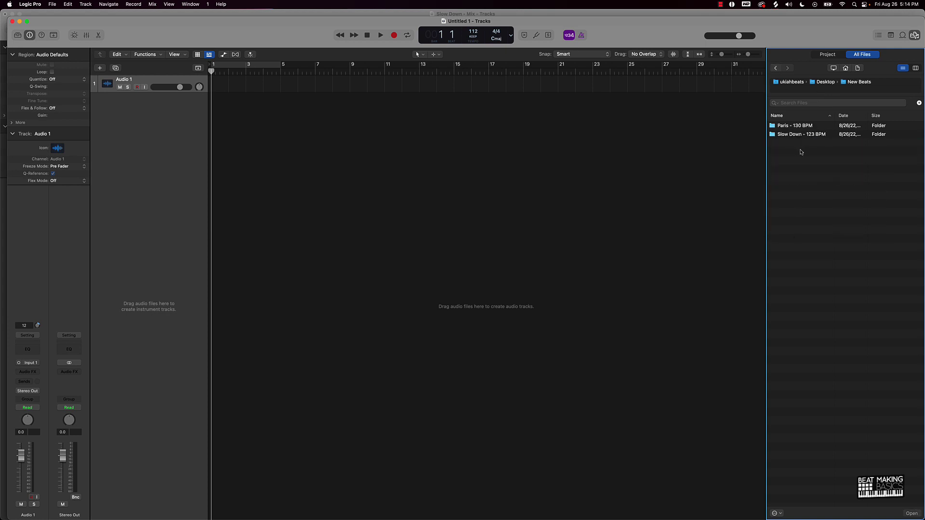
{"action": "double_click", "coordinate": [793, 135]}
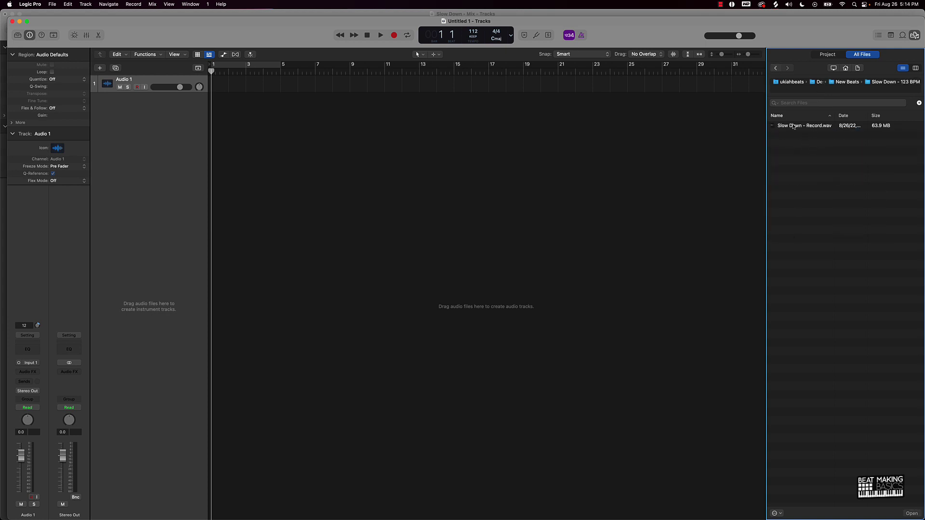
Step: Place Slow Down - Record.wav on a new track at bar 1, changing the project to 48 kHz and 123 BPM
{"action": "left_click_drag", "start_coordinate": [794, 127], "coordinate": [221, 107]}
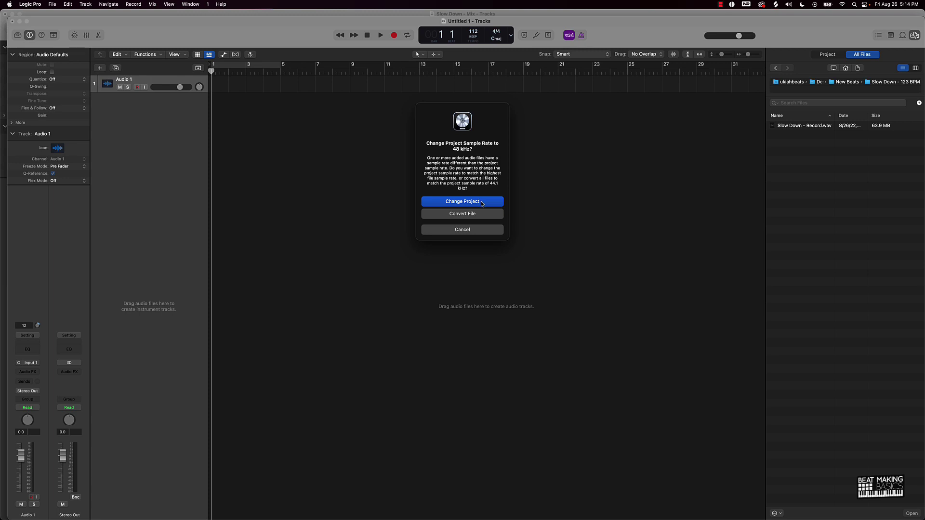
{"action": "left_click", "coordinate": [482, 203]}
{"action": "left_click", "coordinate": [467, 202]}
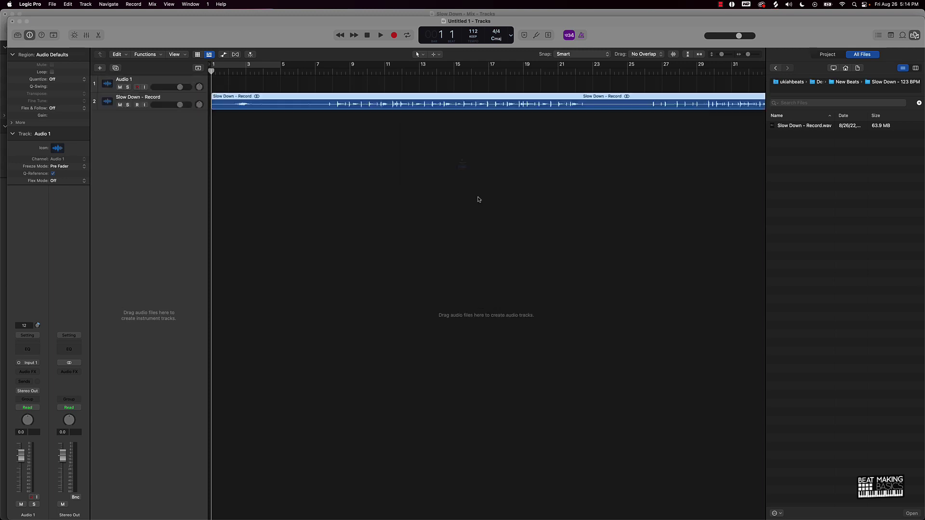
{"action": "left_click", "coordinate": [463, 183]}
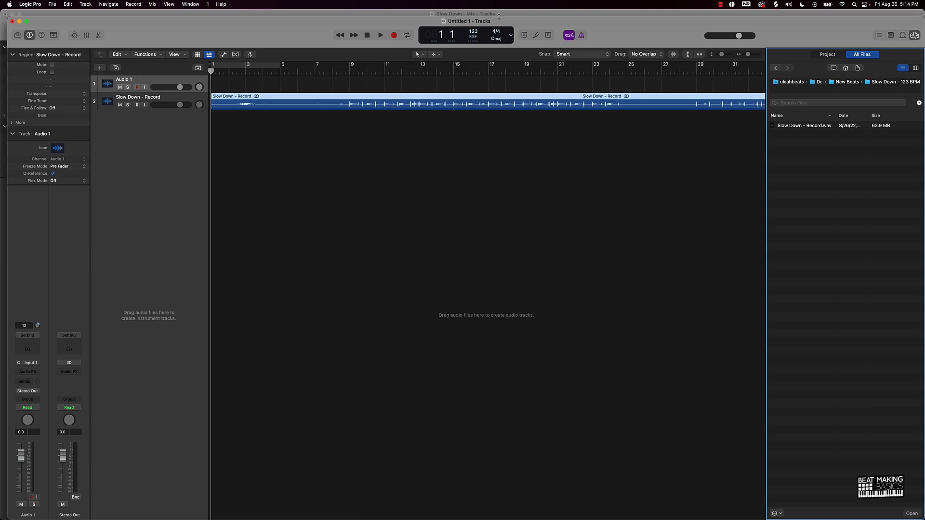
Step: Move the project end to the end of the Slow Down - Record region and delete the empty Audio 1 track
{"action": "left_click_drag", "start_coordinate": [499, 16], "coordinate": [499, 1]}
{"action": "left_click", "coordinate": [595, 160], "text": "ctrl+alt"}
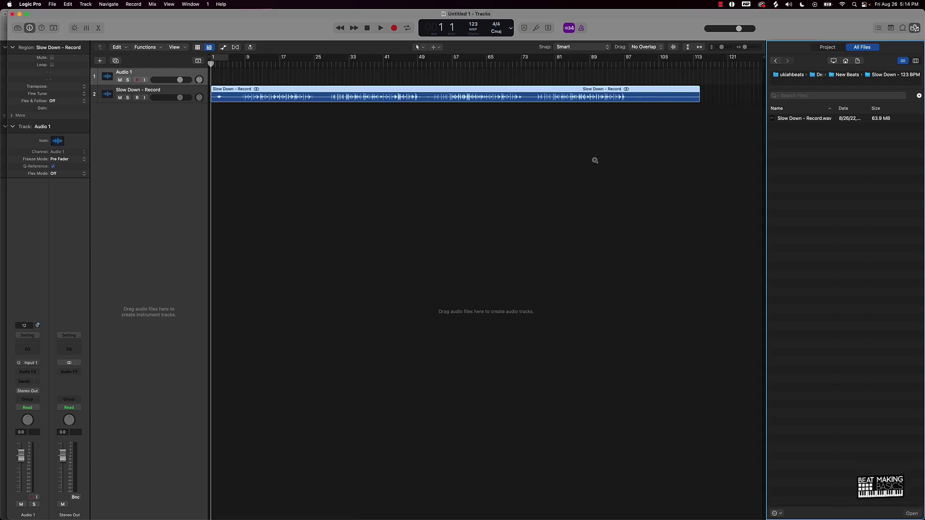
{"action": "mouse_move", "coordinate": [765, 56]}
{"action": "left_mouse_down"}
{"action": "mouse_move", "coordinate": [705, 87]}
{"action": "mouse_move", "coordinate": [701, 98]}
{"action": "left_mouse_up"}
{"action": "left_click", "coordinate": [669, 123]}
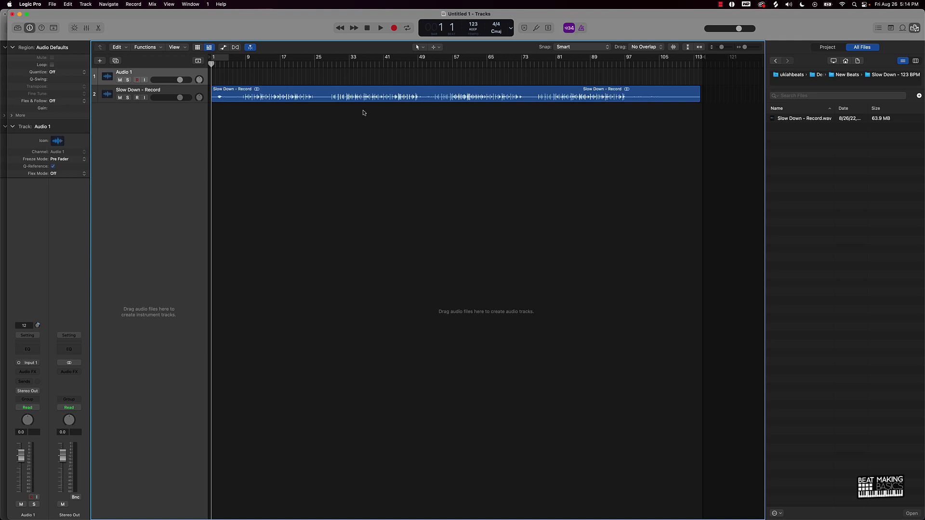
{"action": "left_click", "coordinate": [270, 93]}
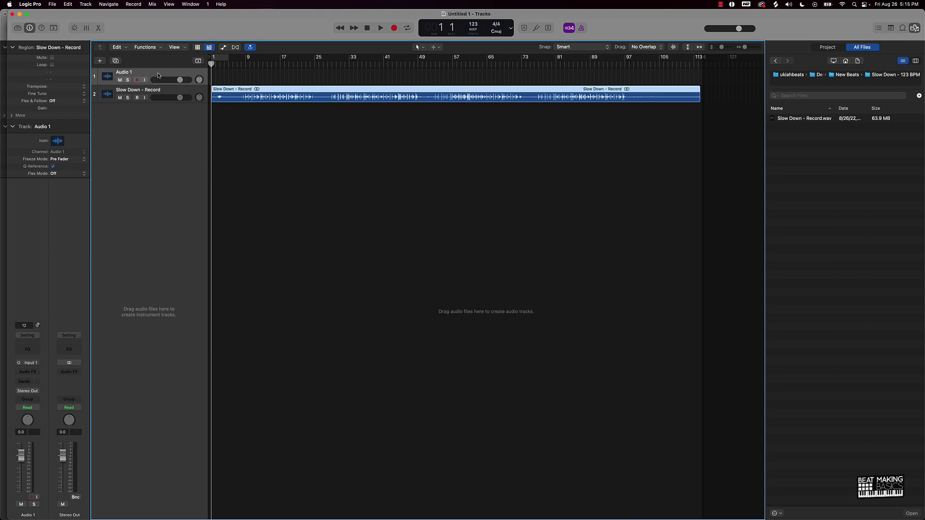
{"action": "left_click", "coordinate": [158, 75]}
{"action": "key", "text": "super+BackSpace"}
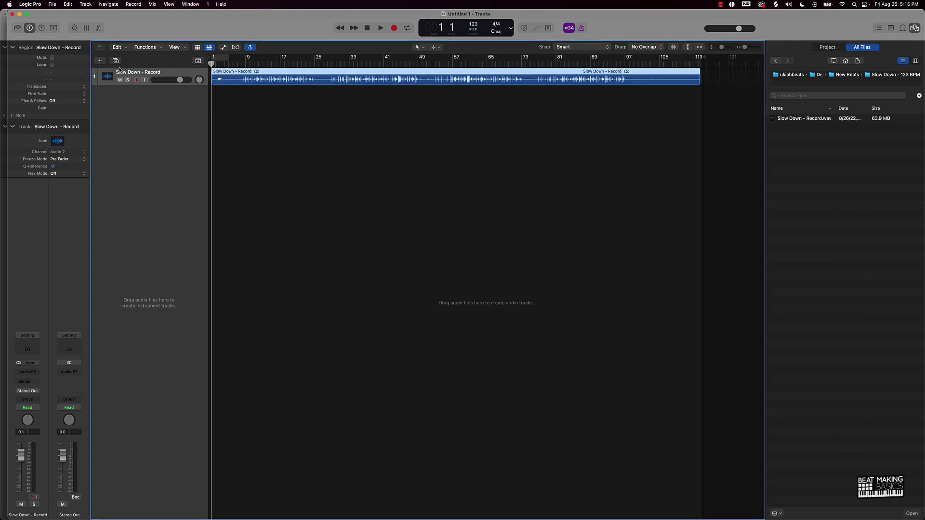
Step: Add a software instrument track with Quick Sampler and load the Ukiah Beats Simple Tag preset
{"action": "left_click", "coordinate": [100, 61]}
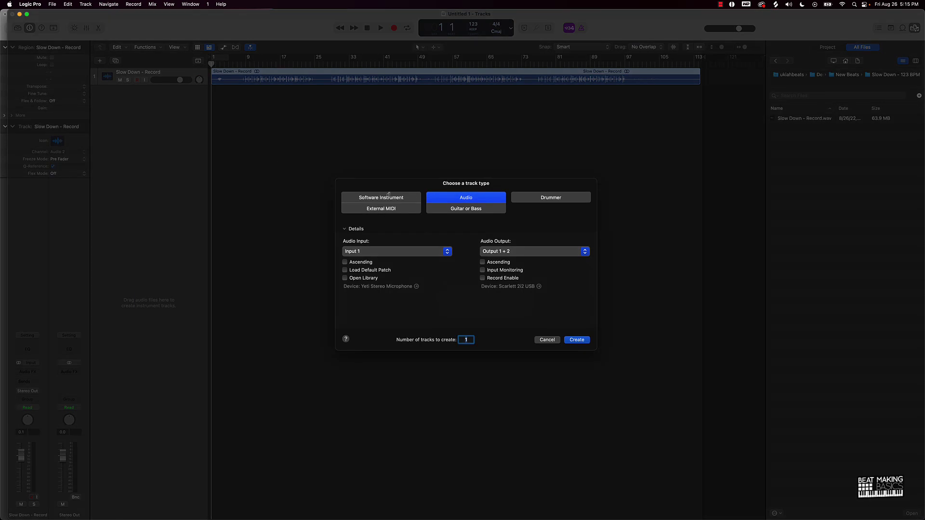
{"action": "left_click", "coordinate": [387, 197]}
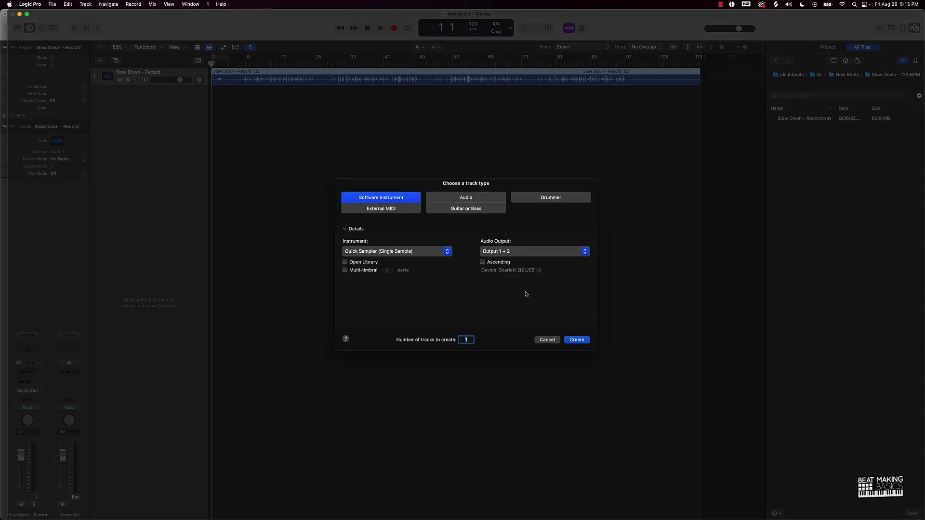
{"action": "left_click", "coordinate": [577, 341]}
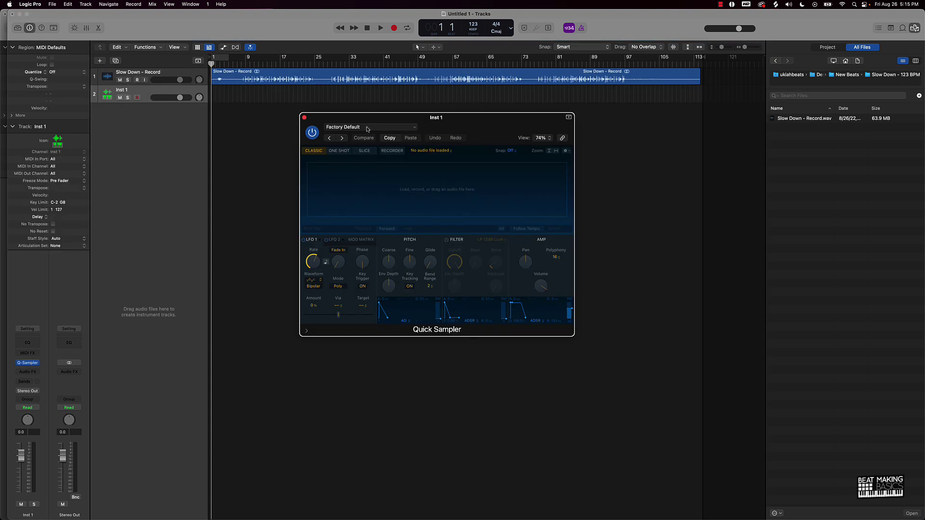
{"action": "left_click", "coordinate": [367, 127]}
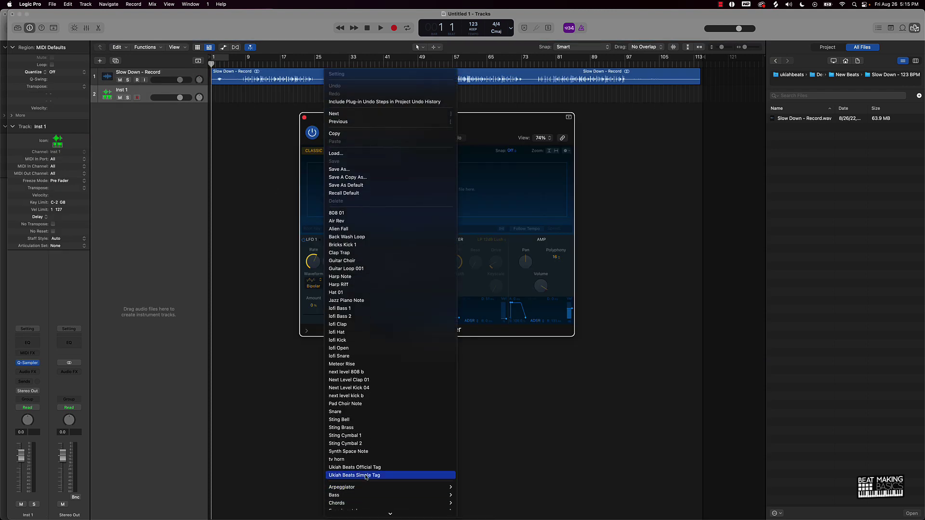
{"action": "left_click", "coordinate": [366, 475]}
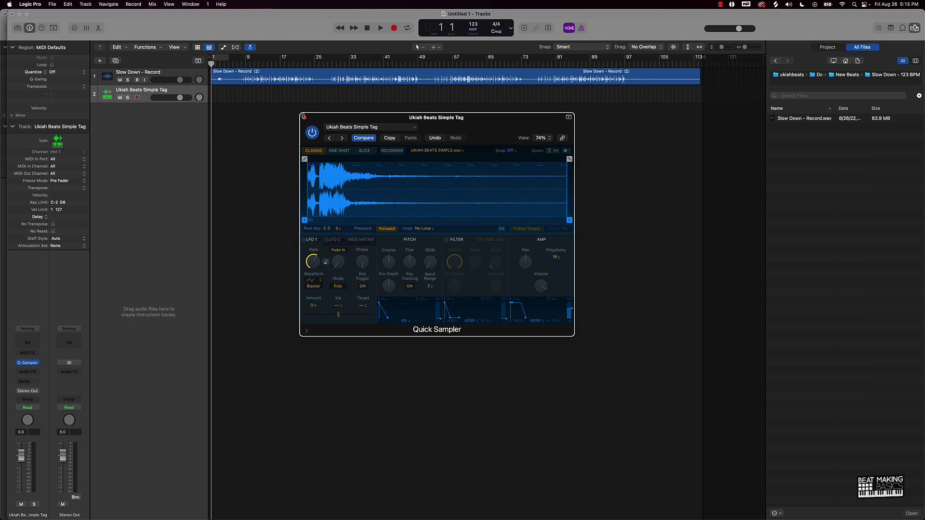
{"action": "left_click", "coordinate": [304, 116]}
Step: Lower the tag track's volume to -5.7 dB, then record one tag note near bar 17, starting from bar 9
{"action": "left_click", "coordinate": [246, 63]}
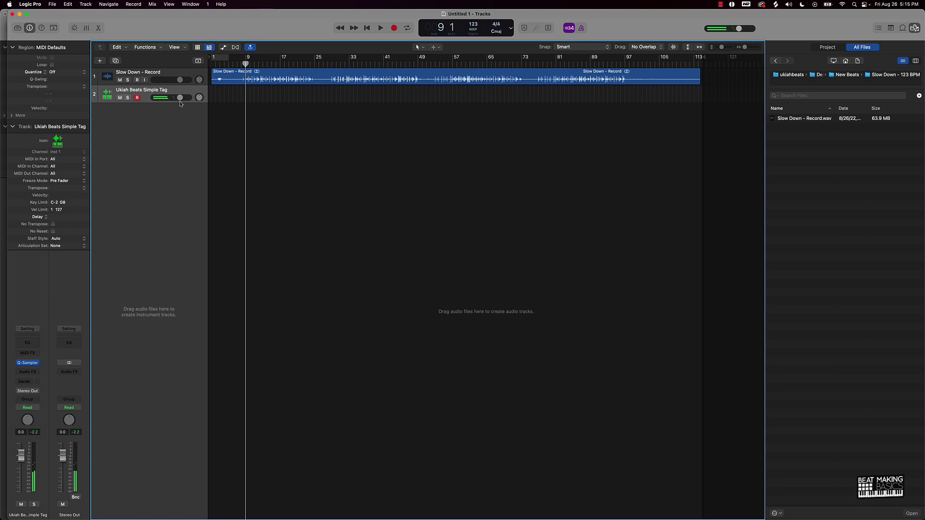
{"action": "left_click_drag", "start_coordinate": [180, 103], "coordinate": [159, 101]}
{"action": "key", "text": "space"}
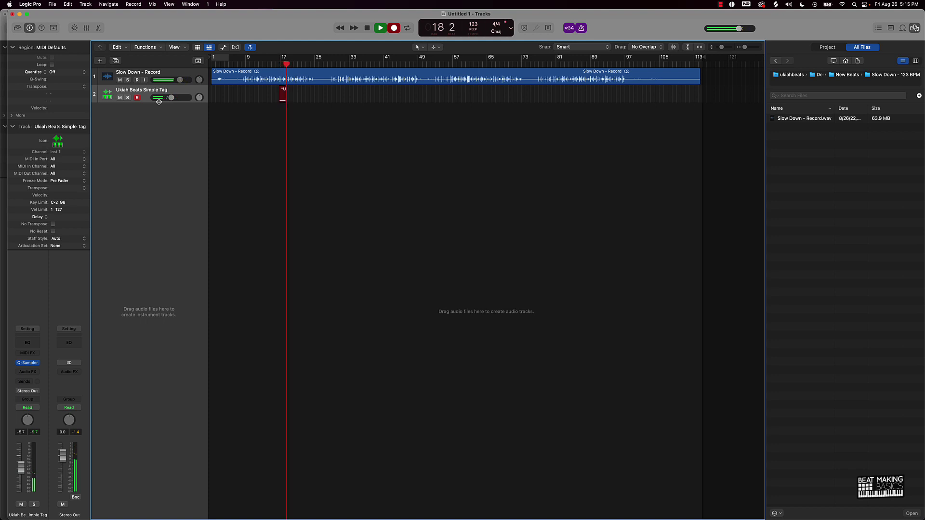
{"action": "key", "text": "space"}
{"action": "left_click", "coordinate": [331, 125]}
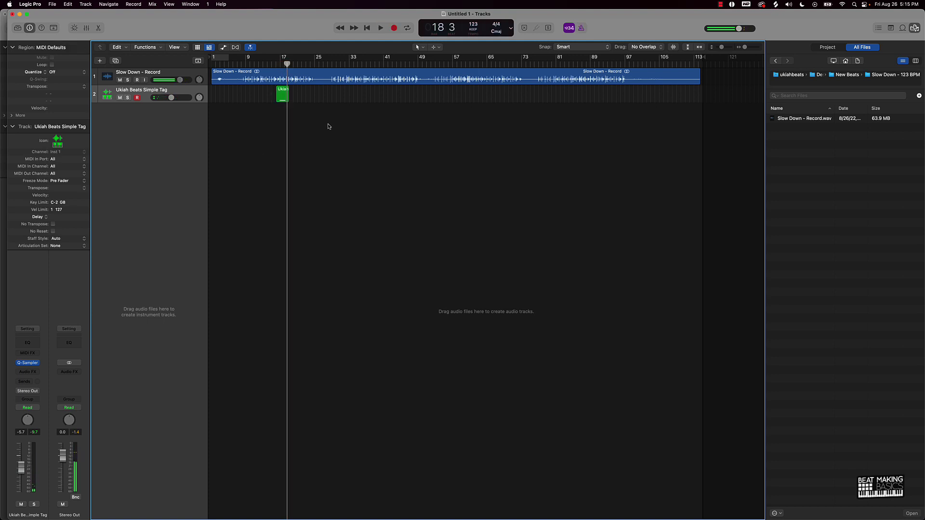
Step: Quantize the recorded tag note and lower the tag track's volume to -11.6 dB
{"action": "double_click", "coordinate": [283, 96]}
{"action": "key", "text": "super+a"}
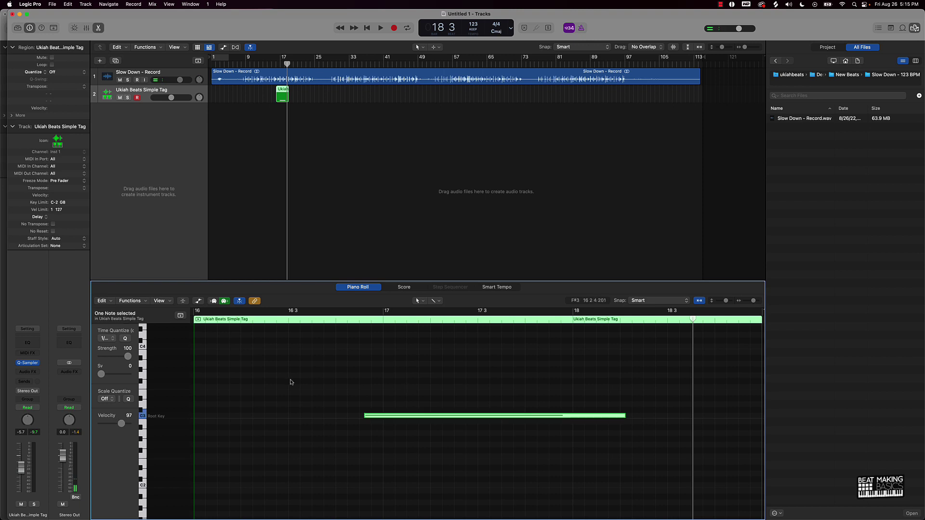
{"action": "key", "text": "q"}
{"action": "left_click_drag", "start_coordinate": [175, 94], "coordinate": [170, 94]}
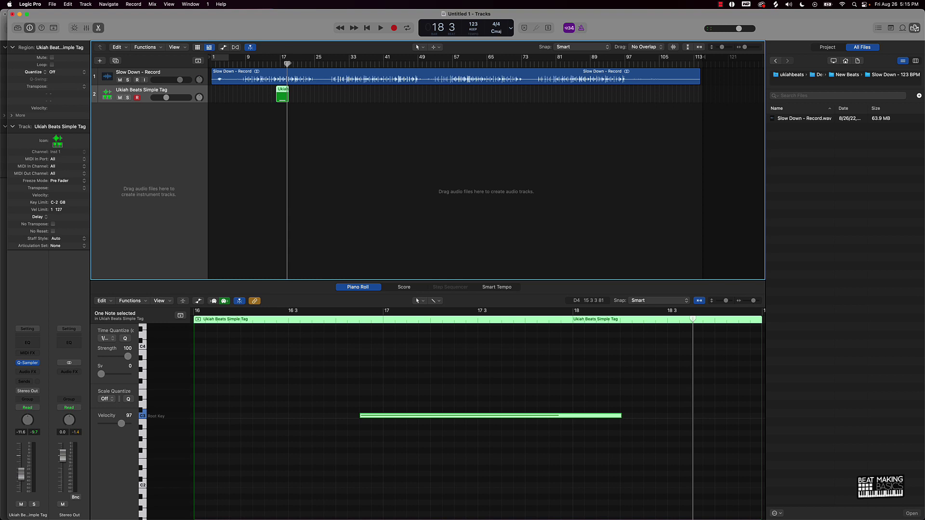
Step: Copy the tag region along its track every 16 bars, from bar 16 up to bar 96
{"action": "left_click_drag", "start_coordinate": [287, 63], "coordinate": [250, 63]}
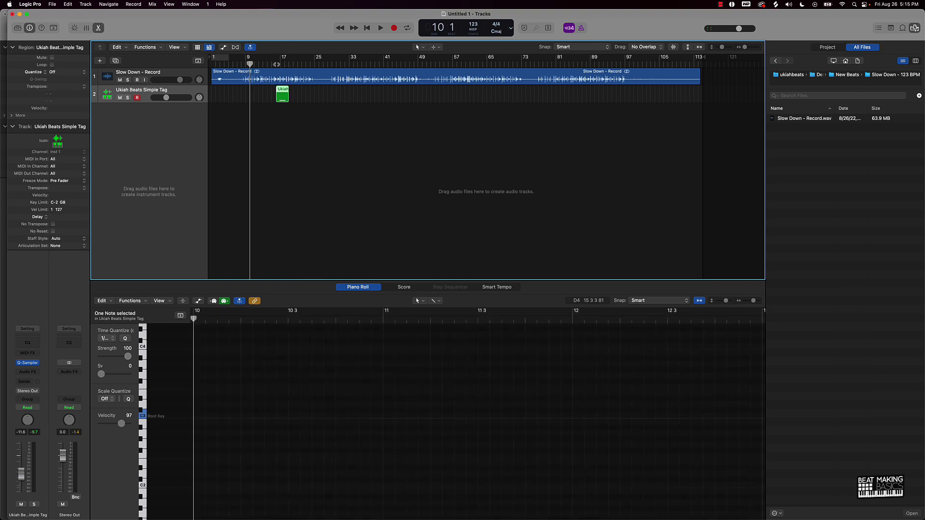
{"action": "left_click_drag", "start_coordinate": [282, 100], "coordinate": [351, 98]}
{"action": "left_click", "coordinate": [282, 97], "text": "shift"}
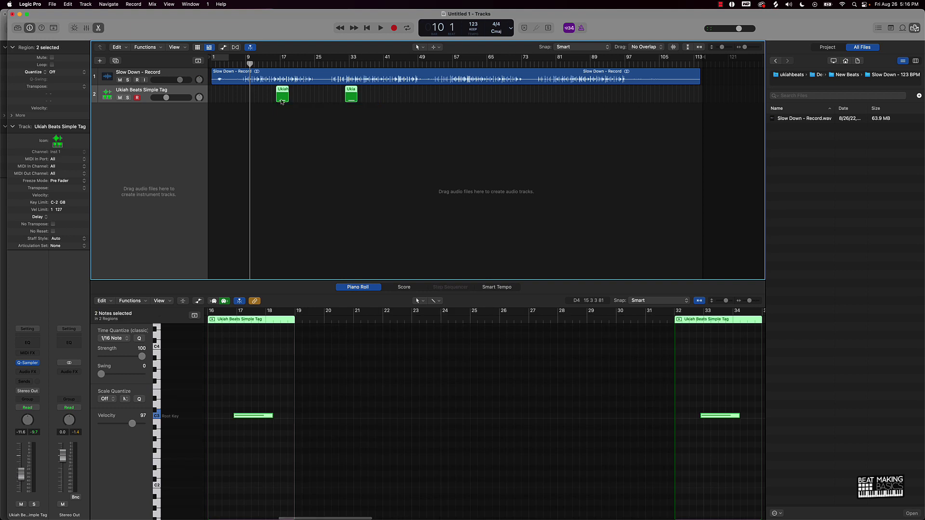
{"action": "left_click_drag", "start_coordinate": [282, 96], "coordinate": [564, 100]}
{"action": "left_click", "coordinate": [540, 142]}
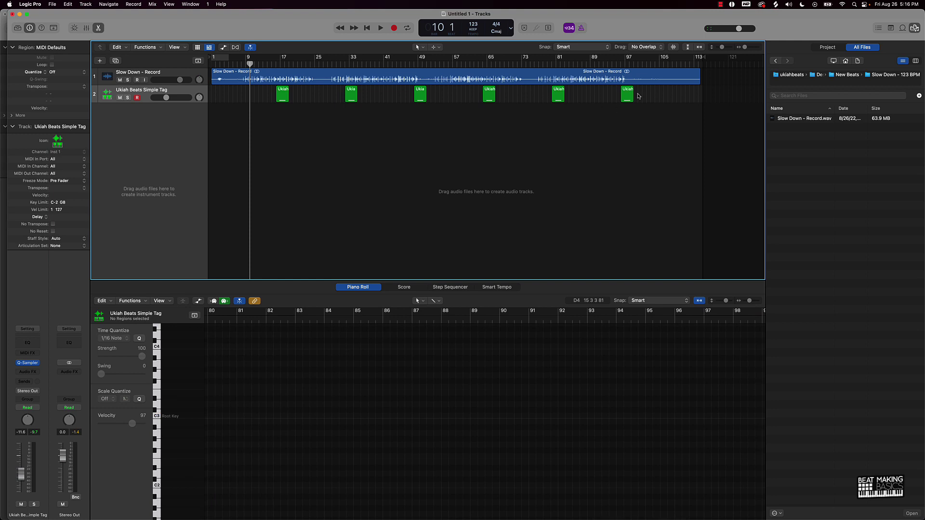
Step: Copy the last tag region to bar 112 and play the song's ending to check it
{"action": "left_click", "coordinate": [656, 61]}
{"action": "key", "text": "space"}
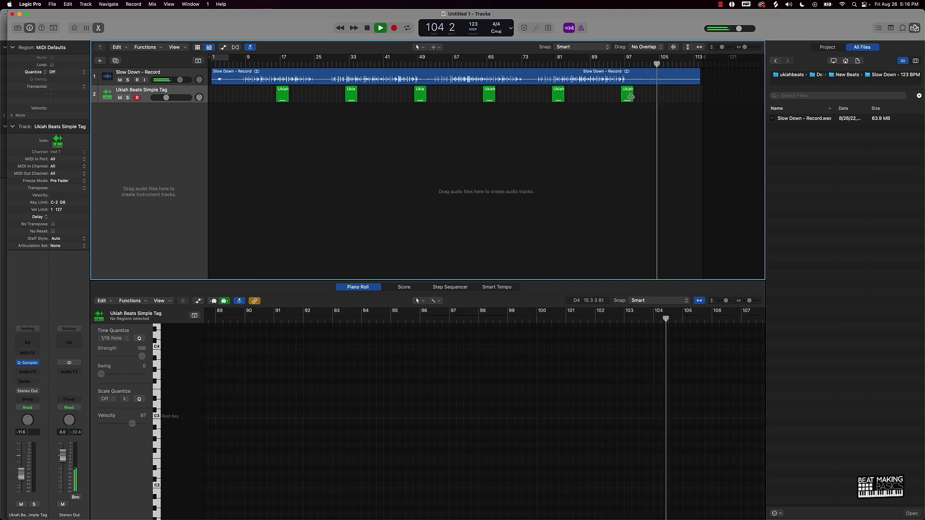
{"action": "key", "text": "space"}
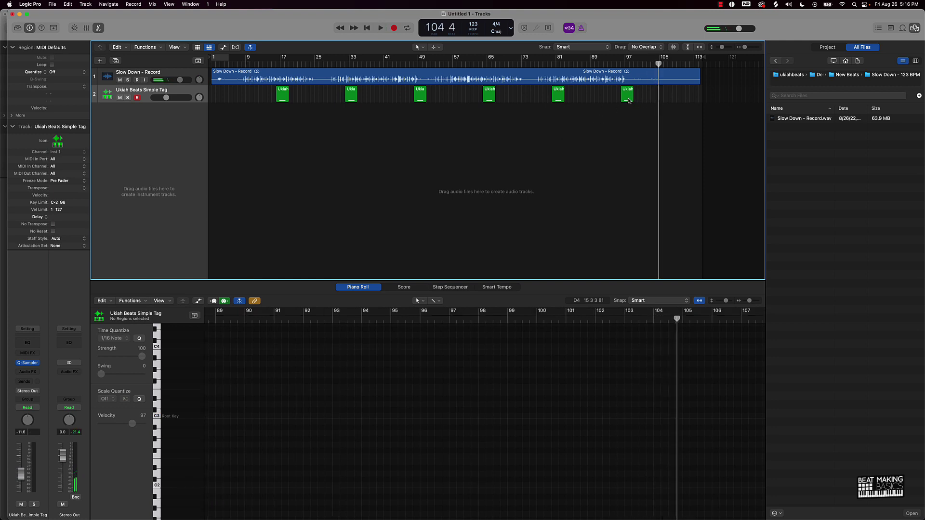
{"action": "left_click_drag", "start_coordinate": [628, 101], "coordinate": [697, 99]}
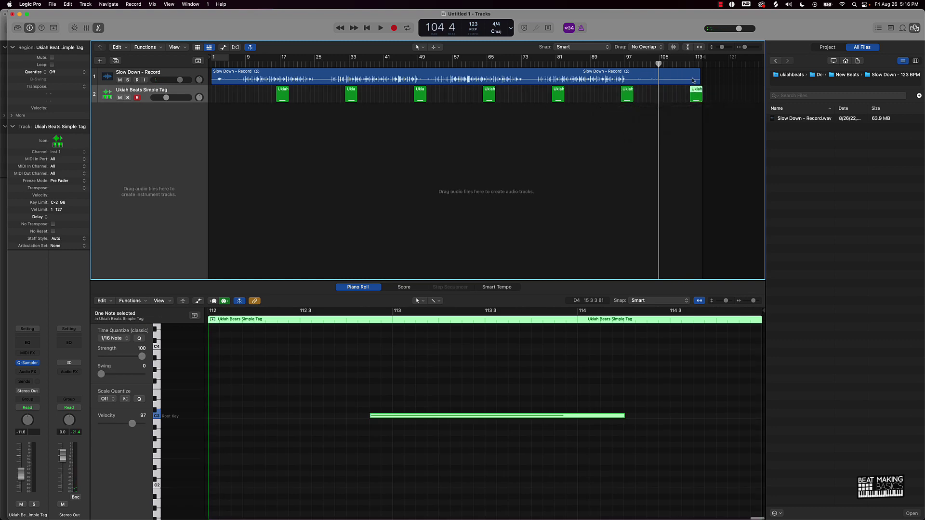
{"action": "left_click", "coordinate": [692, 62]}
{"action": "key", "text": "space"}
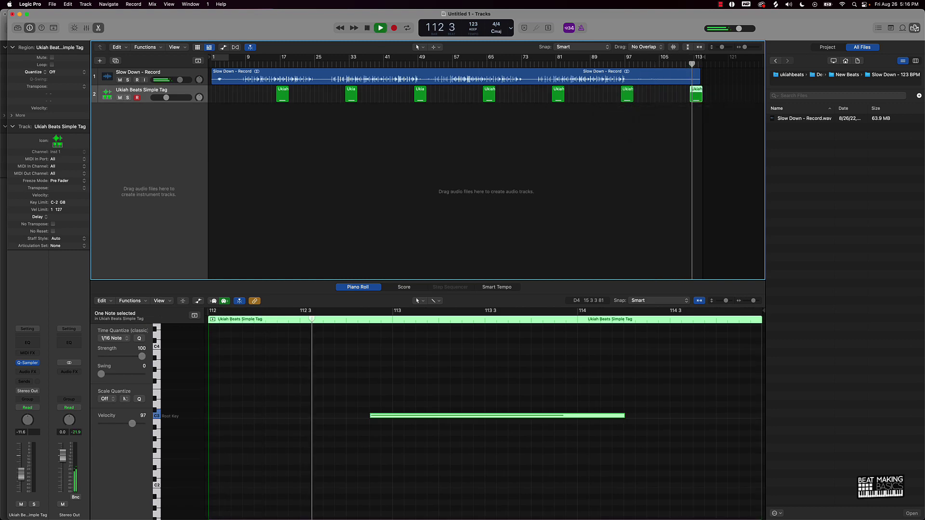
{"action": "left_click", "coordinate": [661, 144]}
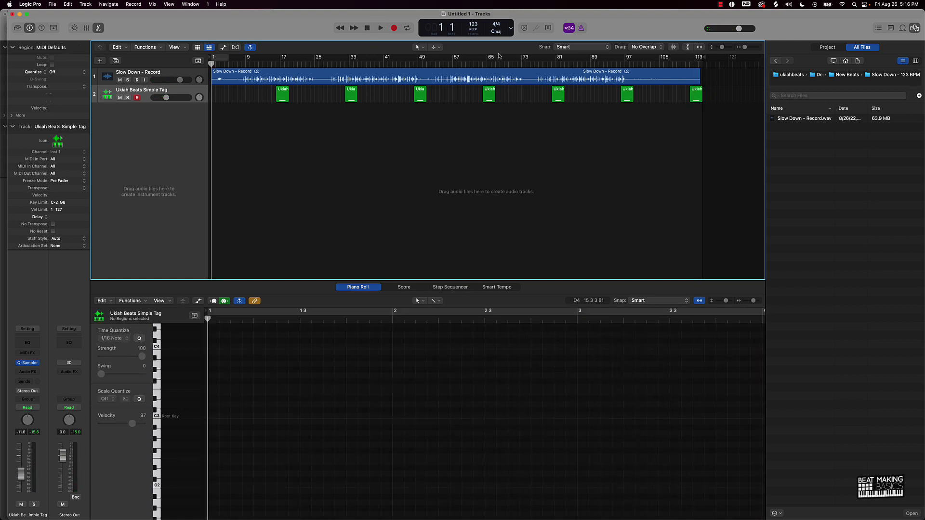
Step: Insert the iZotope Ozone 9 plug-in on the Stereo Out channel
{"action": "left_click", "coordinate": [120, 98]}
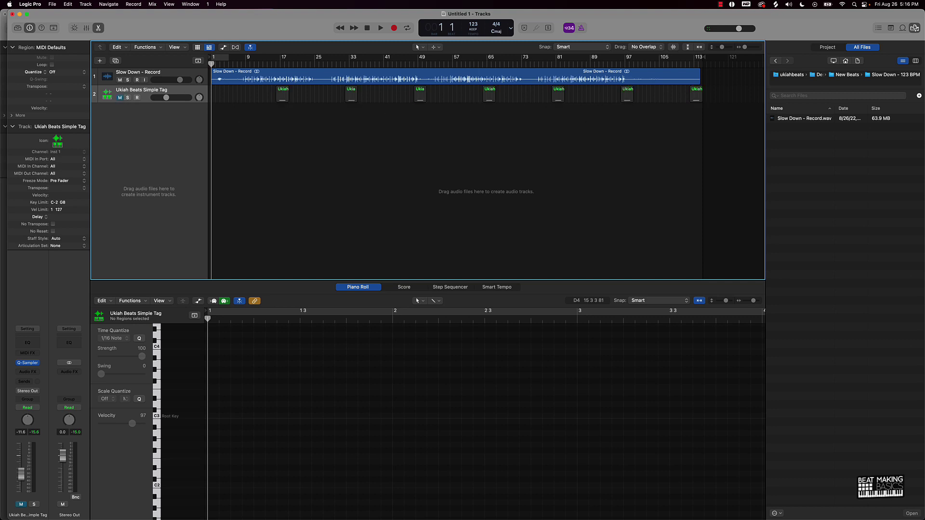
{"action": "left_click", "coordinate": [120, 98]}
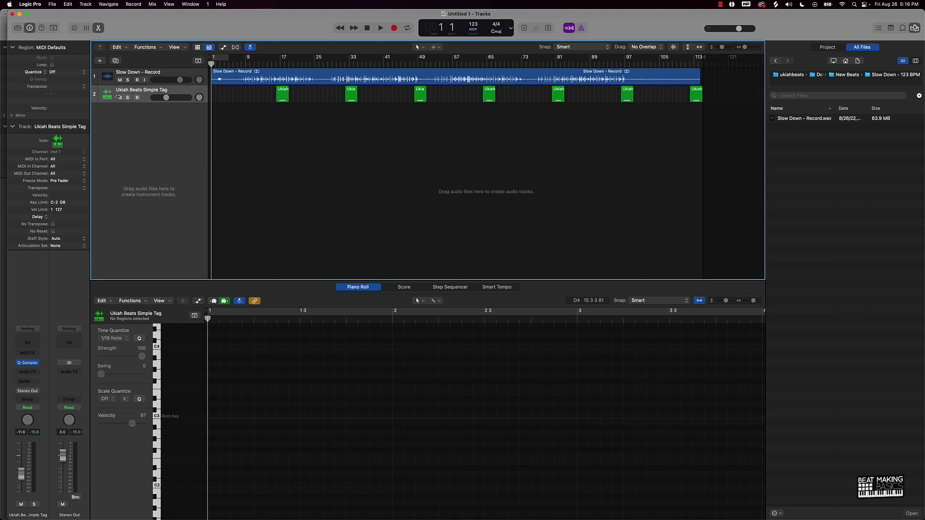
{"action": "left_click", "coordinate": [69, 371]}
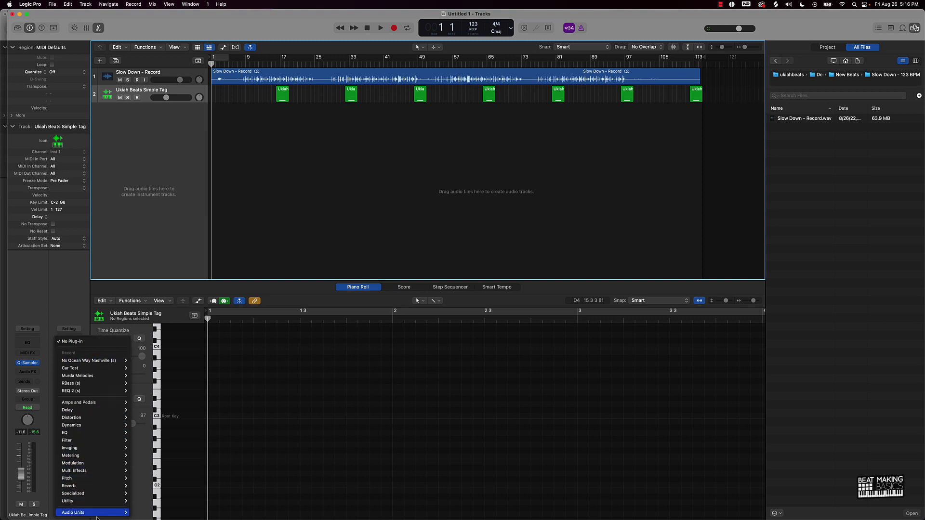
{"action": "mouse_move", "coordinate": [107, 513]}
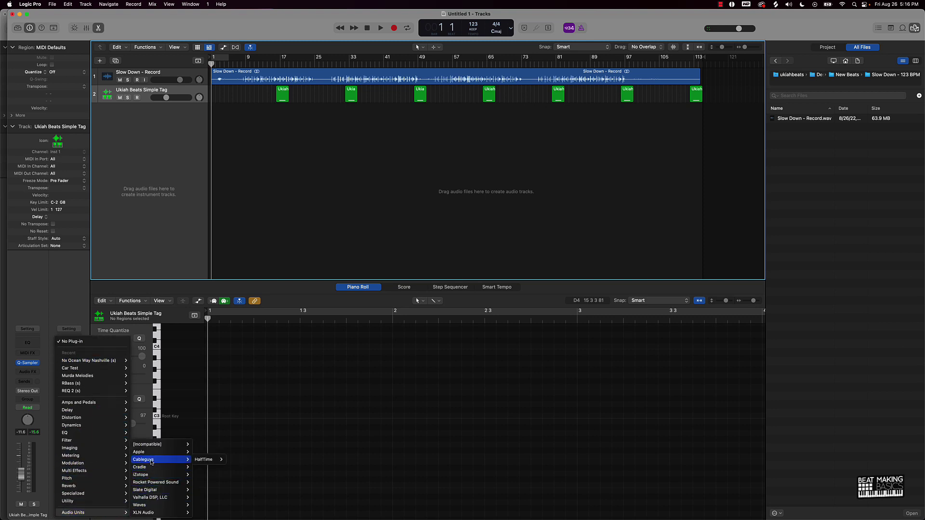
{"action": "mouse_move", "coordinate": [159, 476]}
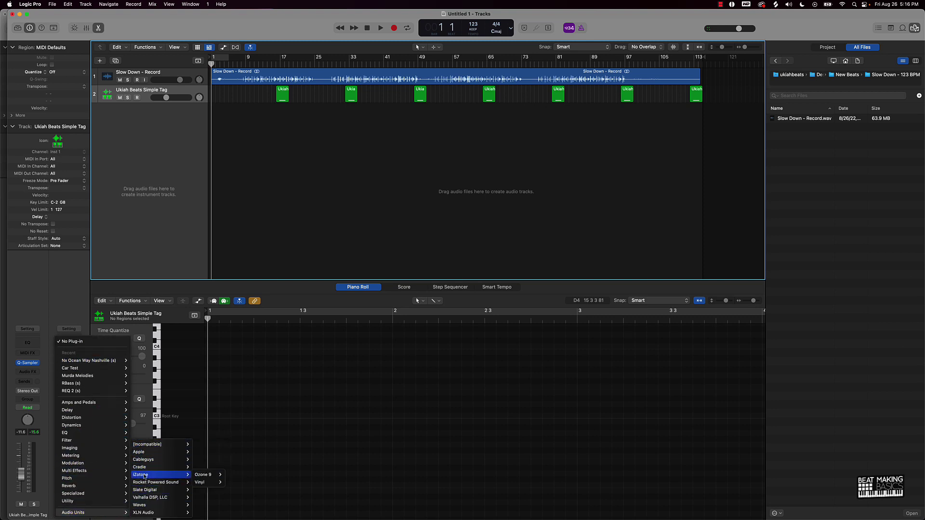
{"action": "mouse_move", "coordinate": [203, 475]}
{"action": "left_click", "coordinate": [233, 477]}
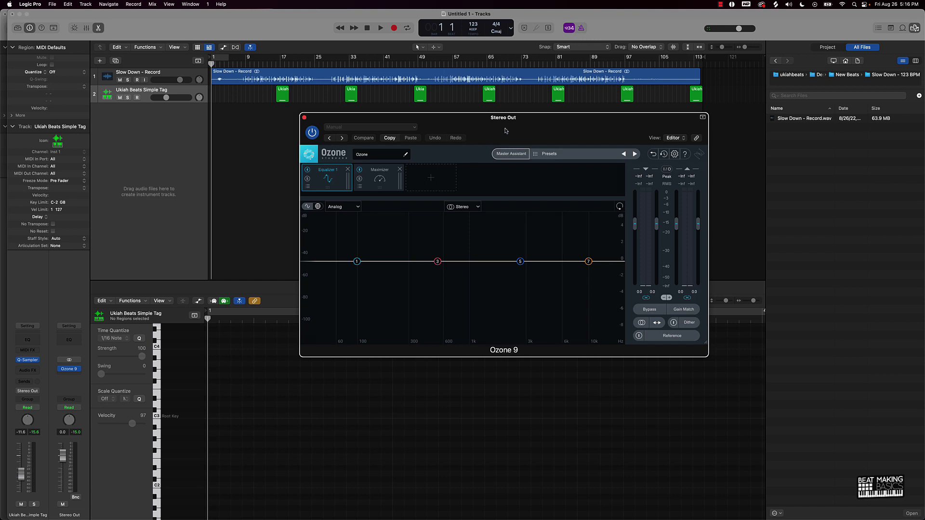
{"action": "left_click_drag", "start_coordinate": [506, 124], "coordinate": [462, 129]}
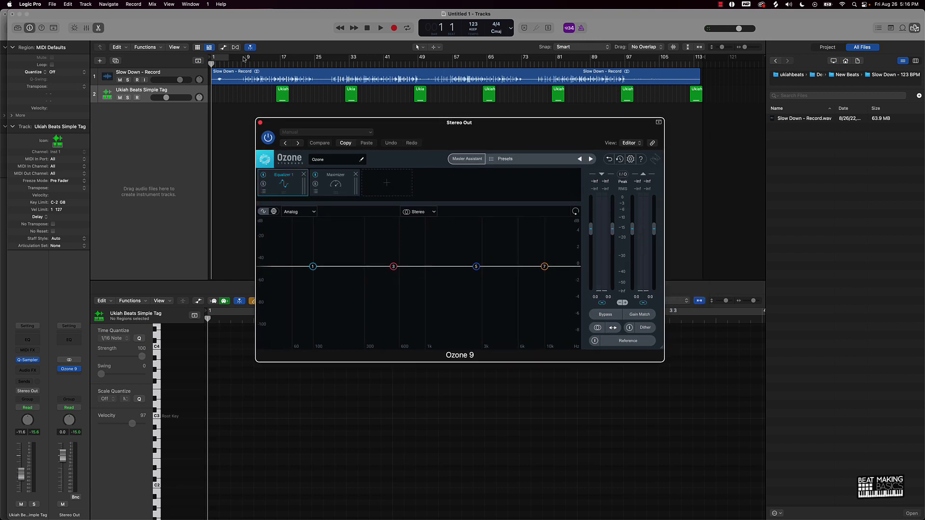
Step: Cycle bars 9 to 17, run Ozone's Master Assistant with Modern modules, Medium intensity and Streaming destination, and accept the suggestion
{"action": "left_click_drag", "start_coordinate": [245, 59], "coordinate": [282, 59]}
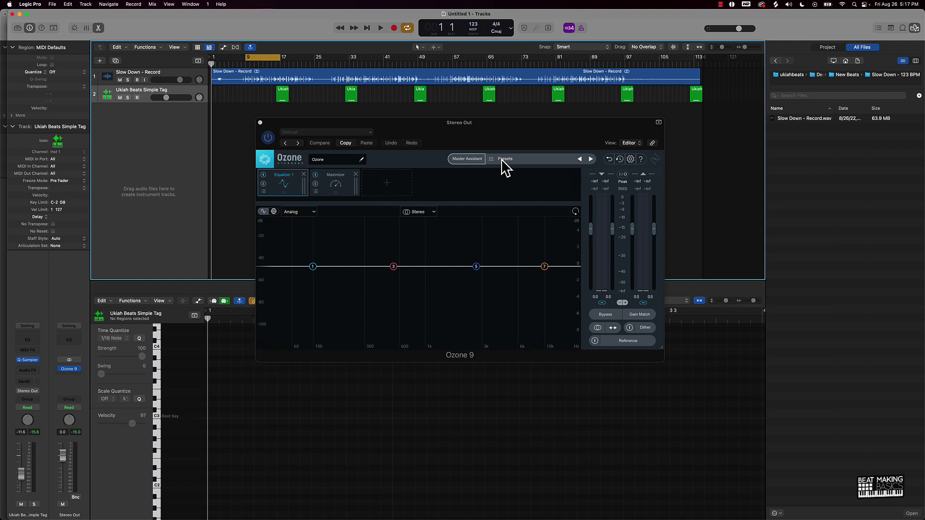
{"action": "left_click", "coordinate": [467, 161]}
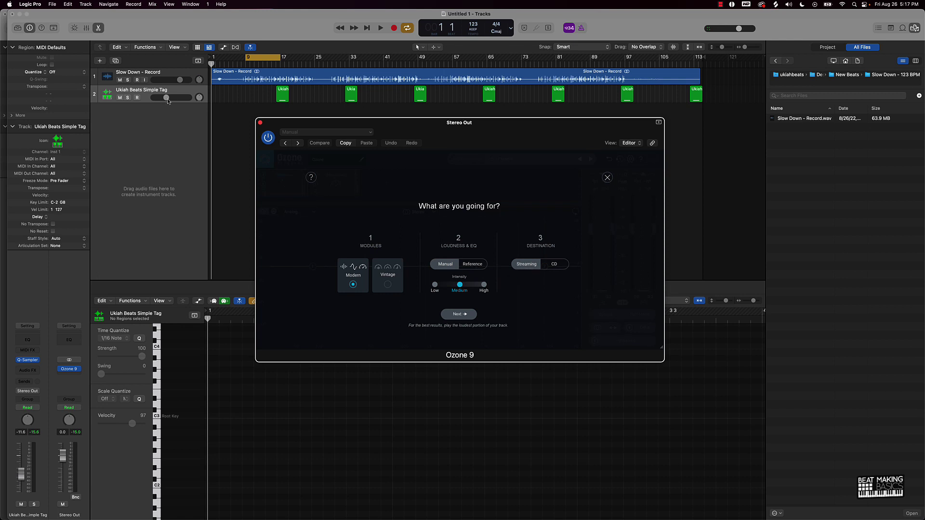
{"action": "left_click", "coordinate": [458, 314]}
{"action": "key", "text": "space"}
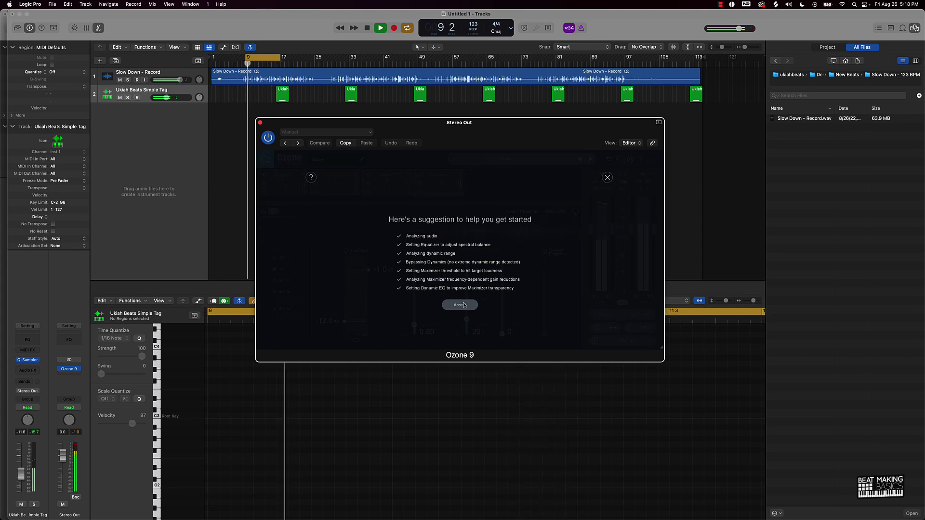
{"action": "left_click", "coordinate": [464, 306]}
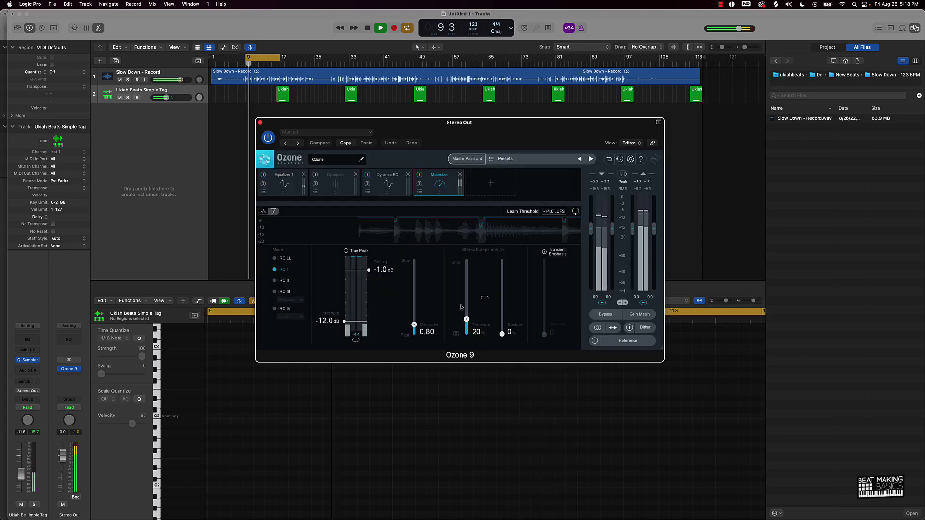
{"action": "left_click", "coordinate": [281, 58]}
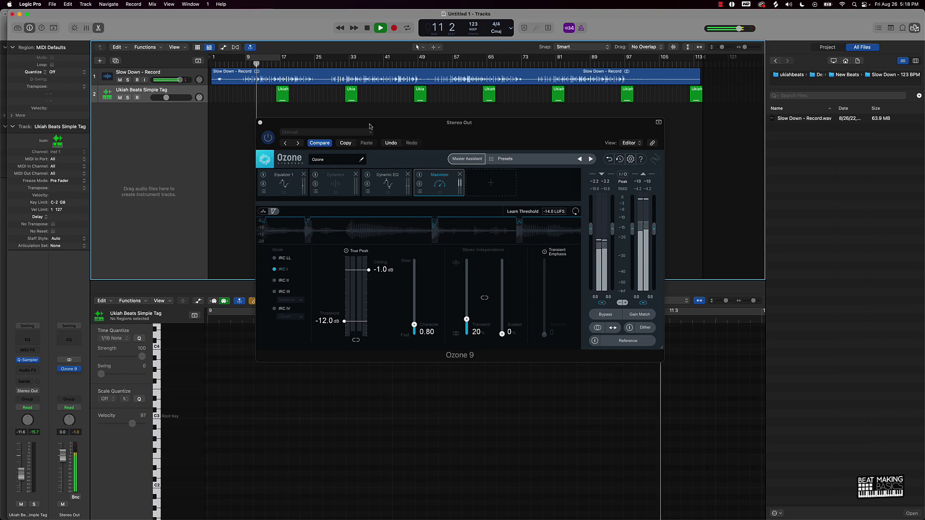
{"action": "left_click", "coordinate": [260, 122]}
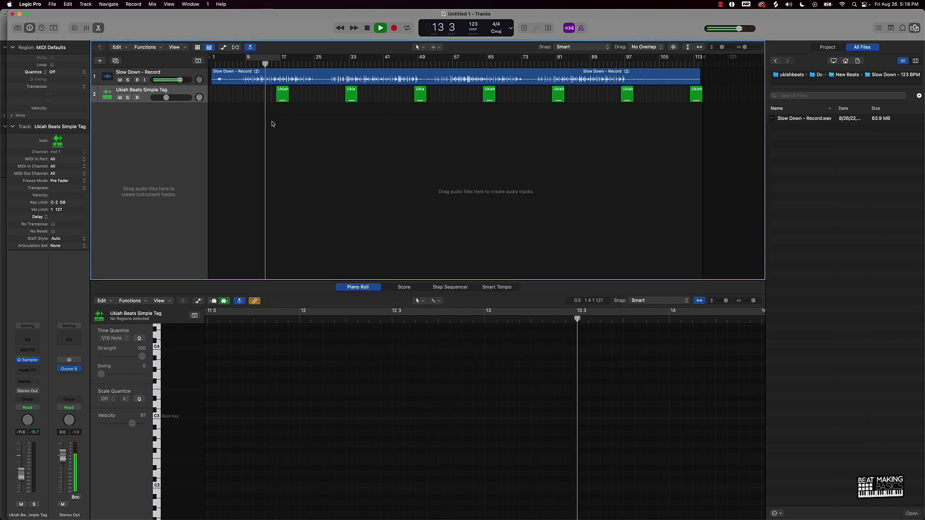
{"action": "key", "text": "space"}
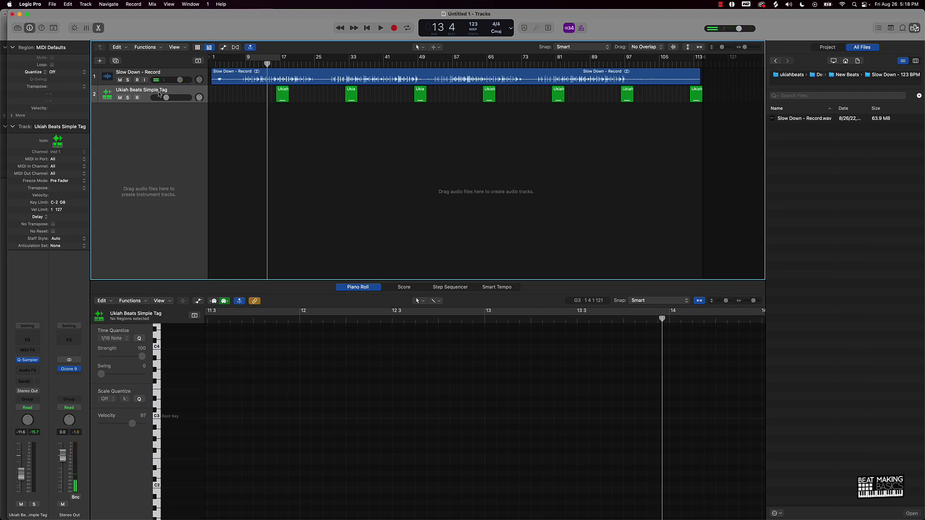
Step: Try the Ozone Maximizer's IRC IV mode with the Transient option while looping from bar 9, and return to IRC I
{"action": "left_click", "coordinate": [69, 369]}
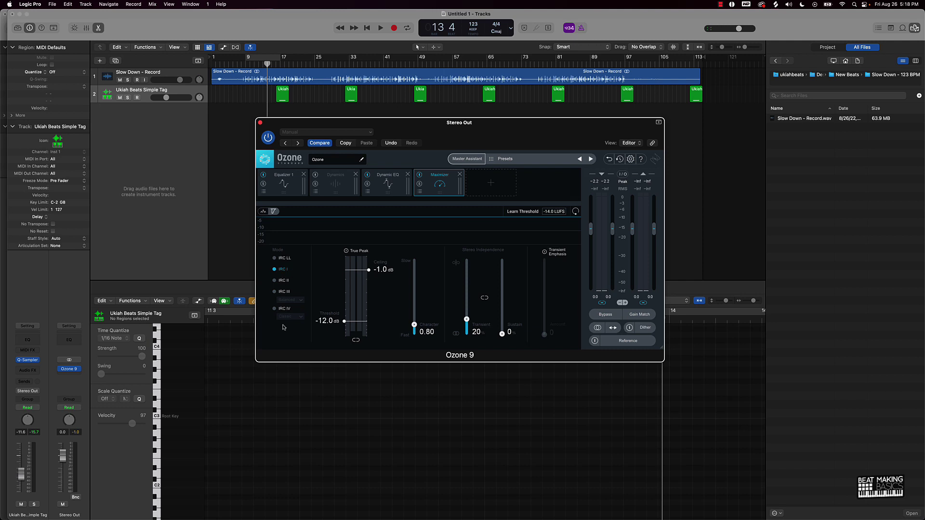
{"action": "left_click", "coordinate": [274, 309]}
{"action": "left_click", "coordinate": [290, 316]}
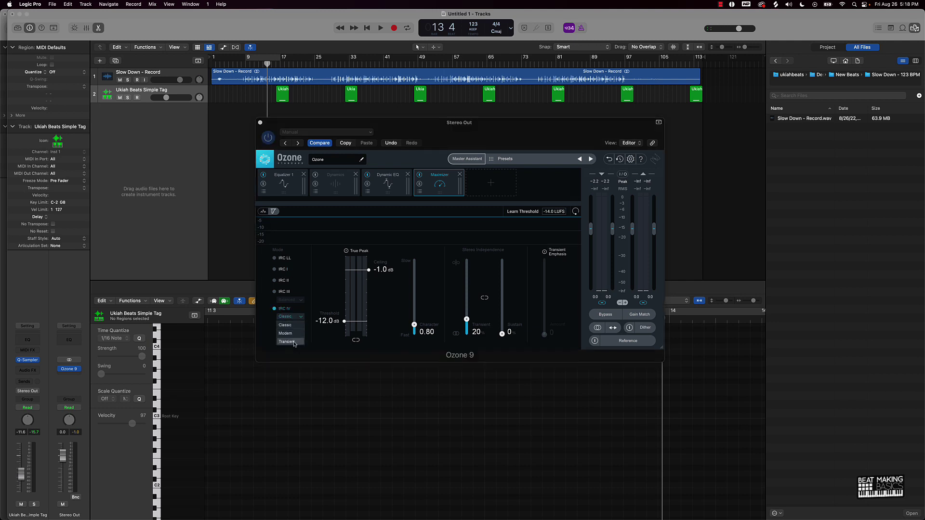
{"action": "left_click", "coordinate": [290, 343]}
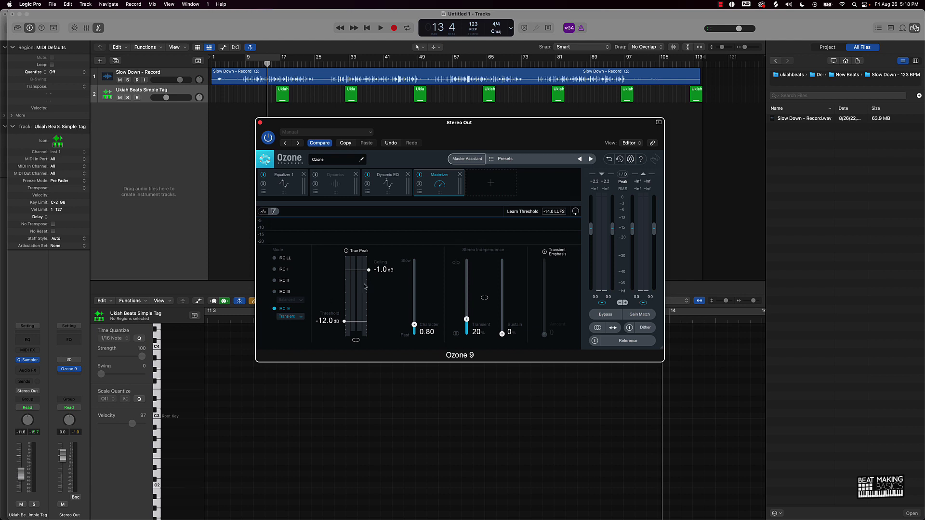
{"action": "left_click_drag", "start_coordinate": [272, 58], "coordinate": [248, 57]}
{"action": "key", "text": "space"}
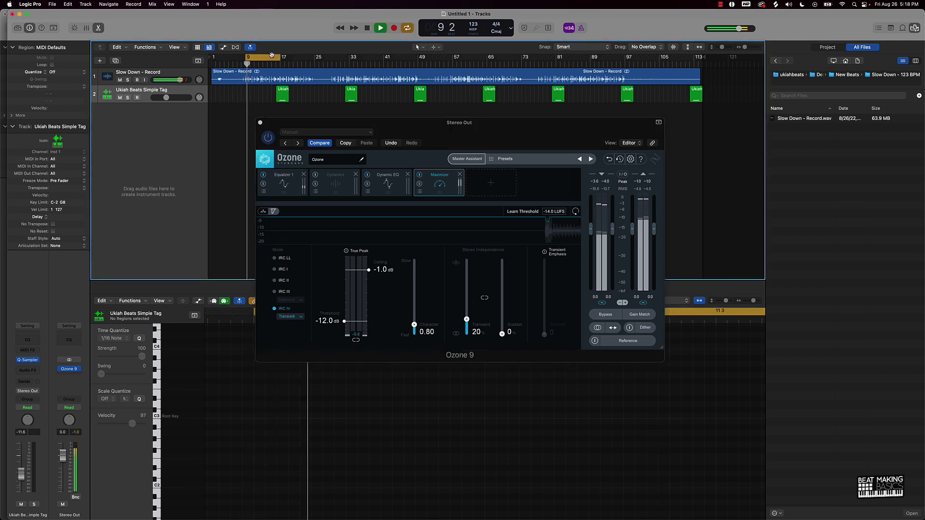
{"action": "key", "text": "space"}
{"action": "left_click", "coordinate": [278, 269]}
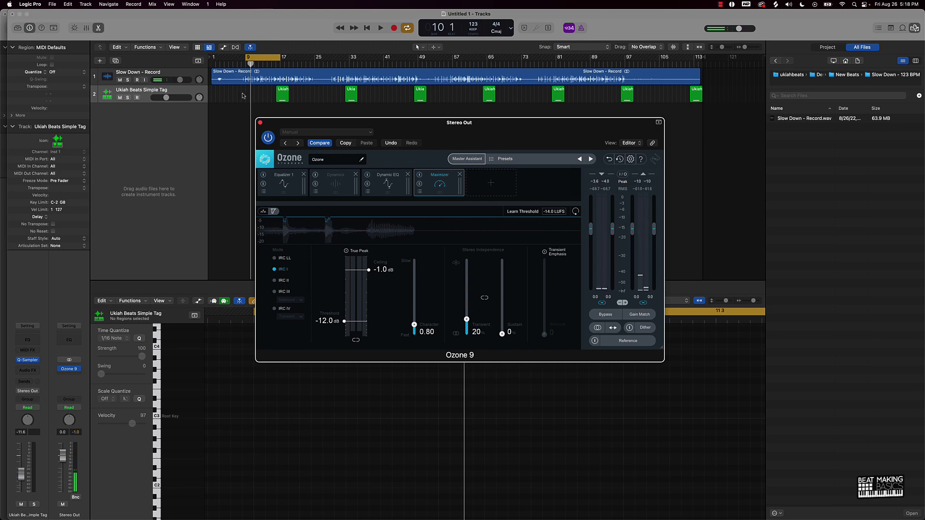
Step: Compare the loop from bar 9 with Ozone 9 enabled and bypassed, leave it enabled, and turn off cycling
{"action": "key", "text": "space"}
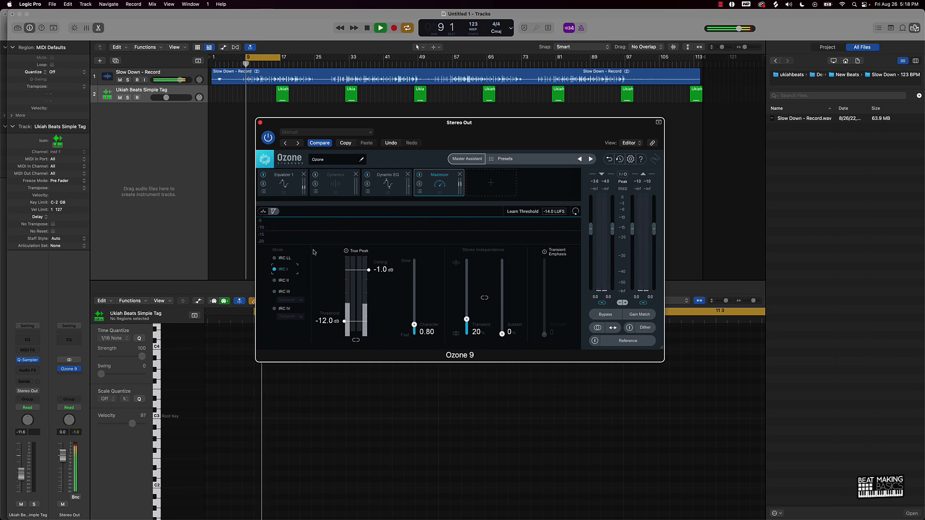
{"action": "key", "text": "space"}
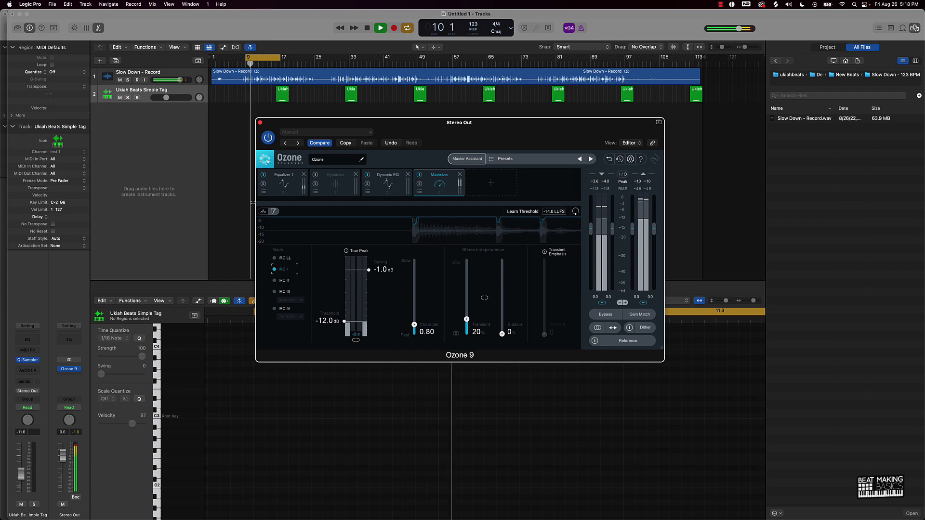
{"action": "left_click", "coordinate": [268, 137]}
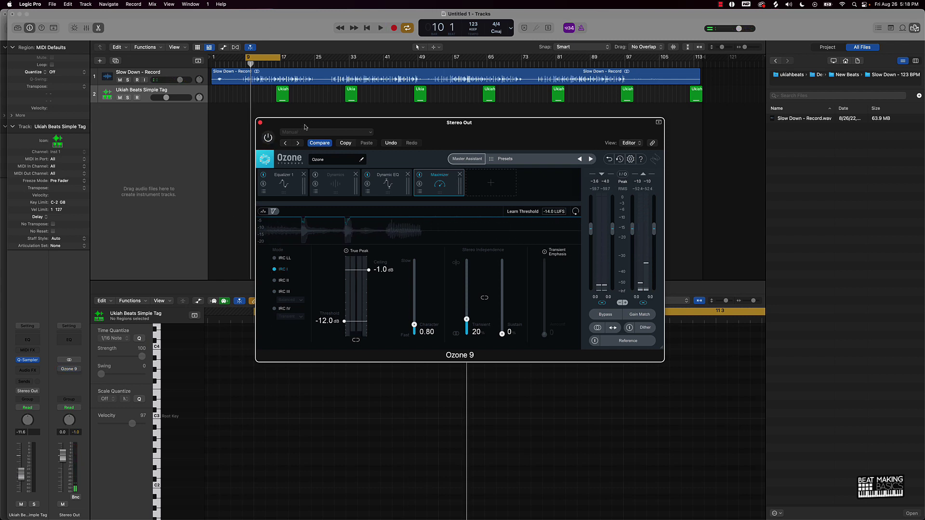
{"action": "key", "text": "space"}
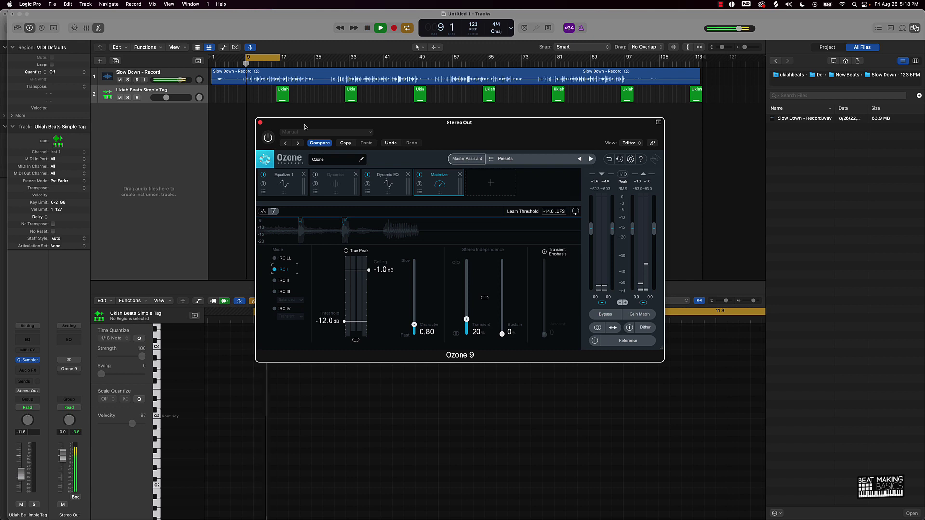
{"action": "left_click", "coordinate": [268, 138]}
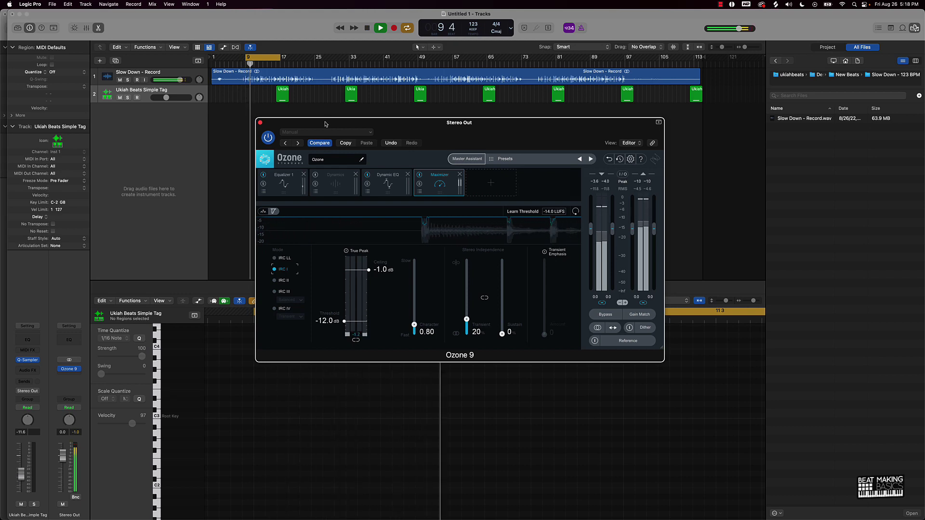
{"action": "key", "text": "space"}
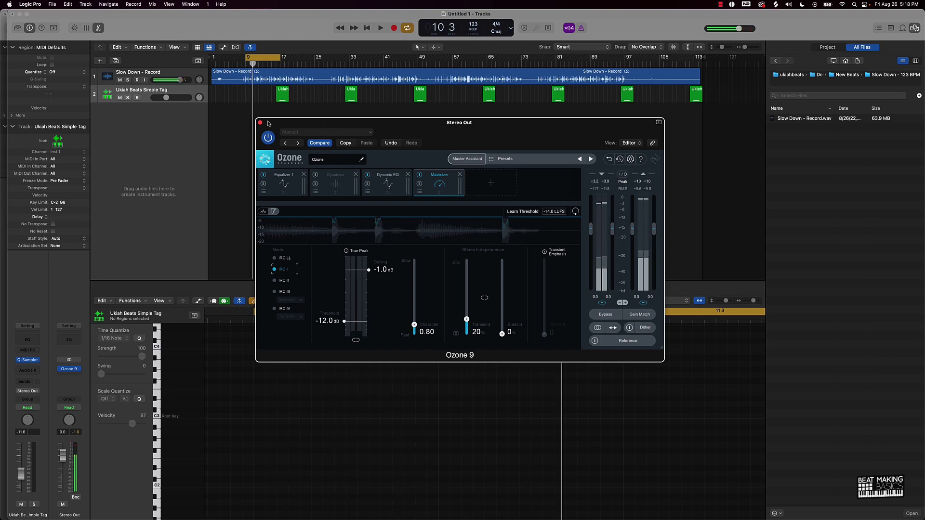
{"action": "left_click", "coordinate": [261, 122]}
{"action": "key", "text": "c"}
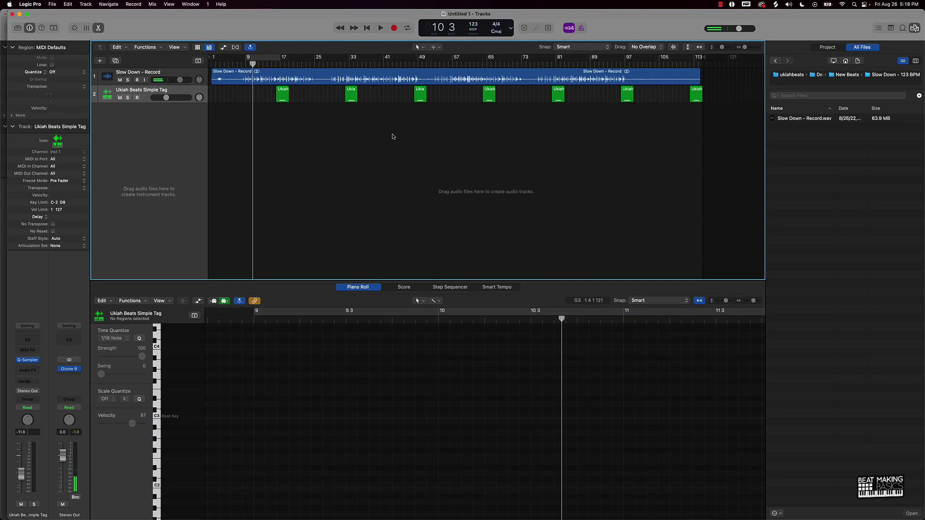
Step: Hide the file browser and the editor area, and return the playhead to bar 1
{"action": "scroll", "coordinate": [388, 134], "scroll_direction": "up", "scroll_amount": 2}
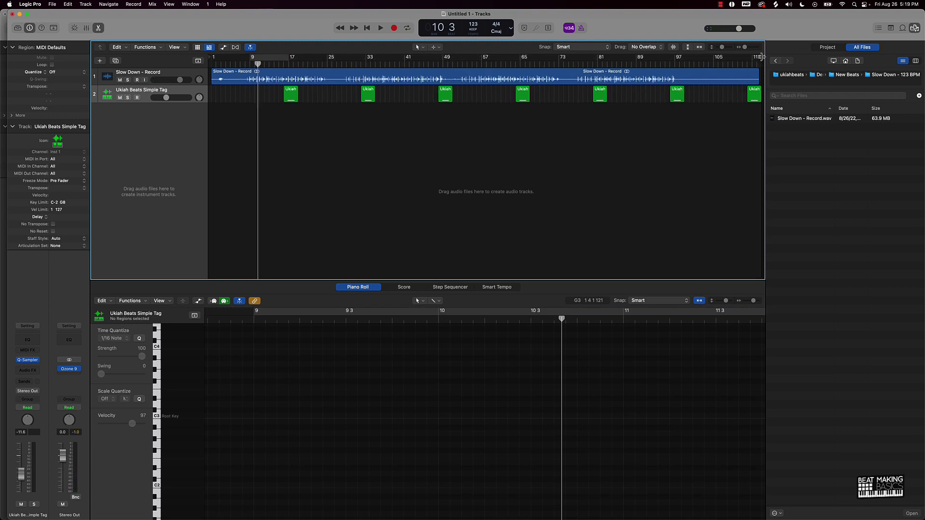
{"action": "left_click", "coordinate": [920, 28]}
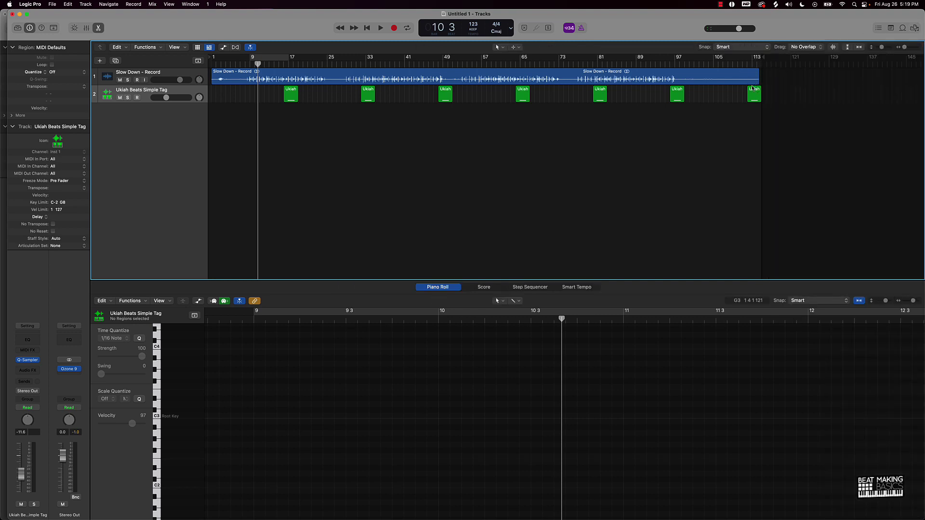
{"action": "left_click", "coordinate": [99, 28]}
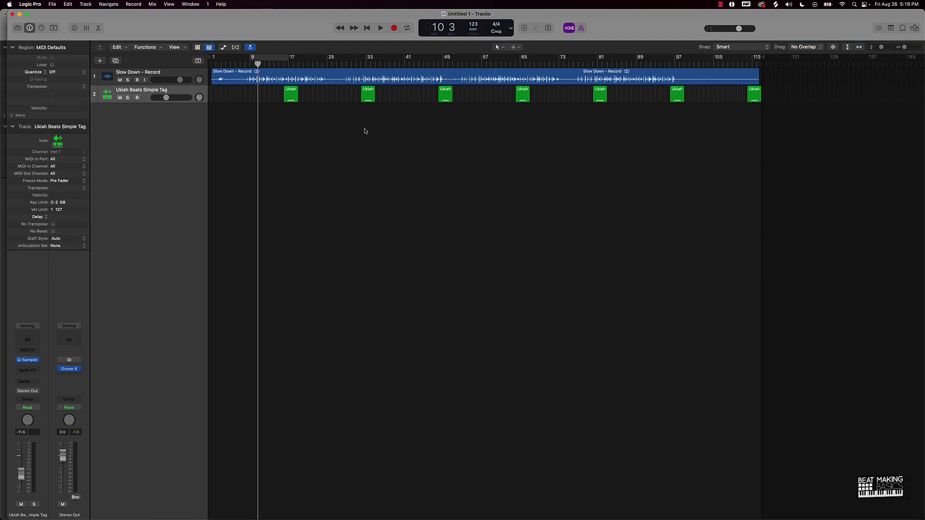
{"action": "key", "text": "Return"}
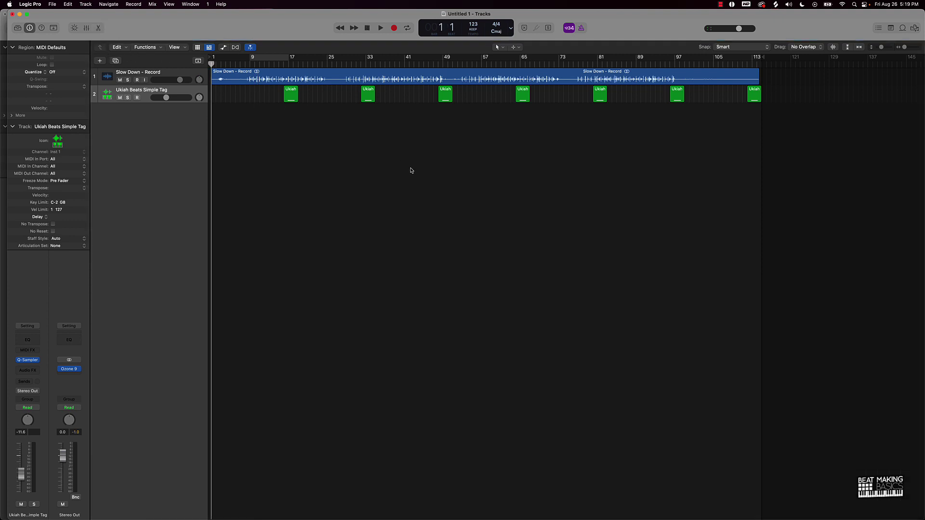
Step: Bounce the whole song as MP3 only, named "Slow Down - Tagged", into the Slow Down - 123 BPM folder
{"action": "key", "text": "super+b"}
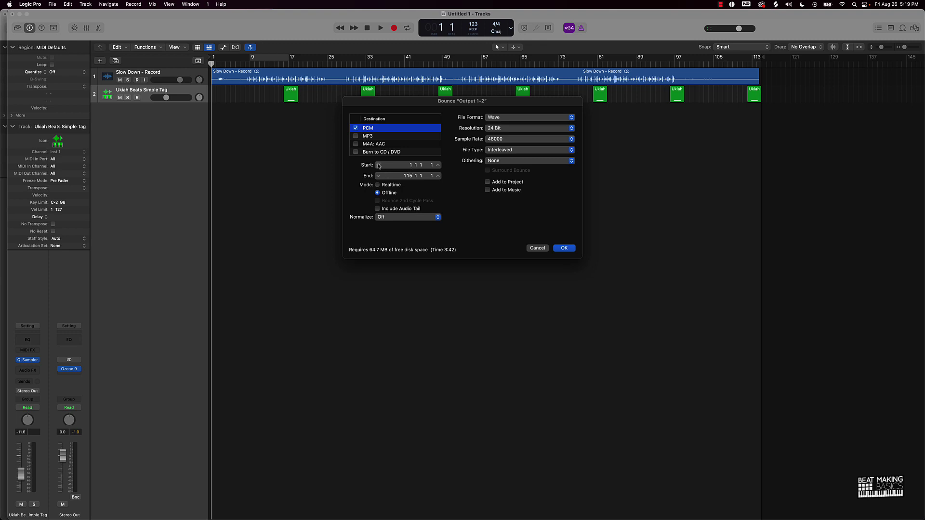
{"action": "left_click", "coordinate": [362, 136]}
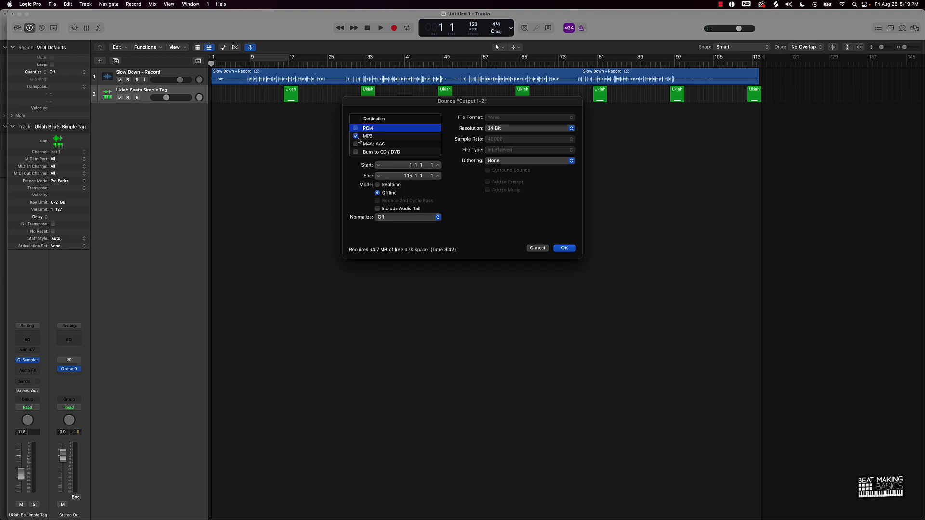
{"action": "left_click", "coordinate": [366, 137]}
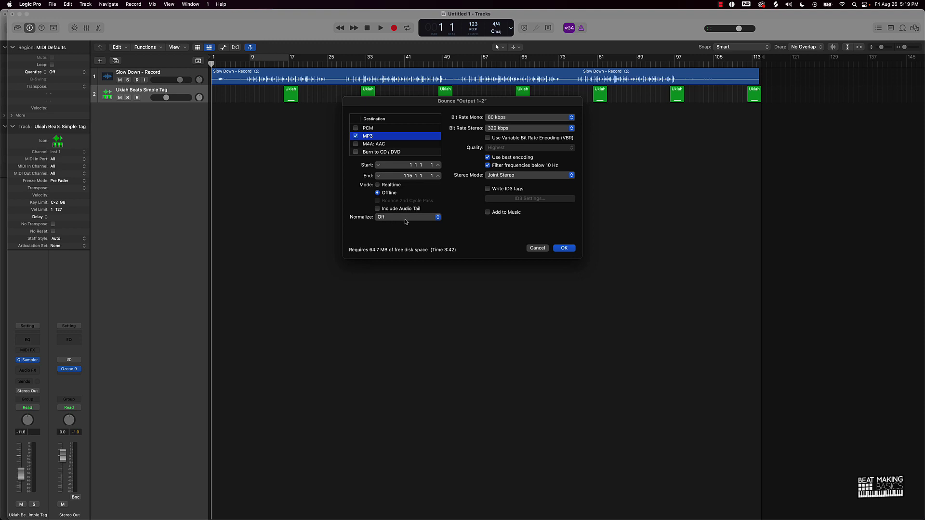
{"action": "left_click", "coordinate": [564, 249]}
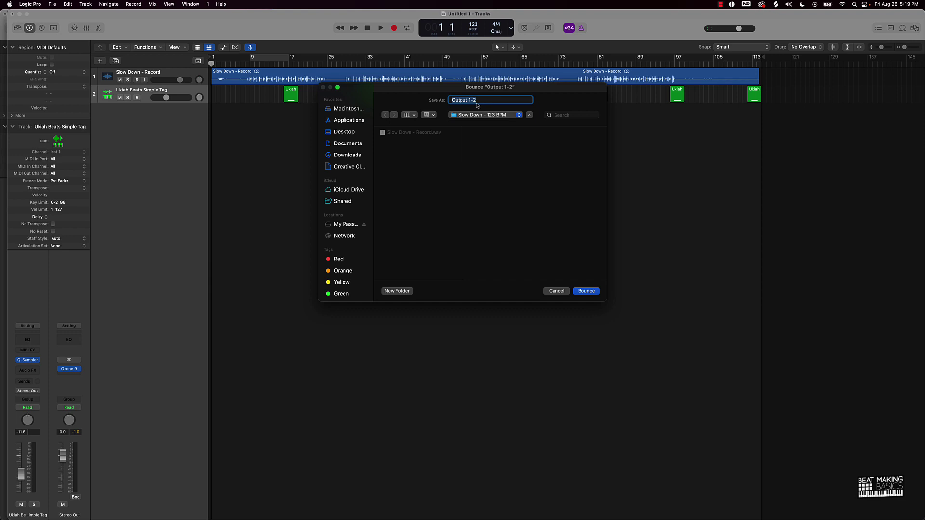
{"action": "type", "text": "Slow Down - Tagged"}
{"action": "key", "text": "Return"}
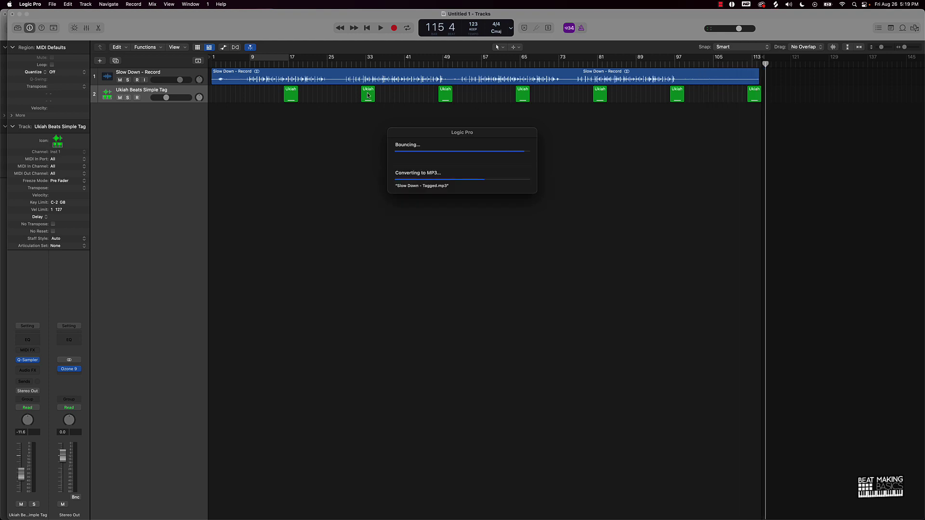
Step: Mute the Ukiah Beats Simple Tag track and set up a bounce as PCM and MP3, with the Wave file at 44100 and 16 Bit
{"action": "left_click", "coordinate": [120, 99]}
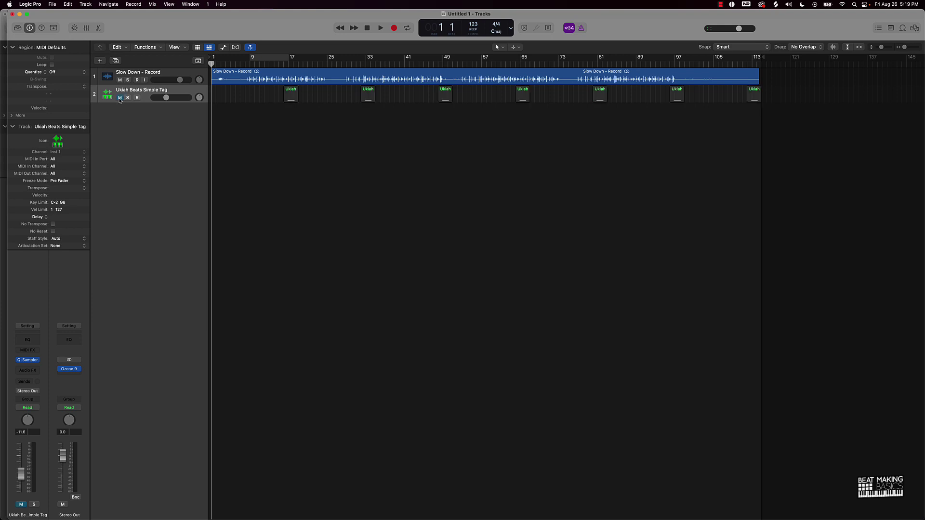
{"action": "key", "text": "super+b"}
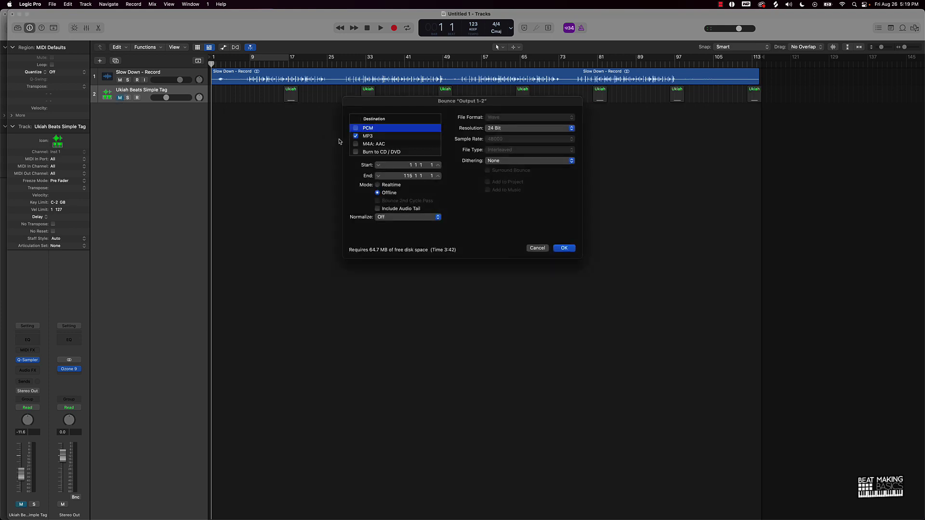
{"action": "left_click", "coordinate": [356, 128]}
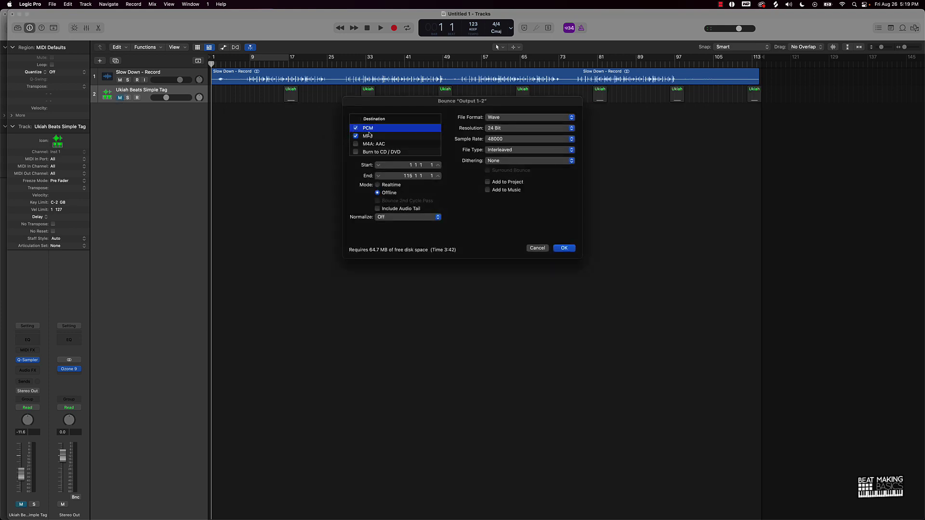
{"action": "left_click", "coordinate": [514, 143]}
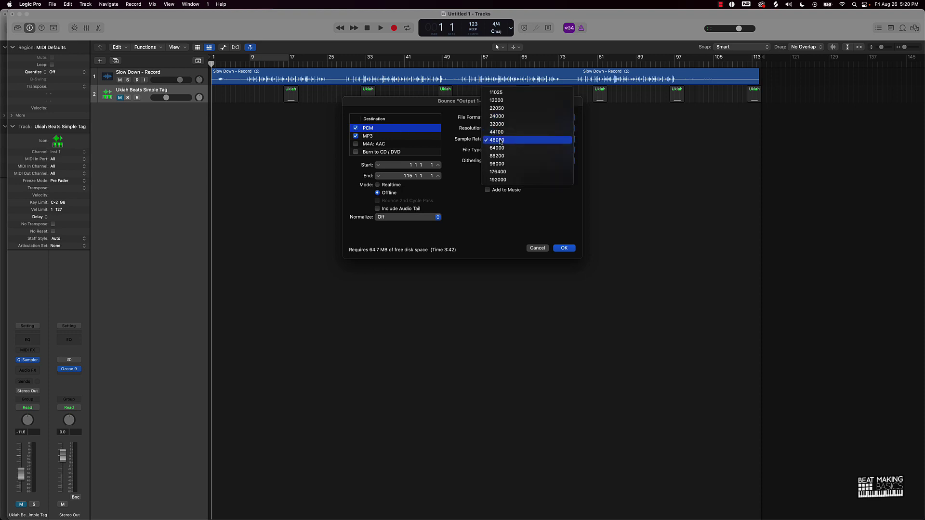
{"action": "left_click", "coordinate": [498, 133]}
{"action": "left_click", "coordinate": [496, 129]}
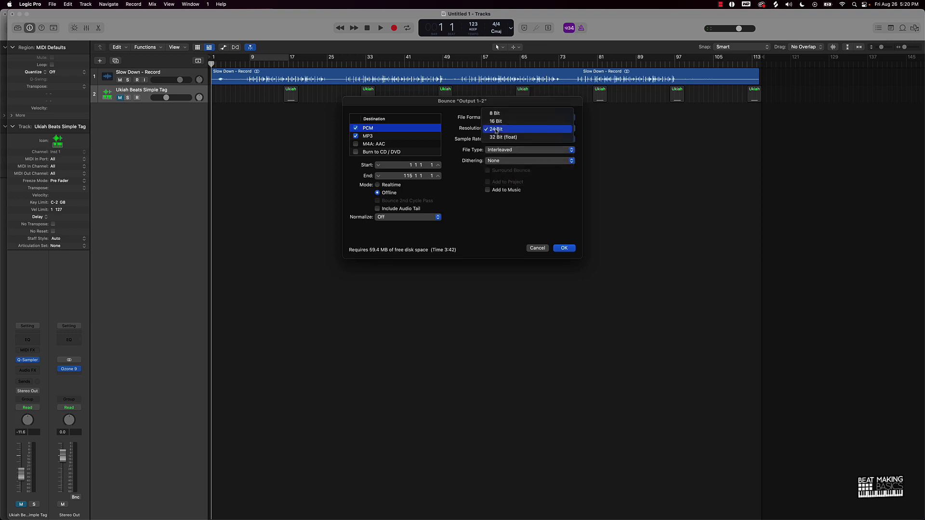
{"action": "left_click", "coordinate": [497, 122]}
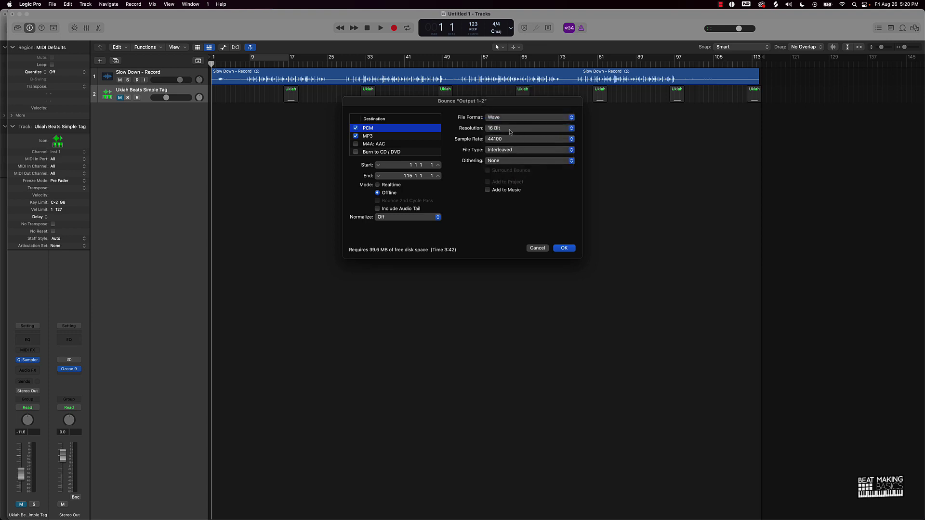
{"action": "left_click", "coordinate": [367, 137]}
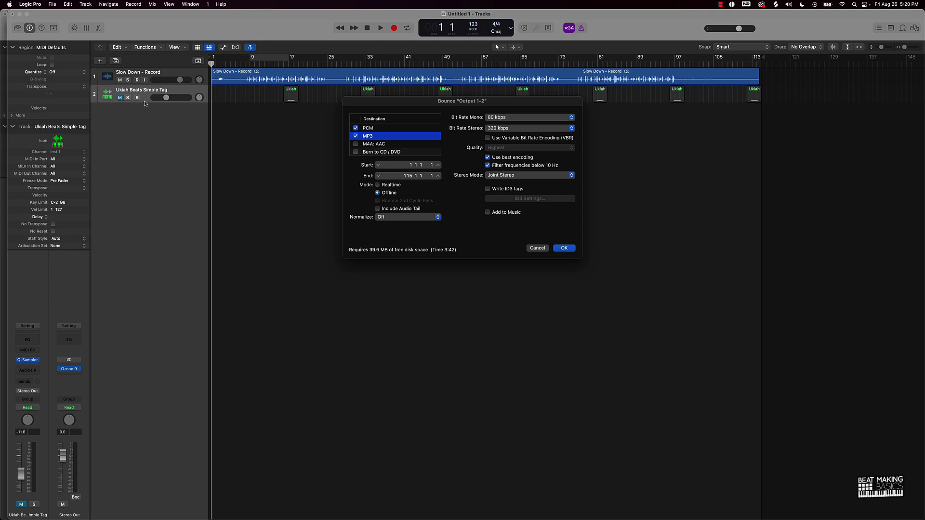
Step: Bounce the untagged song as "Slow Down - 123 BPM" into the Slow Down - 123 BPM folder
{"action": "left_click", "coordinate": [566, 249]}
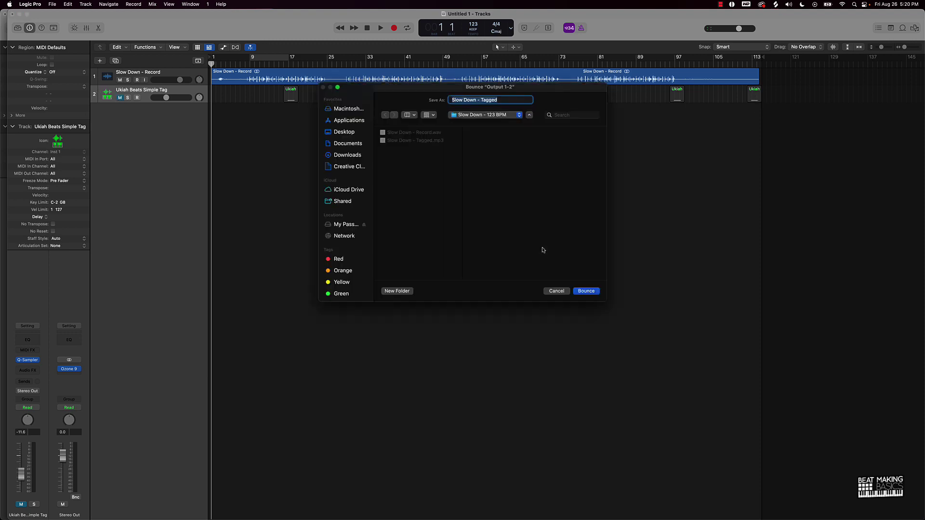
{"action": "left_click", "coordinate": [483, 101]}
{"action": "left_click_drag", "start_coordinate": [482, 100], "coordinate": [498, 100]}
{"action": "key", "text": "BackSpace"}
{"action": "type", "text": "123 BPM"}
{"action": "left_click", "coordinate": [586, 291]}
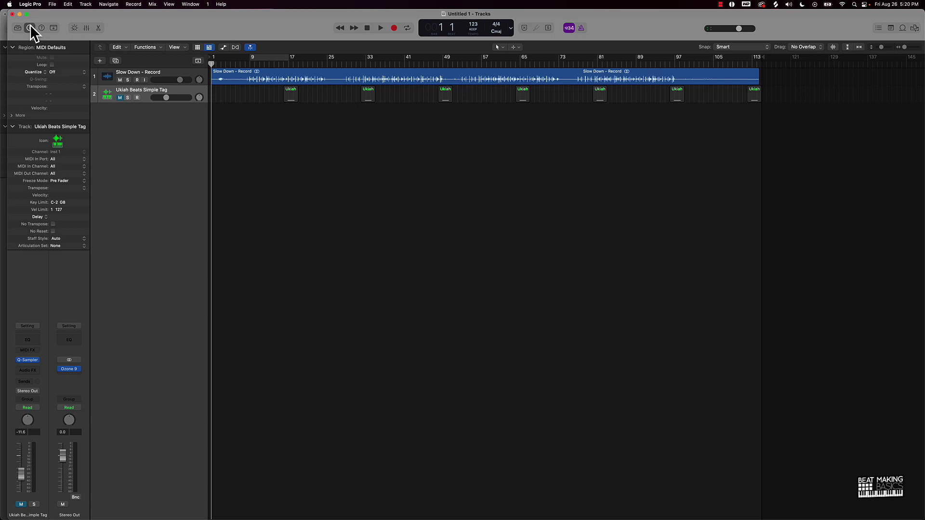
Step: Switch to the Slow Down - Mix project and save a copy of it as "Slow Down - Mix 2" in the Logic folder
{"action": "left_click", "coordinate": [19, 15]}
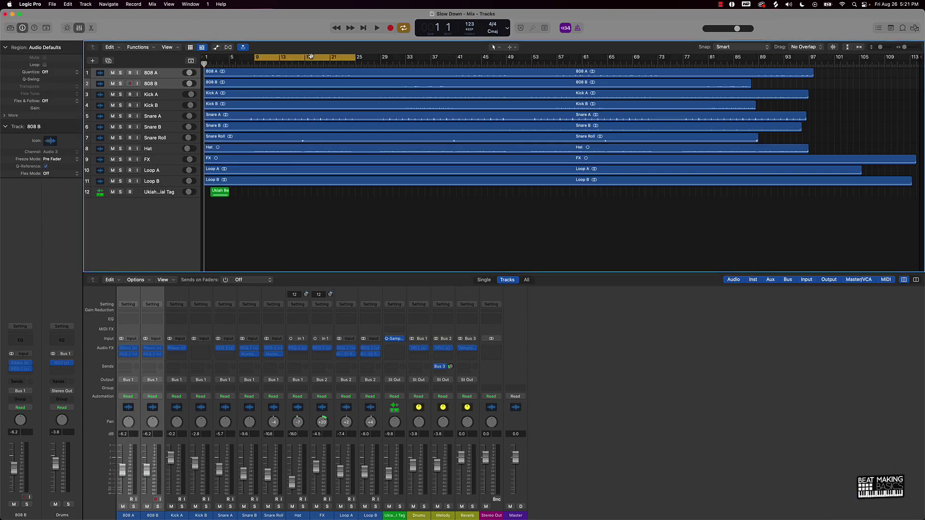
{"action": "key", "text": "c"}
{"action": "key", "text": "super+shift+s"}
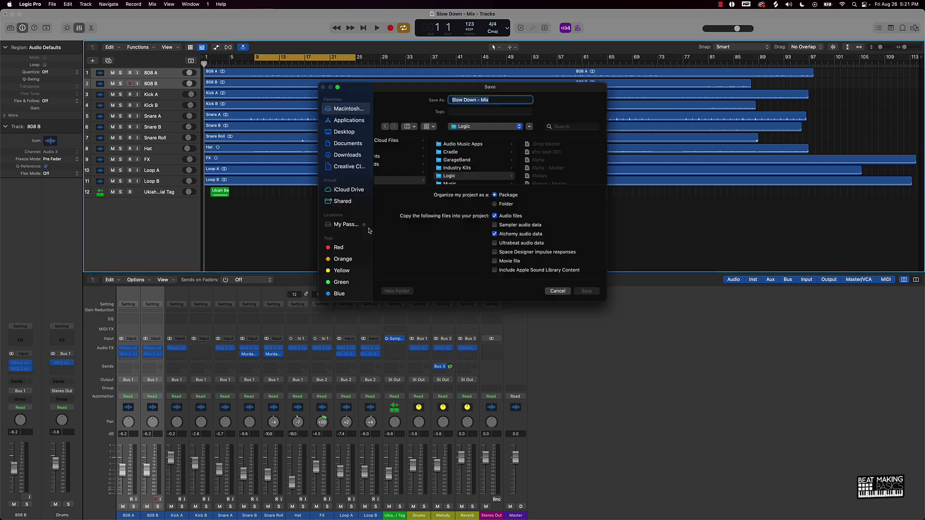
{"action": "left_click", "coordinate": [506, 100]}
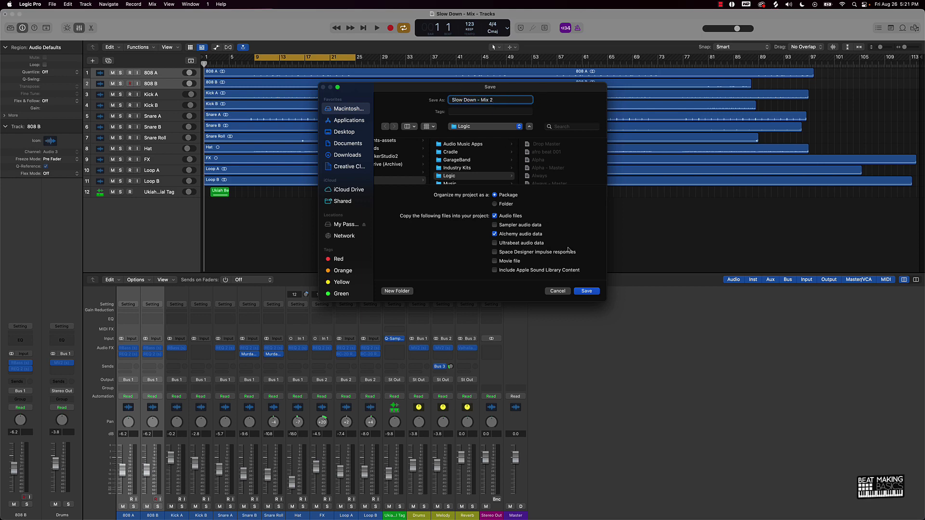
{"action": "left_click", "coordinate": [585, 291]}
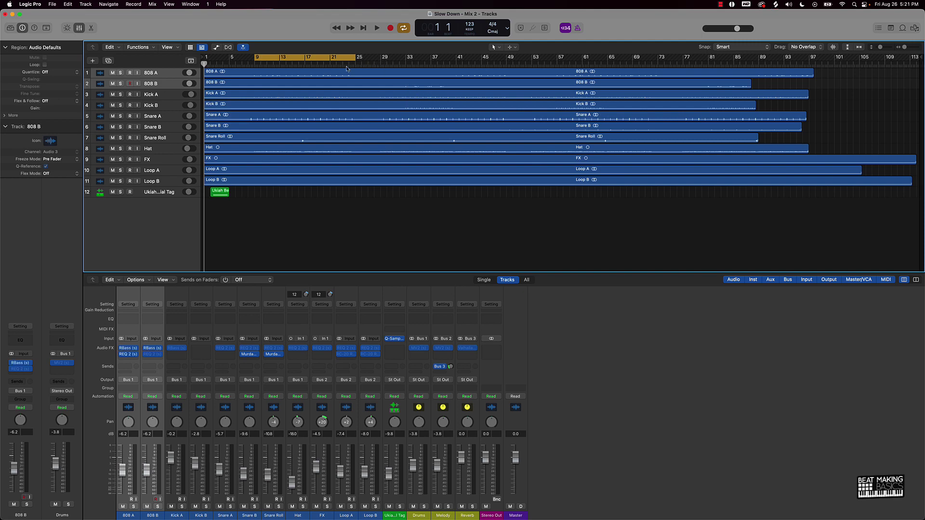
Step: Turn off cycling and delete the Drums, Melody and Reverb auxiliary channels despite their active bus routing
{"action": "left_click", "coordinate": [321, 60]}
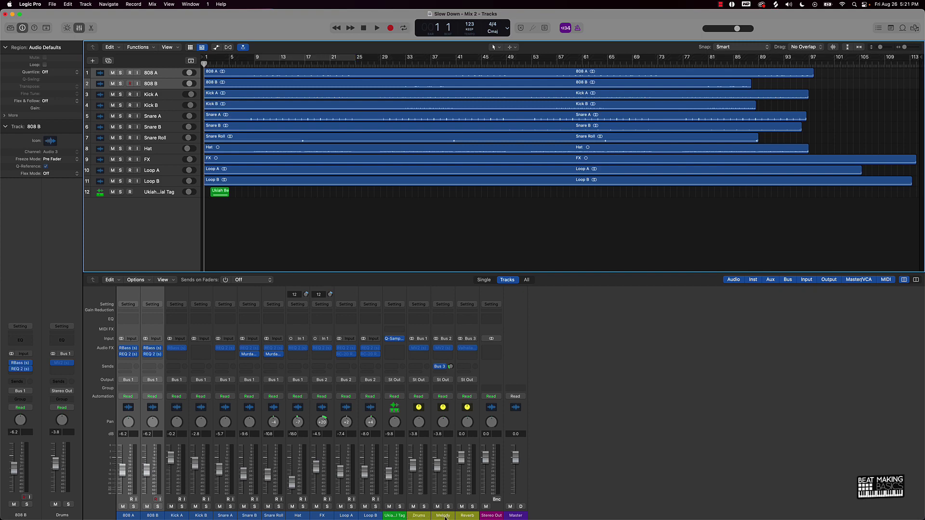
{"action": "left_click", "coordinate": [429, 517]}
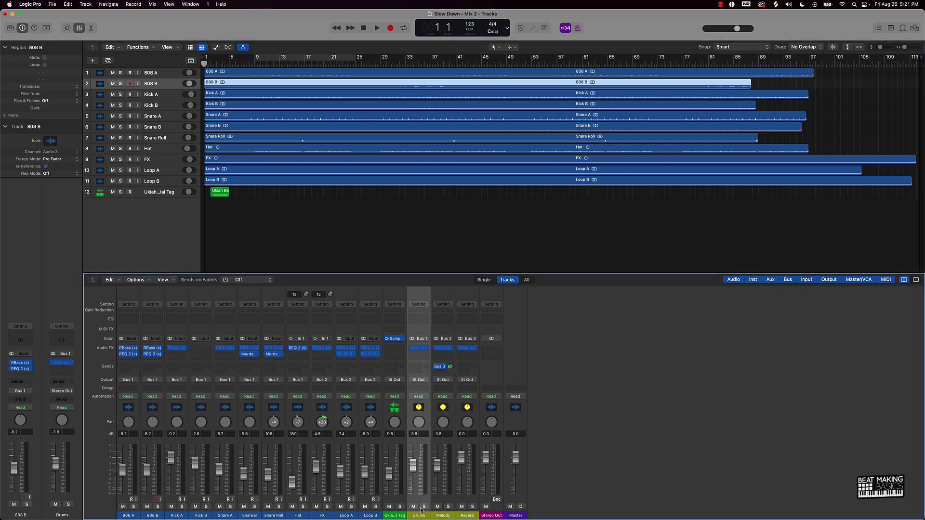
{"action": "left_click", "coordinate": [452, 500], "text": "shift"}
{"action": "left_click", "coordinate": [472, 499], "text": "shift"}
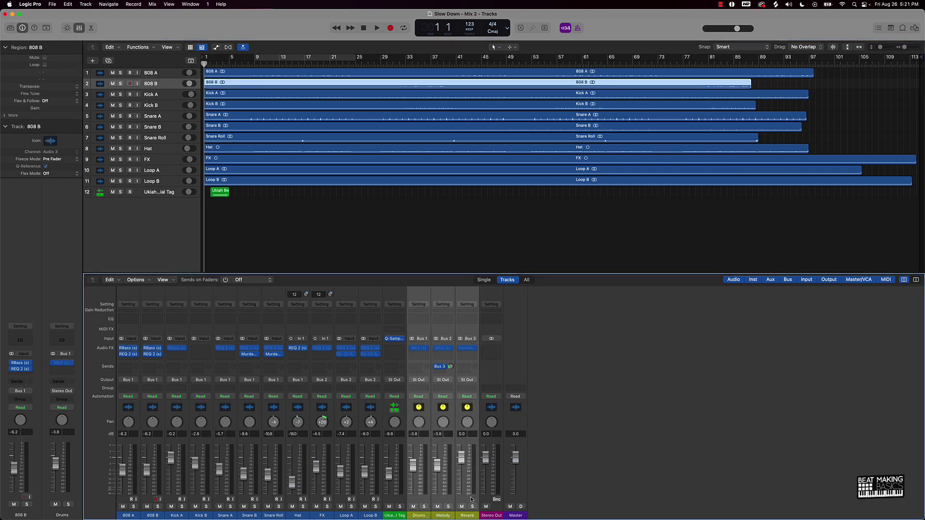
{"action": "key", "text": "BackSpace"}
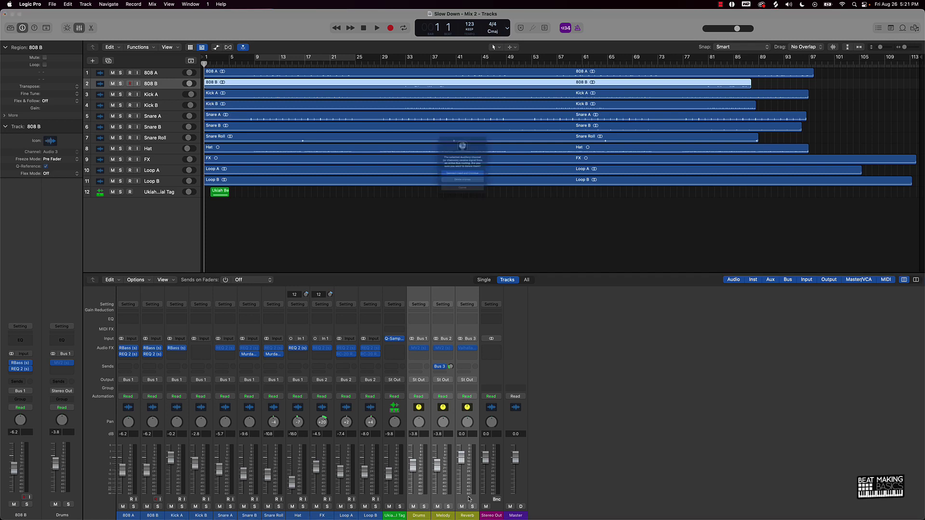
{"action": "left_click", "coordinate": [470, 194]}
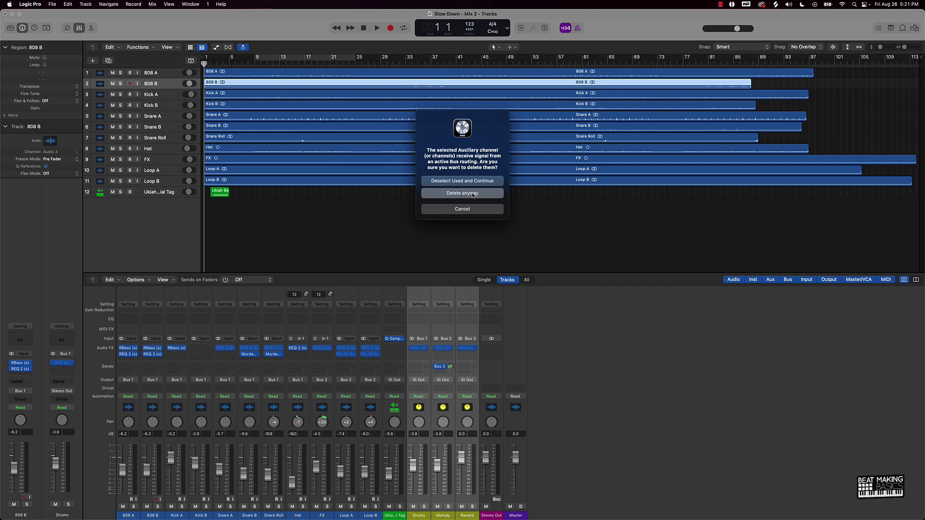
{"action": "left_click_drag", "start_coordinate": [476, 142], "coordinate": [626, 118]}
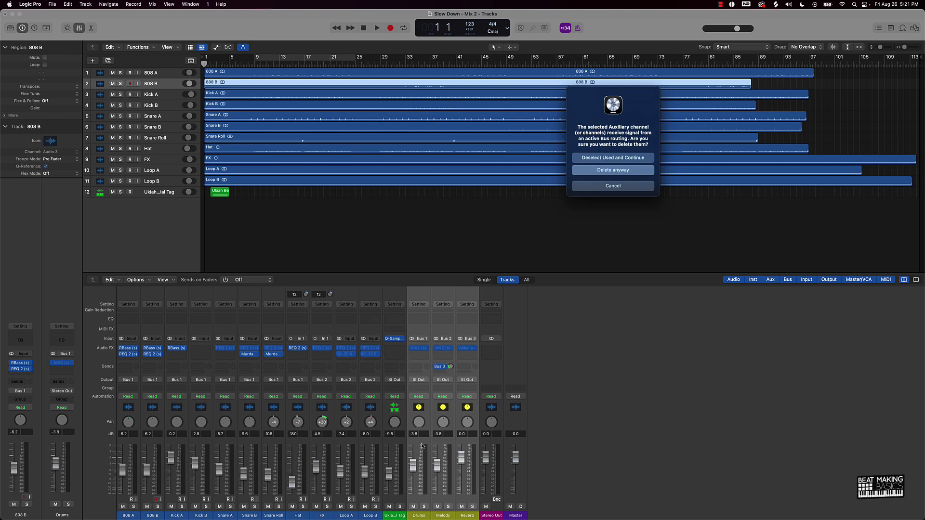
{"action": "mouse_move", "coordinate": [540, 518]}
{"action": "key", "text": "Return"}
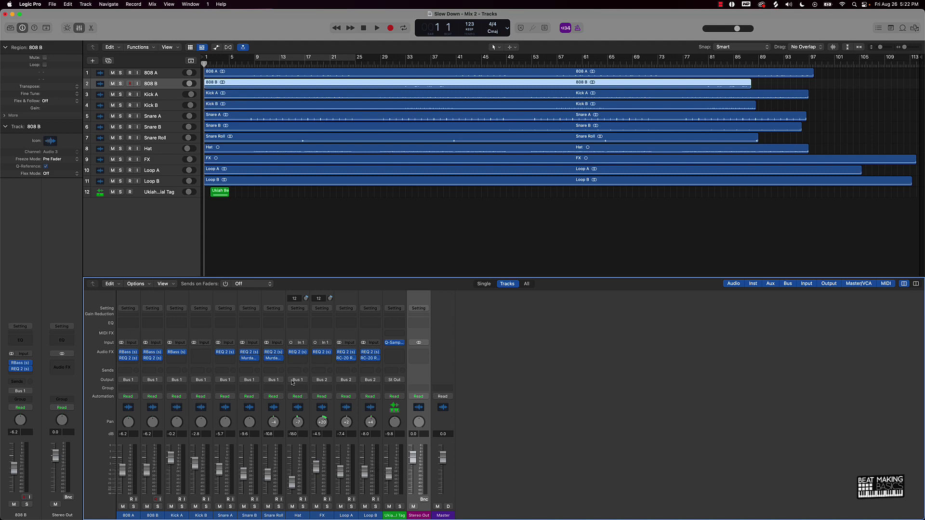
Step: Reset the volume faders of all twelve track channels to 0.0 dB and centre their panning
{"action": "left_click_drag", "start_coordinate": [391, 475], "coordinate": [152, 491]}
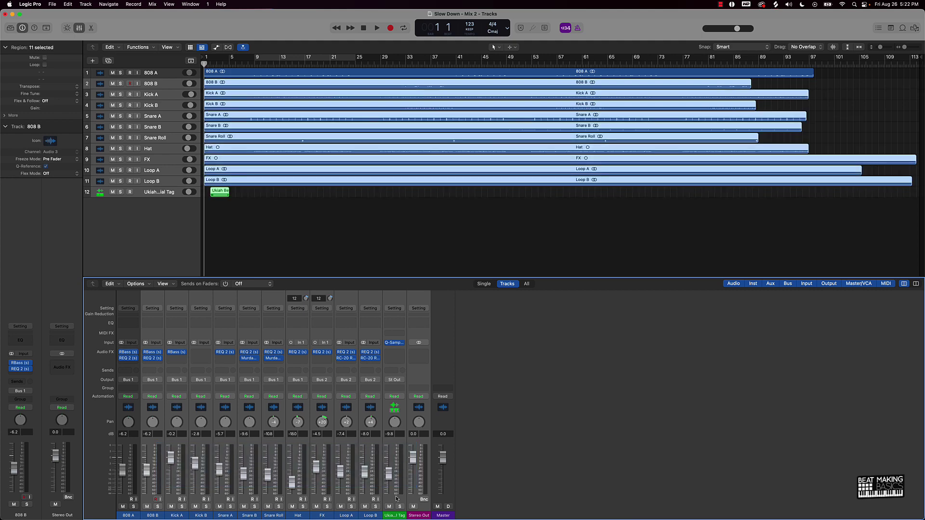
{"action": "left_click_drag", "start_coordinate": [396, 498], "coordinate": [106, 484]}
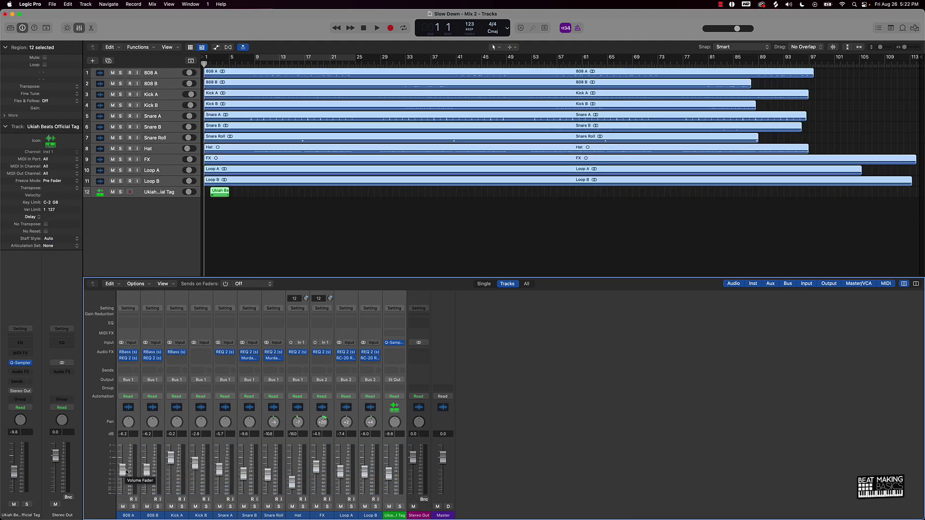
{"action": "left_click", "coordinate": [123, 472], "text": "alt"}
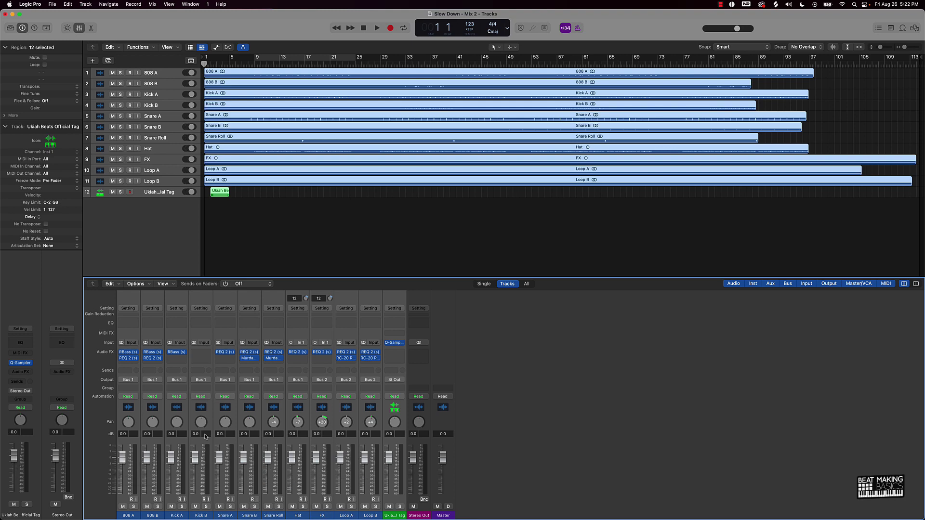
{"action": "left_click", "coordinate": [274, 423], "text": "alt"}
{"action": "left_click", "coordinate": [396, 498]}
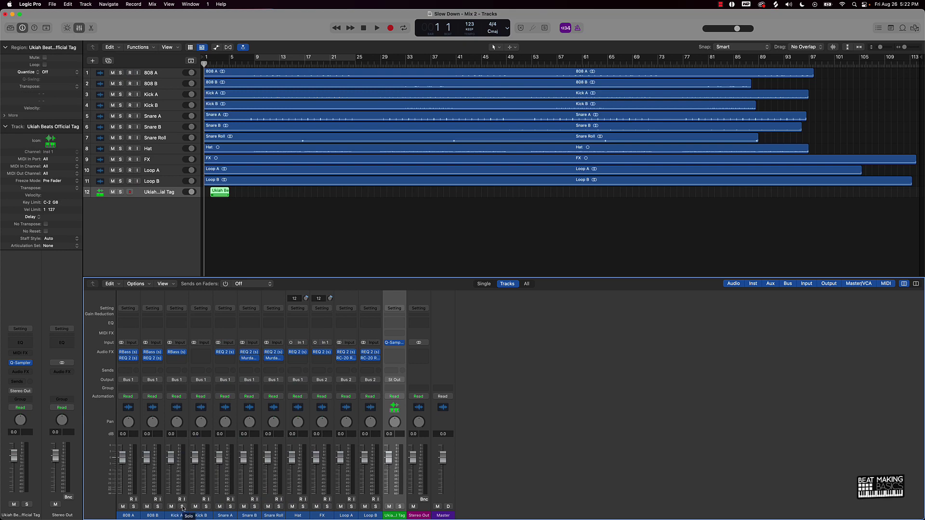
Step: Turn on cycling from bar 9 and play 808 A soloed, then unsolo it to check all tracks before stopping playback
{"action": "left_click", "coordinate": [132, 507]}
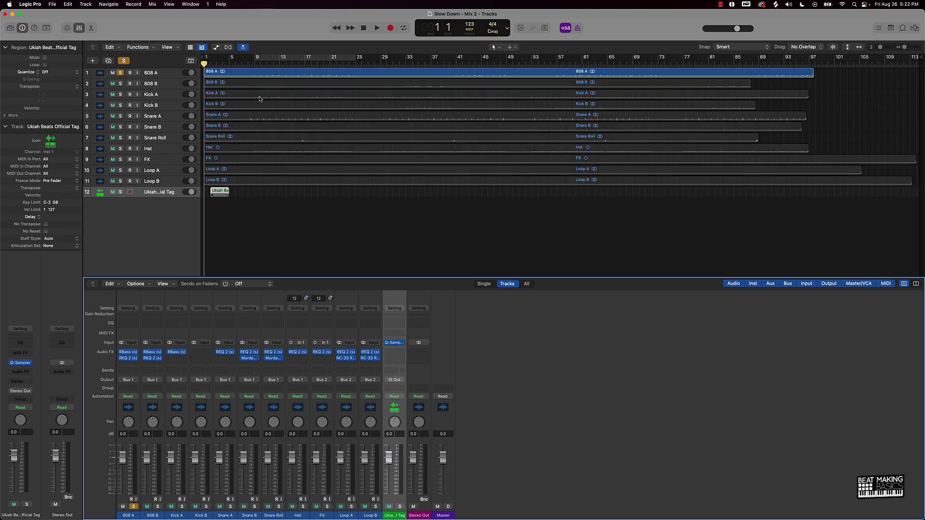
{"action": "left_click", "coordinate": [304, 55]}
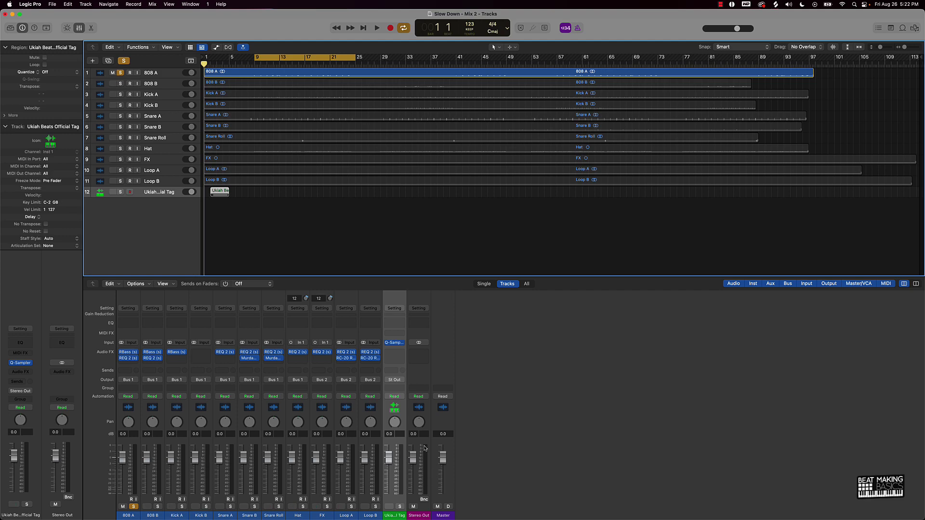
{"action": "key", "text": "space"}
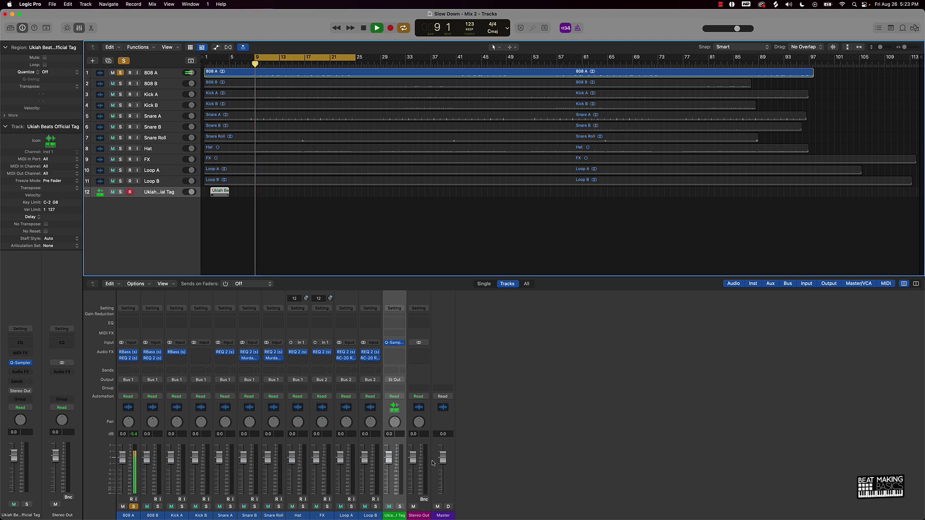
{"action": "key", "text": "space"}
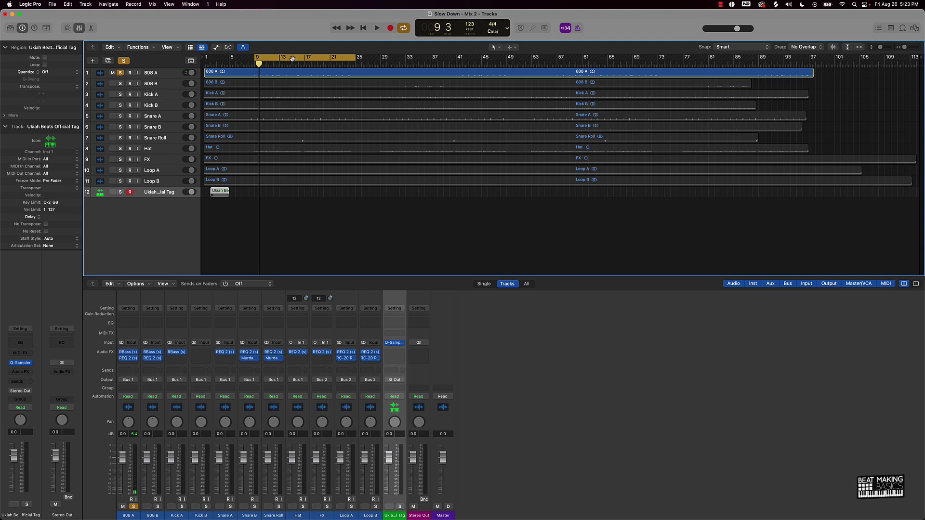
{"action": "key", "text": "space"}
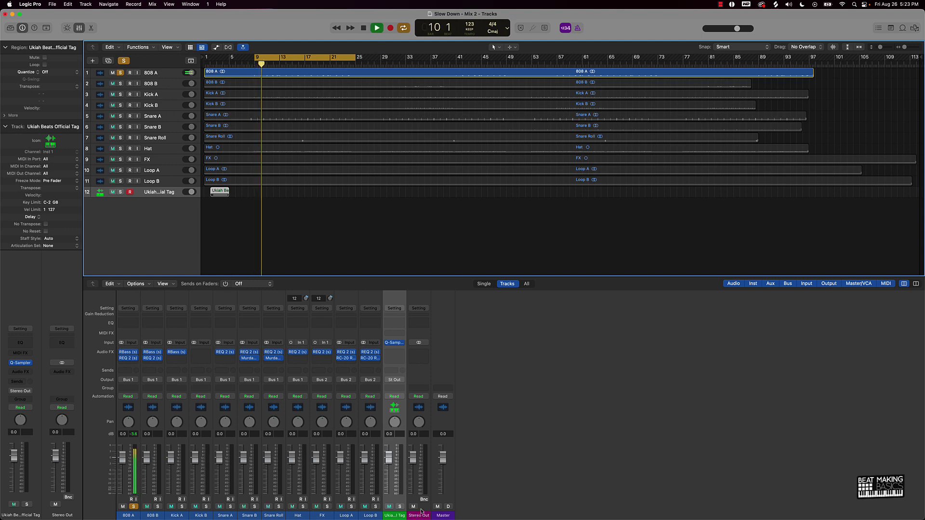
{"action": "left_click", "coordinate": [134, 507]}
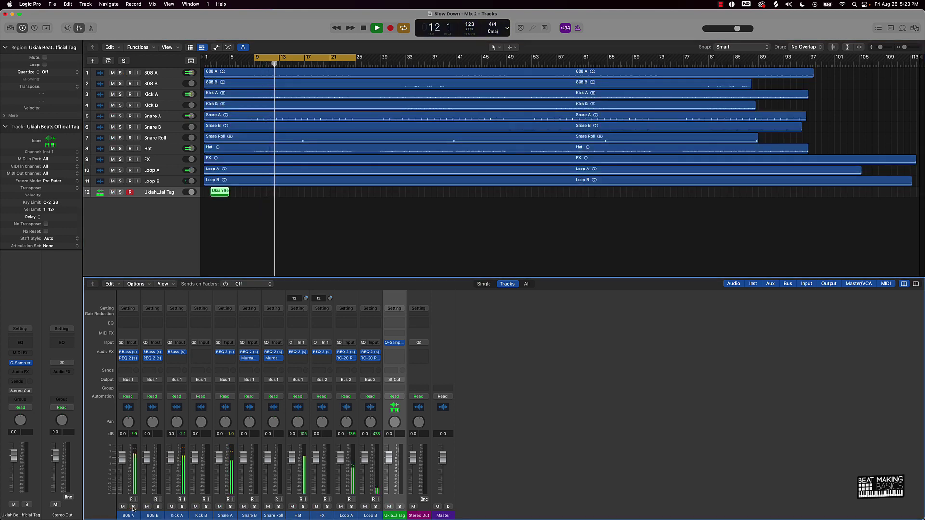
{"action": "key", "text": "space"}
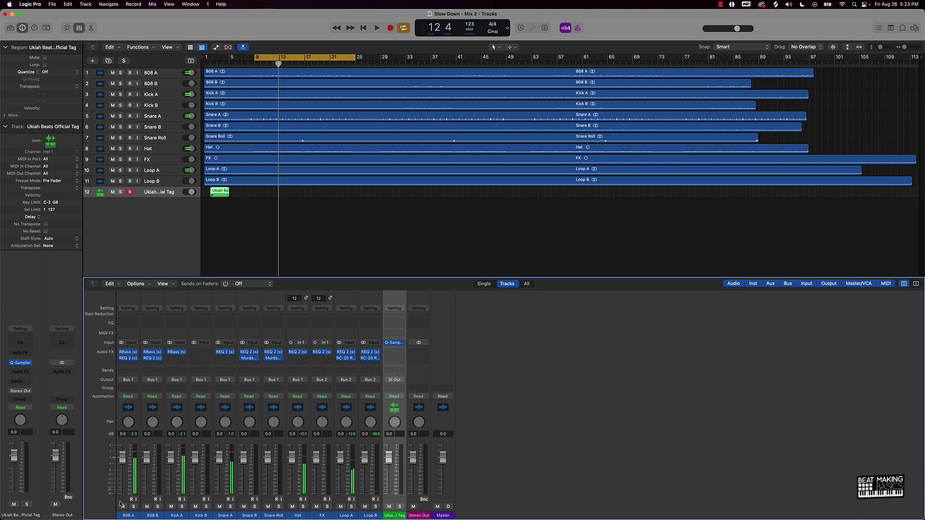
Step: Route the outputs of the eleven audio channels from 808 A to Loop B to Stereo Output, and leave only 808 A selected
{"action": "left_click_drag", "start_coordinate": [121, 504], "coordinate": [362, 491]}
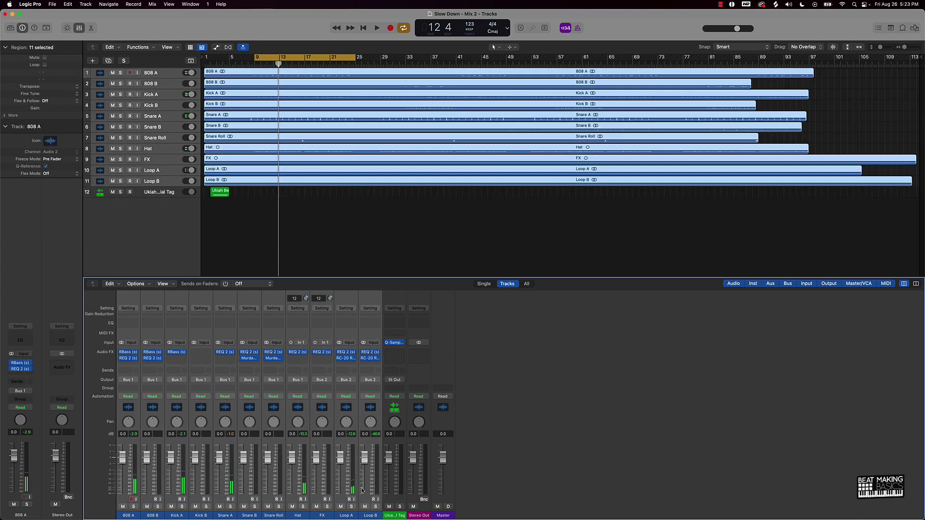
{"action": "left_click", "coordinate": [133, 380]}
{"action": "mouse_move", "coordinate": [145, 404]}
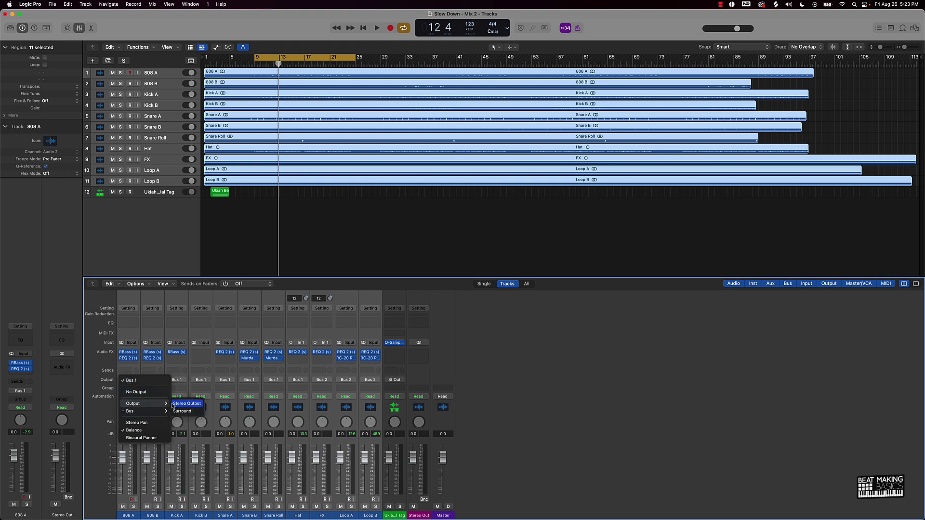
{"action": "left_click", "coordinate": [188, 405]}
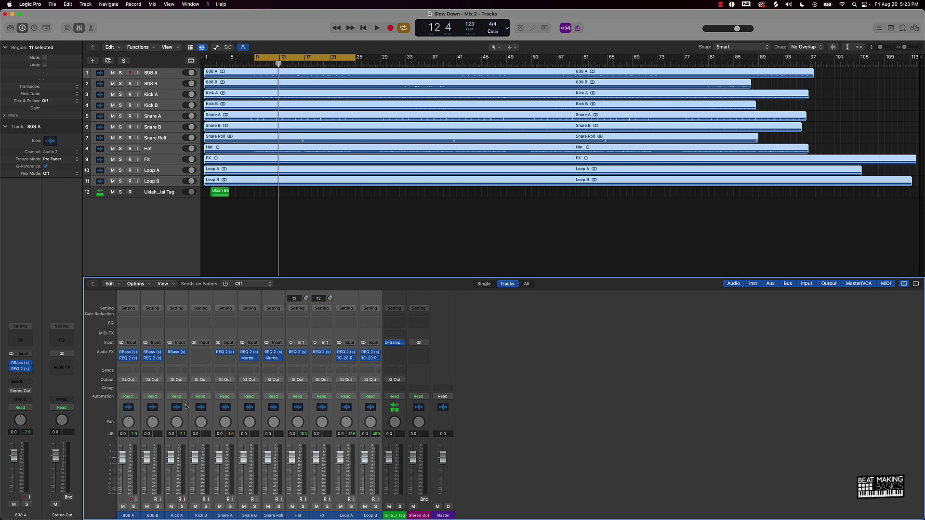
{"action": "left_click", "coordinate": [125, 500]}
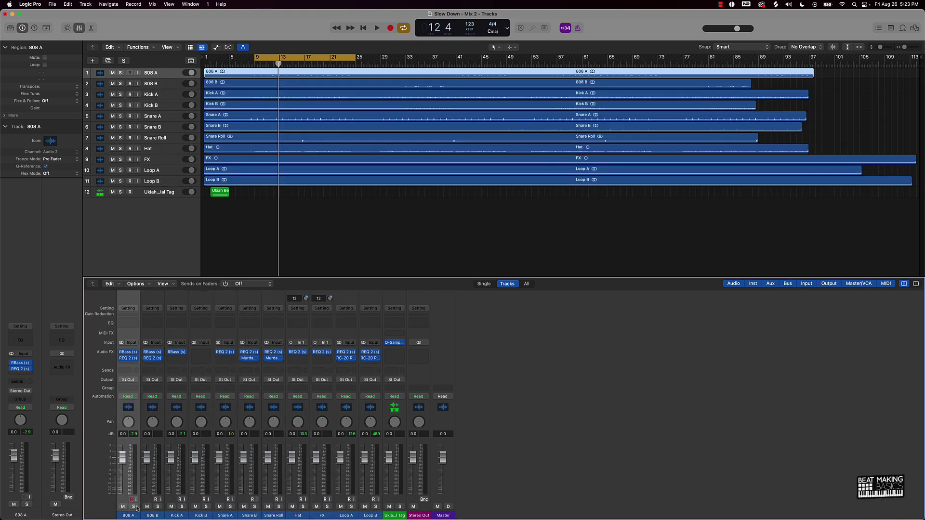
Step: Solo 808 A, bypass RBass on both 808 A and 808 B, and play the soloed track before and after the change to compare levels
{"action": "left_click", "coordinate": [133, 506]}
{"action": "key", "text": "space"}
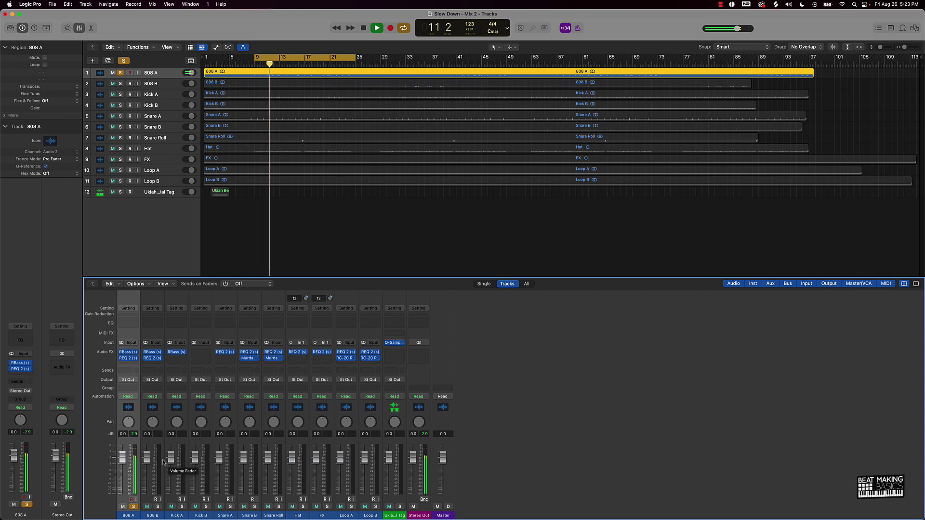
{"action": "key", "text": "space"}
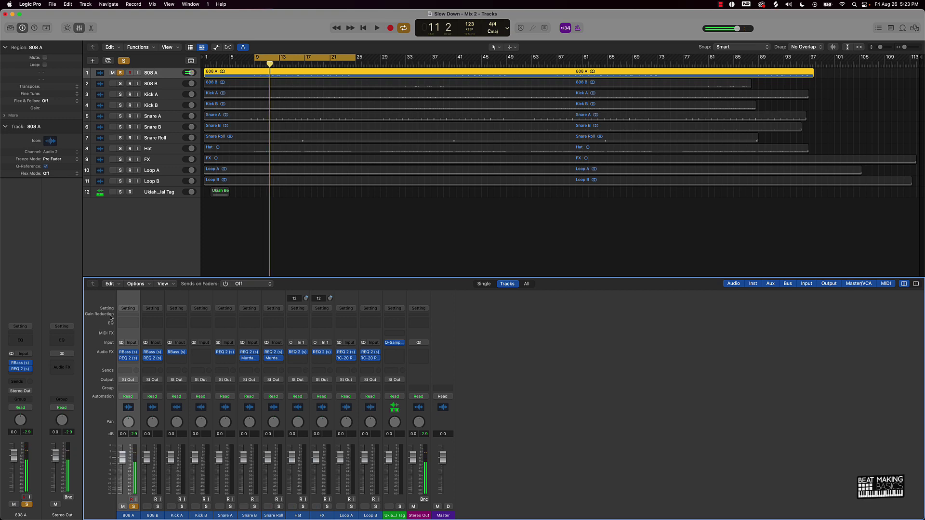
{"action": "left_click", "coordinate": [121, 352]}
{"action": "left_click", "coordinate": [144, 354]}
{"action": "key", "text": "space"}
{"action": "key", "text": "space"}
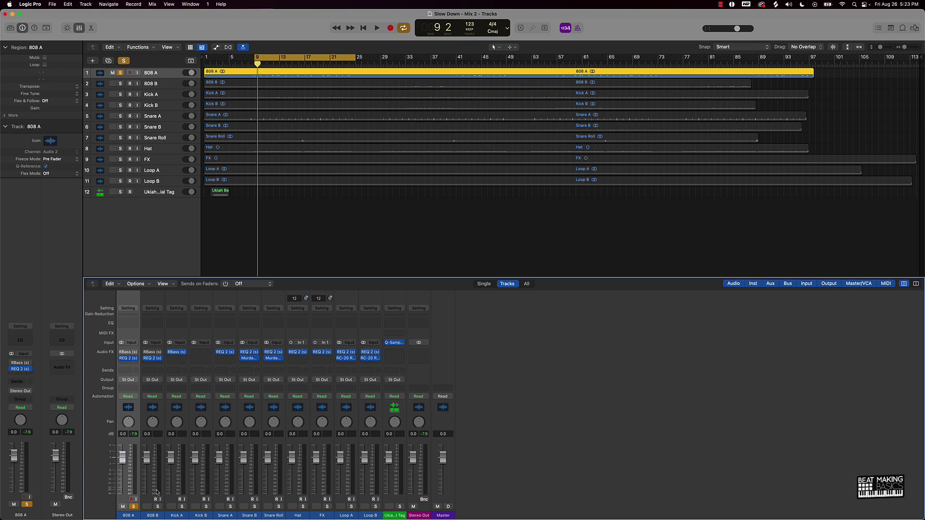
{"action": "key", "text": "space"}
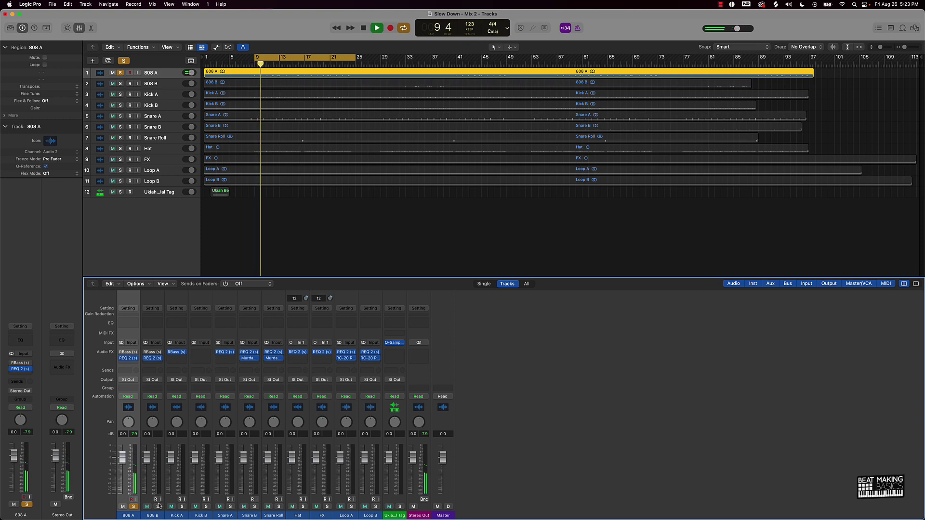
{"action": "key", "text": "space"}
Step: Solo 808 B in place of 808 A, move the cycle range to start at bar 32, and play it to check its level
{"action": "left_click", "coordinate": [158, 507]}
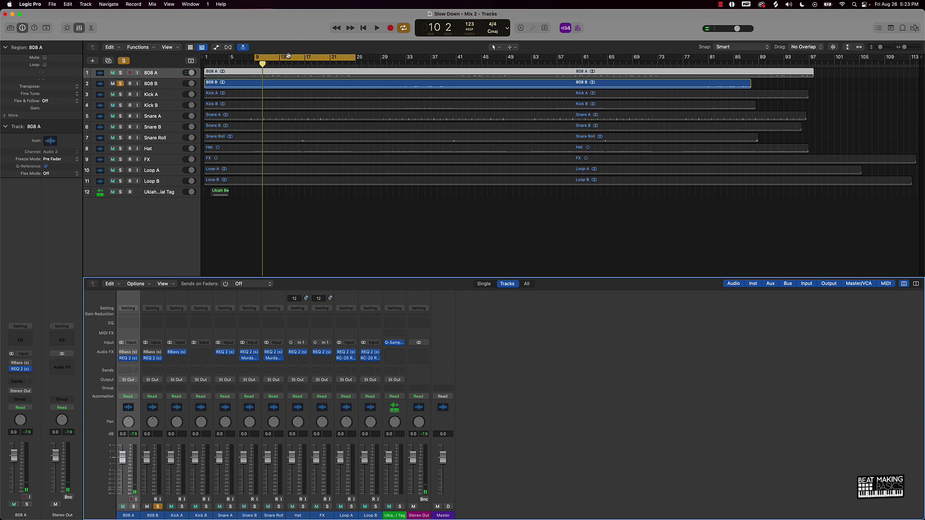
{"action": "left_click_drag", "start_coordinate": [293, 56], "coordinate": [421, 58]}
{"action": "key", "text": "space"}
{"action": "key", "text": "space"}
{"action": "key", "text": "space"}
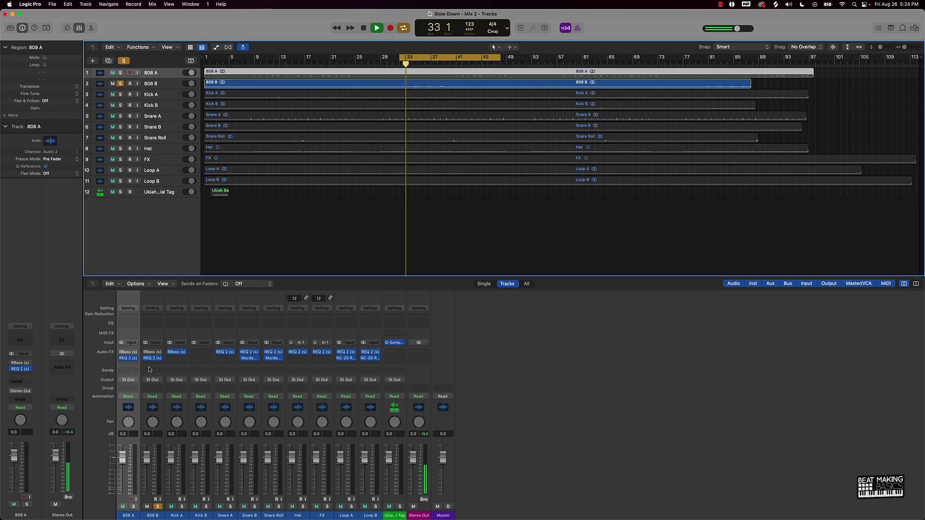
{"action": "key", "text": "space"}
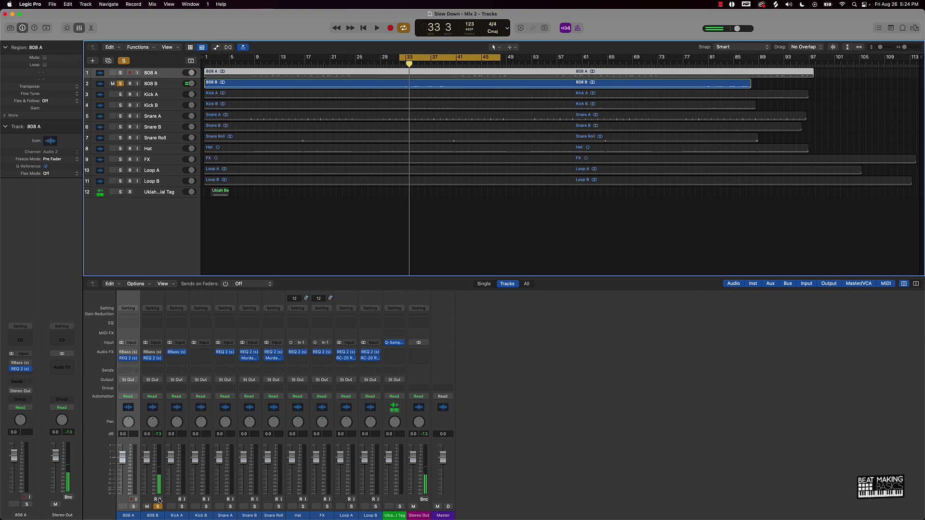
Step: Solo Kick A in place of 808 B, move the cycle range back to bar 9, and play it to check its level
{"action": "left_click", "coordinate": [158, 506]}
{"action": "left_click", "coordinate": [182, 506]}
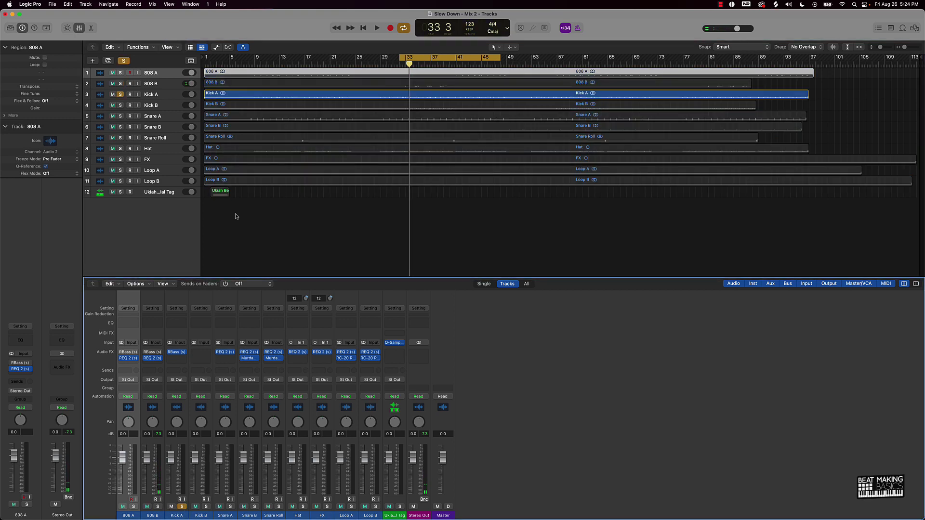
{"action": "left_click_drag", "start_coordinate": [460, 56], "coordinate": [315, 58]}
{"action": "key", "text": "space"}
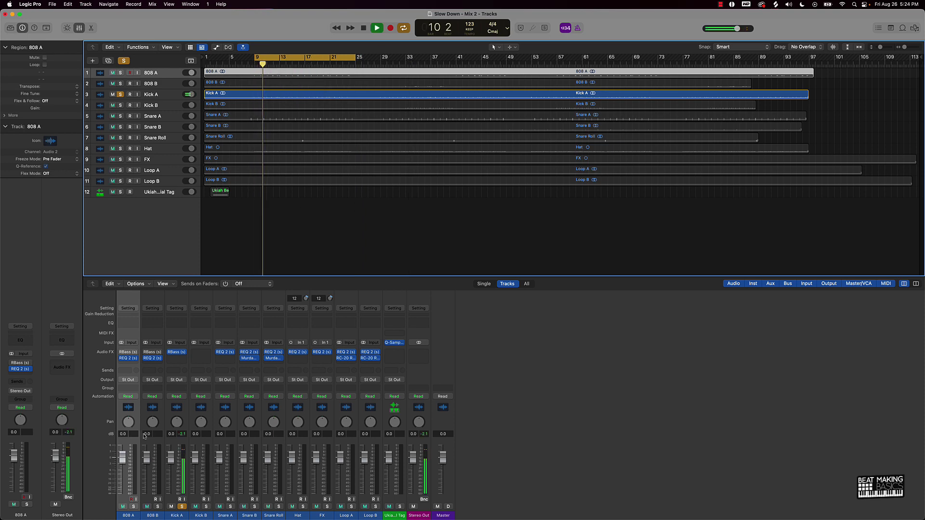
{"action": "key", "text": "space"}
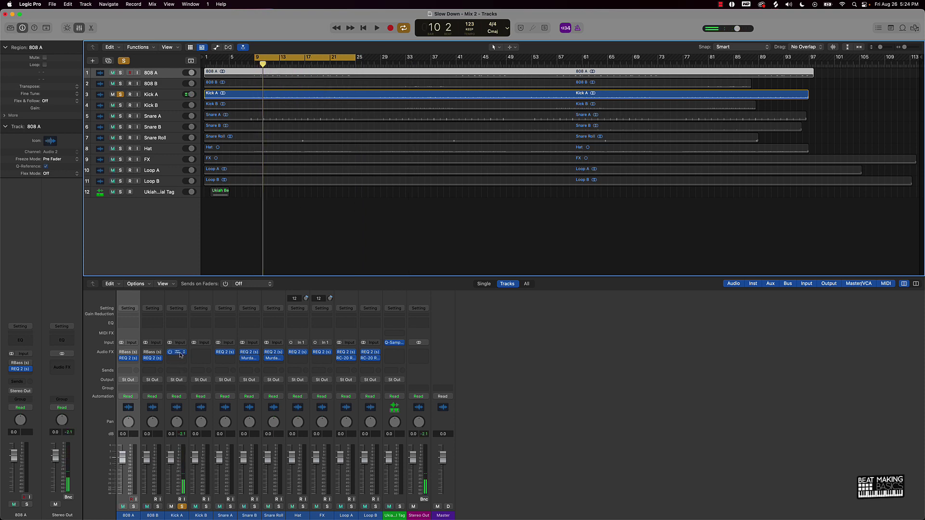
Step: Insert a stereo Gain plug-in after RBass on Kick A, set it to -3.8 dB, check the level in playback and close the plug-in
{"action": "left_click", "coordinate": [182, 361]}
{"action": "mouse_move", "coordinate": [202, 512]}
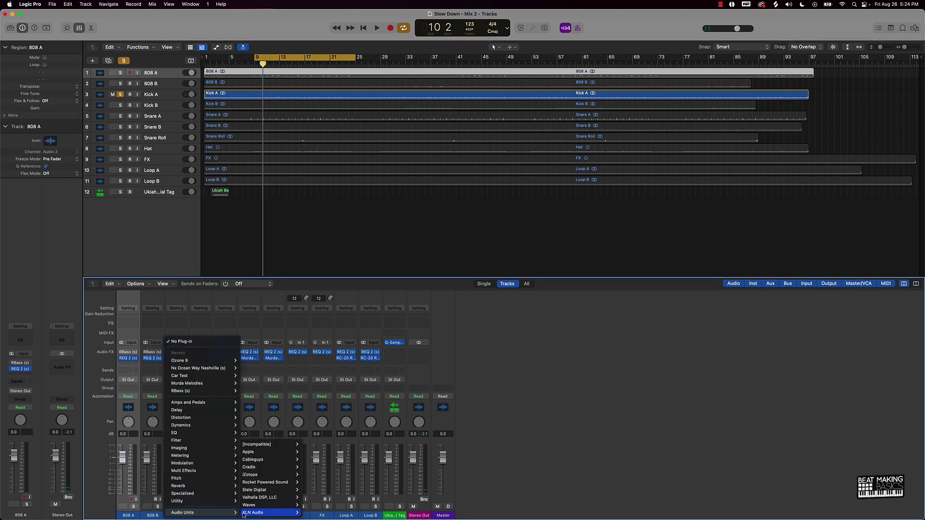
{"action": "mouse_move", "coordinate": [259, 506]}
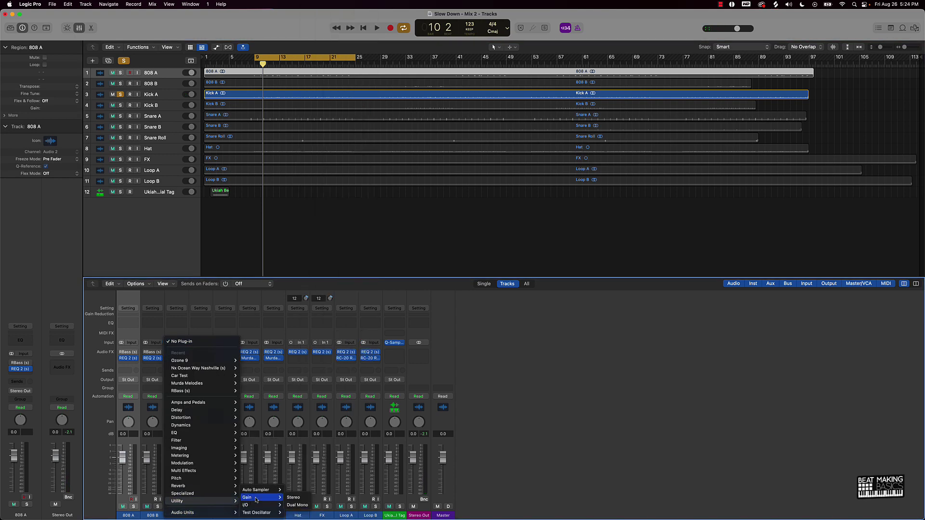
{"action": "left_click", "coordinate": [293, 498]}
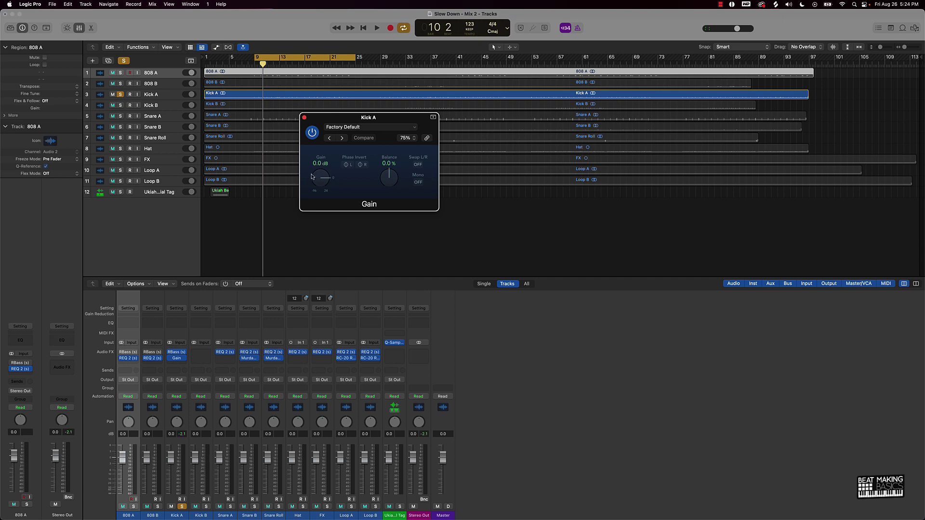
{"action": "left_click_drag", "start_coordinate": [324, 180], "coordinate": [322, 182]}
{"action": "key", "text": "space"}
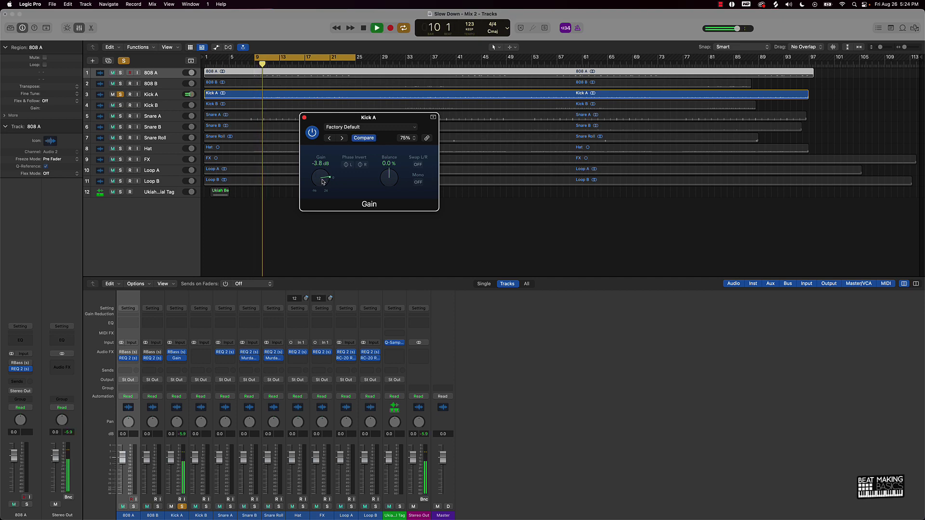
{"action": "key", "text": "space"}
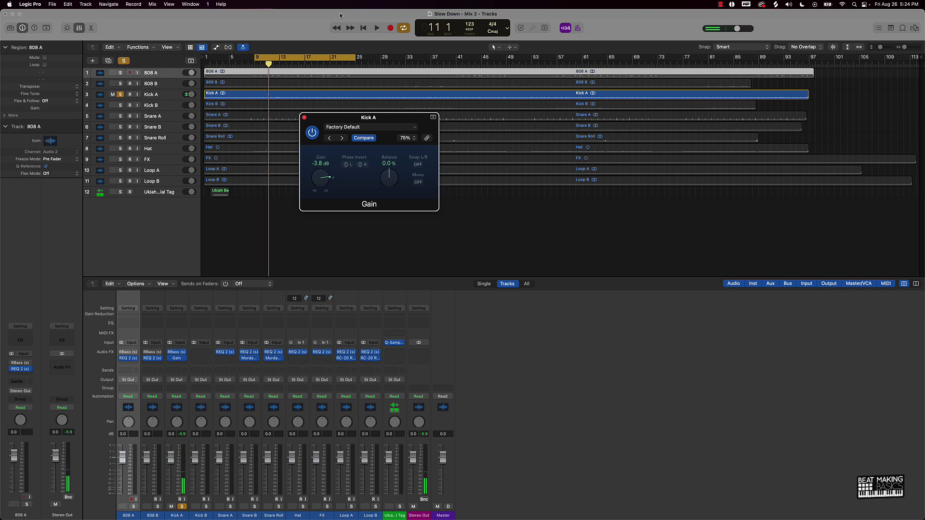
{"action": "left_click", "coordinate": [305, 118]}
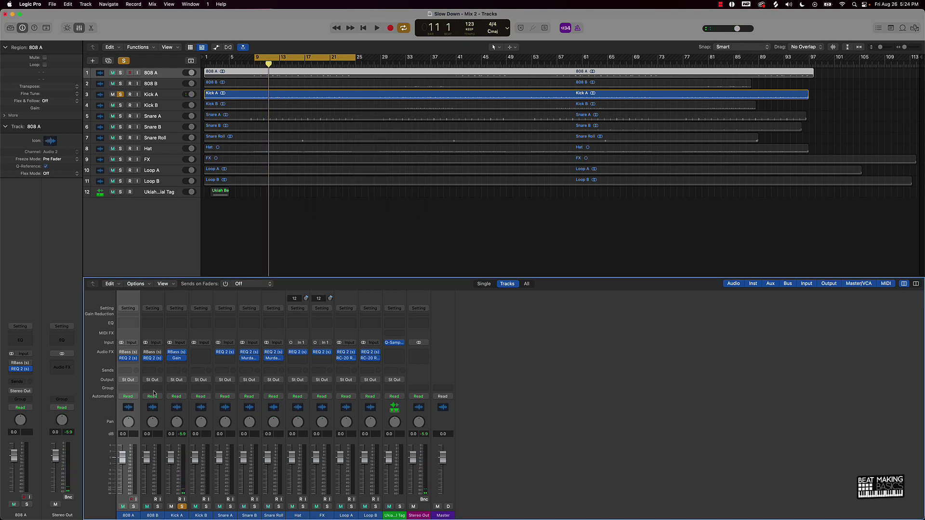
Step: Solo Kick B in place of Kick A, move the cycle range to bars 33–49, and play it to check its level
{"action": "left_click", "coordinate": [182, 507]}
{"action": "key", "text": "super+a"}
{"action": "left_click", "coordinate": [207, 507]}
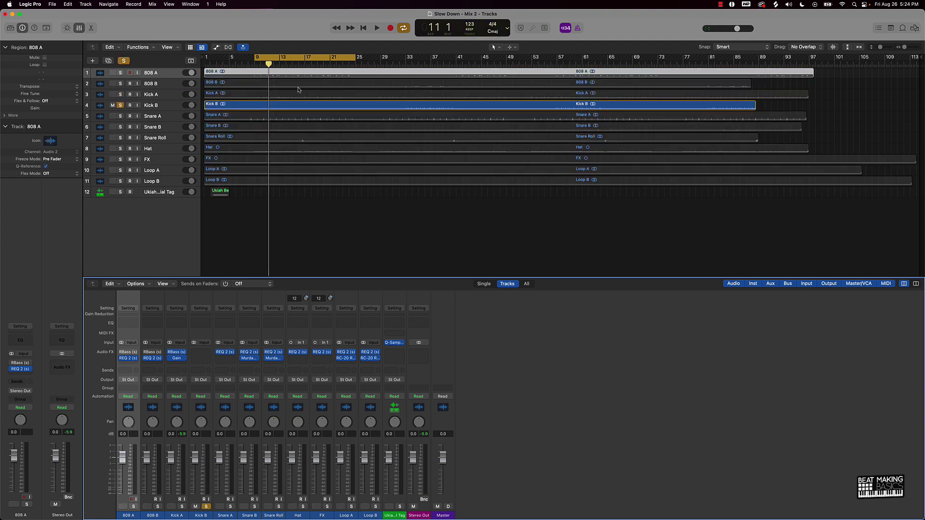
{"action": "left_click_drag", "start_coordinate": [300, 58], "coordinate": [451, 62]}
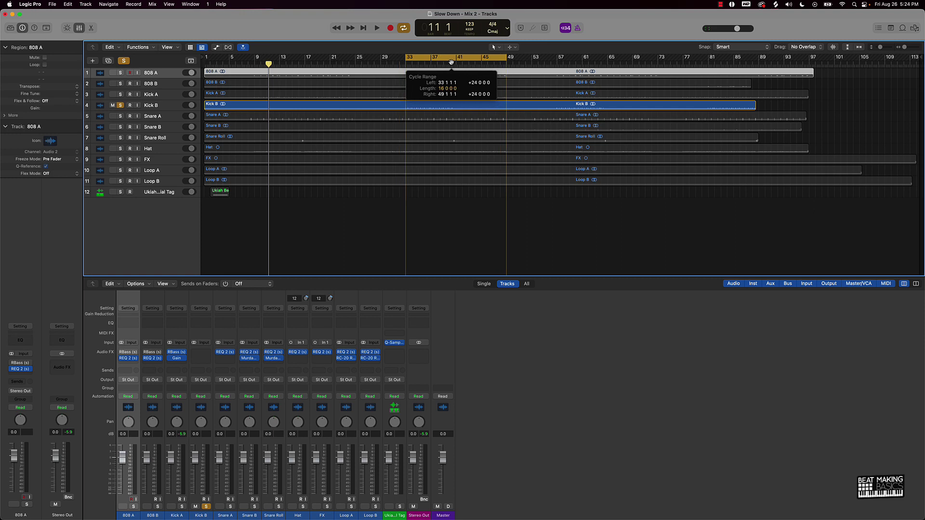
{"action": "key", "text": "space"}
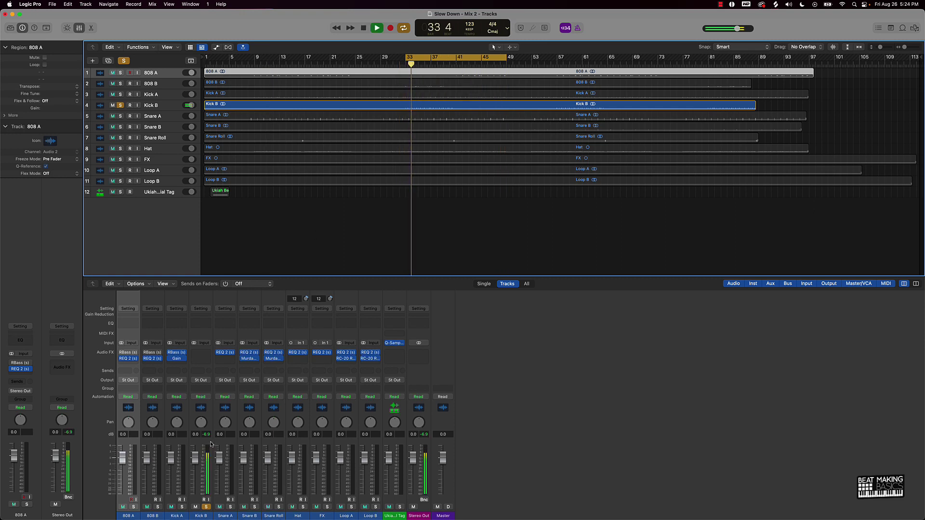
{"action": "key", "text": "space"}
Step: Solo Snare A in place of Kick B and play it to check its level
{"action": "left_click", "coordinate": [206, 507]}
{"action": "left_click", "coordinate": [230, 507]}
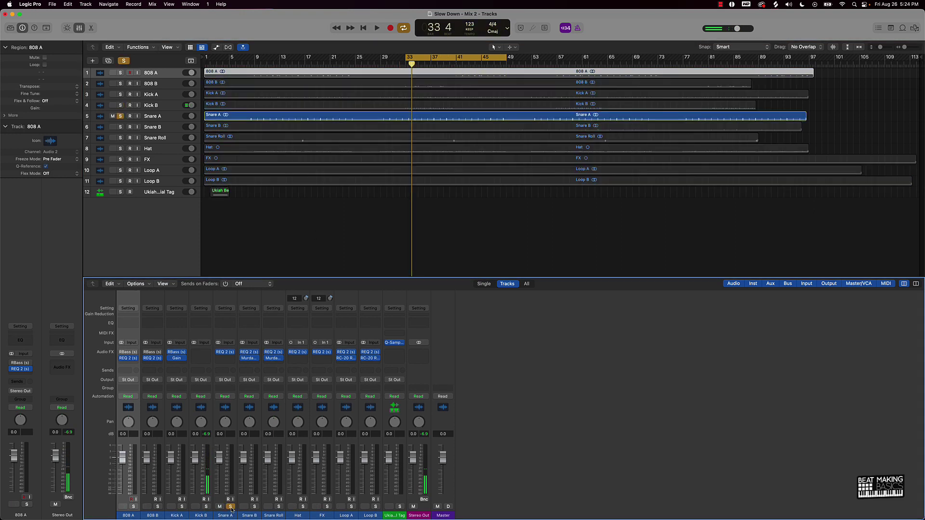
{"action": "key", "text": "space"}
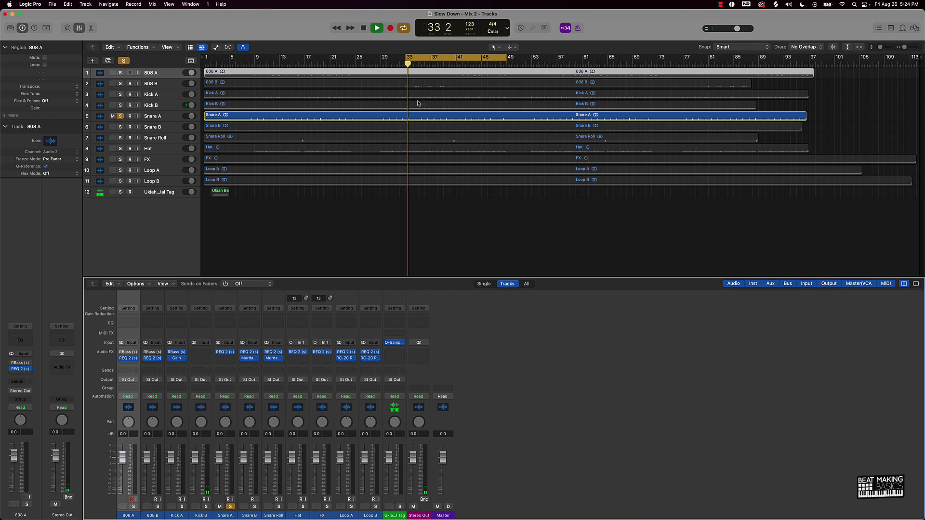
Step: Insert a stereo Gain plug-in on Snare A and set its gain to -5.5 dB while checking the level in playback
{"action": "left_click", "coordinate": [225, 359]}
{"action": "mouse_move", "coordinate": [247, 386]}
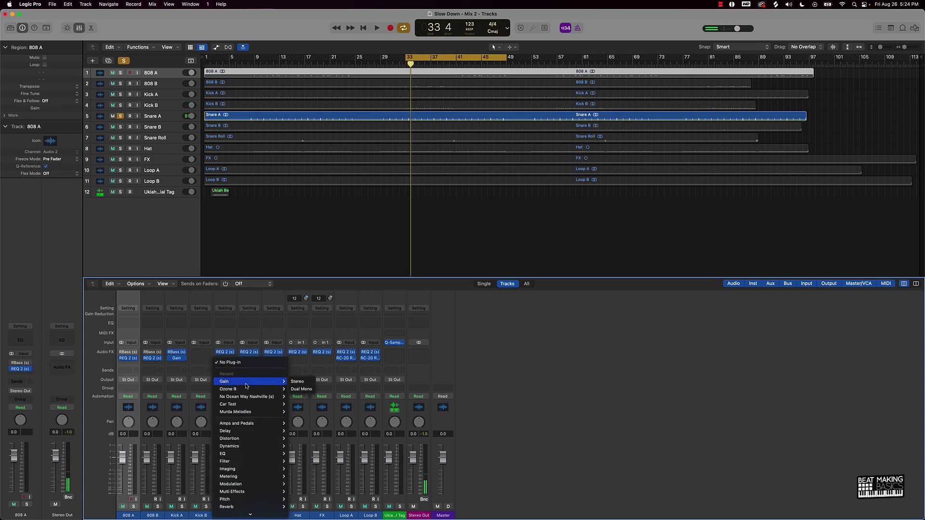
{"action": "left_click", "coordinate": [297, 381]}
{"action": "left_click_drag", "start_coordinate": [328, 181], "coordinate": [327, 185]}
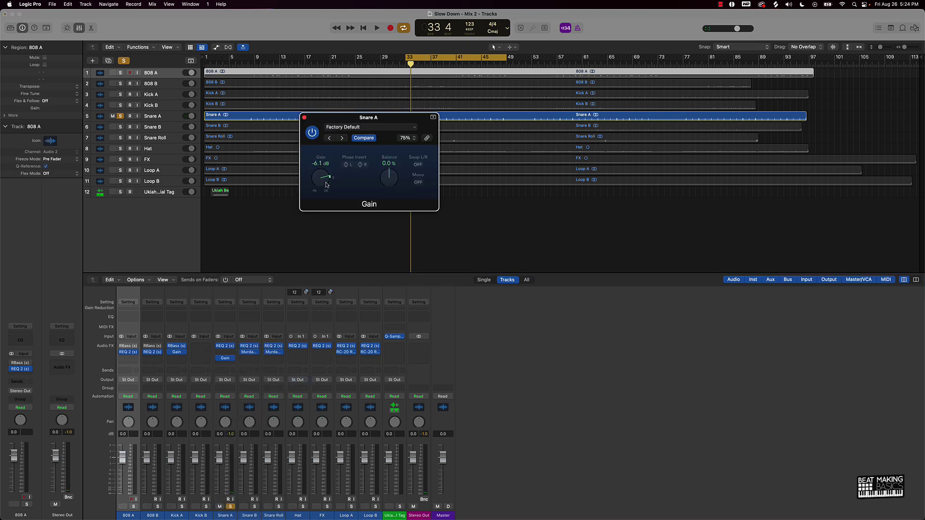
{"action": "key", "text": "space"}
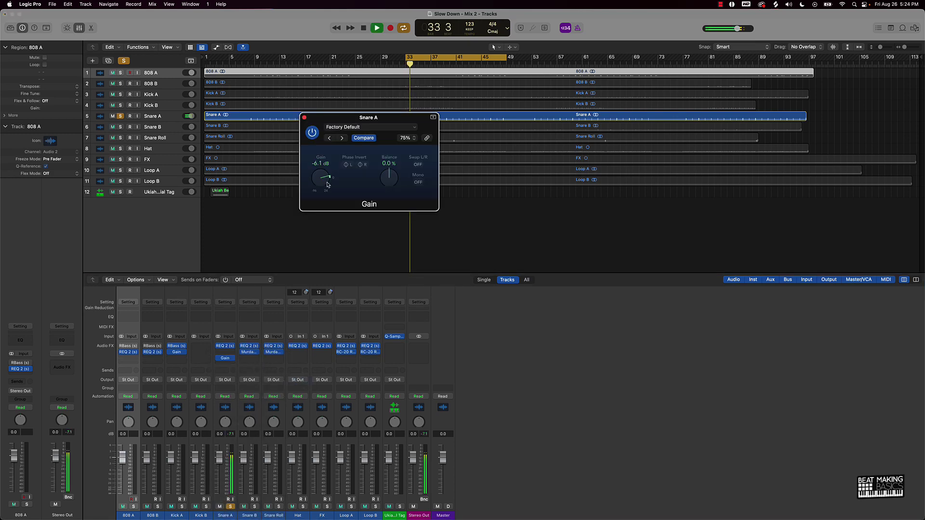
{"action": "left_click_drag", "start_coordinate": [326, 181], "coordinate": [326, 182]}
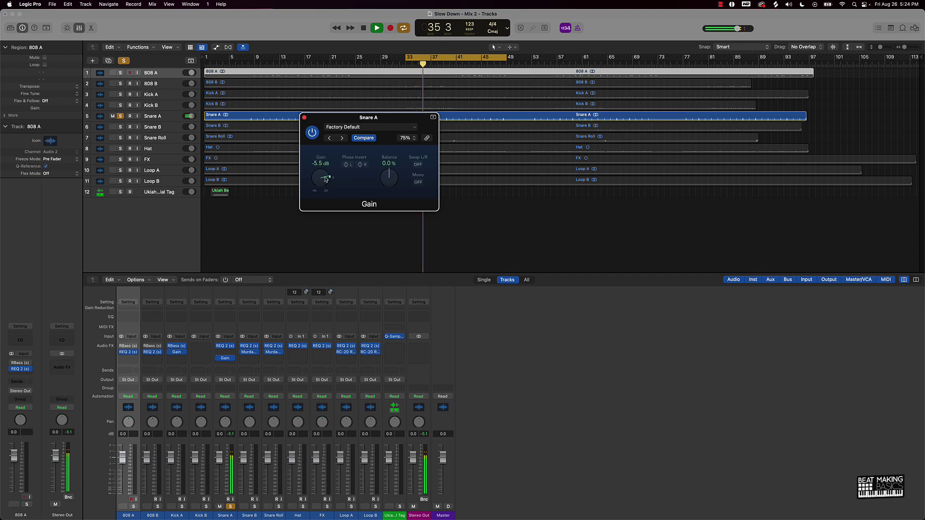
{"action": "left_click_drag", "start_coordinate": [325, 181], "coordinate": [325, 178]}
{"action": "key", "text": "space"}
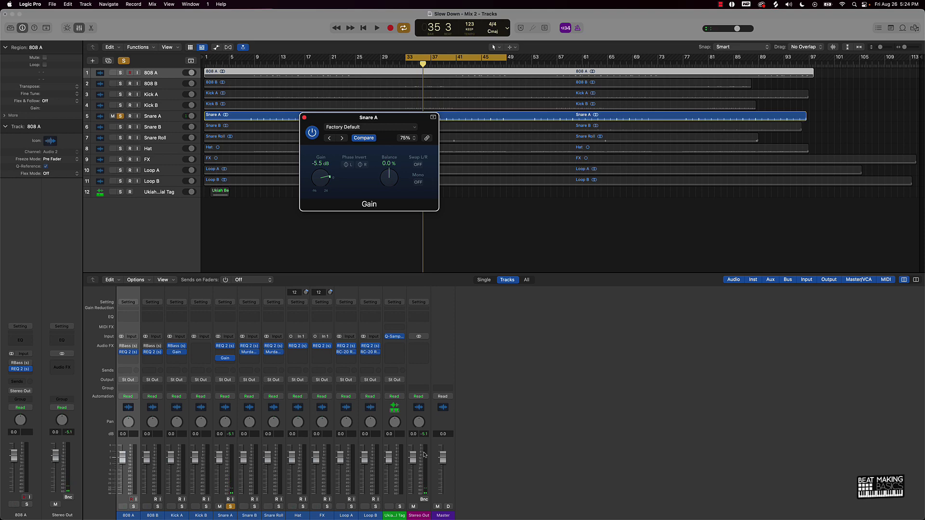
Step: Solo Snare B in place of Snare A, close the Gain plug-in, and play Snare B with the cycle range moved to bar 49 to check its level
{"action": "left_click", "coordinate": [230, 507]}
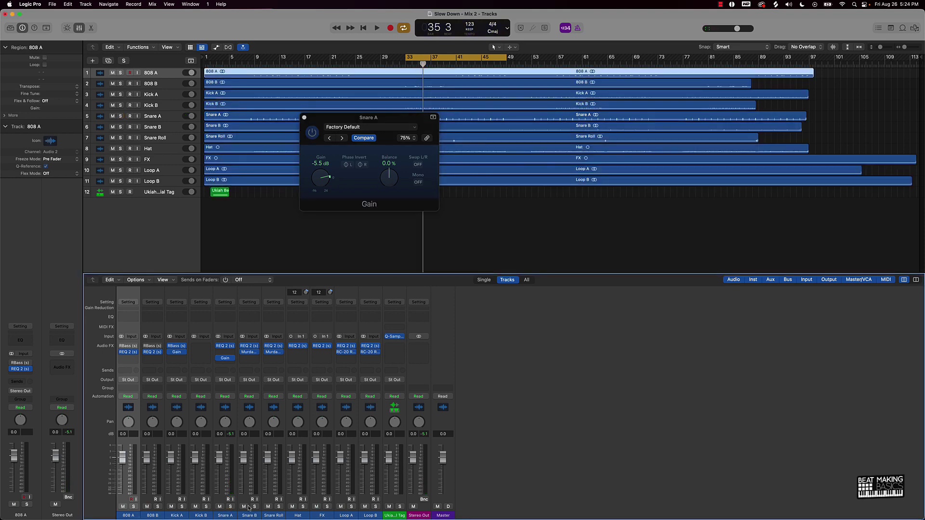
{"action": "left_click", "coordinate": [255, 507]}
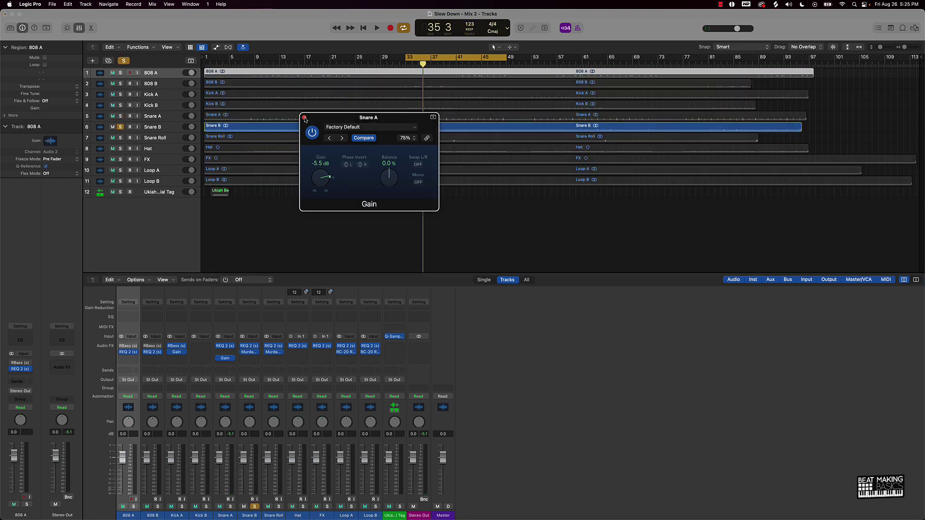
{"action": "left_click", "coordinate": [304, 117]}
{"action": "key", "text": "space"}
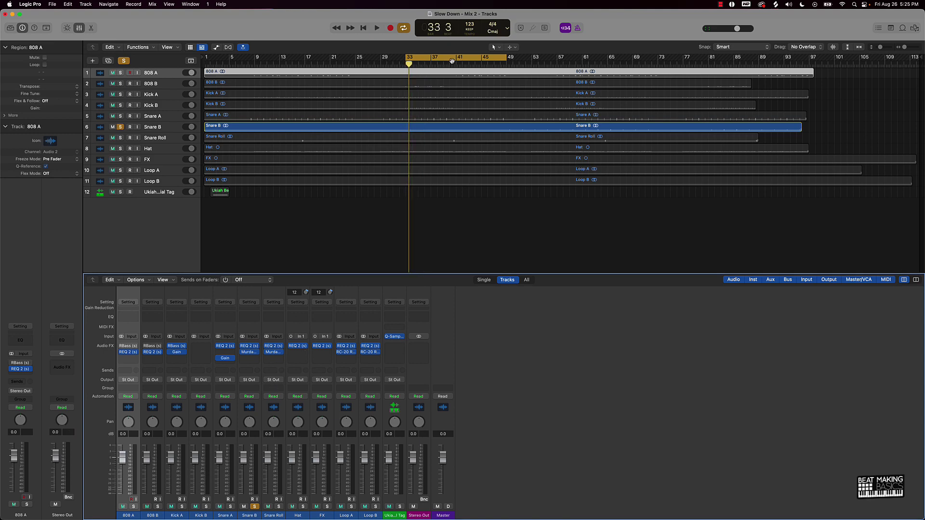
{"action": "left_click_drag", "start_coordinate": [452, 60], "coordinate": [552, 61]}
{"action": "key", "text": "space"}
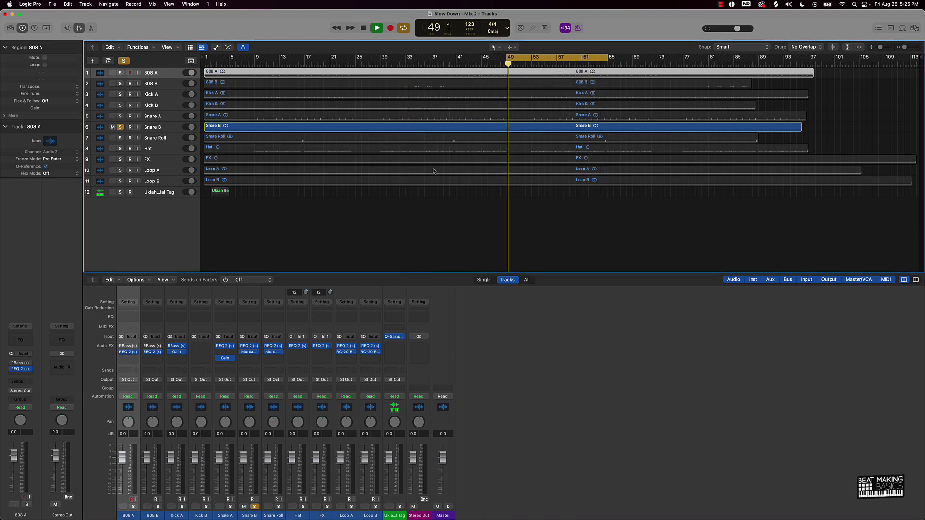
{"action": "key", "text": "space"}
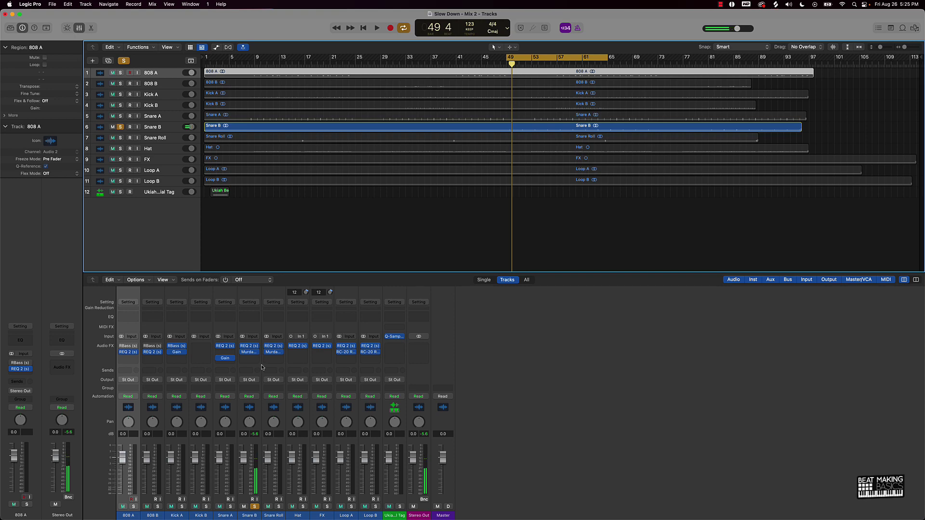
{"action": "key", "text": "space"}
{"action": "key", "text": "space"}
Step: Solo Snare Roll in place of Snare B, move the cycle range to bars 40–56, and play it to check its level
{"action": "key", "text": "super+a"}
{"action": "left_click", "coordinate": [391, 137]}
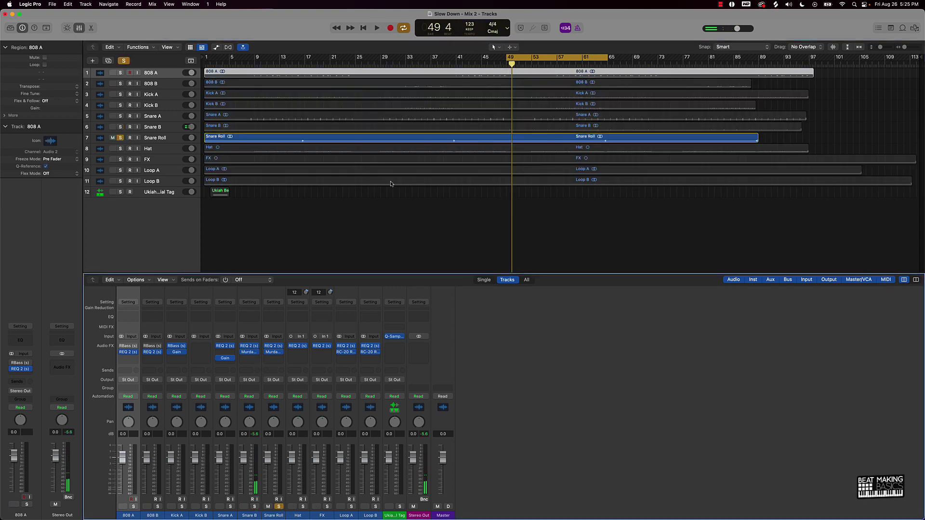
{"action": "left_click_drag", "start_coordinate": [544, 54], "coordinate": [492, 55]}
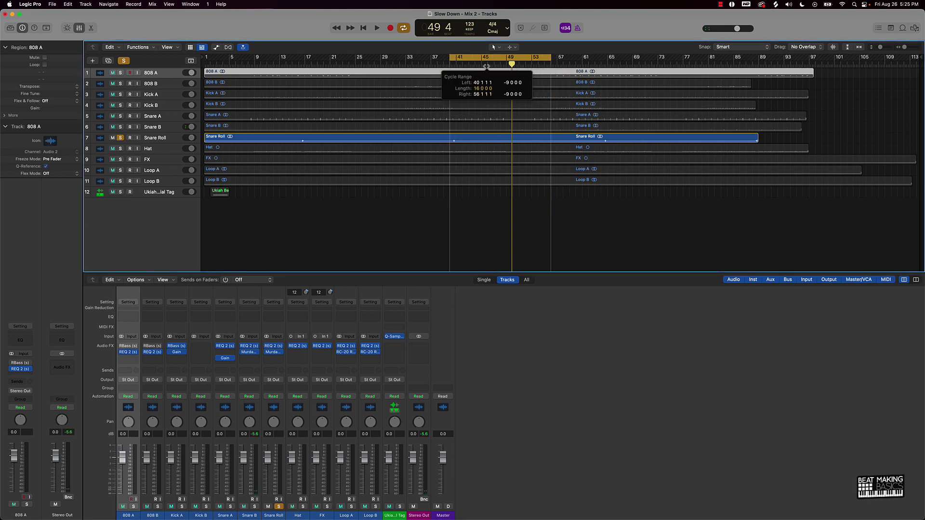
{"action": "key", "text": "space"}
{"action": "key", "text": "space"}
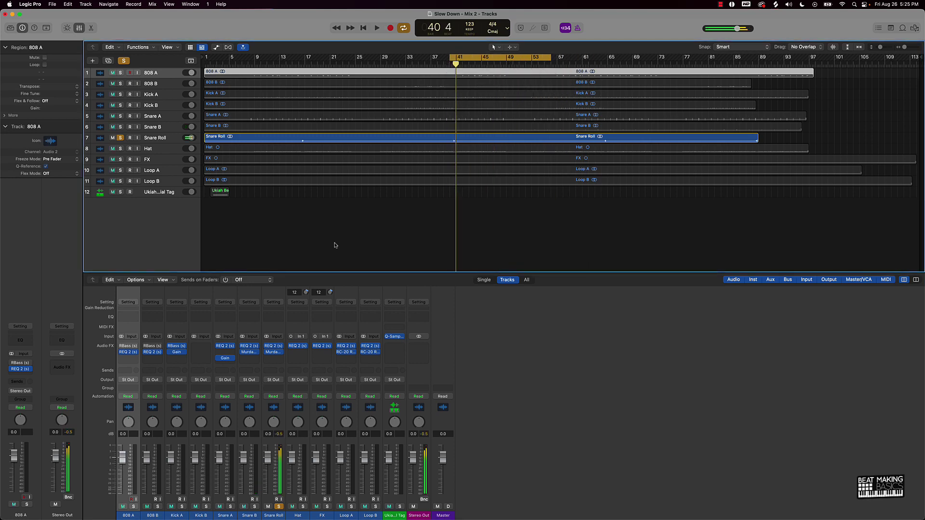
Step: Insert a Gain plug-in on Snare Roll, set its gain to -6.5 dB, check the level in playback, and close the plug-in
{"action": "left_click", "coordinate": [273, 358]}
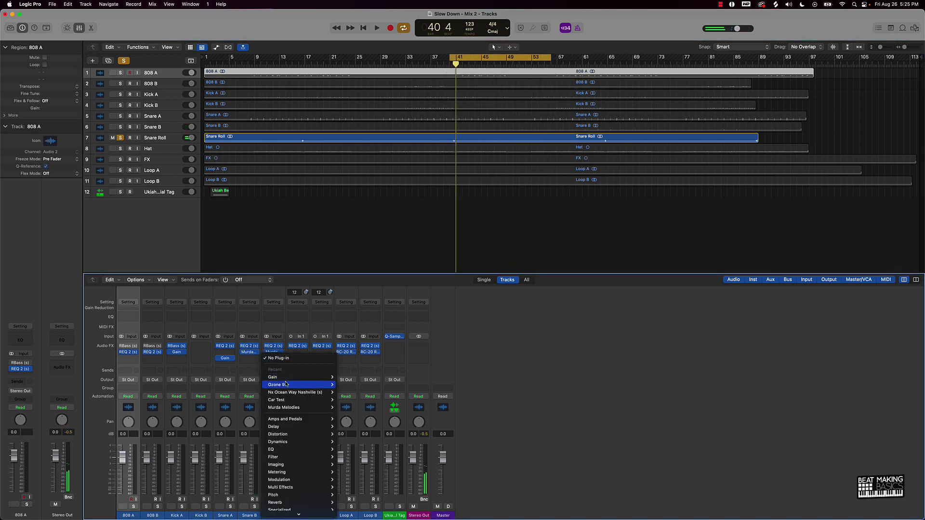
{"action": "mouse_move", "coordinate": [318, 377]}
{"action": "left_click", "coordinate": [349, 385]}
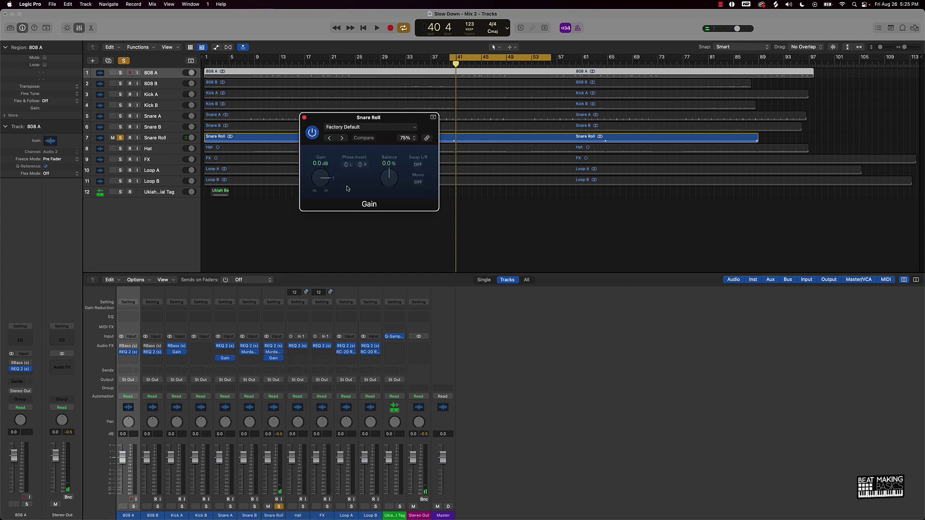
{"action": "left_click_drag", "start_coordinate": [328, 170], "coordinate": [326, 182]}
{"action": "key", "text": "space"}
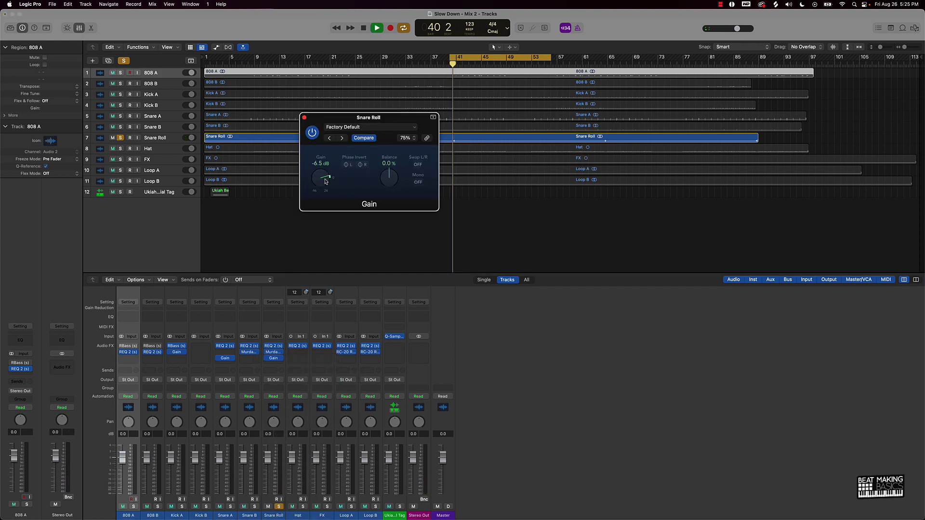
{"action": "key", "text": "space"}
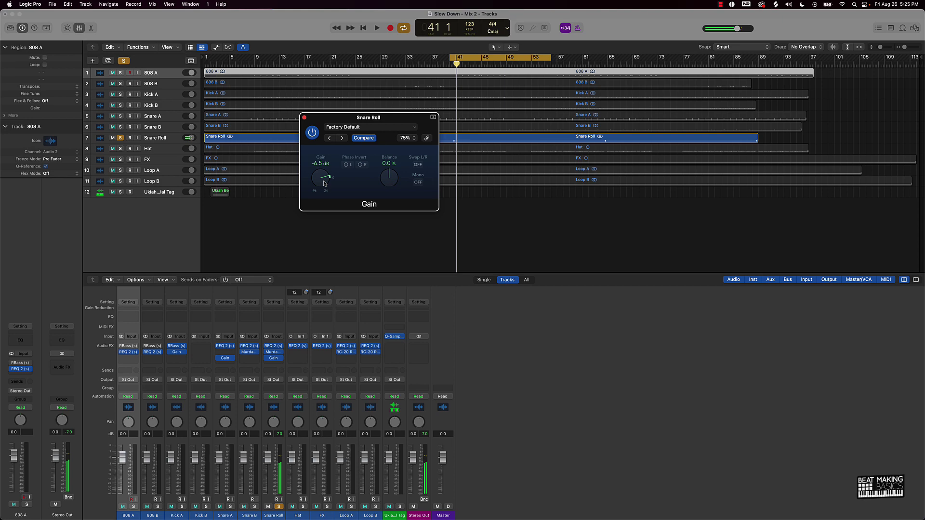
{"action": "left_click", "coordinate": [305, 118]}
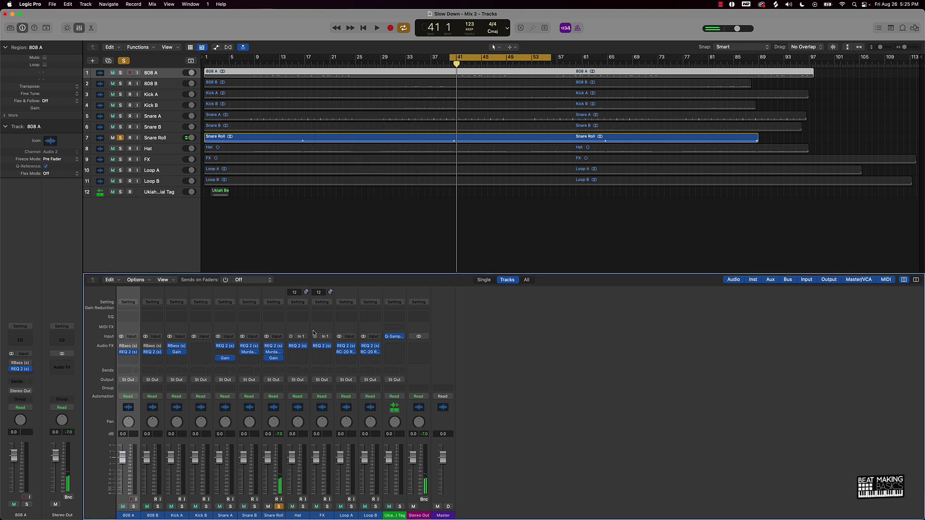
Step: Solo Hat in place of Snare Roll, play it to check its level, and unsolo it
{"action": "left_click", "coordinate": [302, 507]}
{"action": "key", "text": "space"}
{"action": "left_click", "coordinate": [278, 507]}
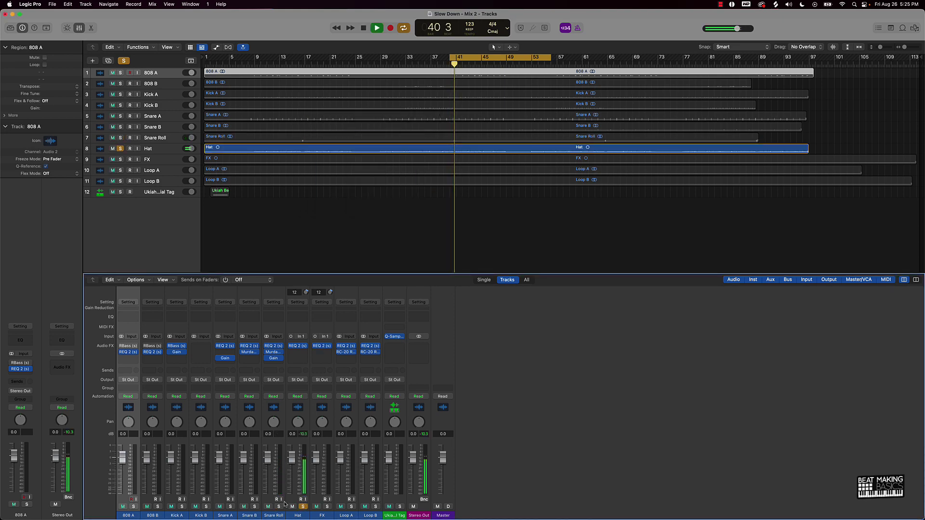
{"action": "key", "text": "space"}
{"action": "left_click", "coordinate": [302, 506]}
{"action": "key", "text": "super+a"}
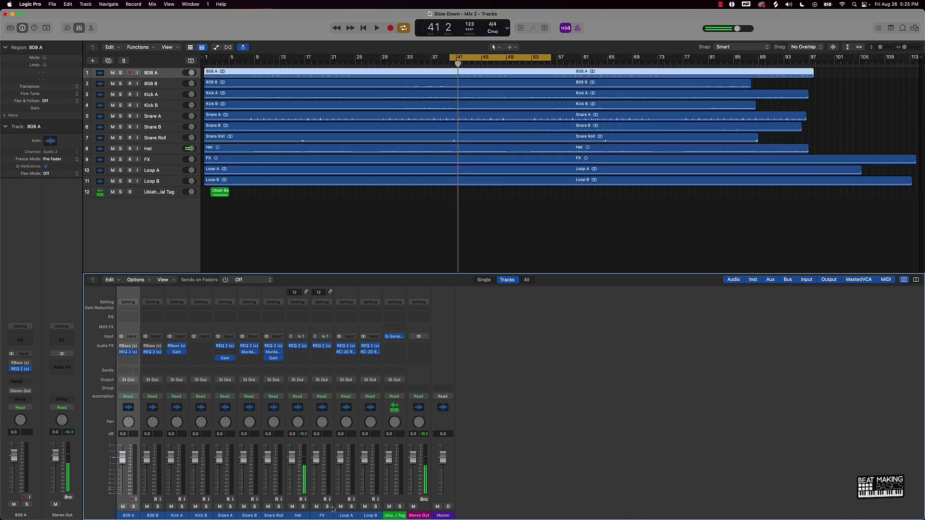
Step: Solo the FX track and play it to check its level
{"action": "left_click", "coordinate": [329, 507]}
{"action": "key", "text": "space"}
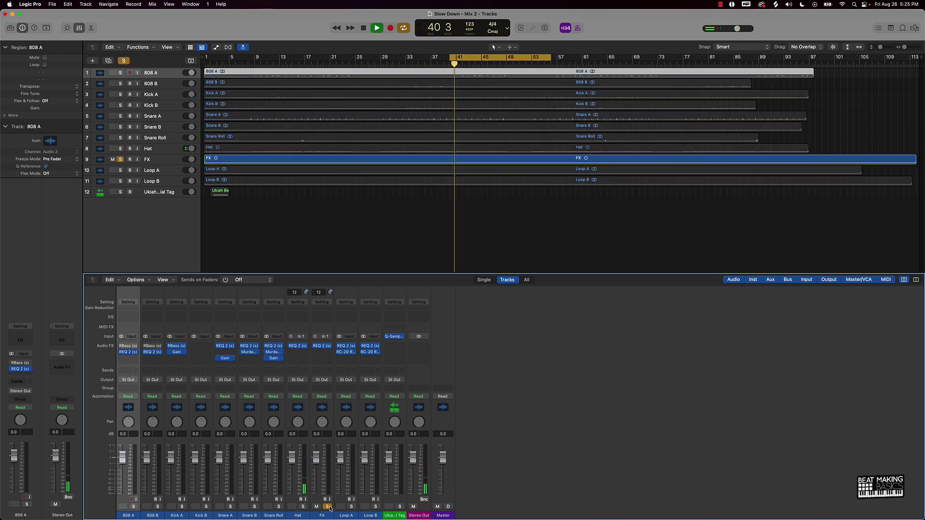
{"action": "key", "text": "space"}
{"action": "key", "text": "space"}
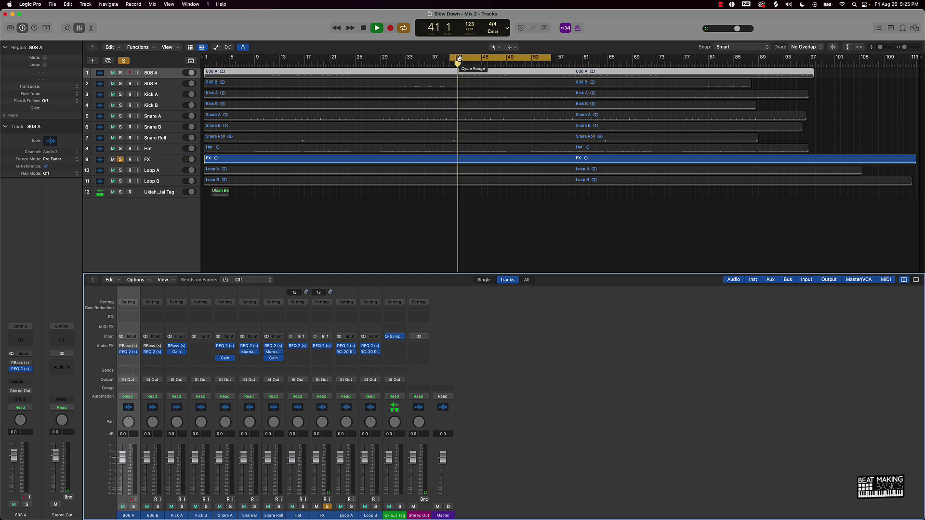
{"action": "key", "text": "space"}
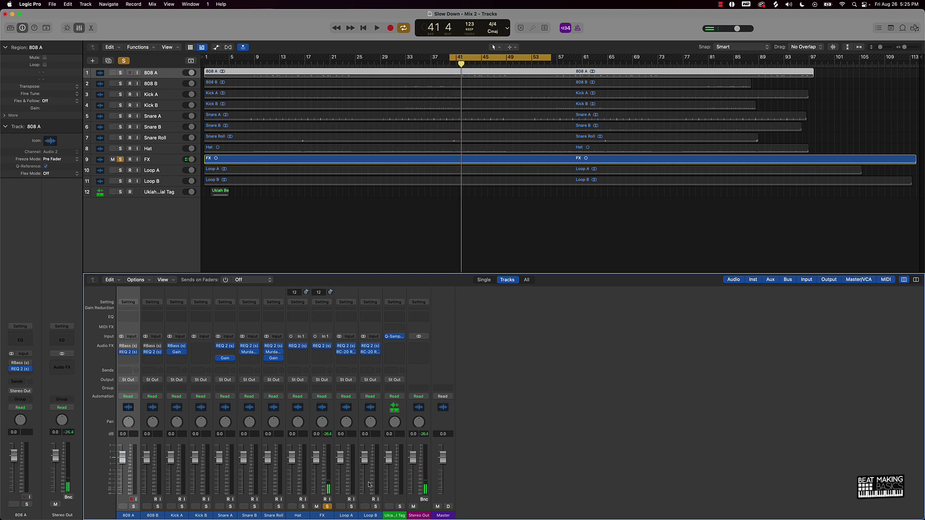
Step: Solo Loop A in place of FX, move the cycle range to bars 9–25, play it to check its level, and unsolo it
{"action": "left_click", "coordinate": [351, 507]}
{"action": "left_click", "coordinate": [327, 506]}
{"action": "key", "text": "space"}
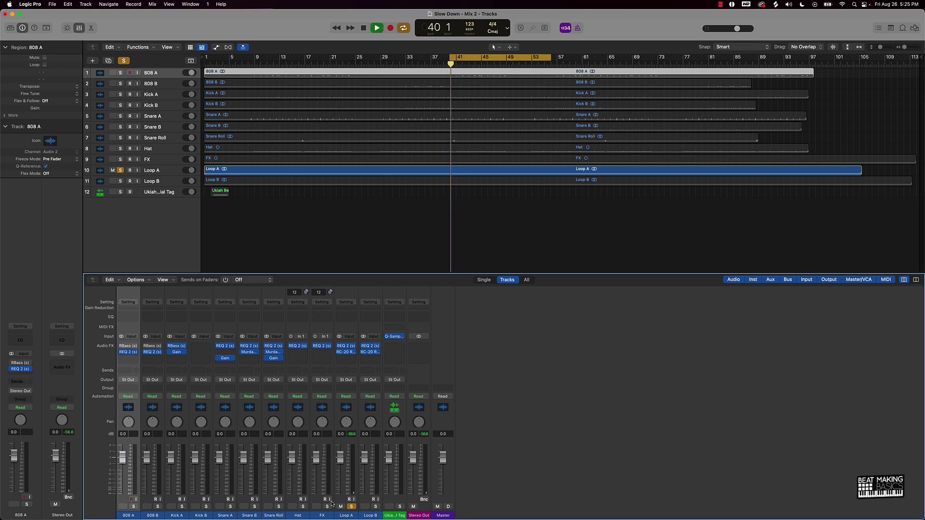
{"action": "key", "text": "space"}
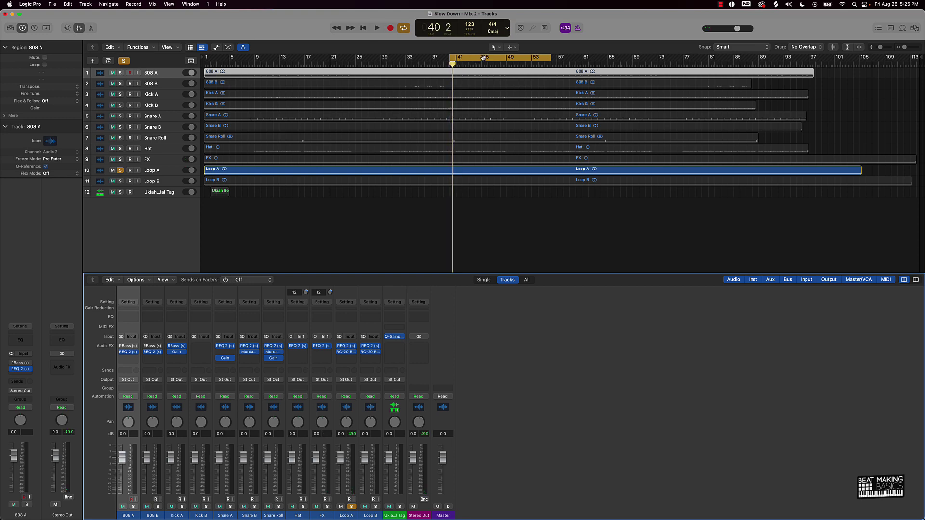
{"action": "left_click_drag", "start_coordinate": [482, 58], "coordinate": [286, 96]}
{"action": "key", "text": "space"}
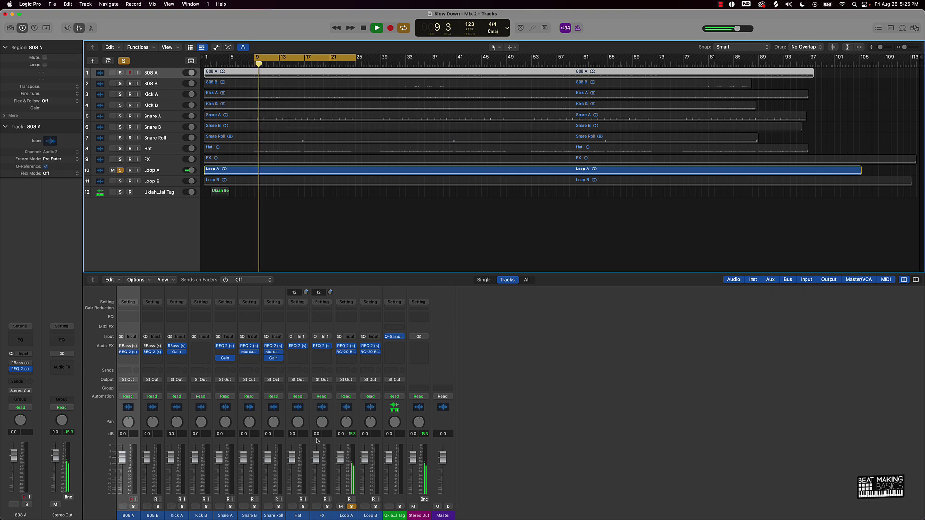
{"action": "left_click", "coordinate": [352, 507]}
{"action": "key", "text": "space"}
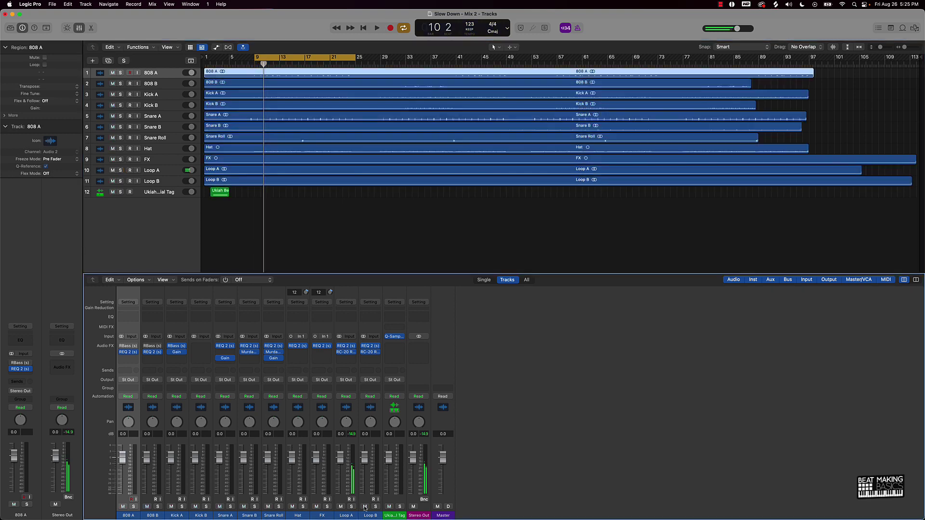
Step: Solo Loop B and play it with the cycle range moved to bars 25–41 to check its level
{"action": "left_click", "coordinate": [375, 507]}
{"action": "key", "text": "space"}
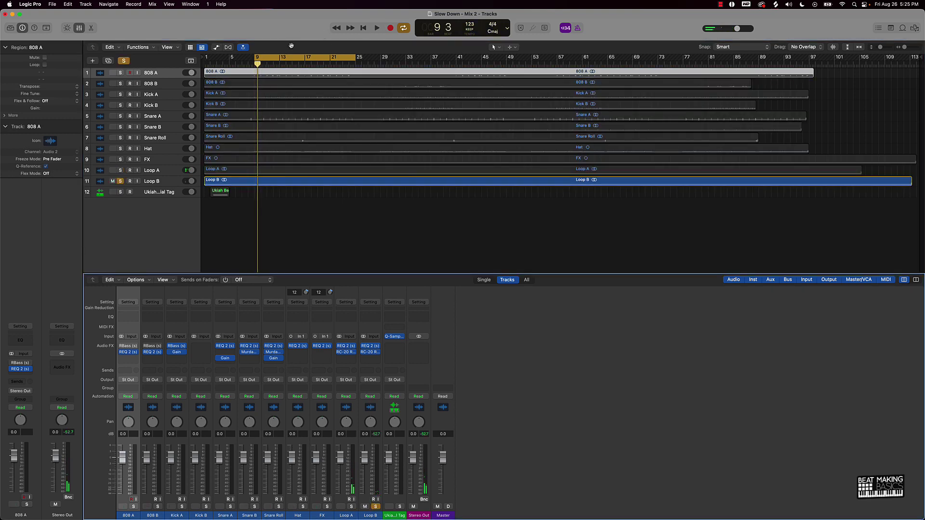
{"action": "left_click_drag", "start_coordinate": [294, 58], "coordinate": [398, 57]}
{"action": "key", "text": "space"}
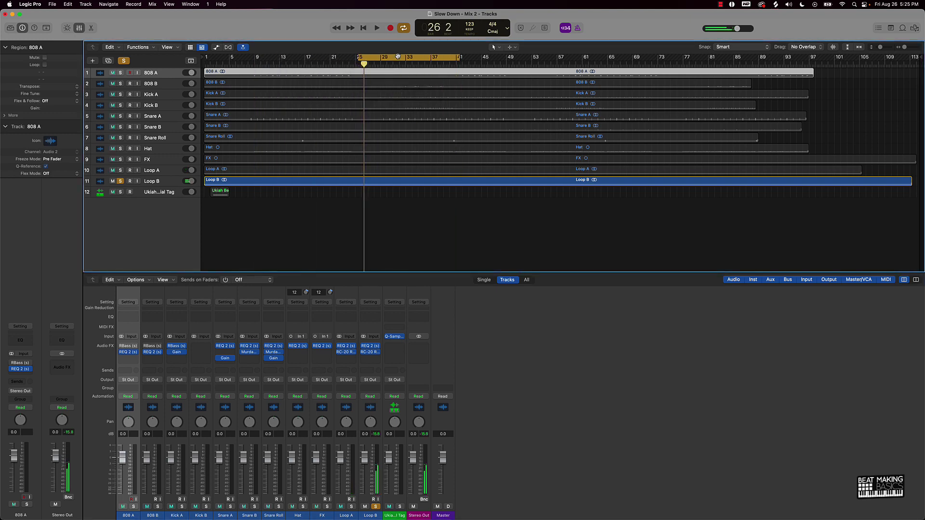
Step: Turn off cycle mode, return the playhead to bar 1, and clear the solo so all tracks are ready for export
{"action": "left_click", "coordinate": [398, 57]}
{"action": "key", "text": "Return"}
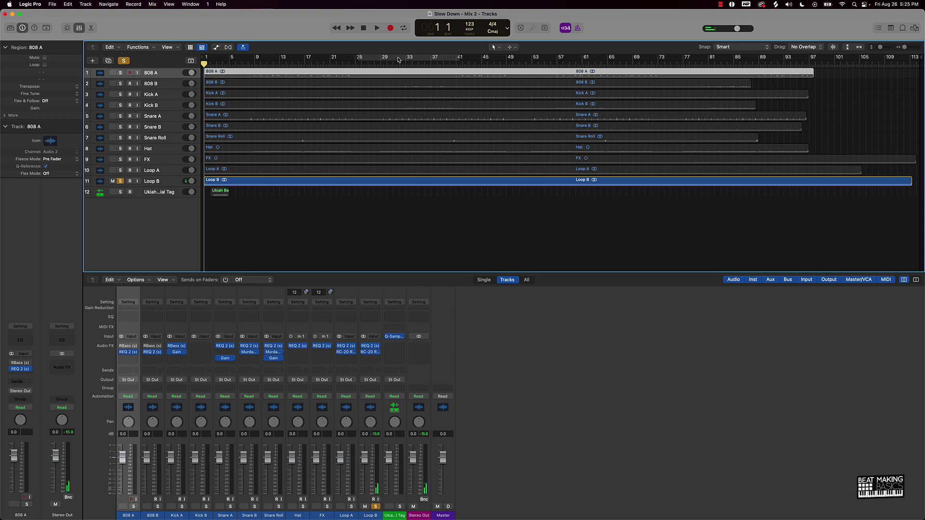
{"action": "left_click", "coordinate": [124, 62]}
{"action": "key", "text": "super+a"}
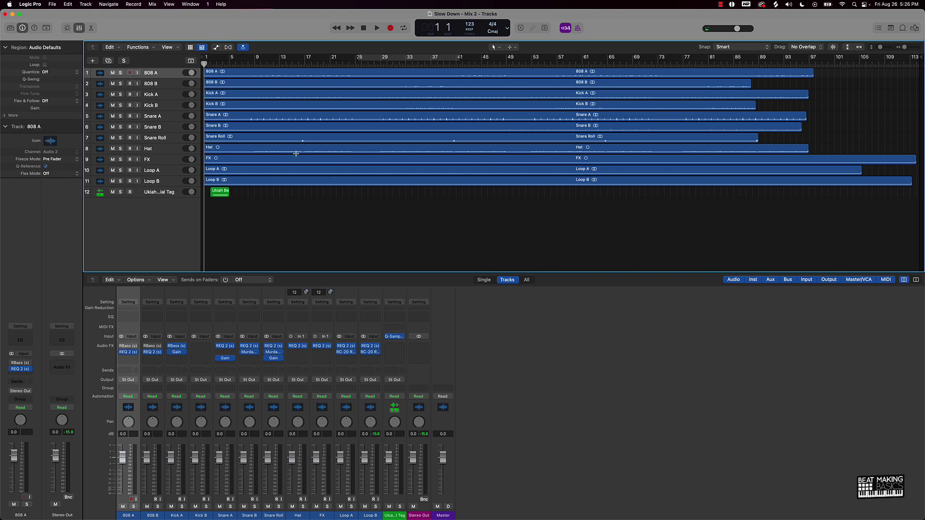
Step: Start exporting all tracks as audio files and create a folder named "Slow Down - Stems" inside Slow Down - 123 BPM
{"action": "key", "text": "super+shift+e"}
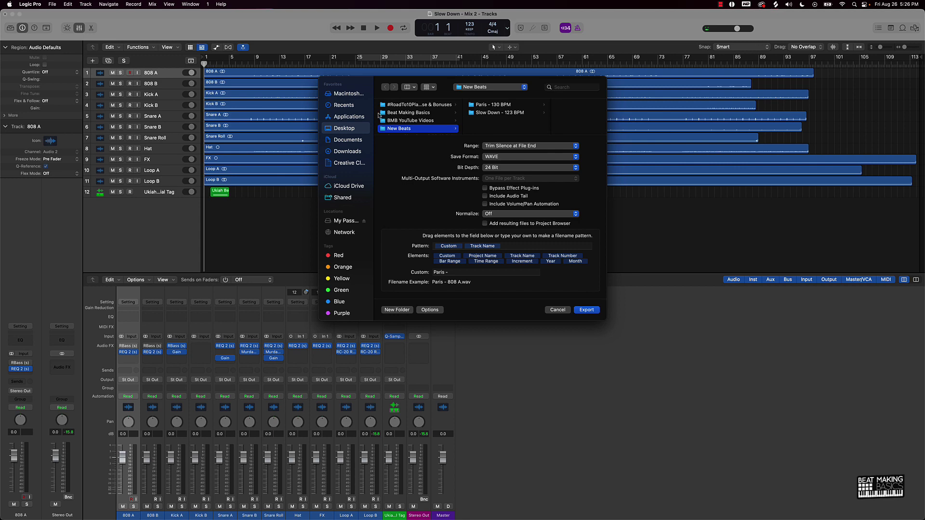
{"action": "left_click", "coordinate": [496, 114]}
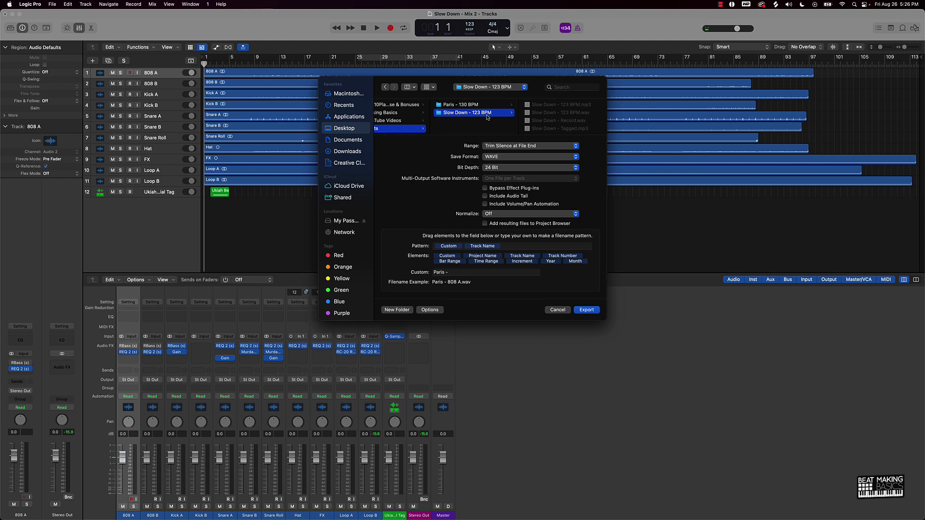
{"action": "left_click", "coordinate": [397, 310]}
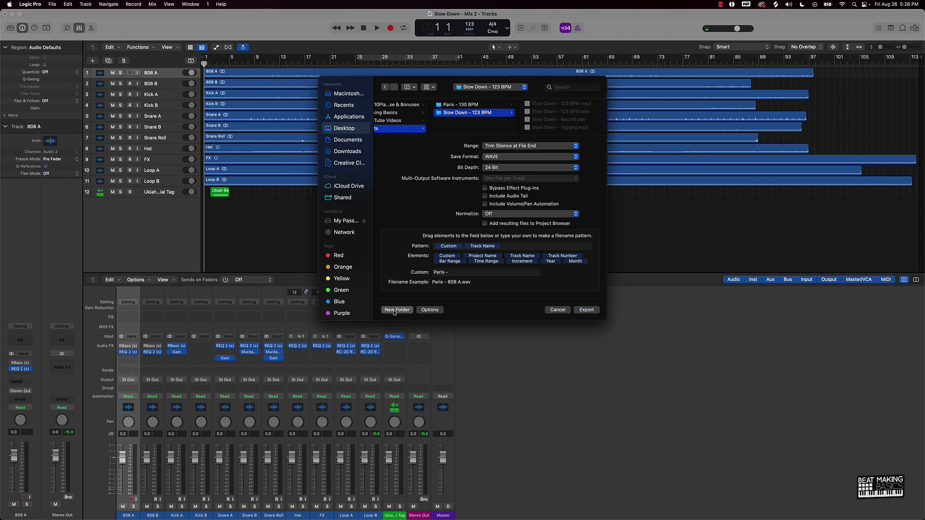
{"action": "type", "text": "Slow Down - Stems"}
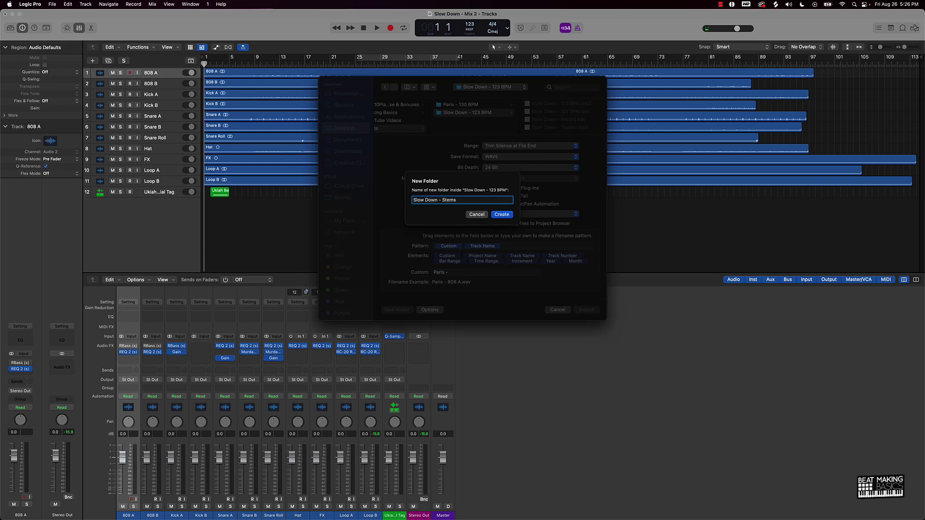
{"action": "key", "text": "Return"}
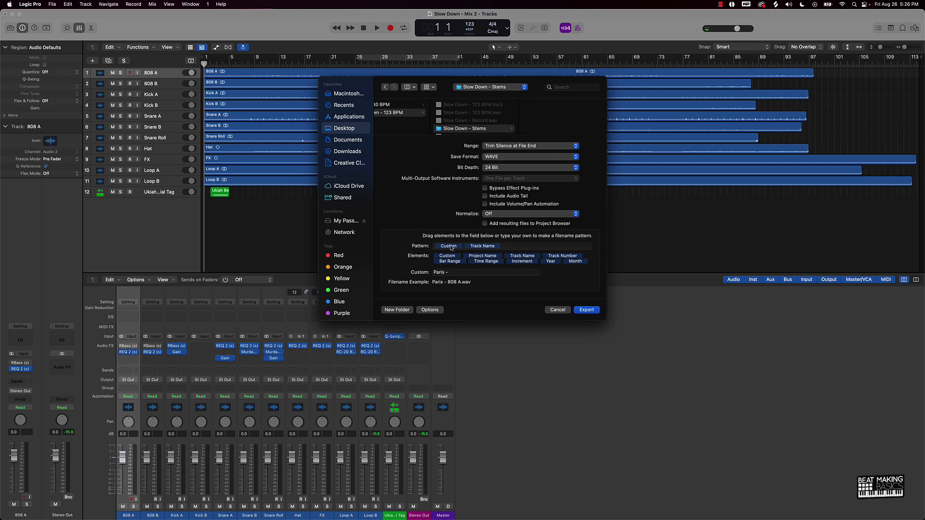
Step: Set the custom filename prefix to "Slow Down -" and export the 24-bit WAVE stems into the Slow Down - Stems folder
{"action": "left_click_drag", "start_coordinate": [446, 248], "coordinate": [444, 256]}
{"action": "left_click_drag", "start_coordinate": [460, 272], "coordinate": [395, 272]}
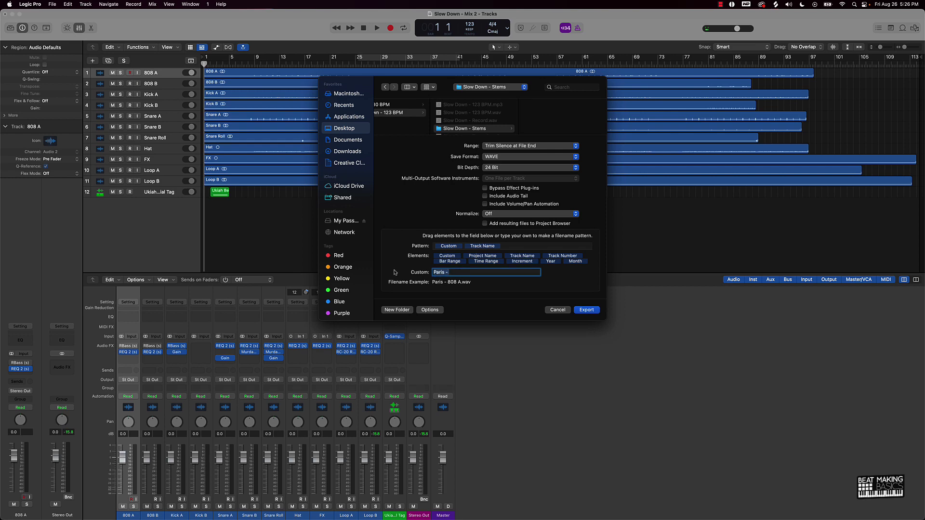
{"action": "type", "text": "Slow Down -"}
{"action": "type", "text": "-"}
{"action": "left_click", "coordinate": [499, 129]}
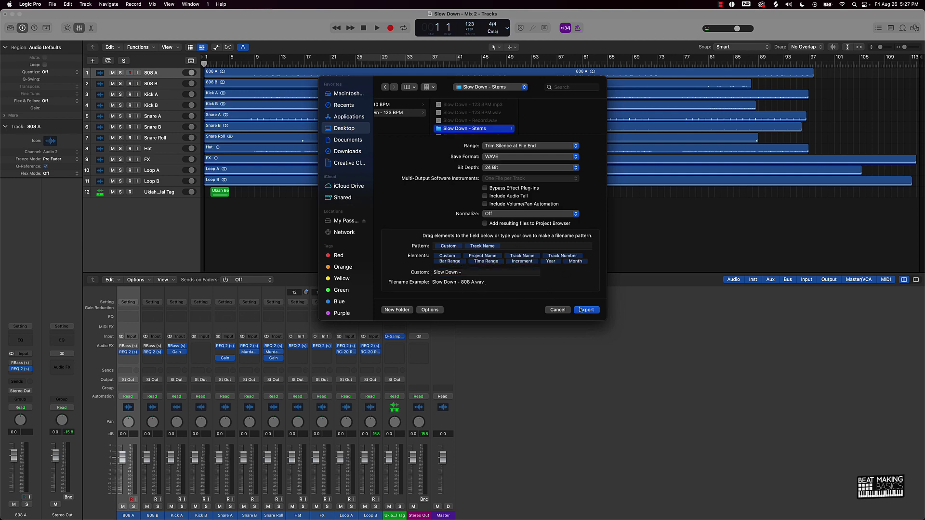
{"action": "left_click", "coordinate": [586, 310]}
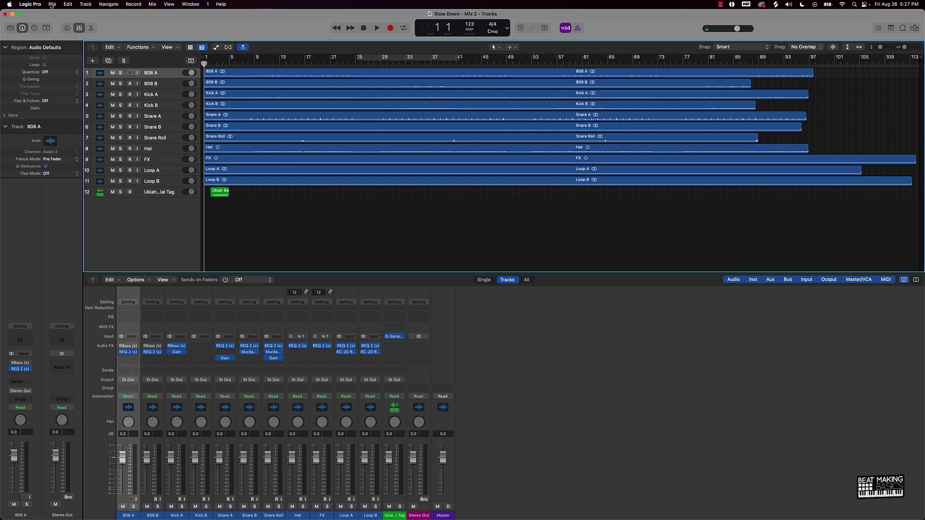
Step: Close the Mix 2 project without saving and start a new empty project, discarding the untitled one
{"action": "left_click", "coordinate": [6, 15]}
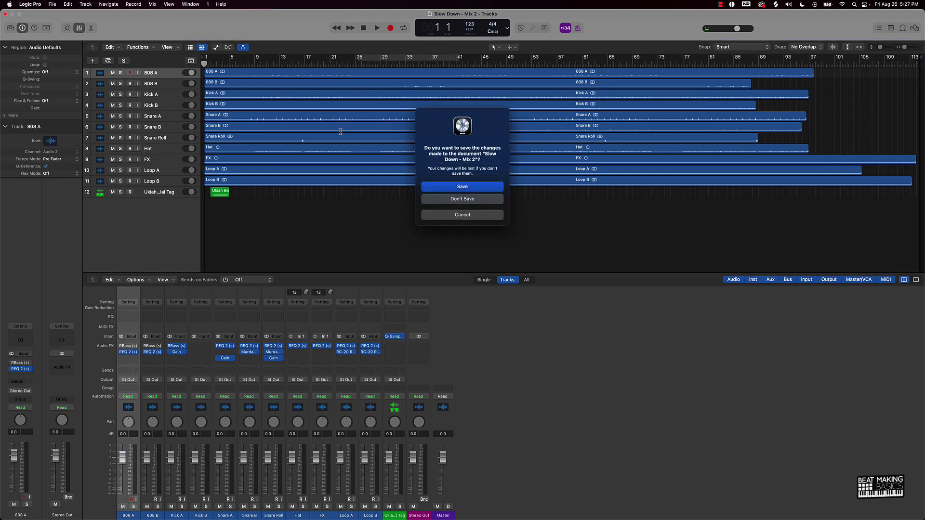
{"action": "left_click", "coordinate": [470, 203]}
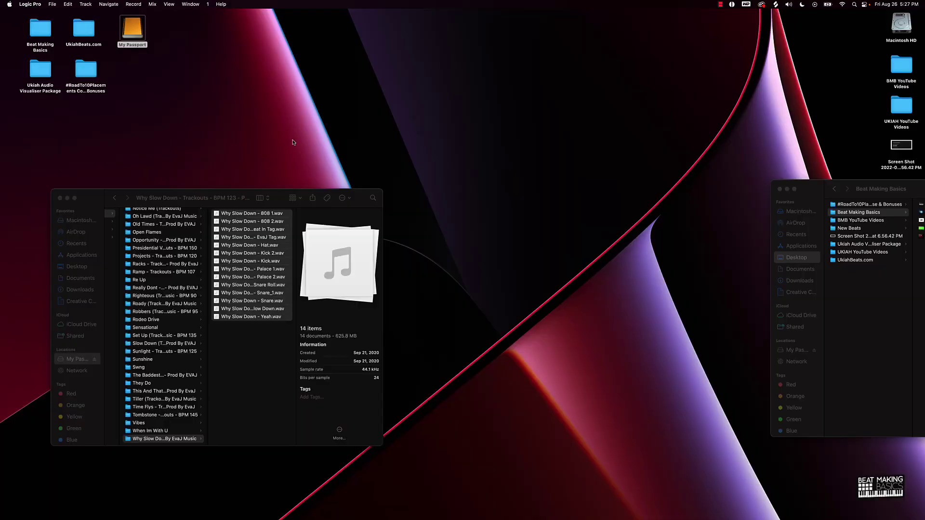
{"action": "left_click", "coordinate": [52, 4]}
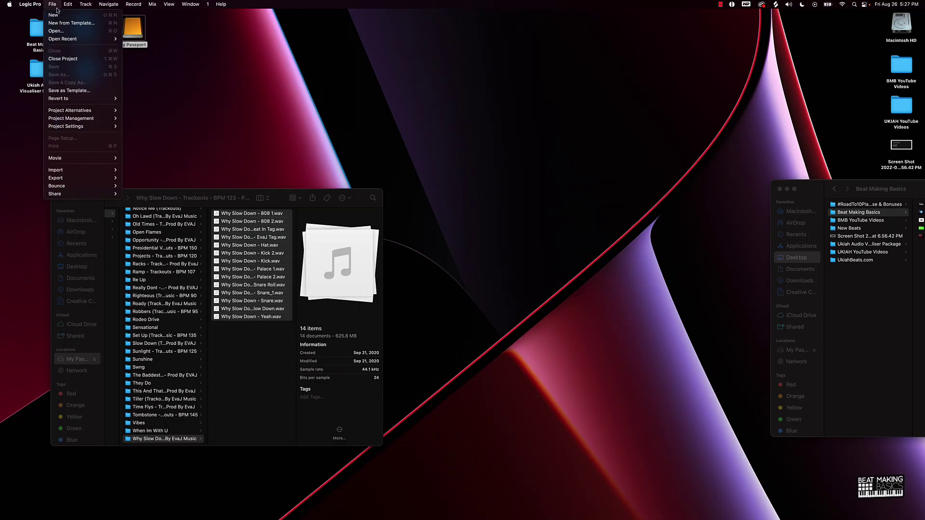
{"action": "left_click", "coordinate": [56, 17]}
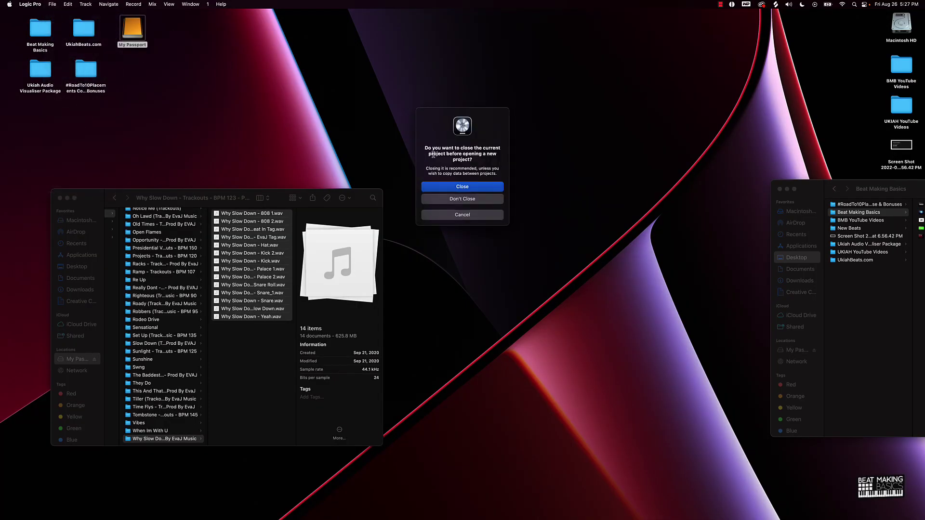
{"action": "left_click", "coordinate": [475, 190]}
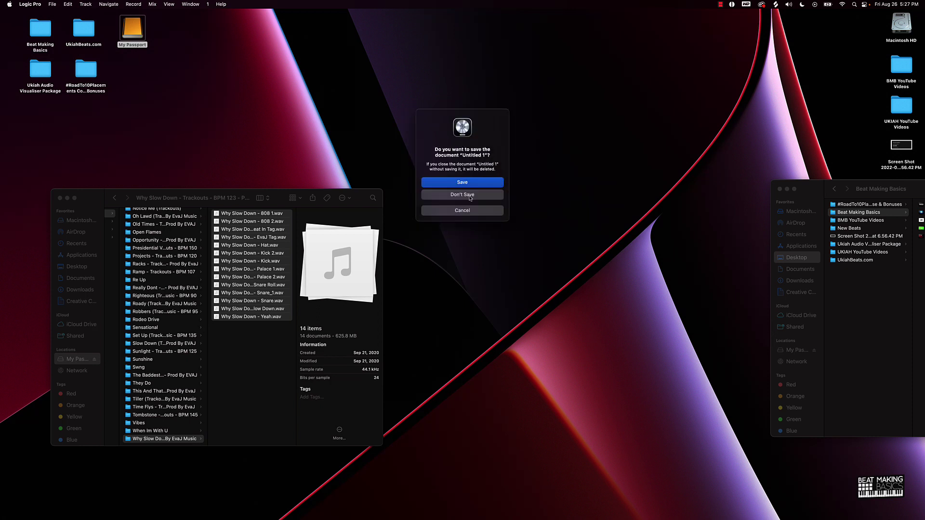
{"action": "left_click", "coordinate": [467, 196]}
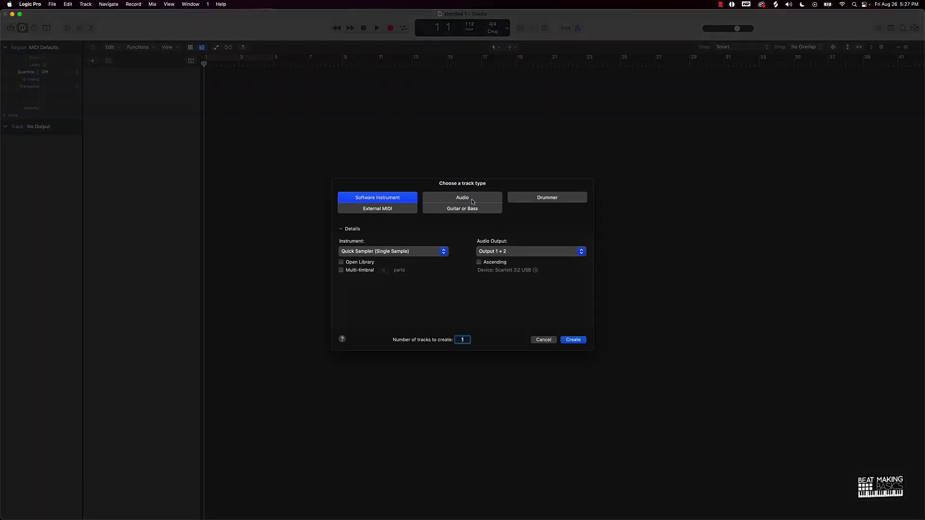
Step: Create one audio track in the new project and open the project audio browser
{"action": "left_click", "coordinate": [471, 200]}
{"action": "left_click", "coordinate": [573, 340]}
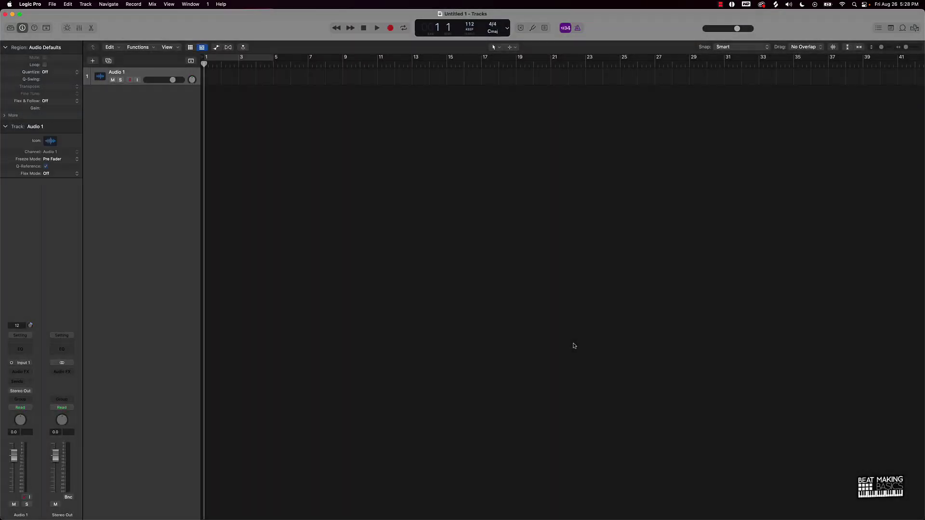
{"action": "left_click", "coordinate": [915, 28]}
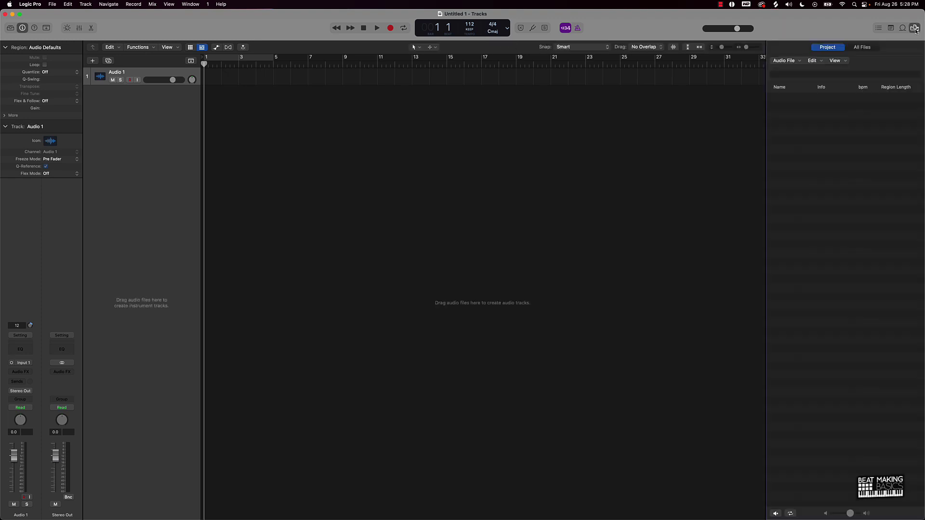
{"action": "left_click", "coordinate": [914, 28]}
{"action": "left_click", "coordinate": [914, 28]}
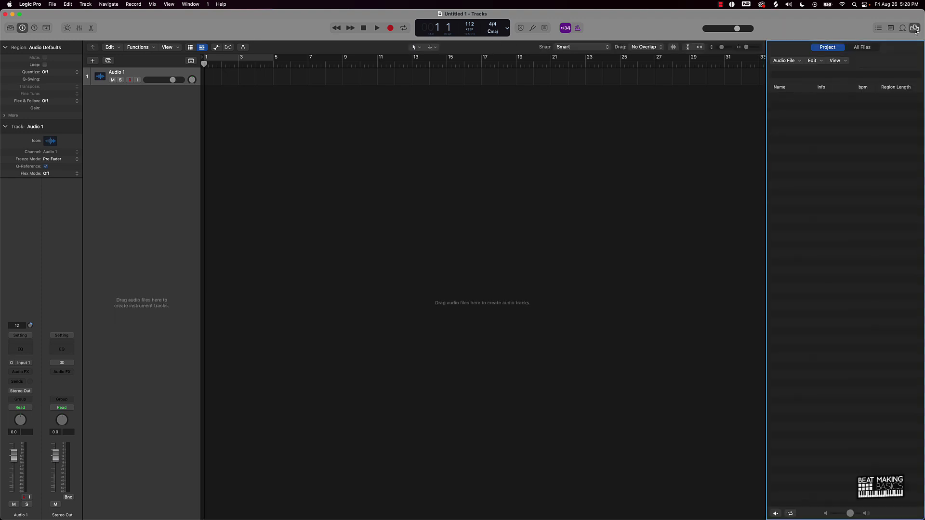
Step: Browse to the Slow Down - Stems folder on the Desktop and import all its WAV stems onto separate new tracks starting at bar 1
{"action": "left_click", "coordinate": [862, 48]}
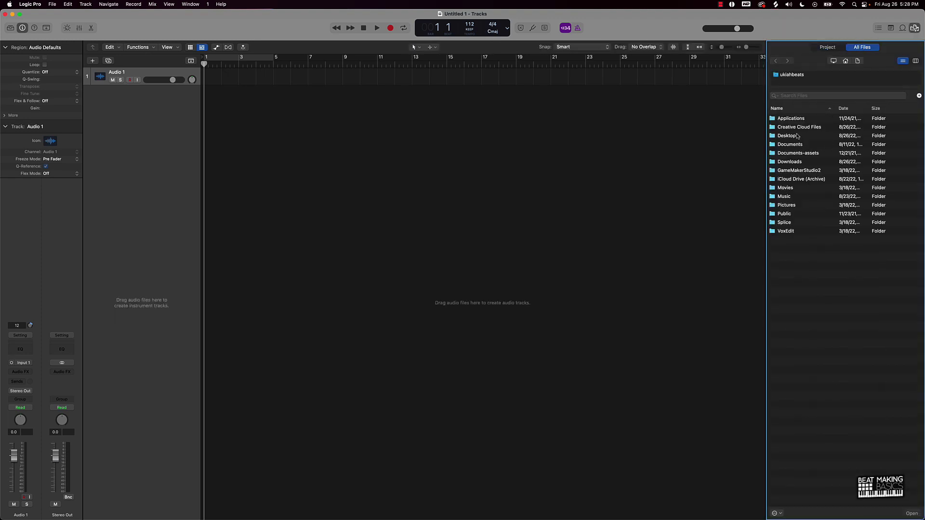
{"action": "double_click", "coordinate": [791, 144]}
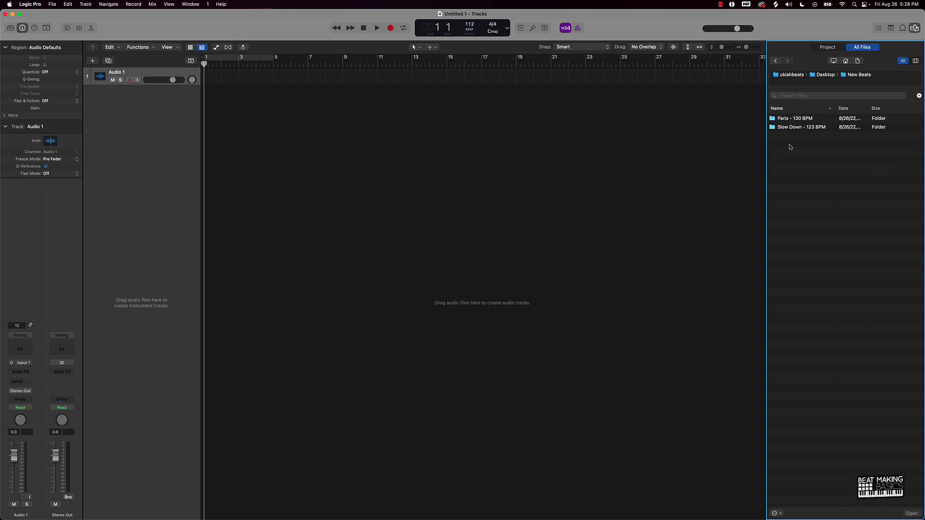
{"action": "double_click", "coordinate": [787, 126]}
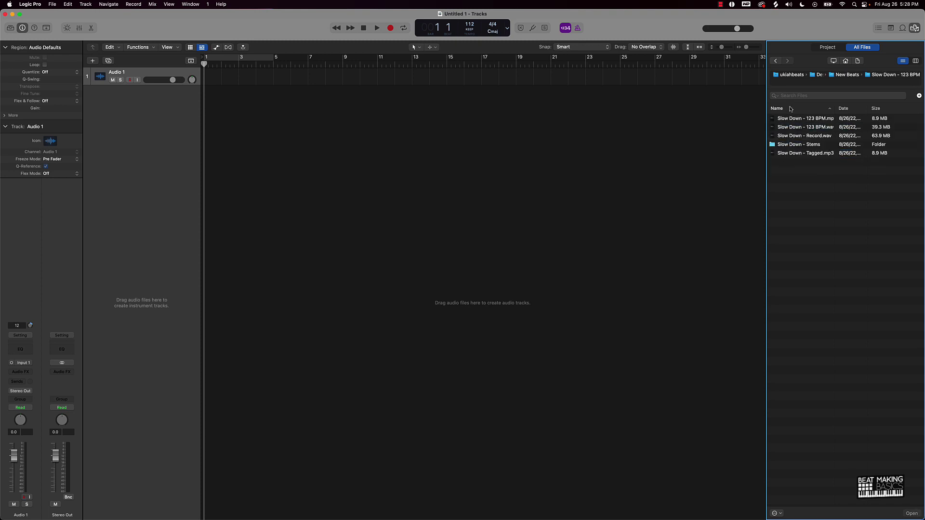
{"action": "double_click", "coordinate": [793, 144]}
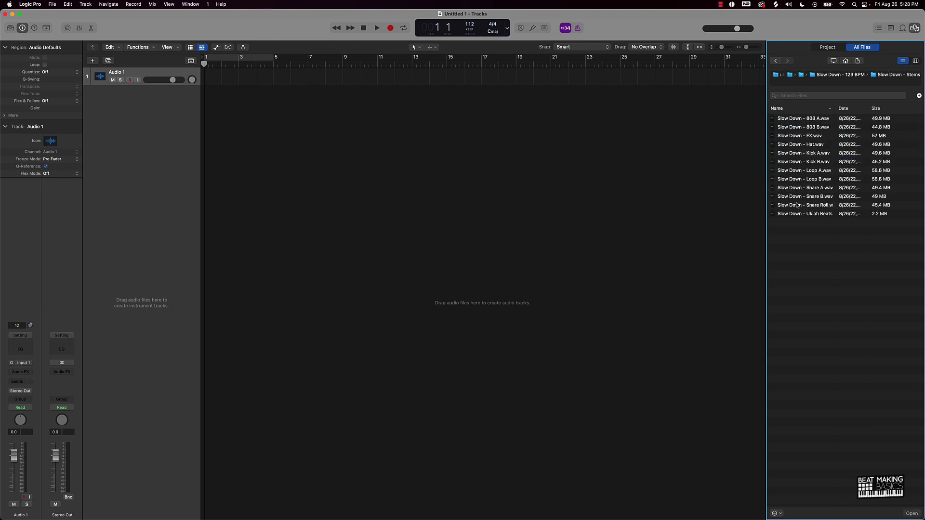
{"action": "left_click_drag", "start_coordinate": [792, 169], "coordinate": [206, 104]}
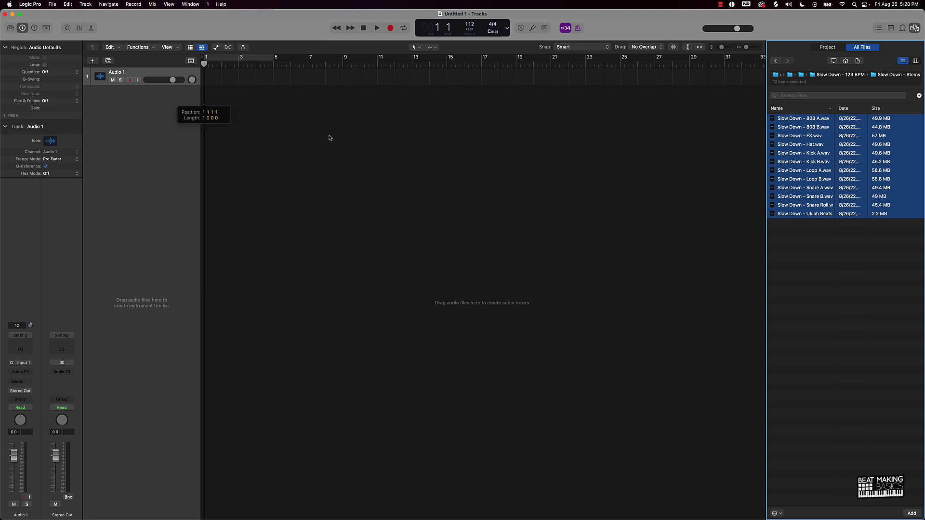
{"action": "left_click", "coordinate": [502, 199]}
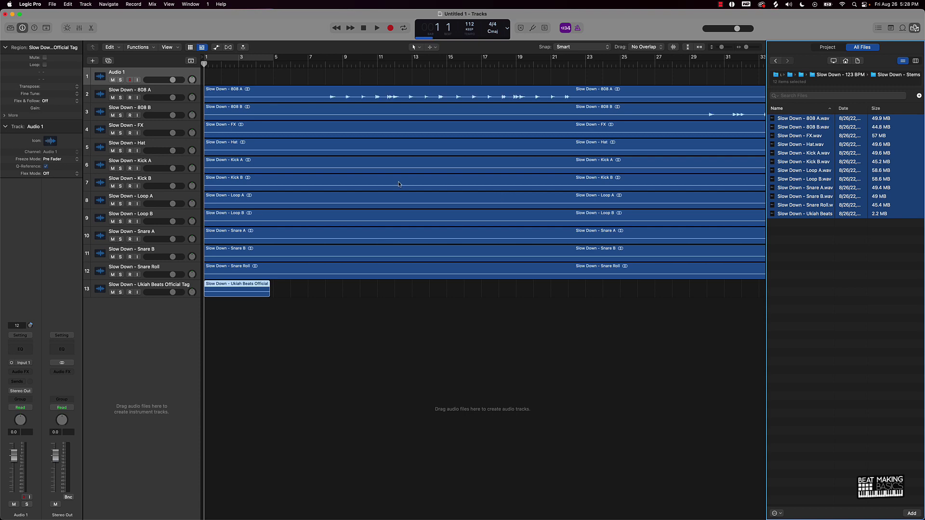
Step: Set the project tempo to 123 BPM and define a cycle range from bar 9 to bar 25
{"action": "key", "text": "super+Down"}
{"action": "key", "text": "super+Down"}
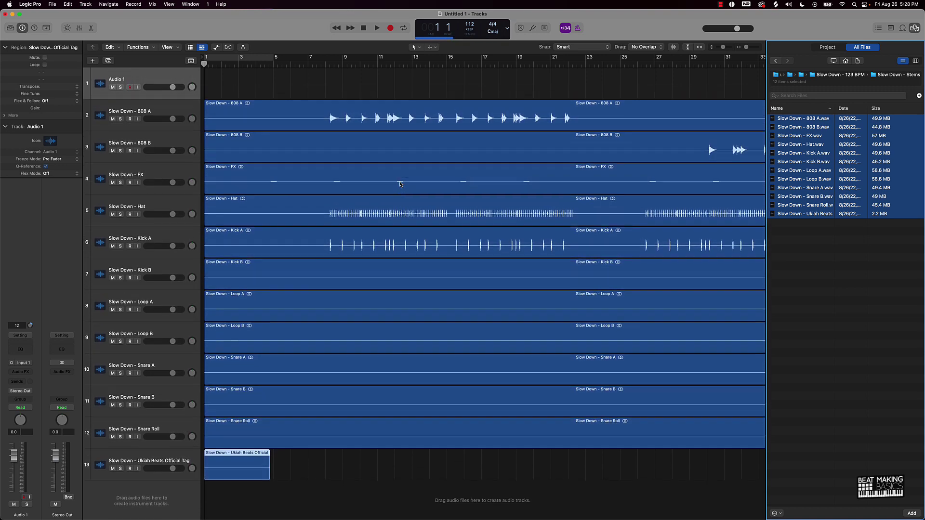
{"action": "key", "text": "super+Up"}
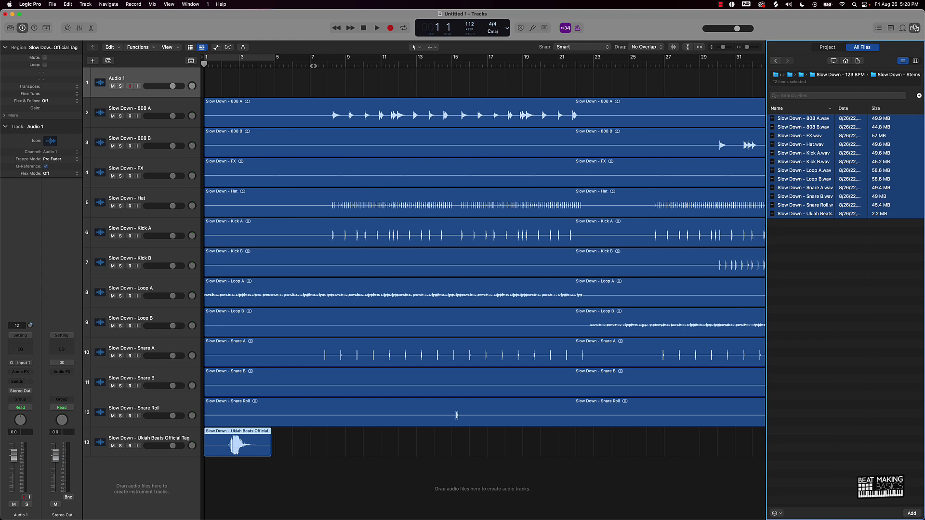
{"action": "left_click_drag", "start_coordinate": [470, 24], "coordinate": [470, 16]}
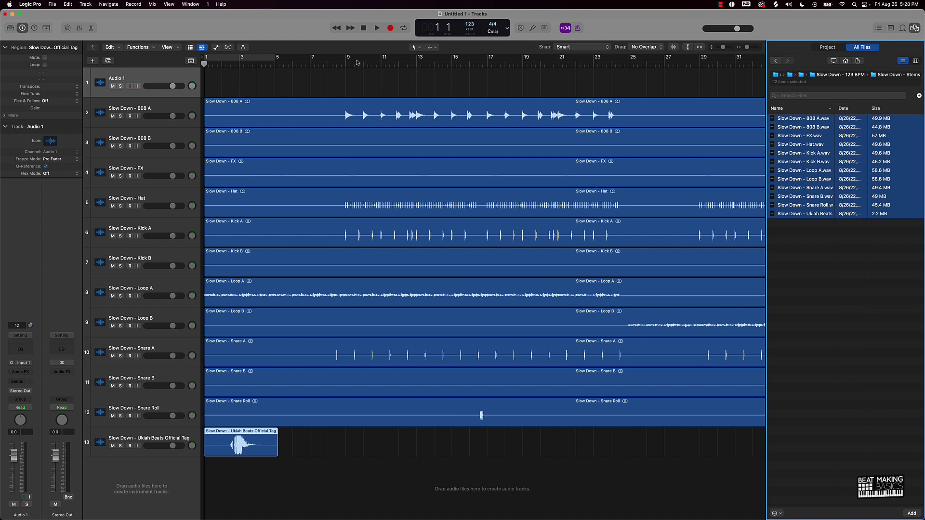
{"action": "left_click_drag", "start_coordinate": [348, 60], "coordinate": [629, 66]}
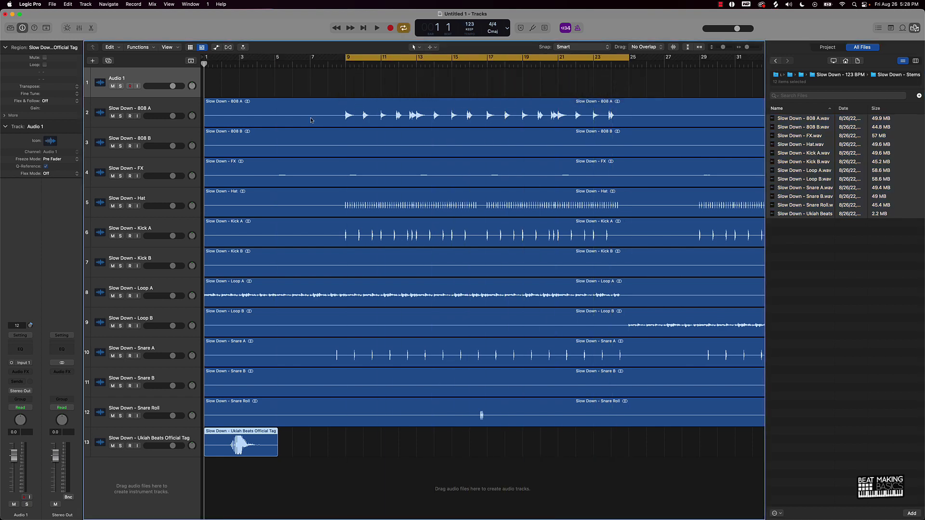
Step: Solo the 808 A, Hat and Kick A stems one at a time and play each from bar 9 to check it
{"action": "left_click", "coordinate": [121, 116]}
{"action": "key", "text": "space"}
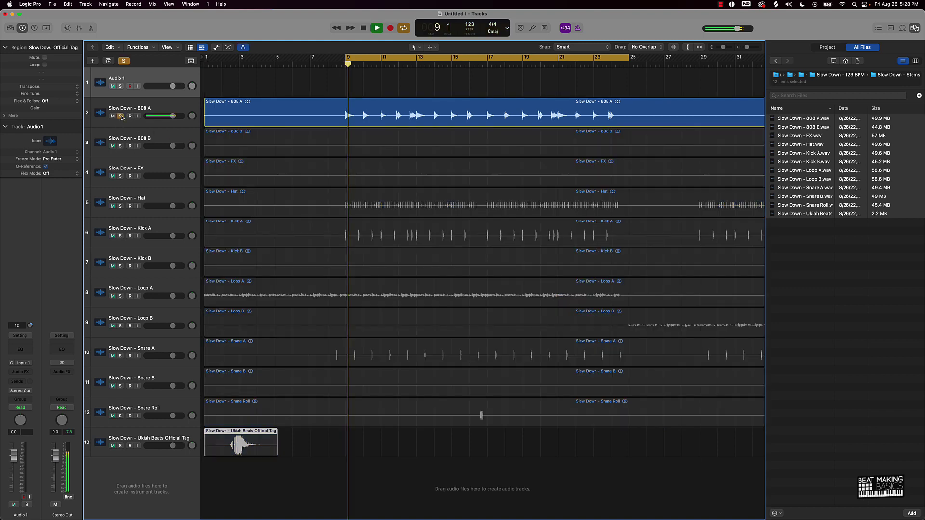
{"action": "key", "text": "space"}
{"action": "left_click", "coordinate": [120, 116]}
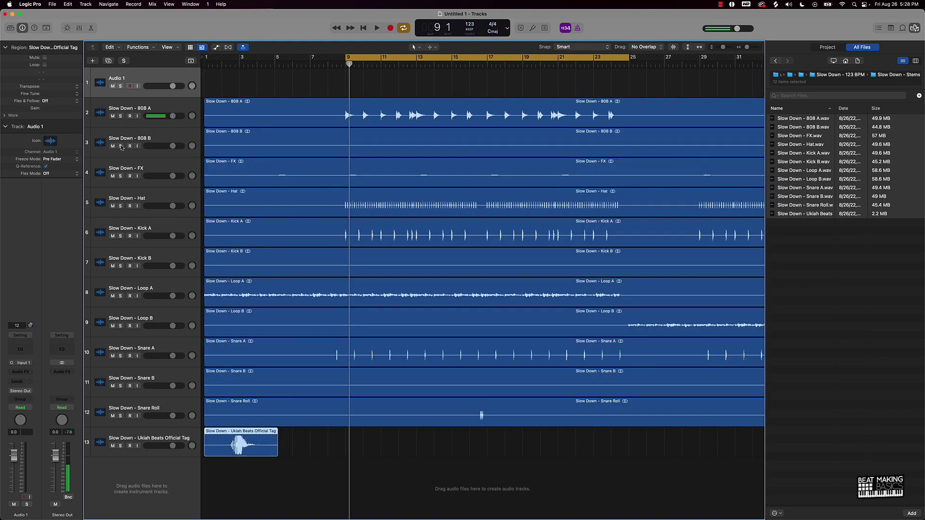
{"action": "left_click", "coordinate": [121, 206]}
{"action": "key", "text": "space"}
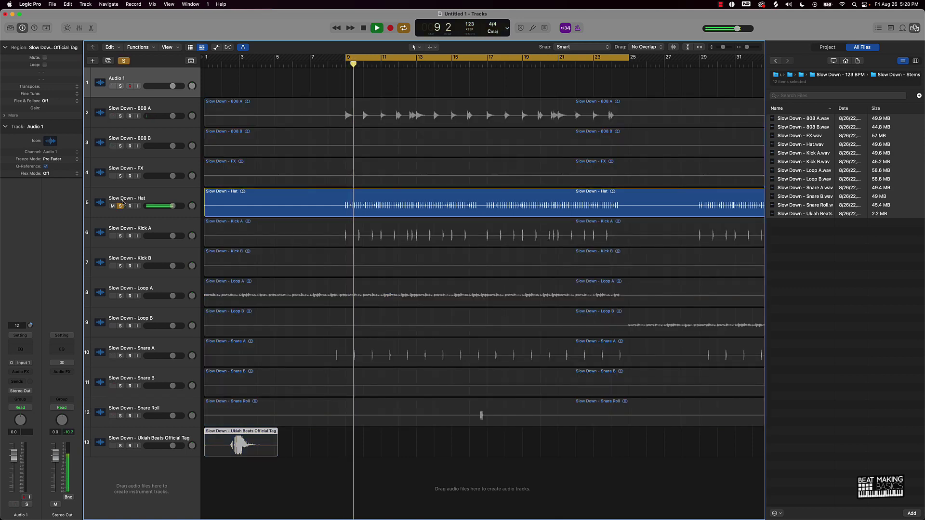
{"action": "left_click", "coordinate": [120, 206]}
{"action": "left_click", "coordinate": [120, 235]}
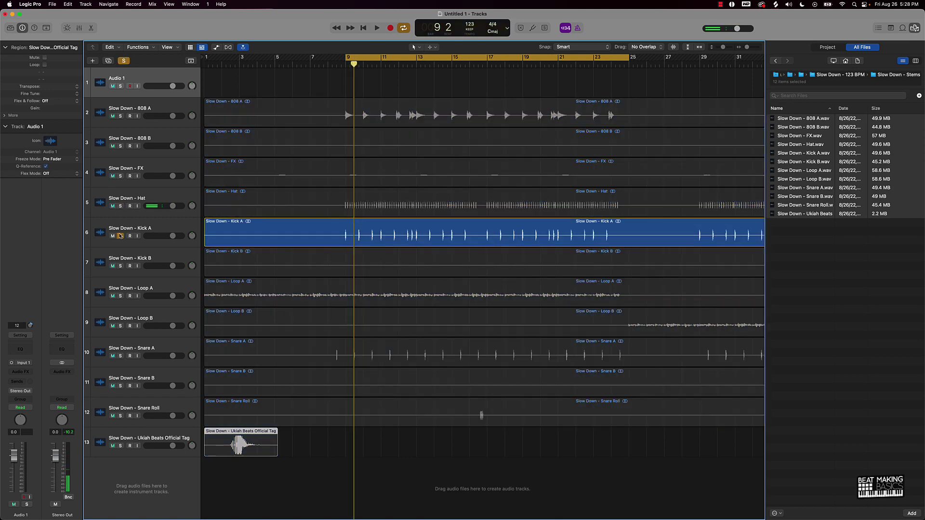
{"action": "key", "text": "space"}
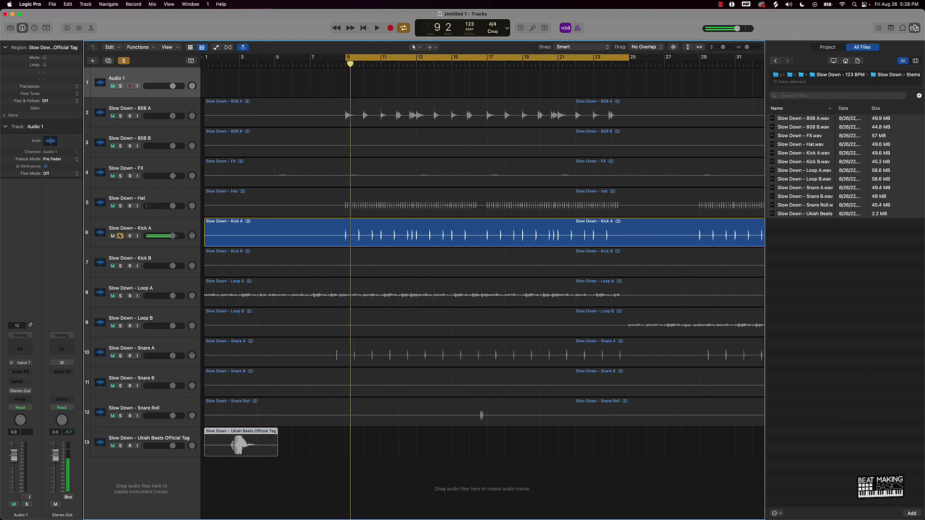
{"action": "key", "text": "space"}
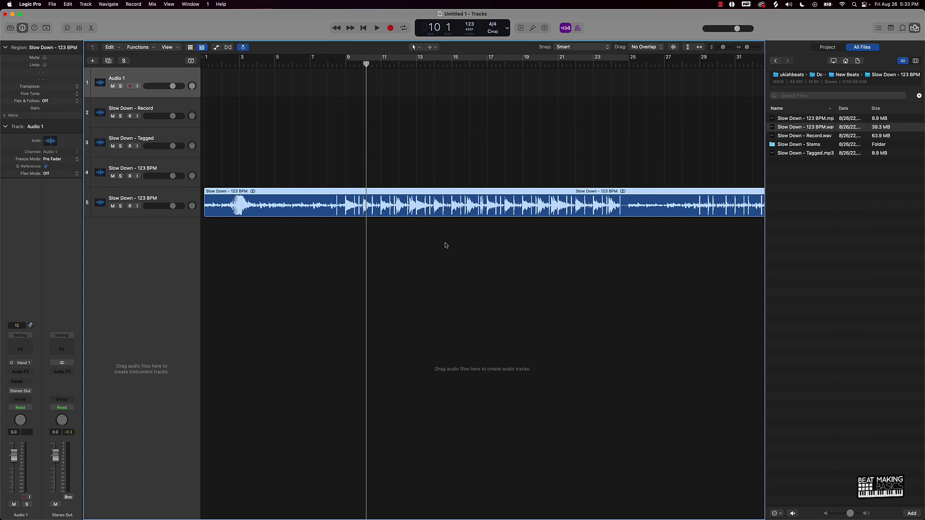
{"action": "left_click", "coordinate": [720, 5]}
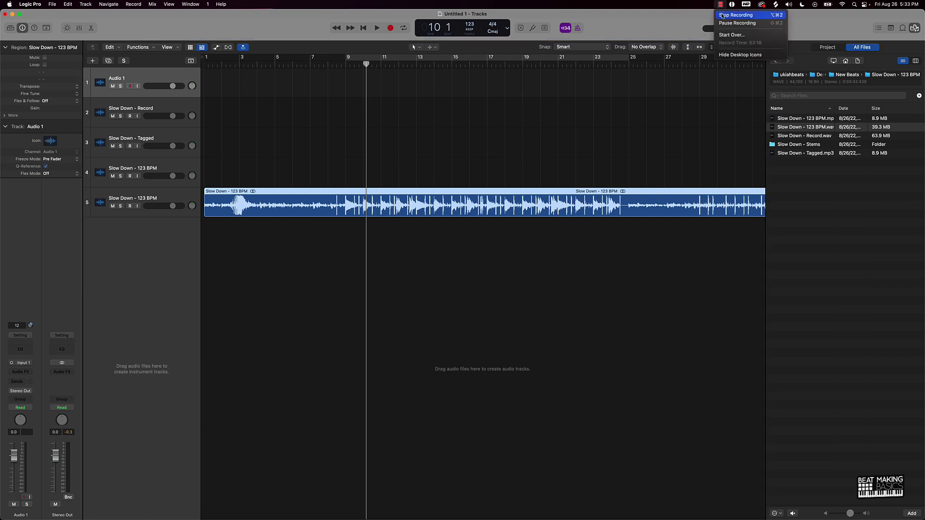
{"action": "left_click", "coordinate": [722, 16]}
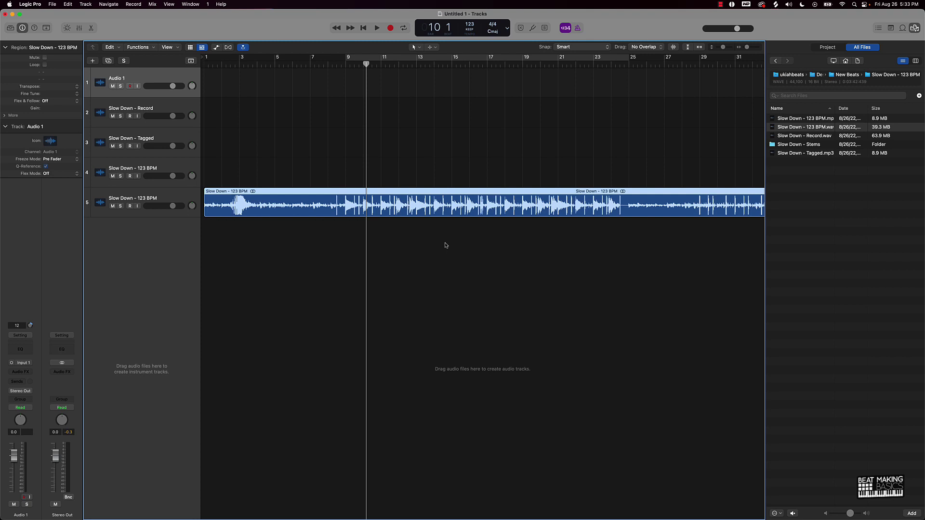
{"action": "left_click", "coordinate": [719, 7]}
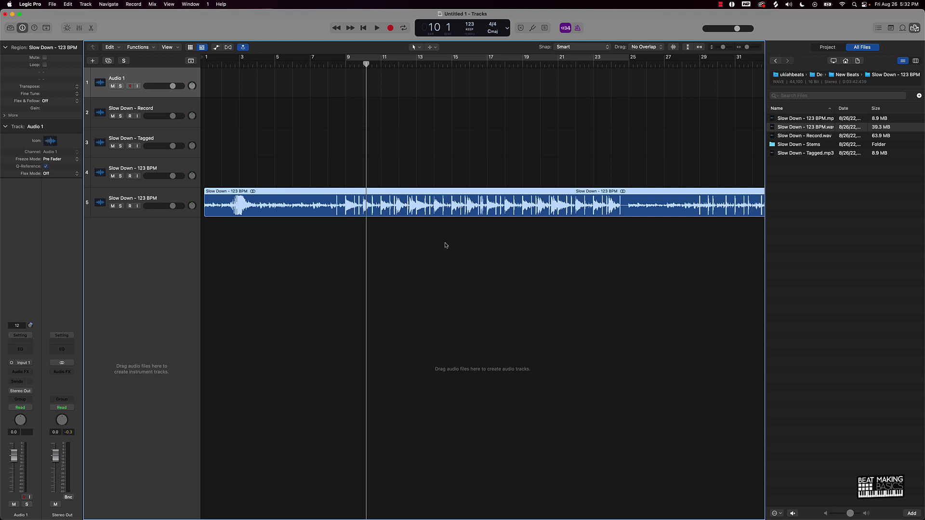